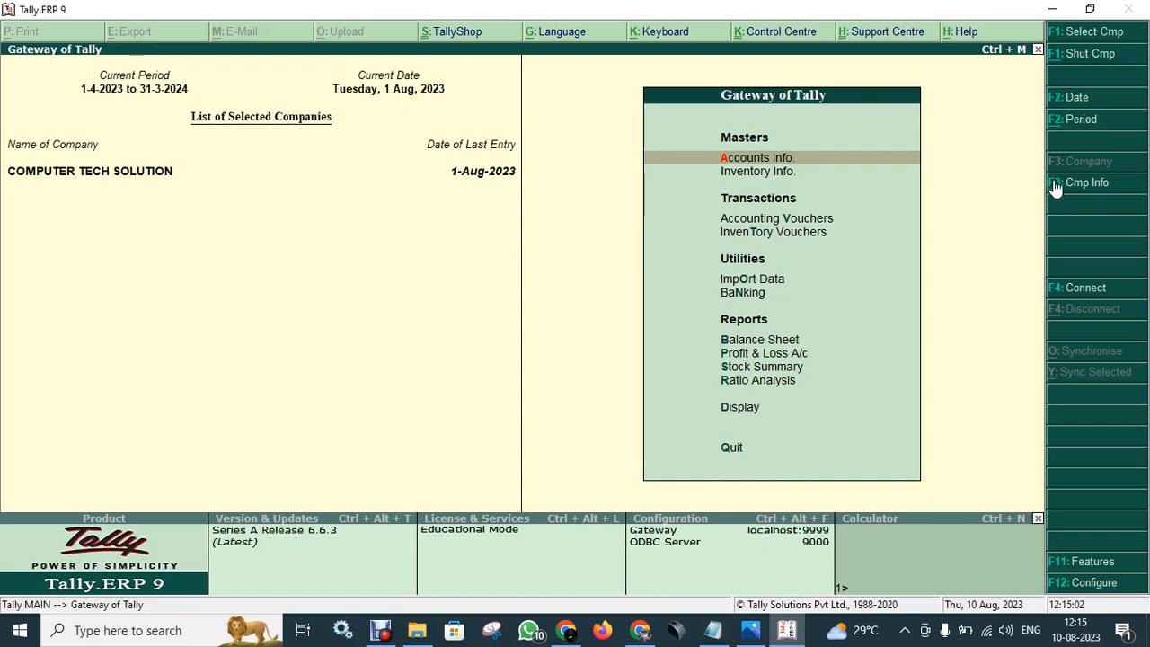
- Keep the current date at 1 Aug 2023 and bring up the Company Info. menu
{"action": "left_click", "coordinate": [1077, 106]}
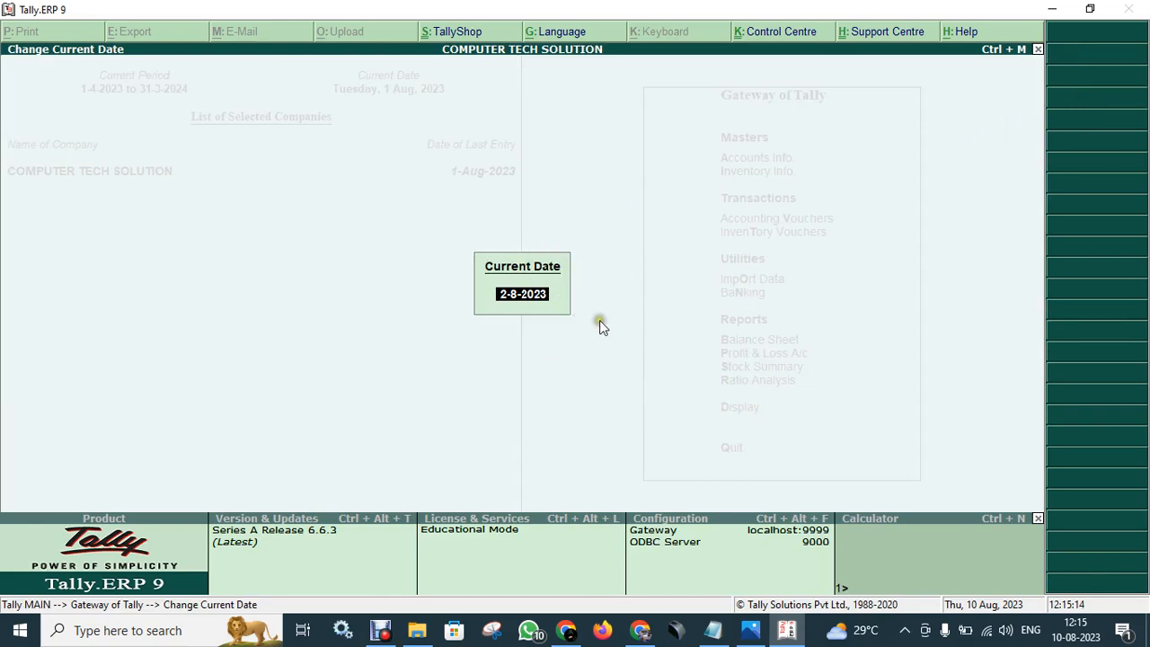
{"action": "key", "text": "Escape"}
{"action": "key", "text": "Escape"}
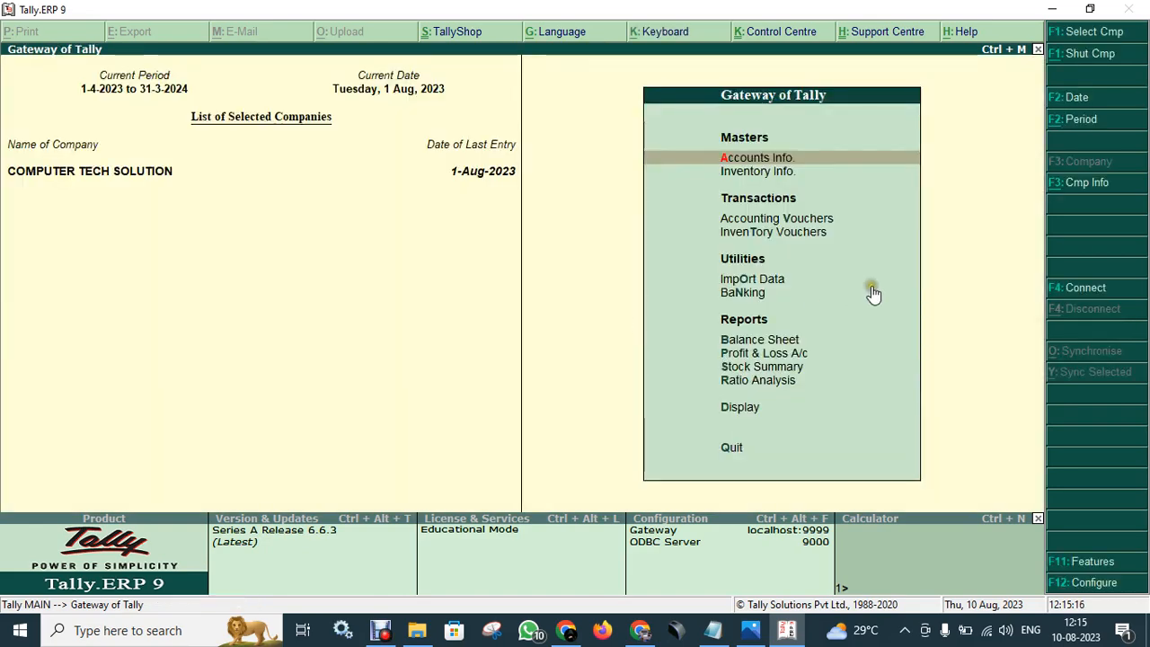
{"action": "left_click", "coordinate": [1085, 186]}
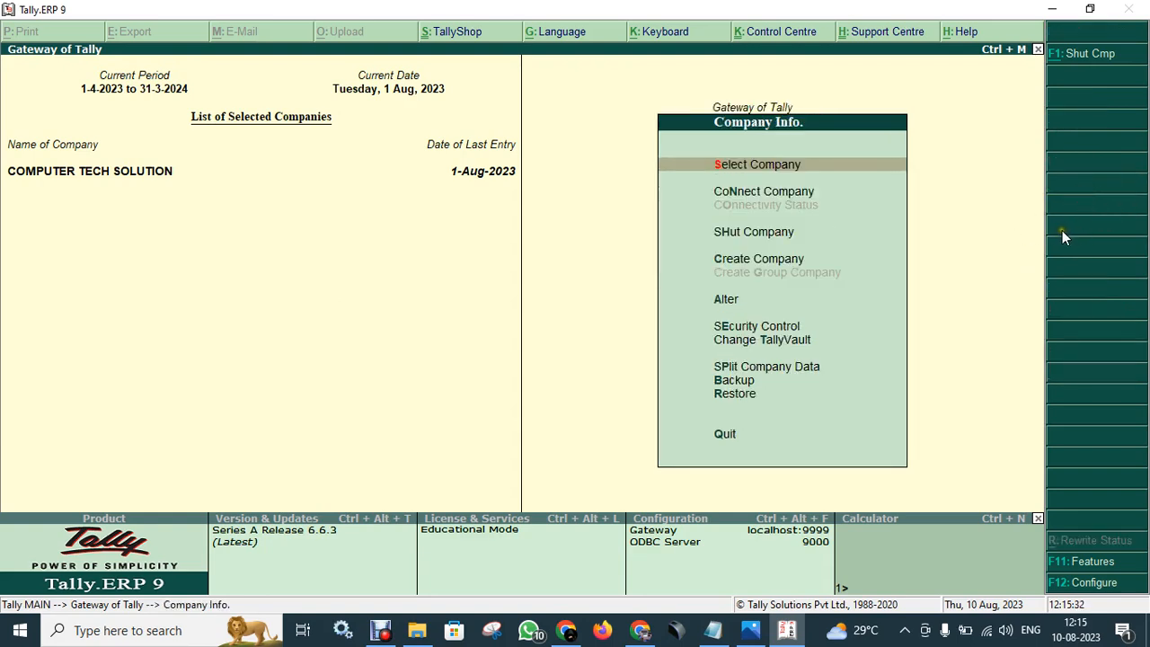
{"action": "key", "text": "Escape"}
{"action": "left_click", "coordinate": [1074, 186]}
{"action": "key", "text": "Escape"}
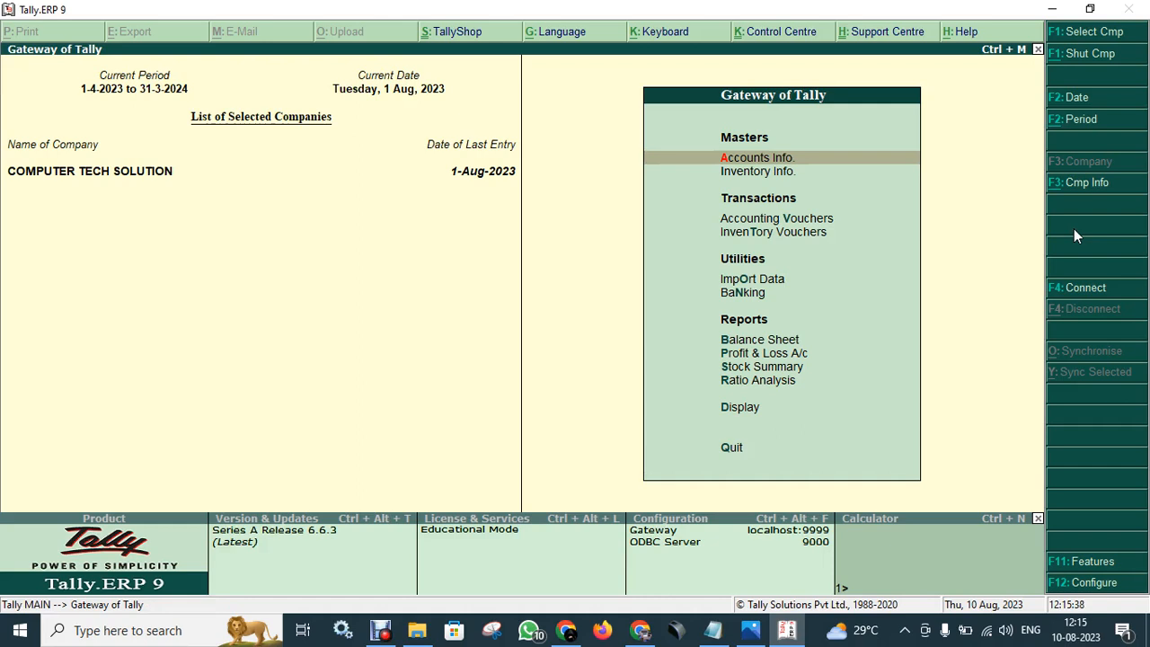
{"action": "key", "text": "alt+F3"}
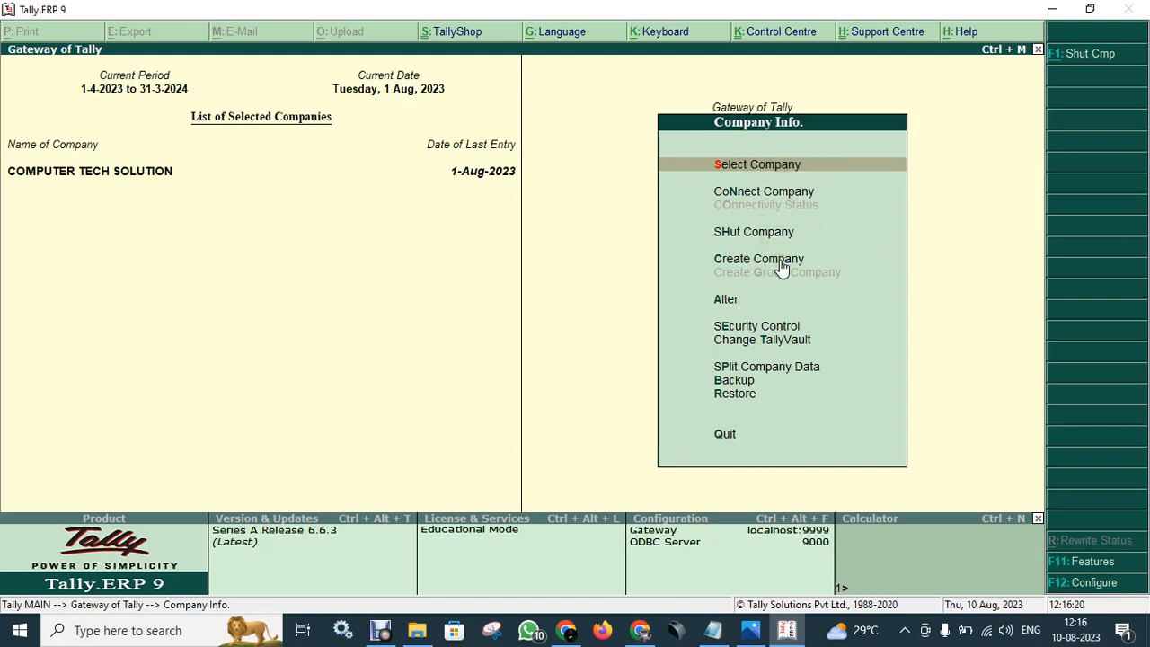
- Abandon Create Company and choose Select Company to show the saved companies list
{"action": "key", "text": "Down"}
{"action": "key", "text": "Down"}
{"action": "key", "text": "Down"}
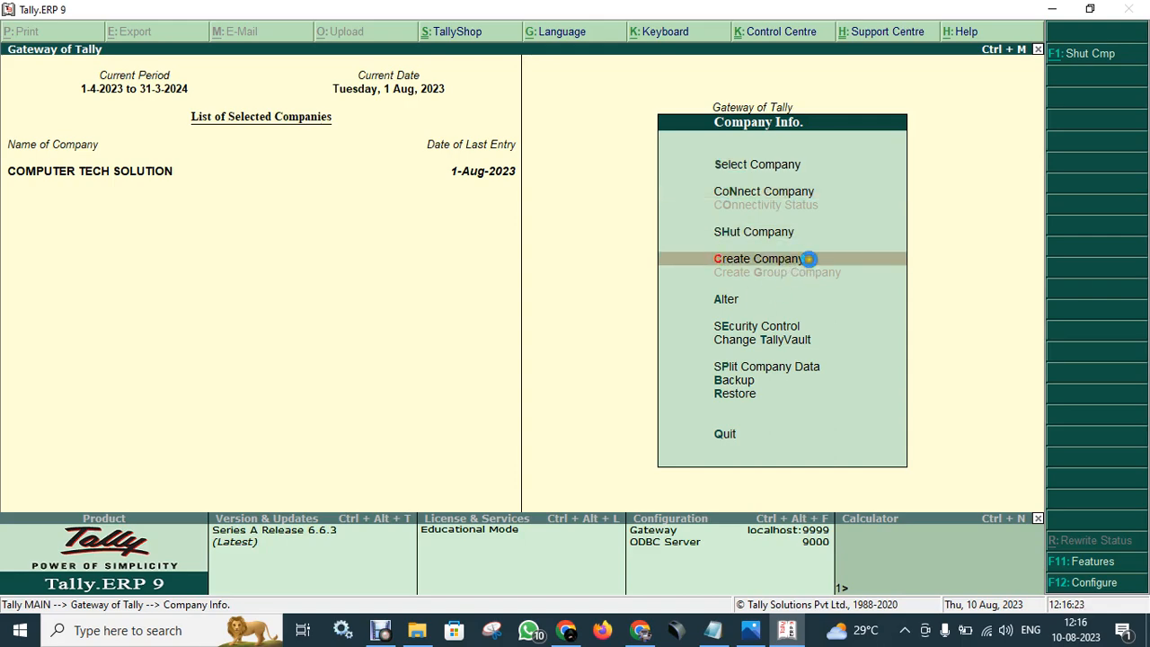
{"action": "key", "text": "Return"}
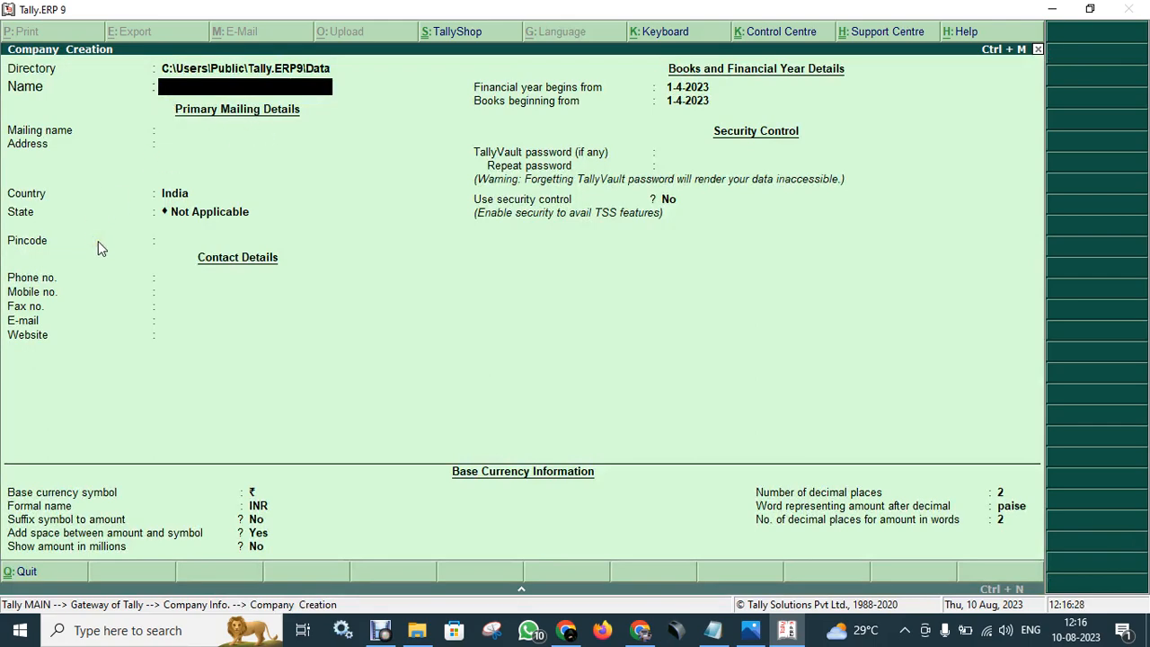
{"action": "key", "text": "Escape"}
{"action": "key", "text": "Return"}
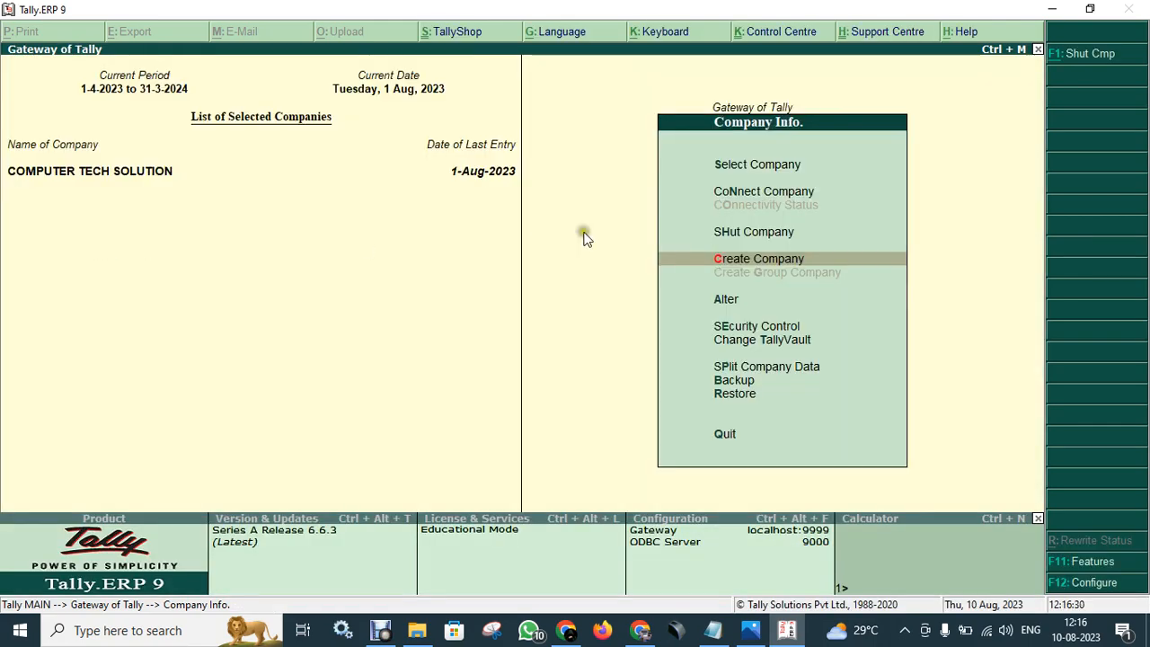
{"action": "key", "text": "Up"}
{"action": "key", "text": "Up"}
{"action": "key", "text": "Up"}
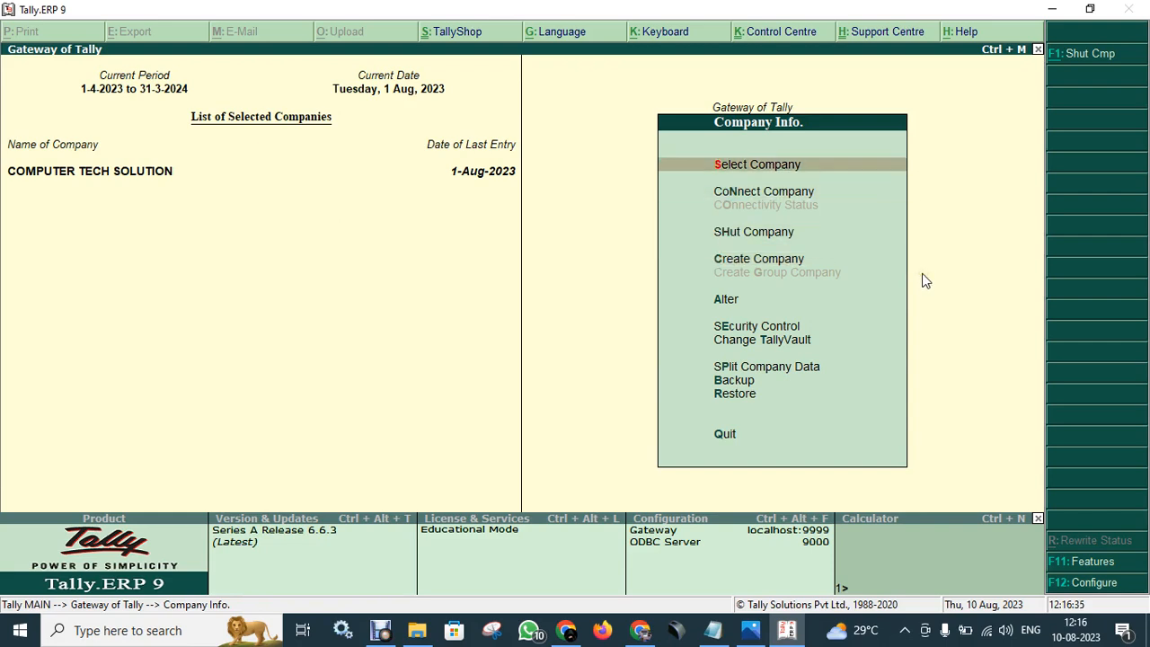
{"action": "key", "text": "Return"}
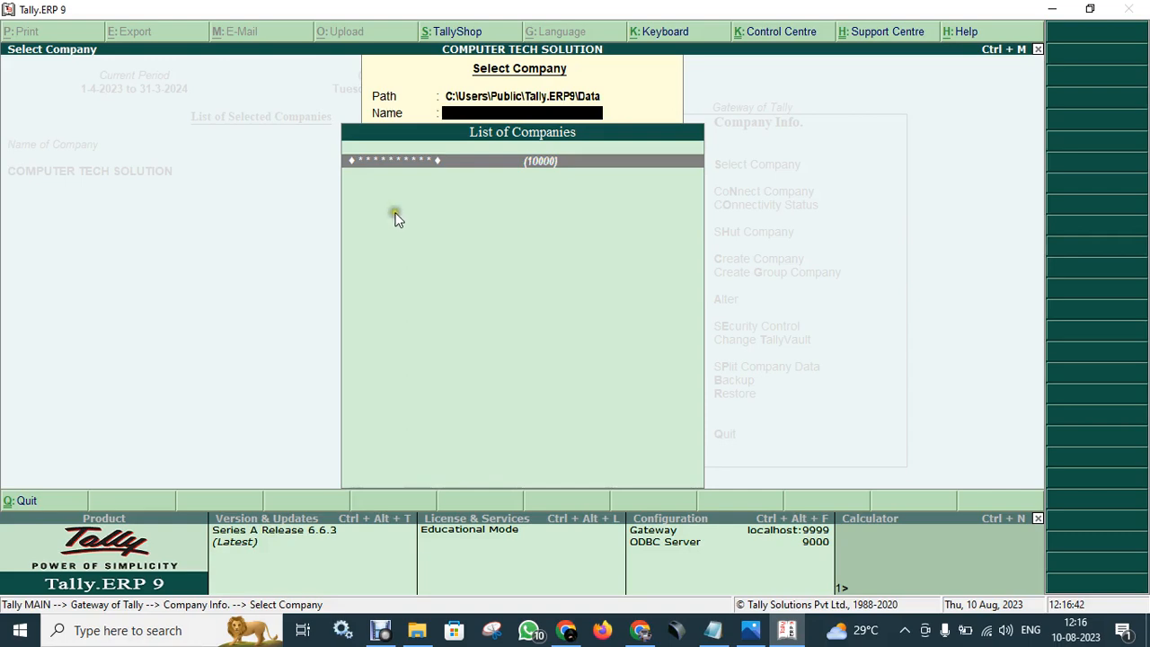
- Close the List of Companies without loading another, keeping COMPUTER TECH SOLUTION active
{"action": "left_click_drag", "start_coordinate": [1, 165], "coordinate": [200, 170]}
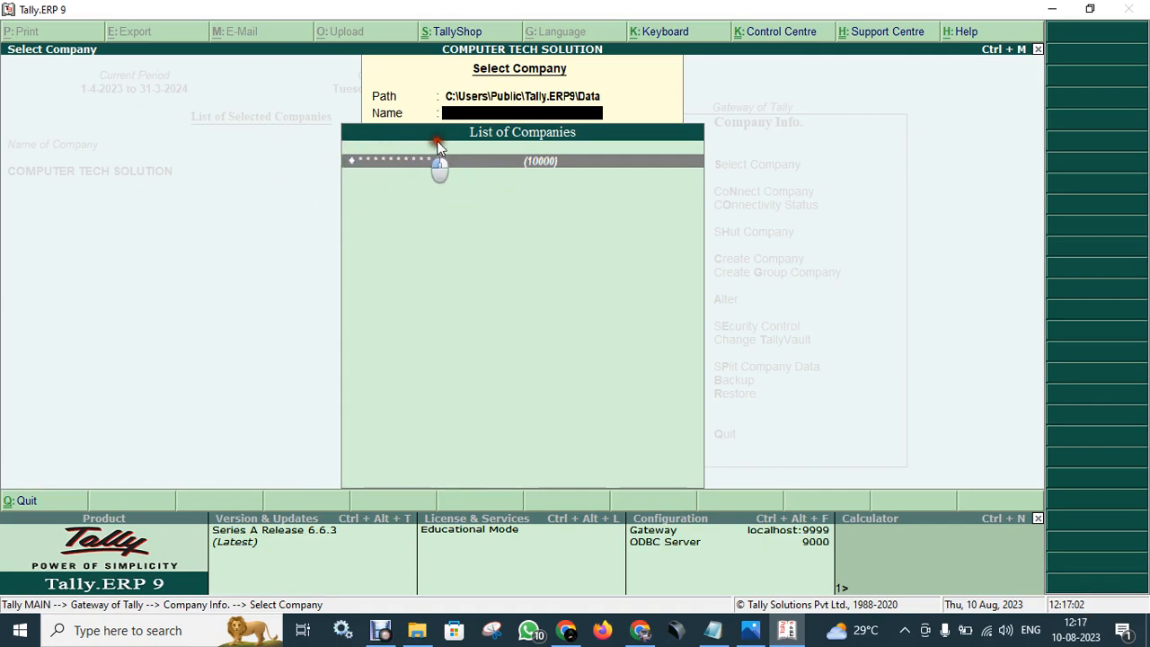
{"action": "left_click", "coordinate": [462, 174]}
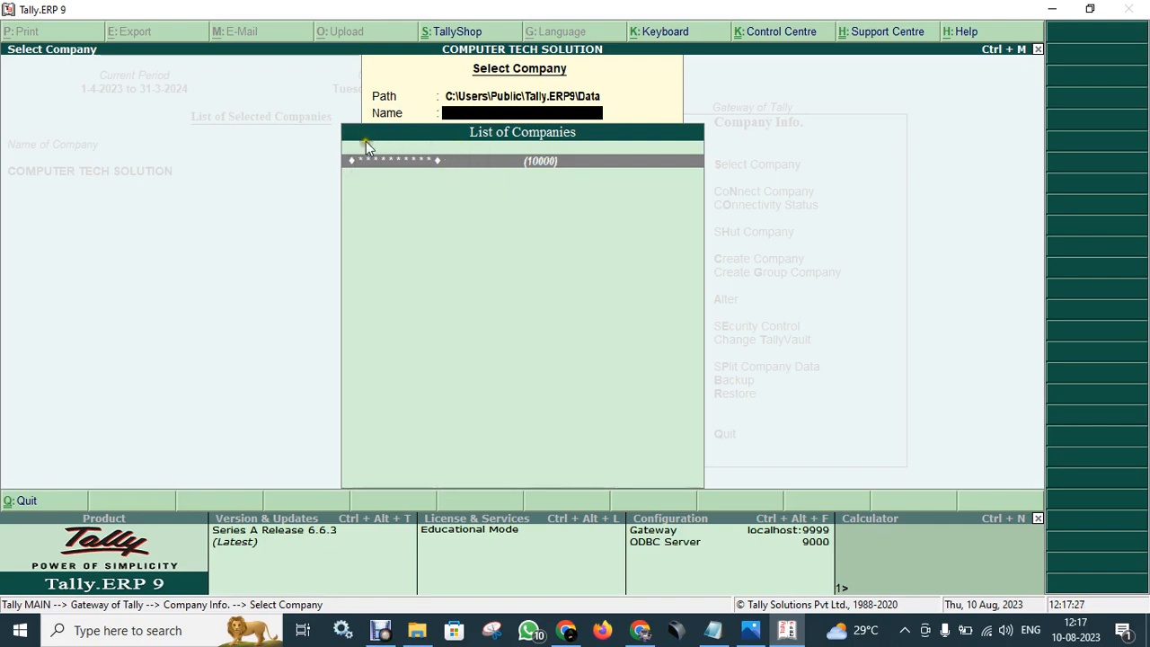
{"action": "left_click", "coordinate": [439, 190]}
{"action": "left_click", "coordinate": [519, 185]}
{"action": "left_click", "coordinate": [572, 167]}
{"action": "left_click", "coordinate": [453, 169]}
{"action": "key", "text": "Return"}
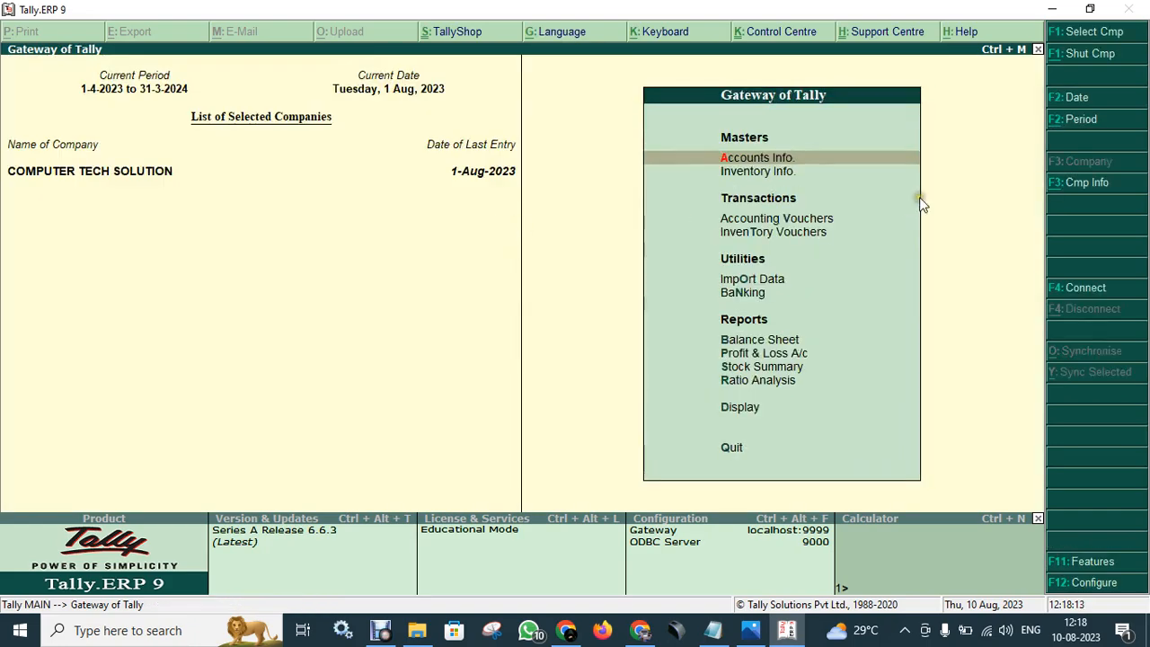
- Start Company Creation named 'Arcade Computer Academy', accepting the same mailing name
{"action": "key", "text": "alt+F3"}
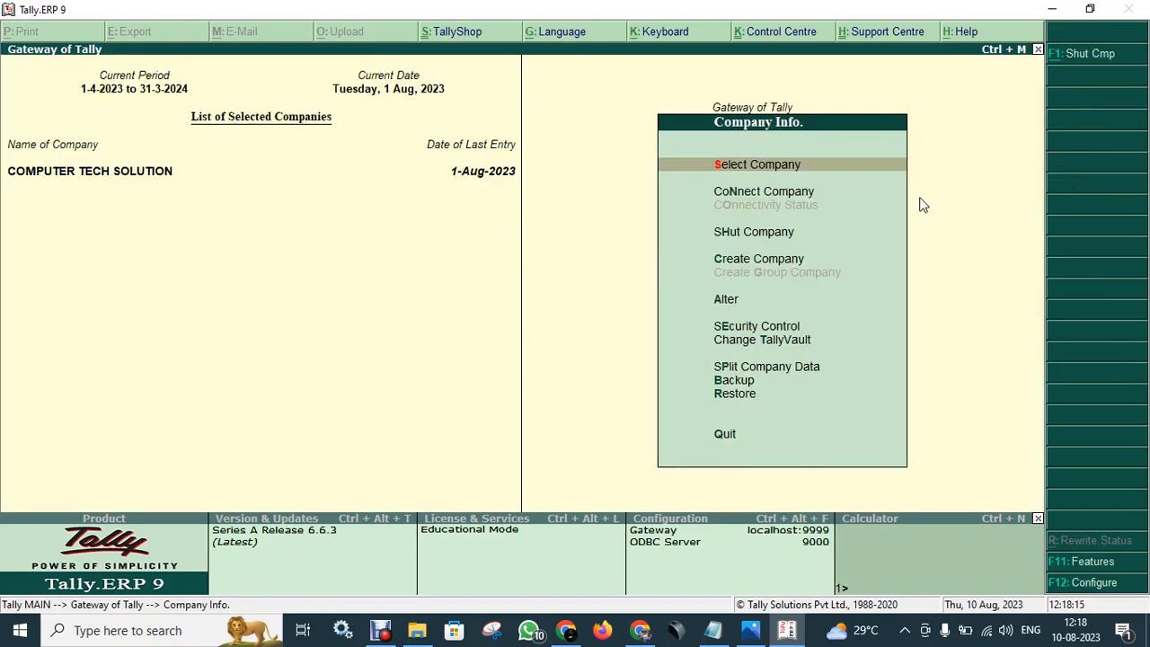
{"action": "key", "text": "Down"}
{"action": "key", "text": "Down"}
{"action": "key", "text": "Down"}
{"action": "key", "text": "Down"}
{"action": "key", "text": "Up"}
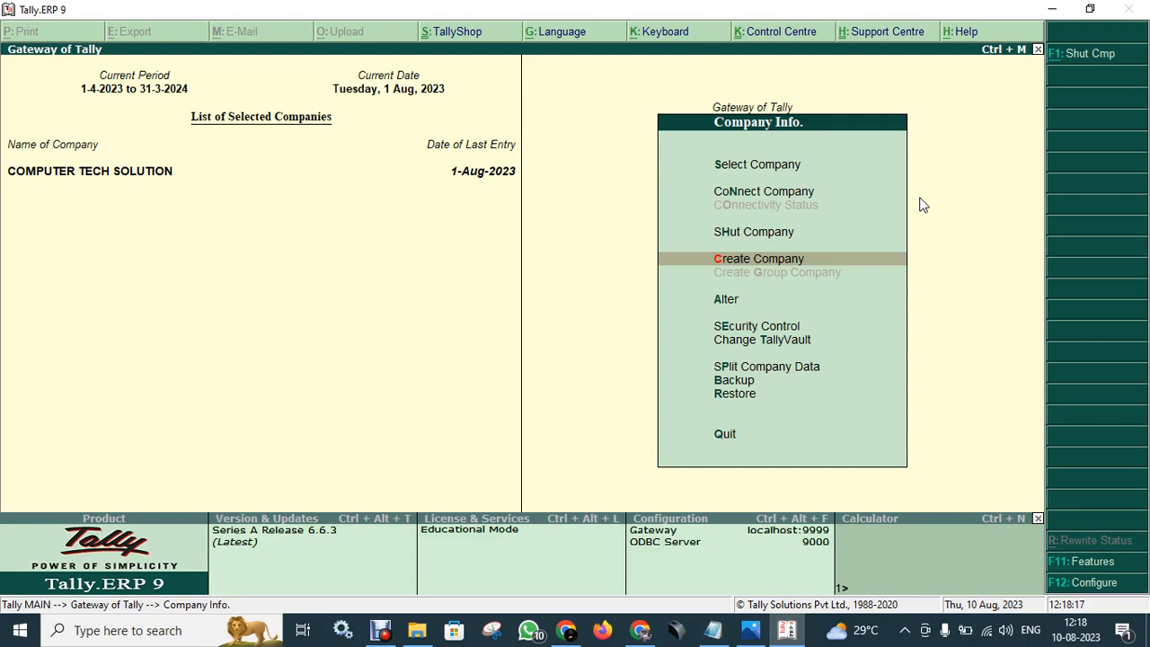
{"action": "key", "text": "Return"}
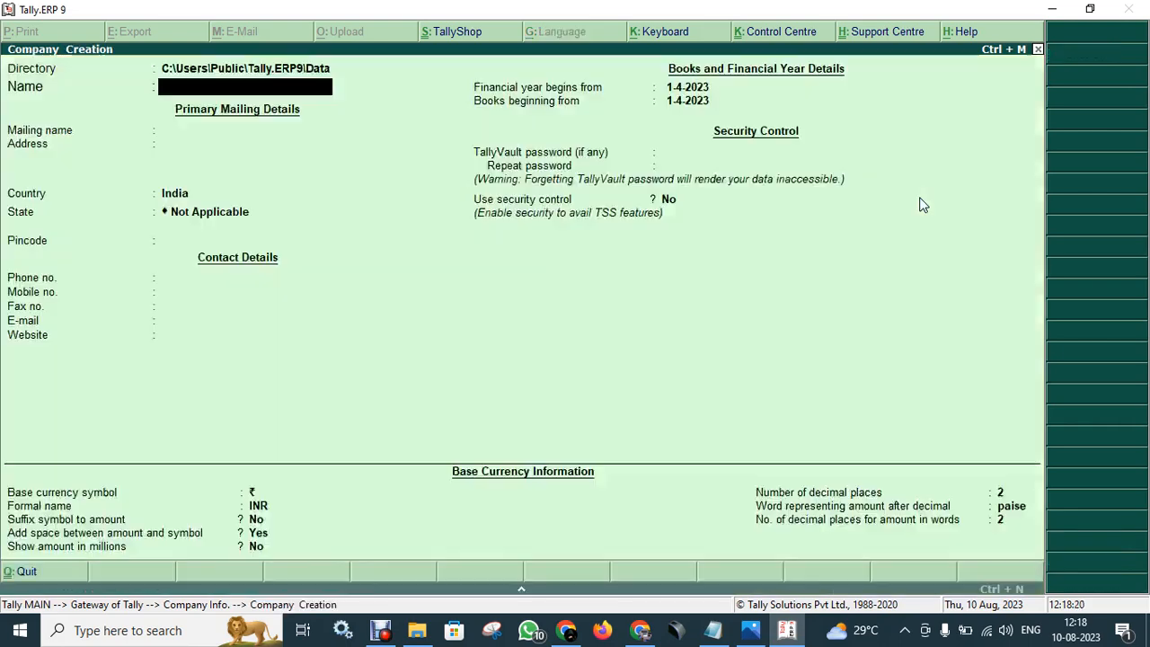
{"action": "type", "text": "Arcade"}
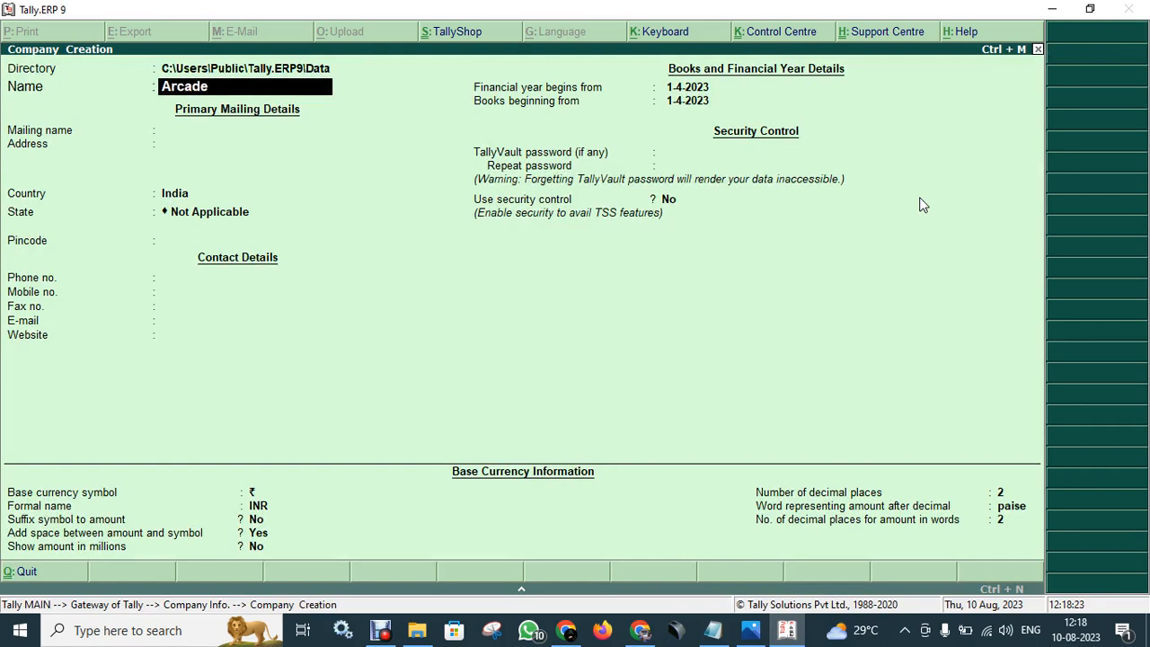
{"action": "type", "text": " Computer Academy"}
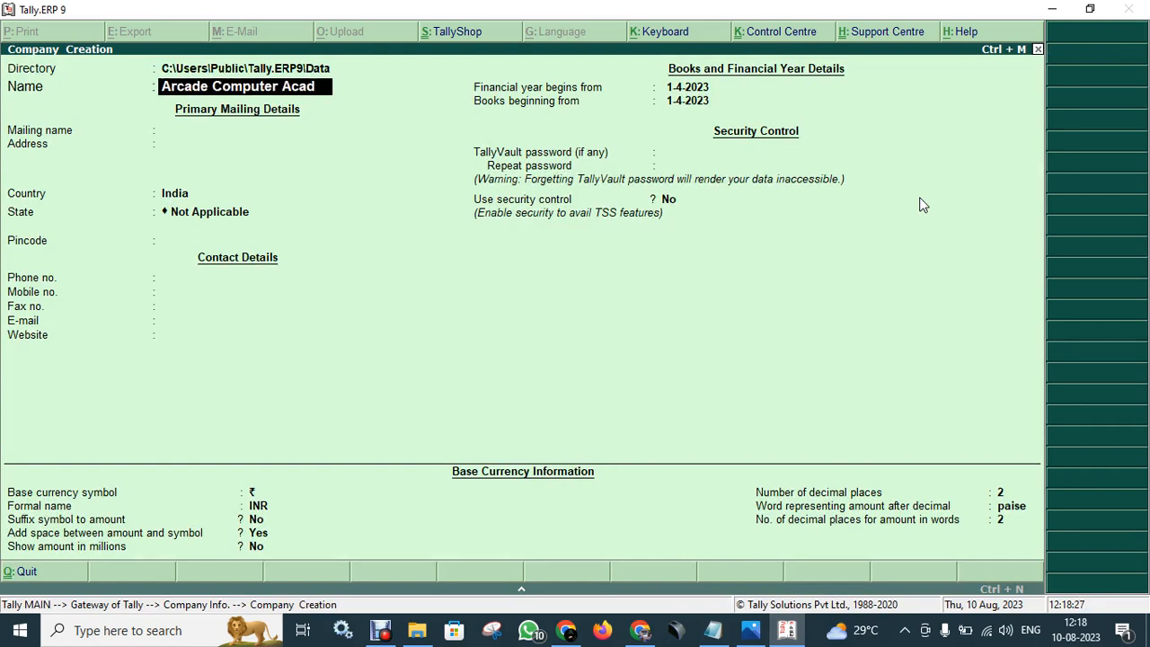
{"action": "key", "text": "Return"}
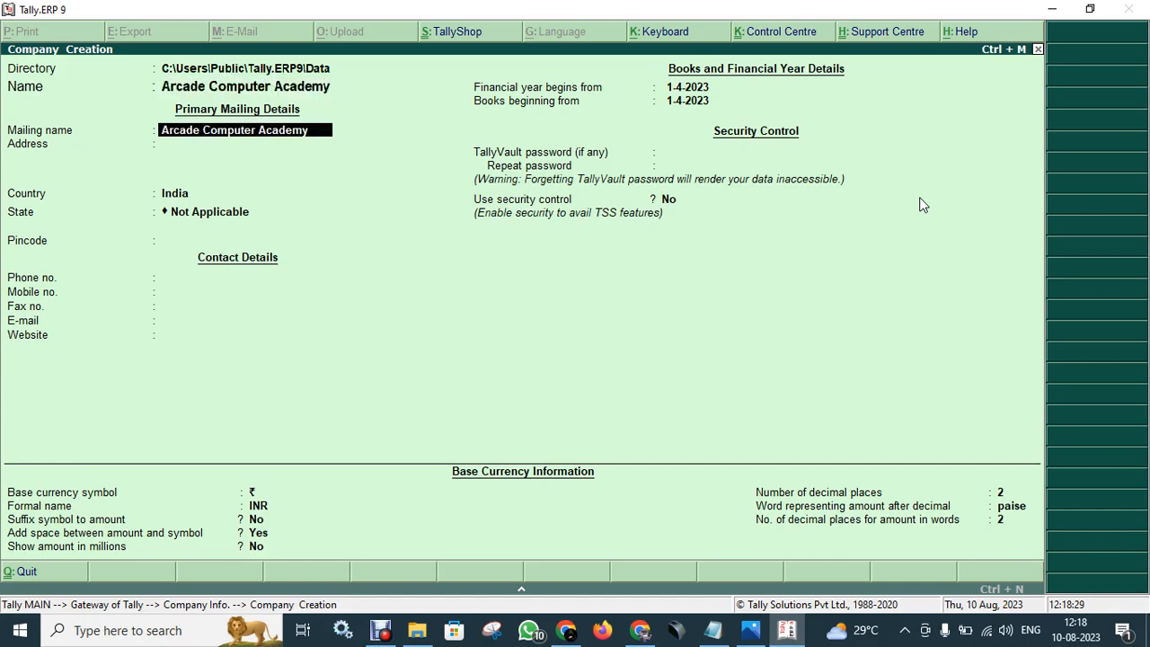
{"action": "key", "text": "Return"}
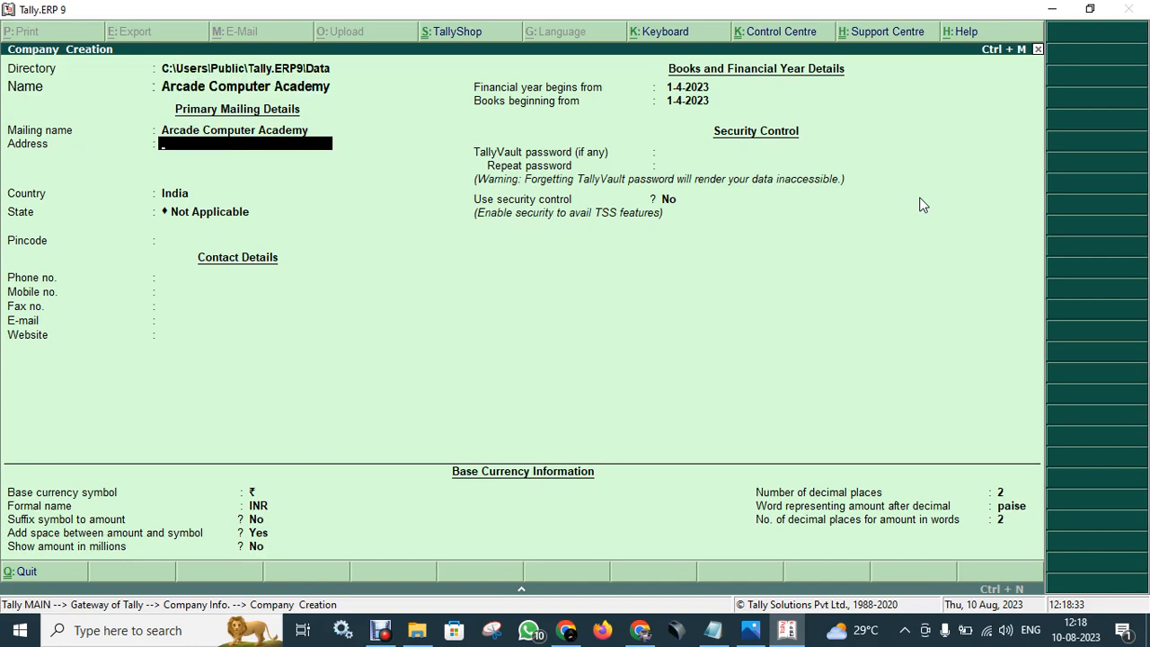
- Enter the company's two-line address and keep India as the country
{"action": "type", "text": "Nea"}
{"action": "type", "text": "r H"}
{"action": "type", "text": "NH"}
{"action": "type", "text": " /"}
{"action": "type", "text": "-8"}
{"action": "type", "text": "0"}
{"action": "key", "text": "Return"}
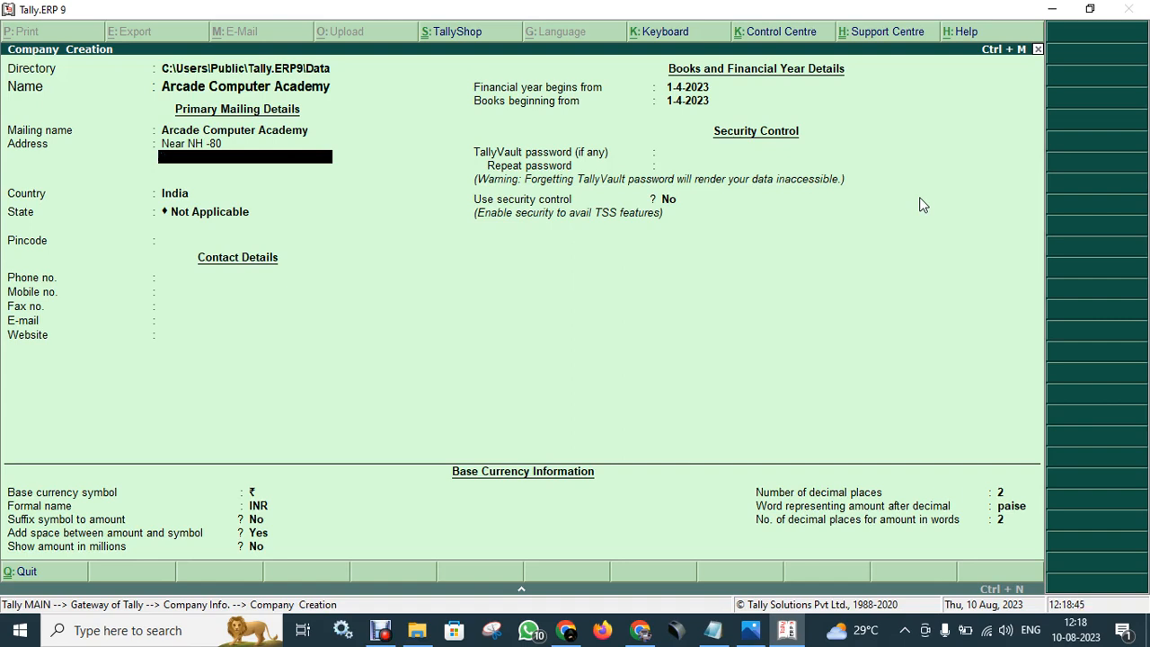
{"action": "type", "text": "Tahadiya"}
{"action": "key", "text": "Return"}
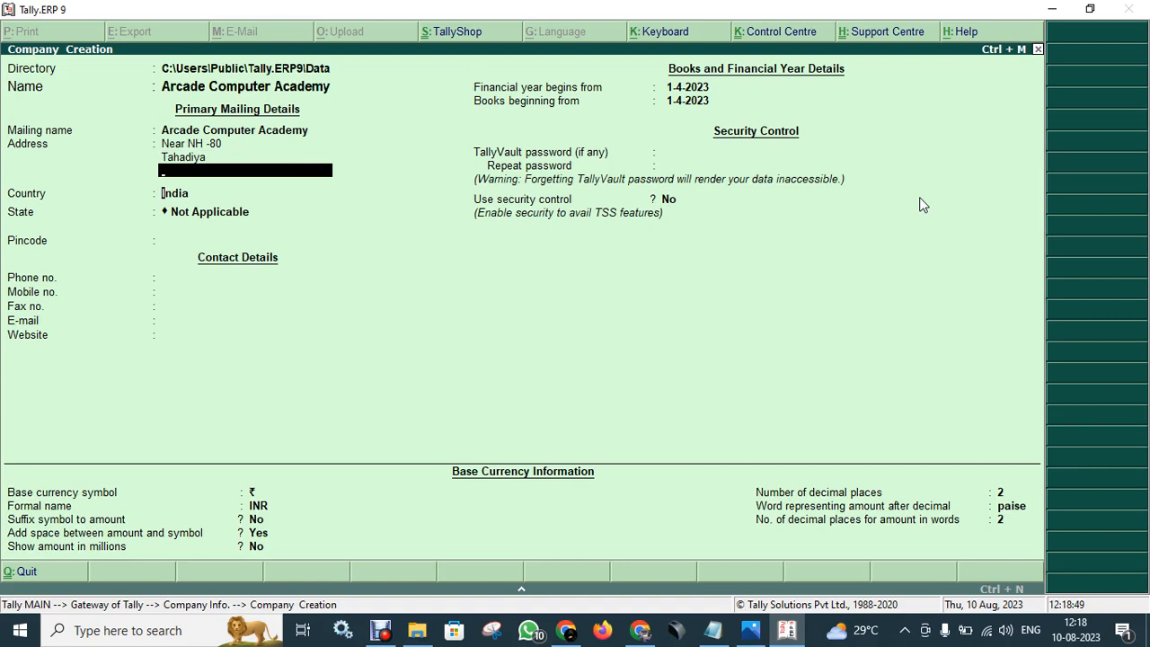
{"action": "key", "text": "Return"}
{"action": "key", "text": "Return"}
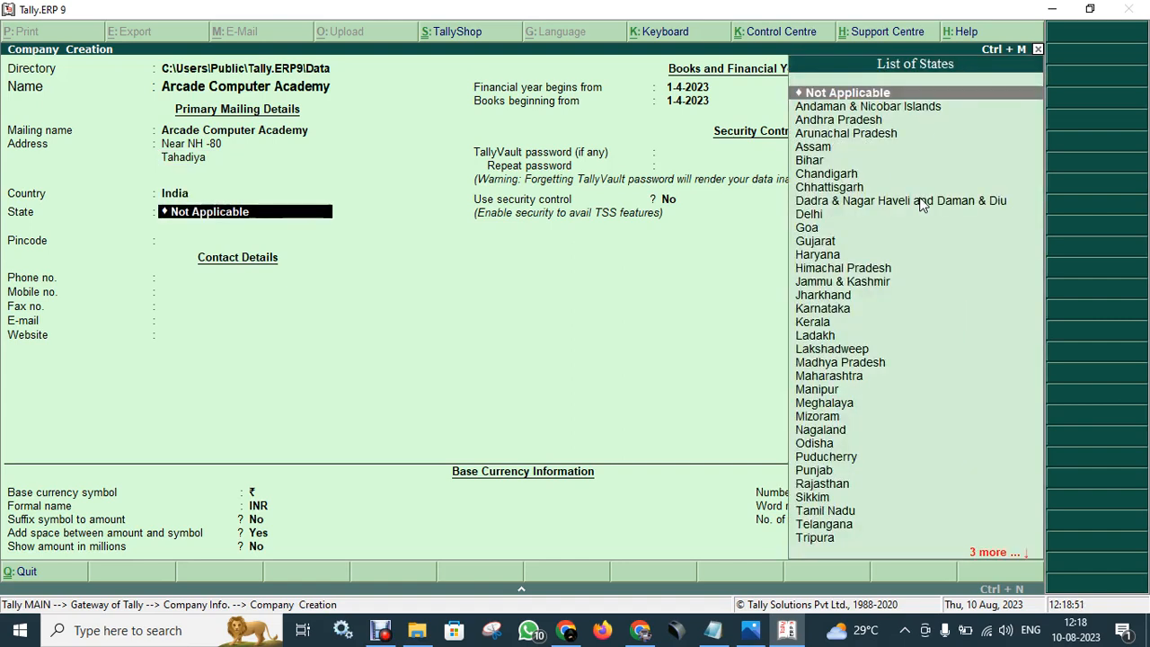
- Set the state to Bihar and fill in the company's mobile number and e-mail address
{"action": "type", "text": "bi"}
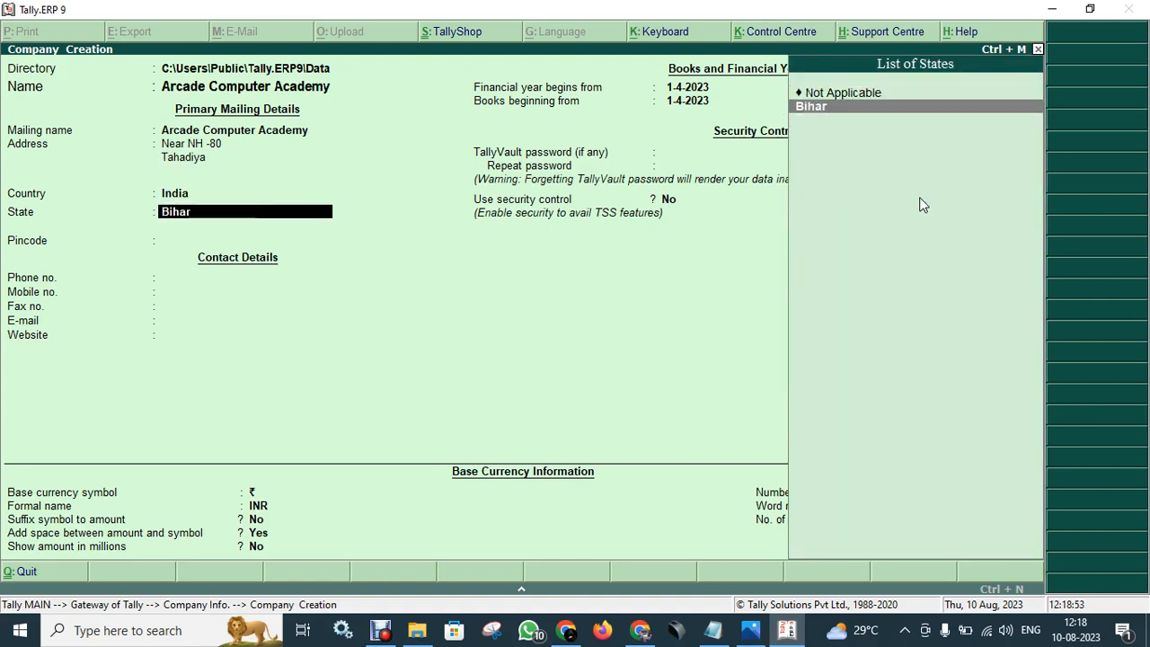
{"action": "key", "text": "Return"}
{"action": "key", "text": "Return"}
{"action": "key", "text": "Return"}
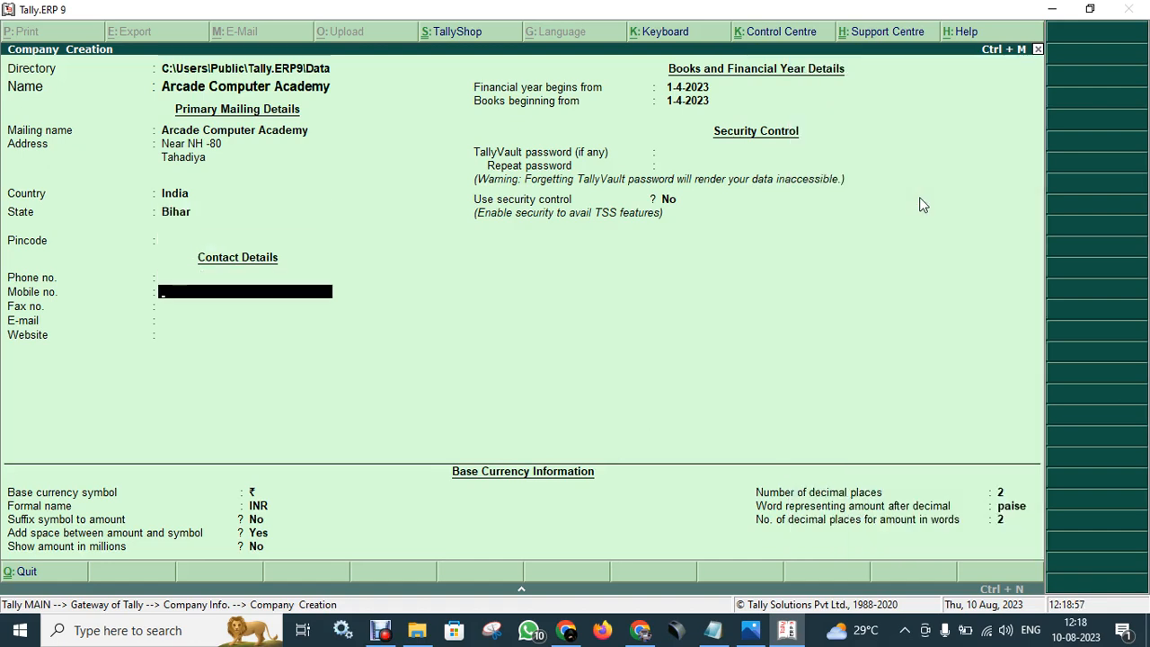
{"action": "key", "text": "Return"}
{"action": "key", "text": "Return"}
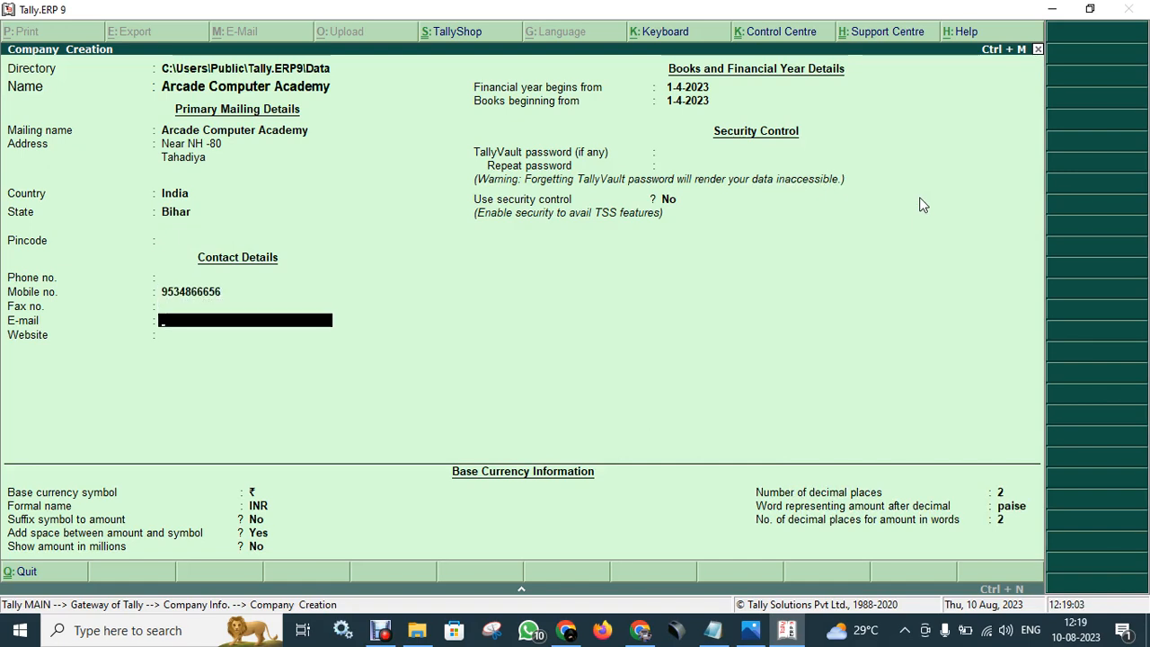
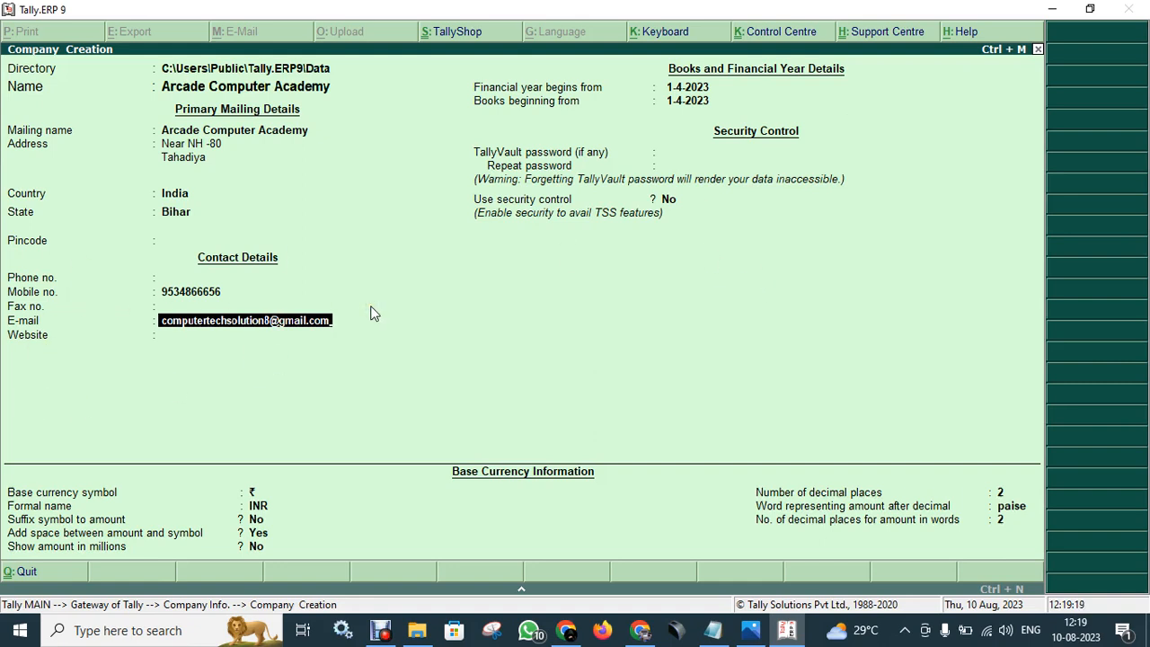
{"action": "key", "text": "Return"}
{"action": "key", "text": "Return"}
{"action": "key", "text": "Return"}
{"action": "key", "text": "Return"}
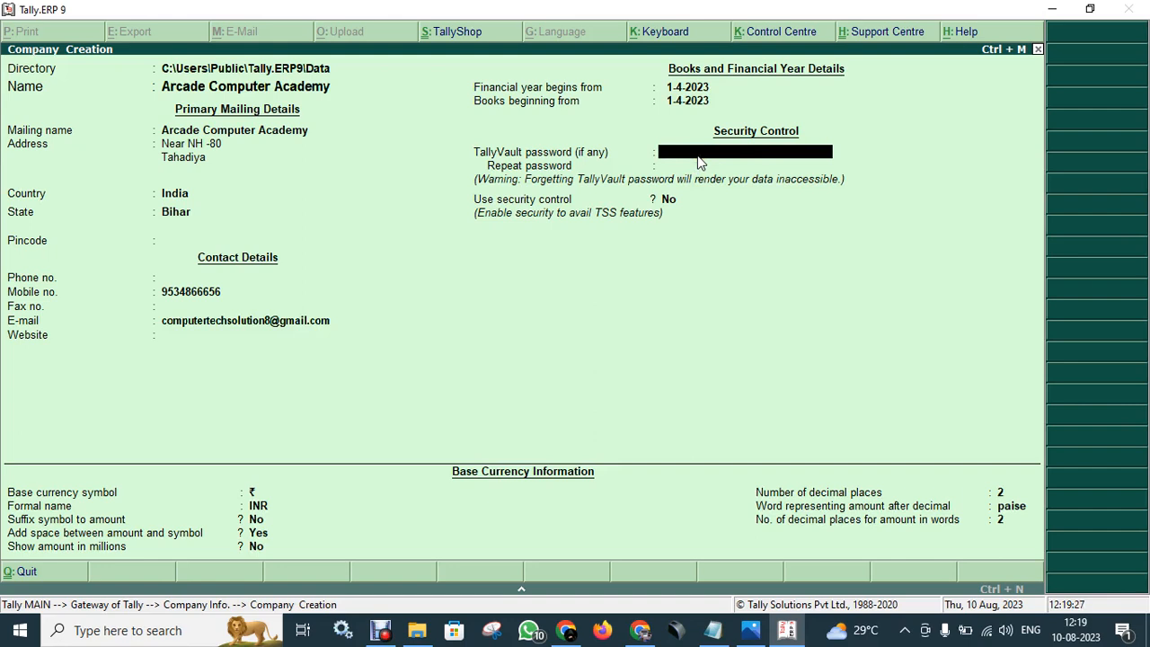
- Skip the vault password, keep currency defaults, use 3 decimal places, and reach Accept?
{"action": "key", "text": "Return"}
{"action": "key", "text": "Return"}
{"action": "key", "text": "Return"}
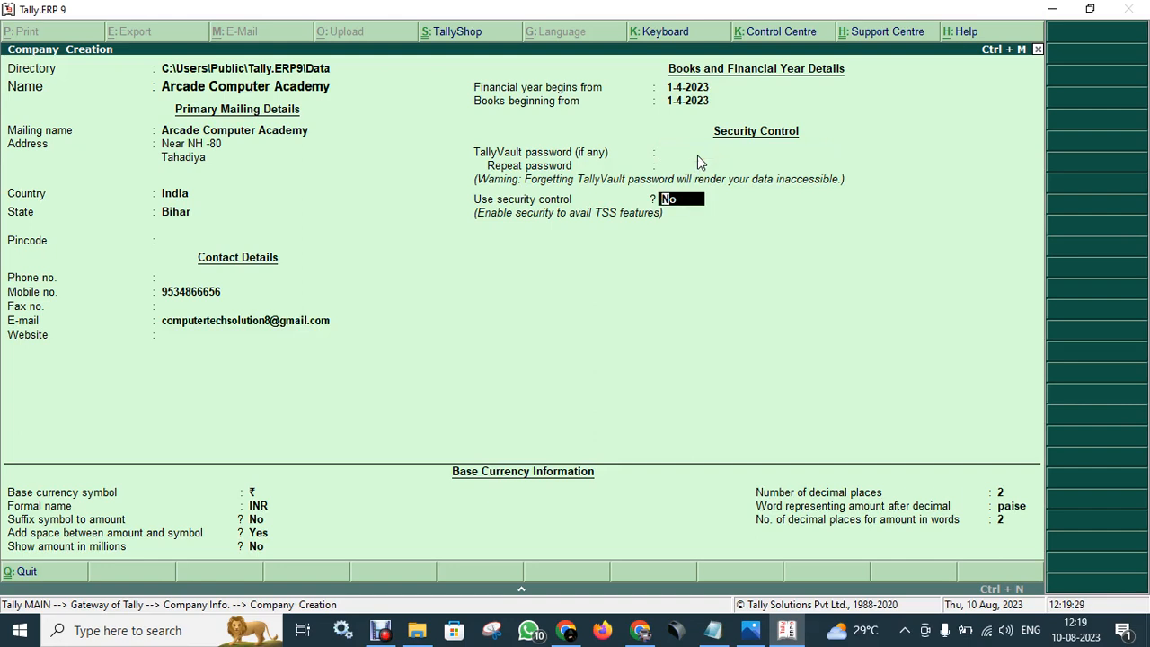
{"action": "key", "text": "Return"}
{"action": "key", "text": "Return"}
{"action": "key", "text": "Return"}
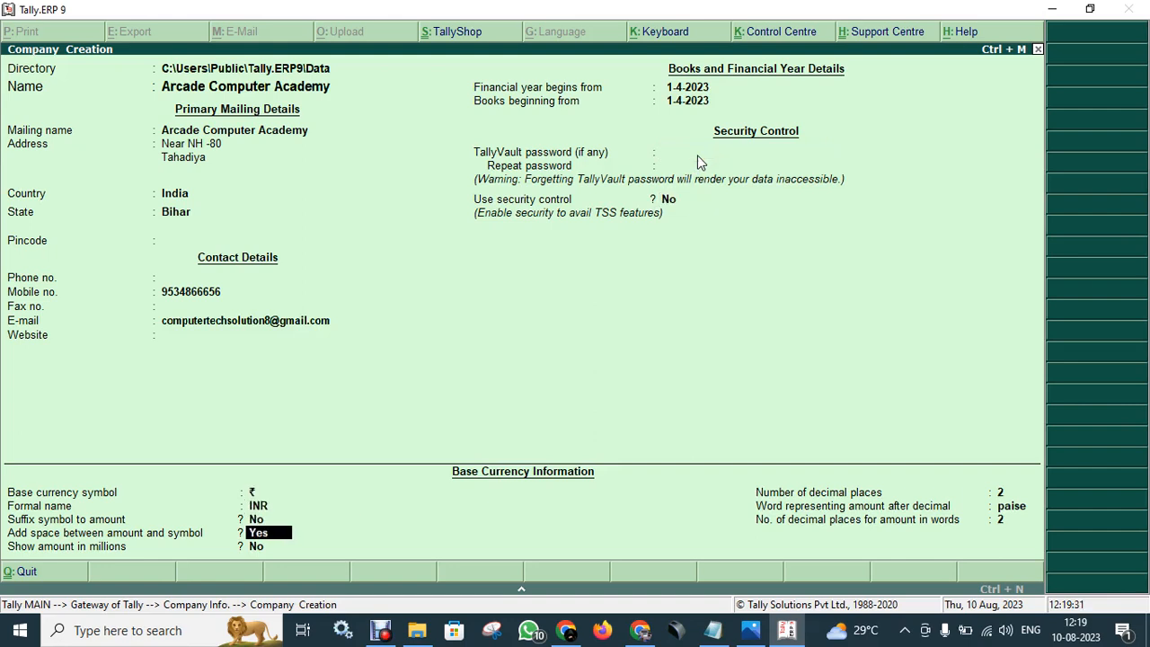
{"action": "key", "text": "Return"}
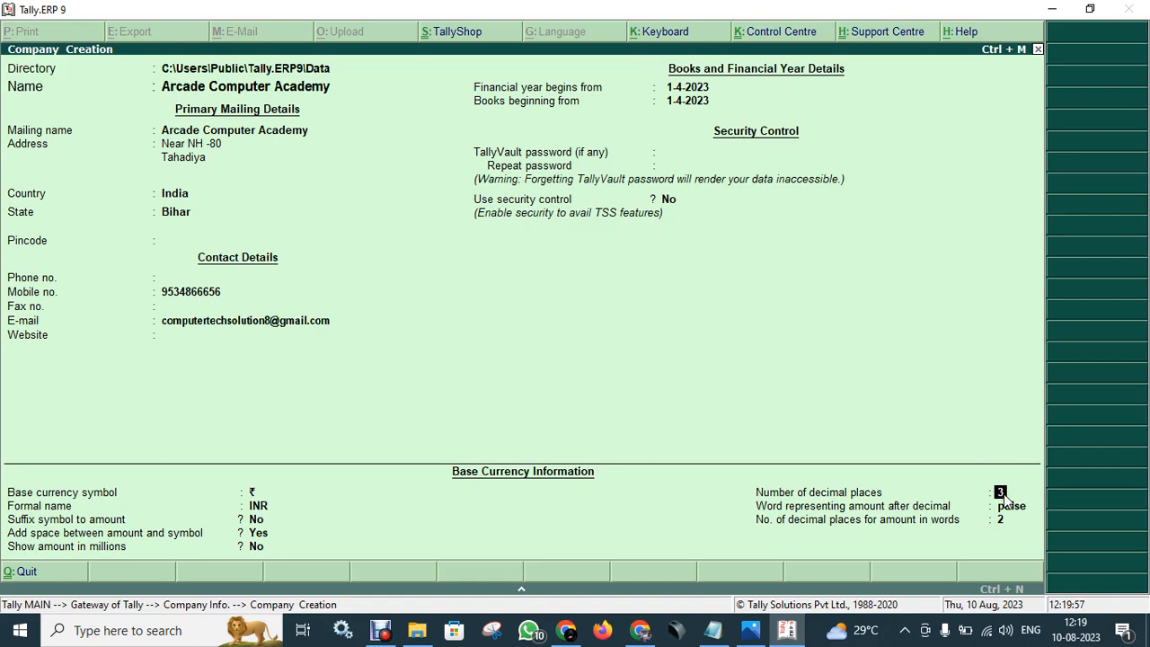
{"action": "key", "text": "Return"}
{"action": "key", "text": "Return"}
{"action": "key", "text": "Return"}
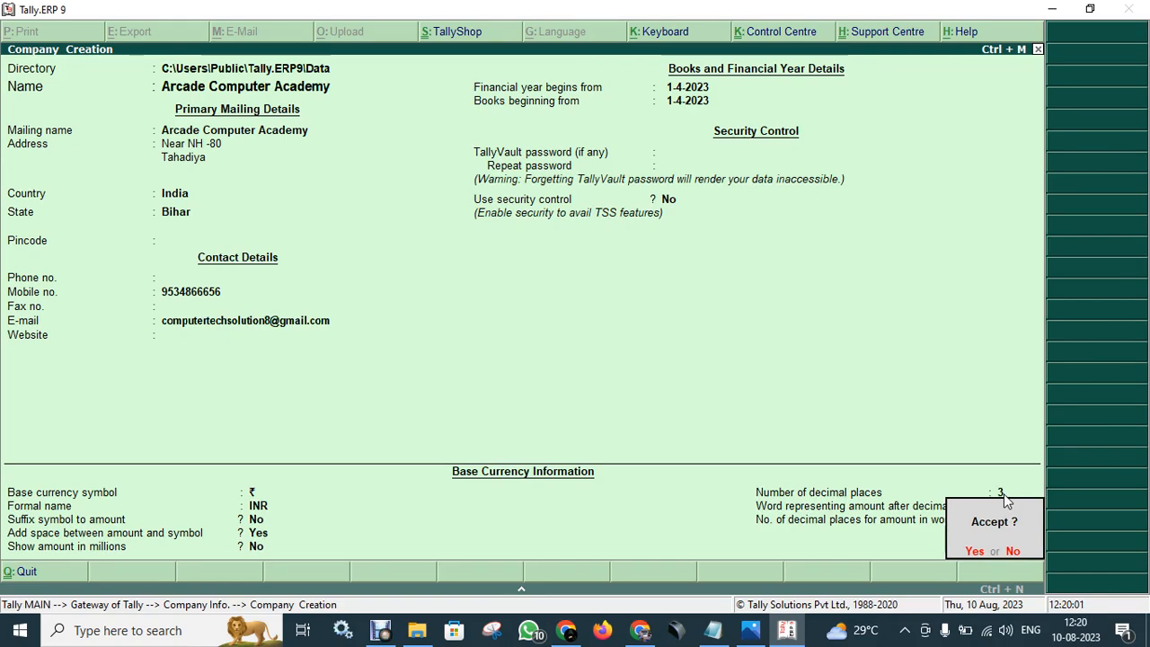
- Save the Arcade Computer Academy company and exit Tally.ERP 9
{"action": "key", "text": "Return"}
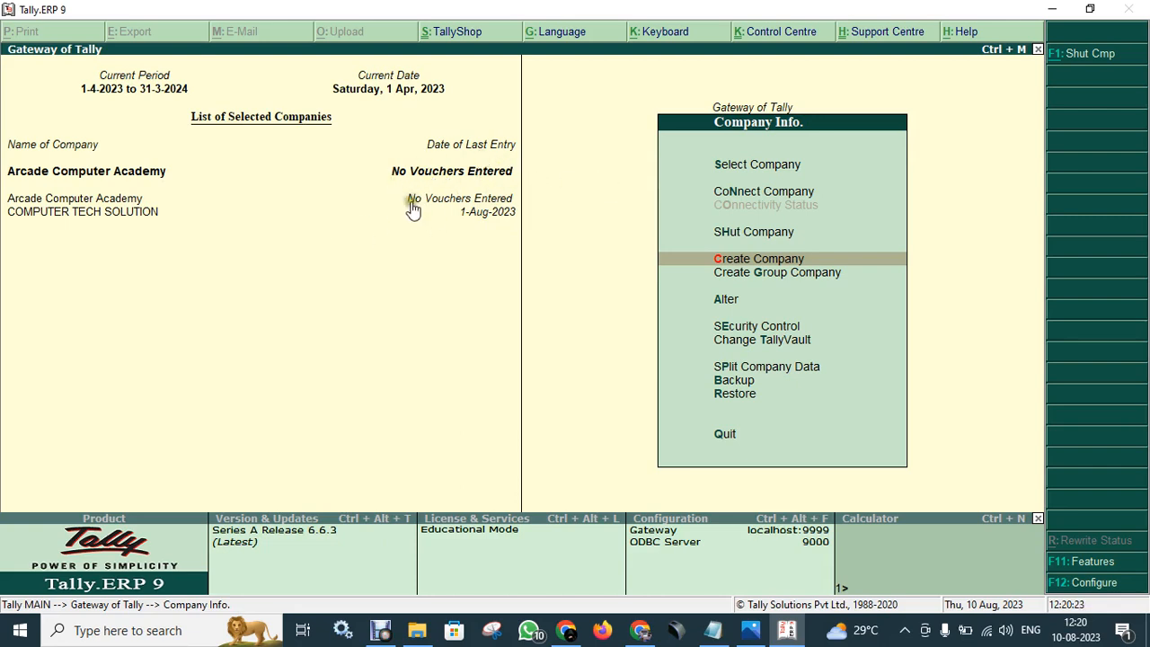
{"action": "left_click", "coordinate": [486, 172]}
{"action": "key", "text": "Escape"}
{"action": "key", "text": "Escape"}
{"action": "key", "text": "Escape"}
{"action": "key", "text": "Escape"}
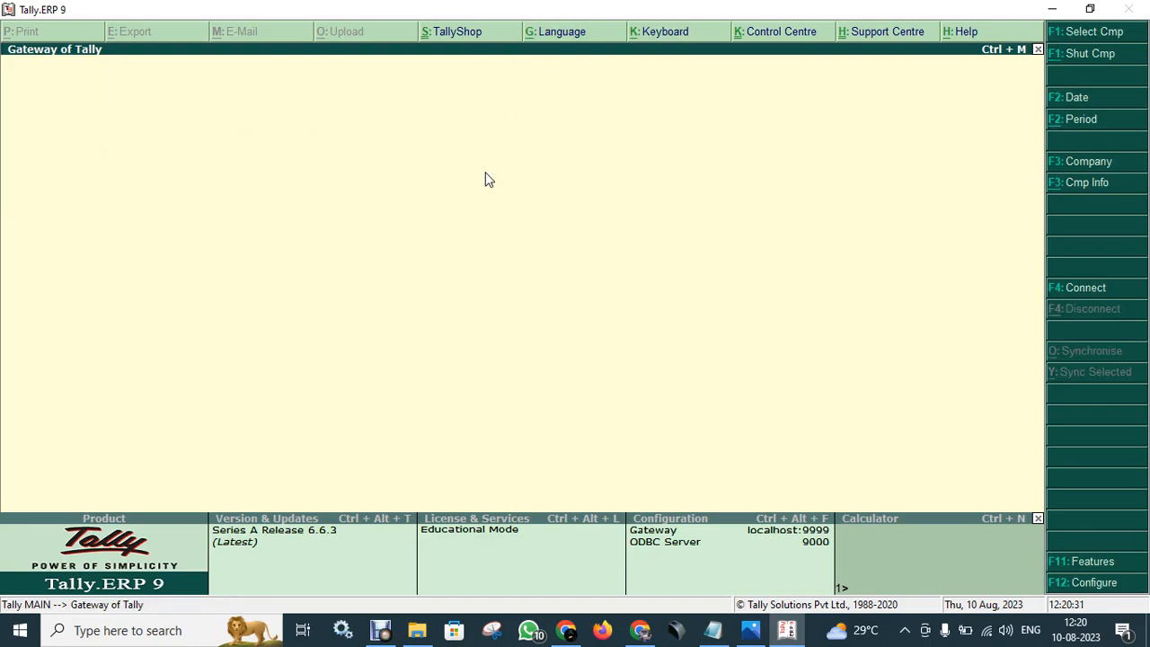
{"action": "key", "text": "Return"}
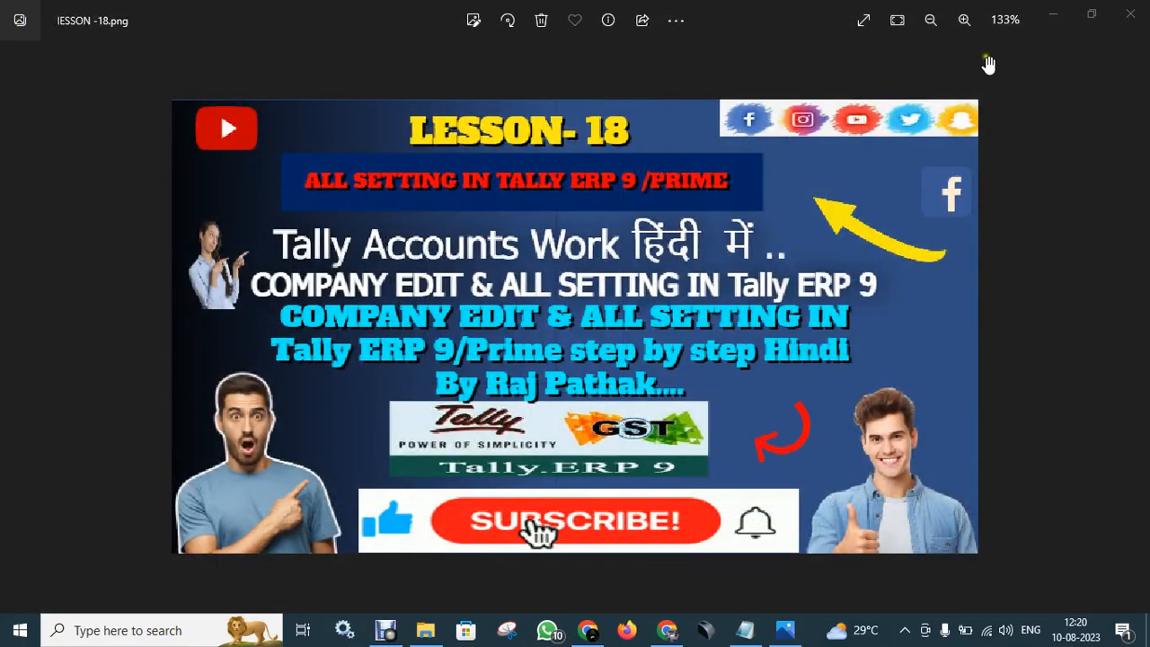
- Minimize Photos, Notepad and Explorer, then launch Tally.ERP 9 via a Start search for 'tally'
{"action": "left_click", "coordinate": [1048, 16]}
{"action": "left_click", "coordinate": [1049, 12]}
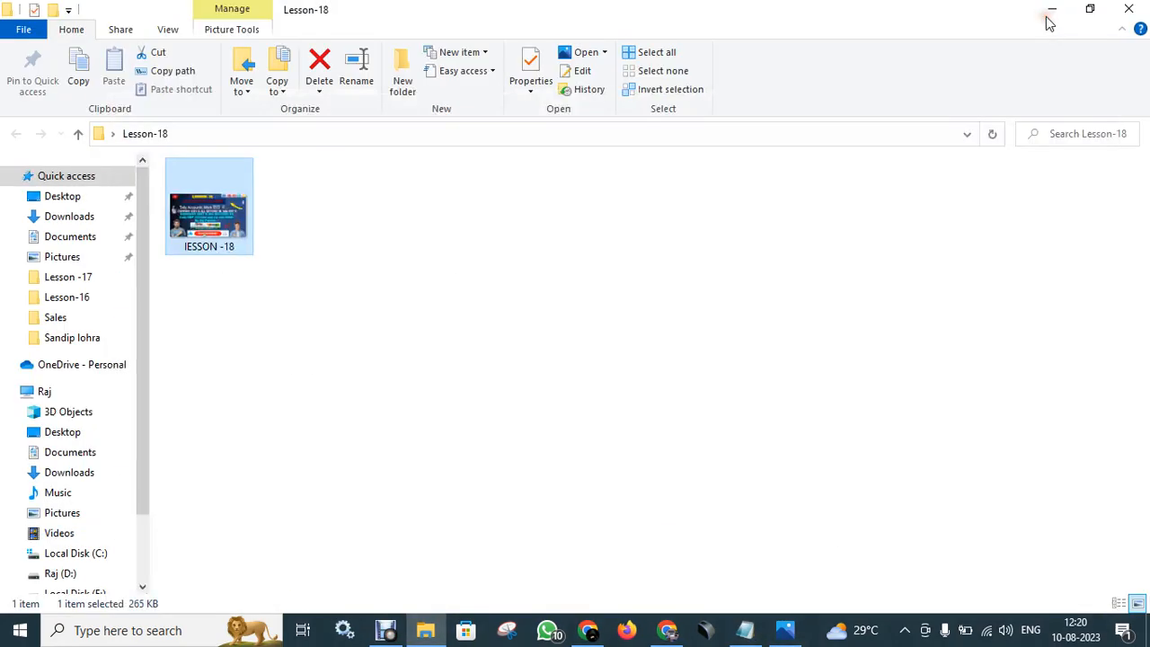
{"action": "left_click", "coordinate": [1051, 13]}
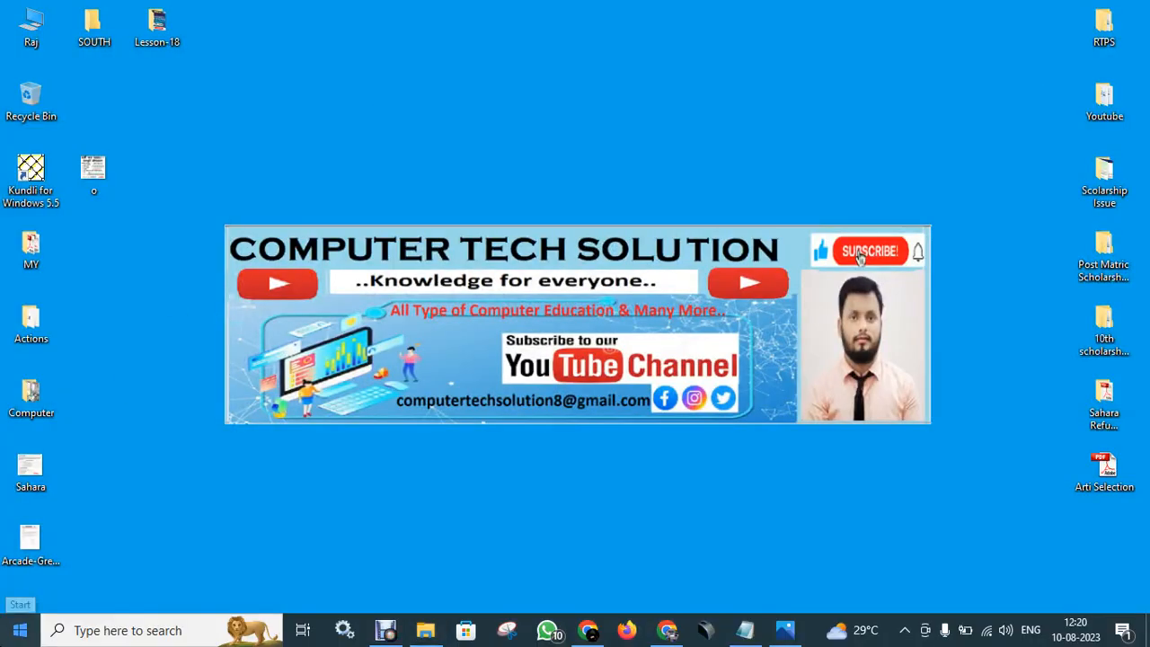
{"action": "left_click", "coordinate": [7, 635]}
{"action": "type", "text": "tally"}
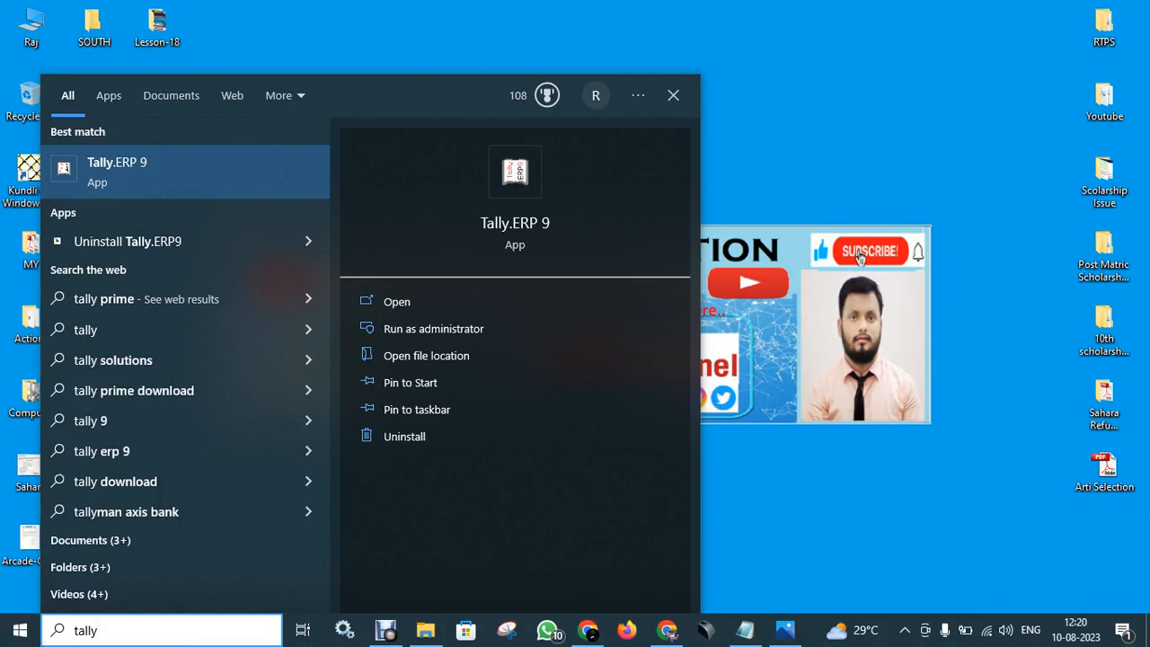
{"action": "left_click", "coordinate": [174, 174]}
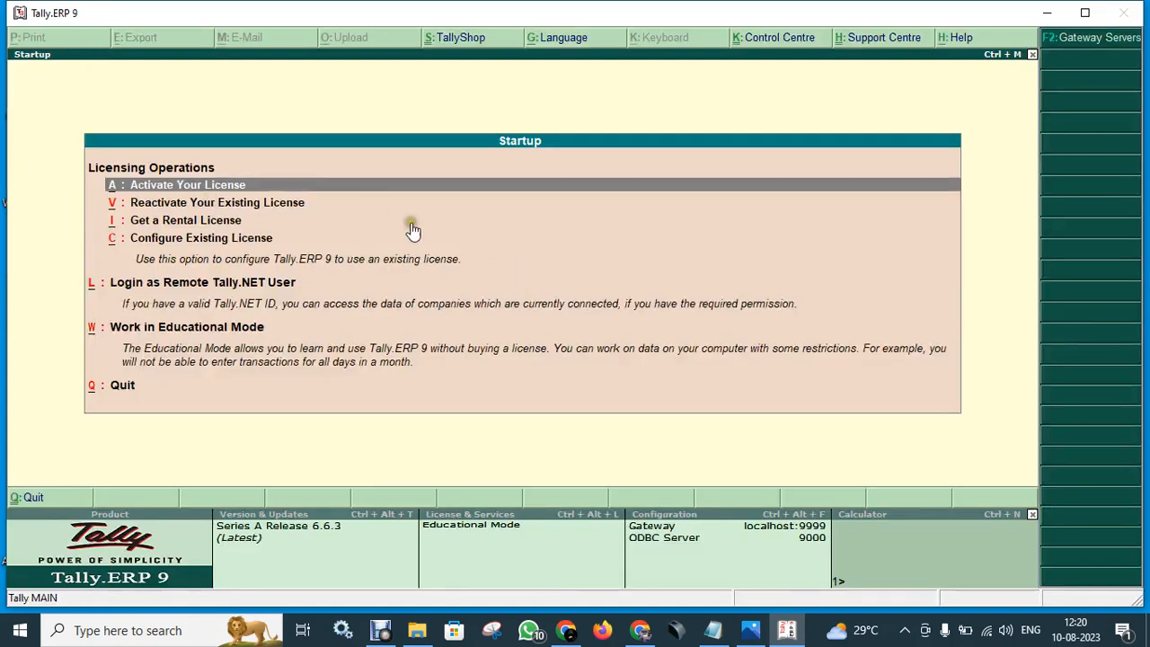
- Dismiss the startup screen, decline quitting, and enter the TallyVault password to load COMPUTER TECH SOLUTION
{"action": "key", "text": "Escape"}
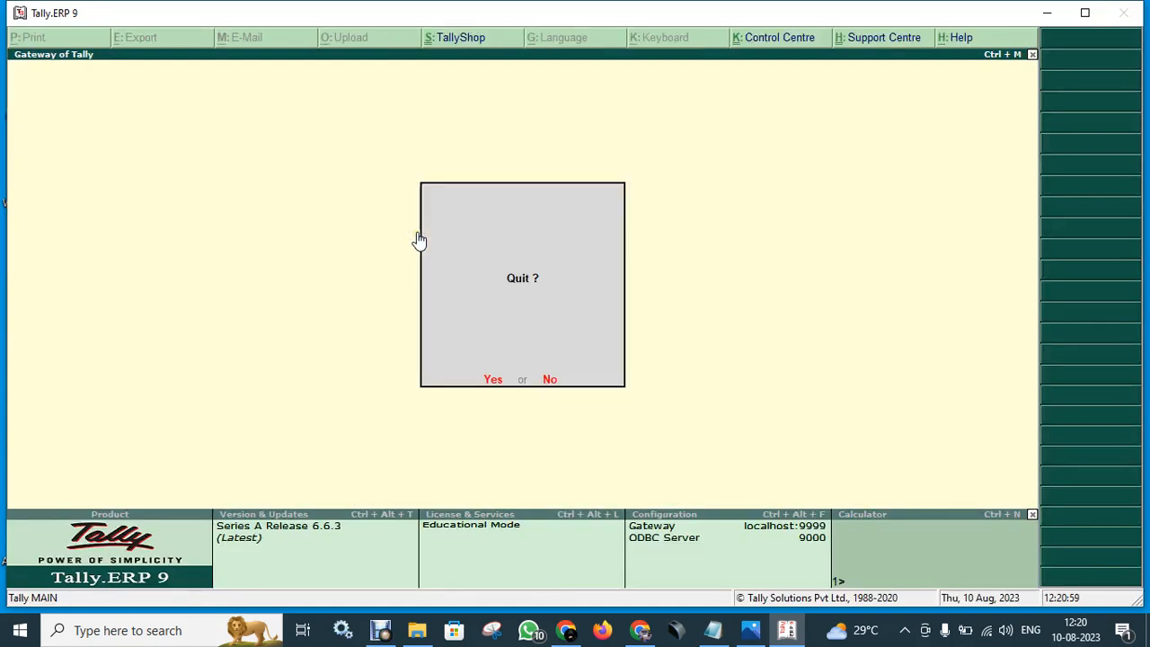
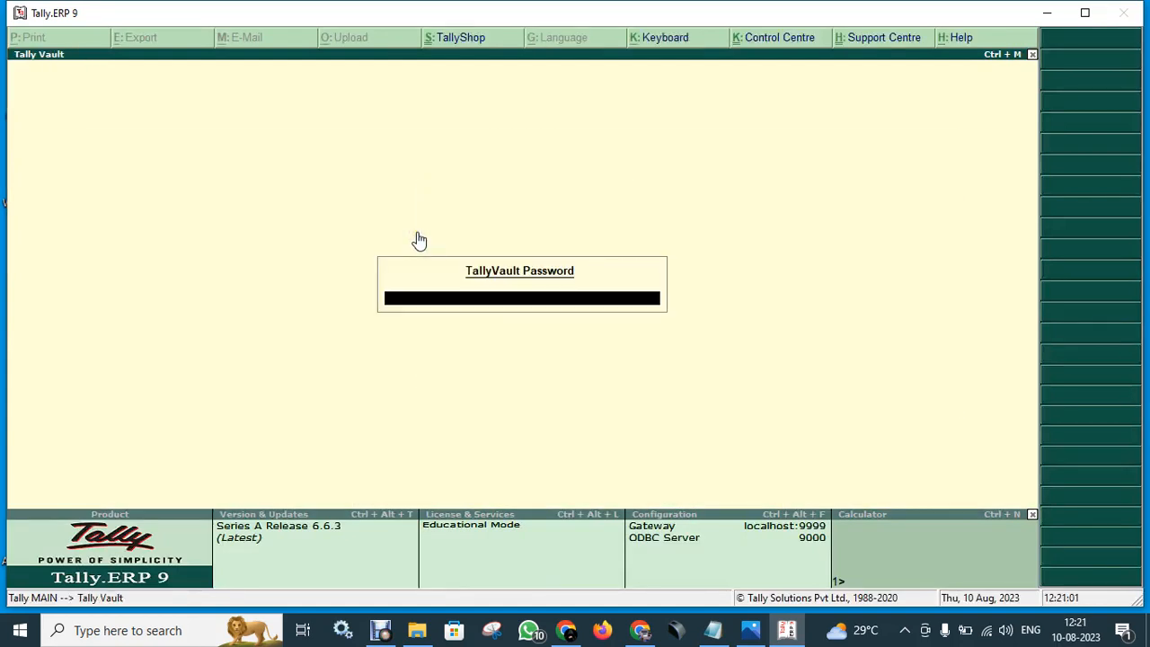
{"action": "key", "text": "Return"}
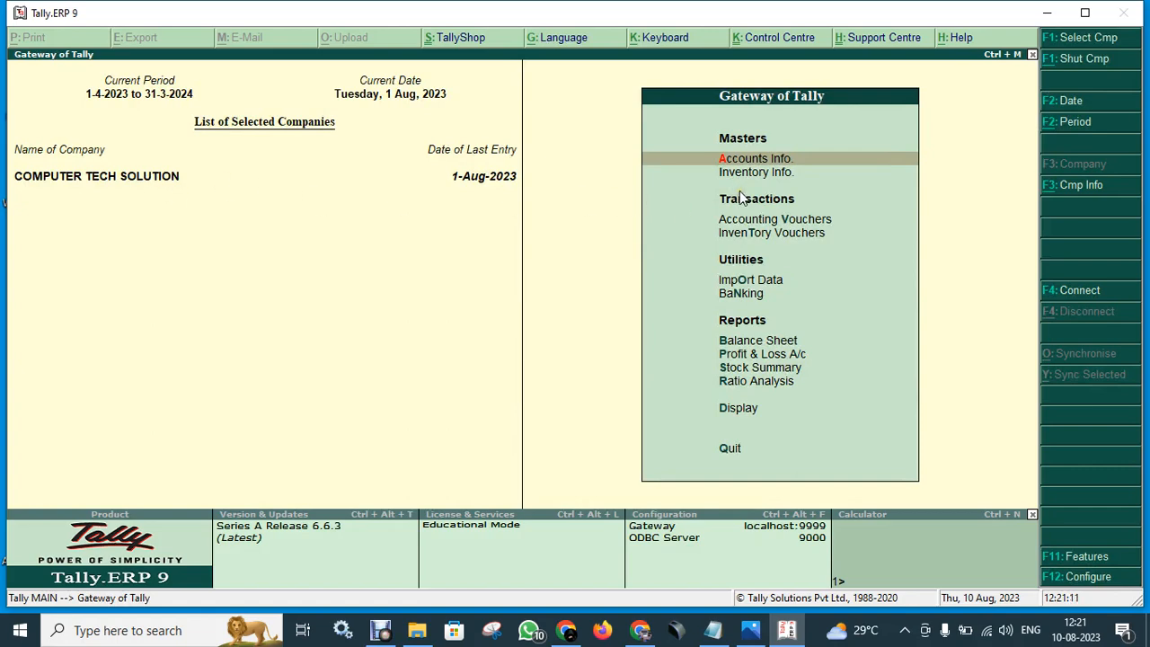
- Open Company Info. > Select Company to list the vault-masked company and Arcade Computer Academy
{"action": "key", "text": "alt+F3"}
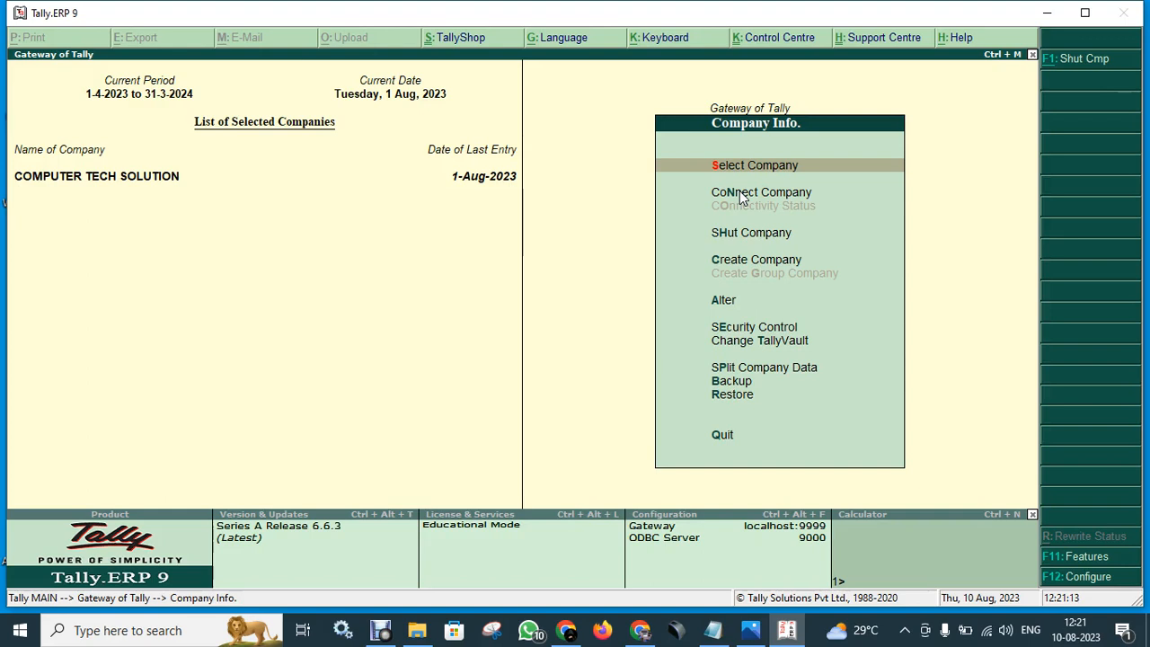
{"action": "key", "text": "Return"}
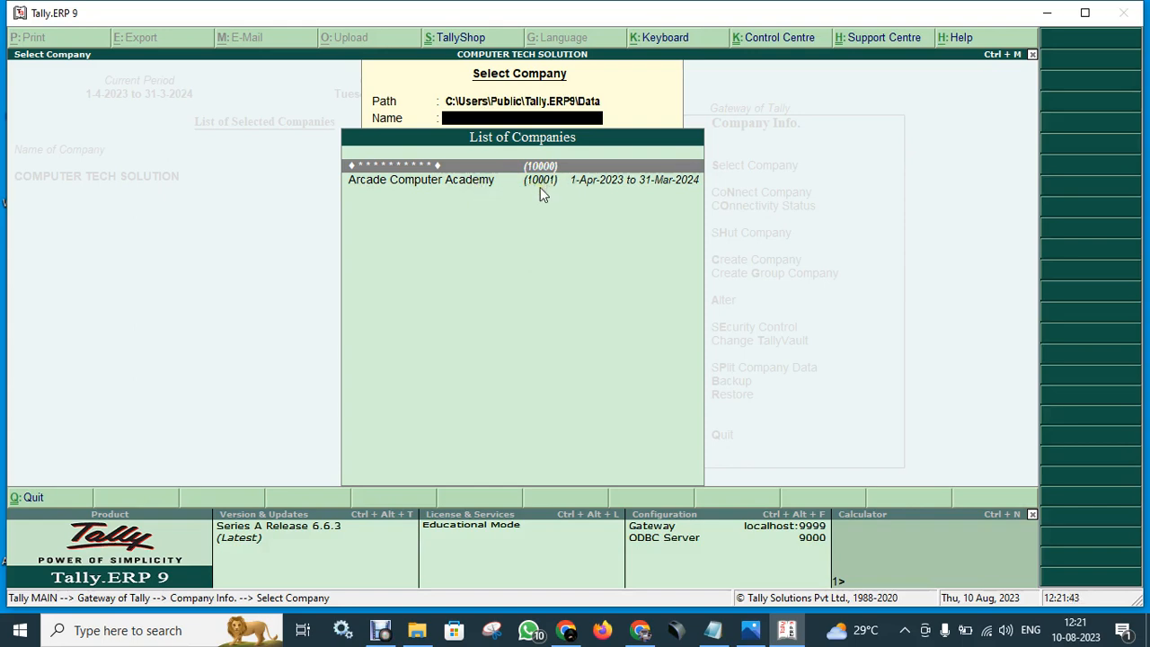
- Dismiss the Select Company list and return to Company Info. with Alter highlighted
{"action": "left_click", "coordinate": [836, 239]}
{"action": "key", "text": "Escape"}
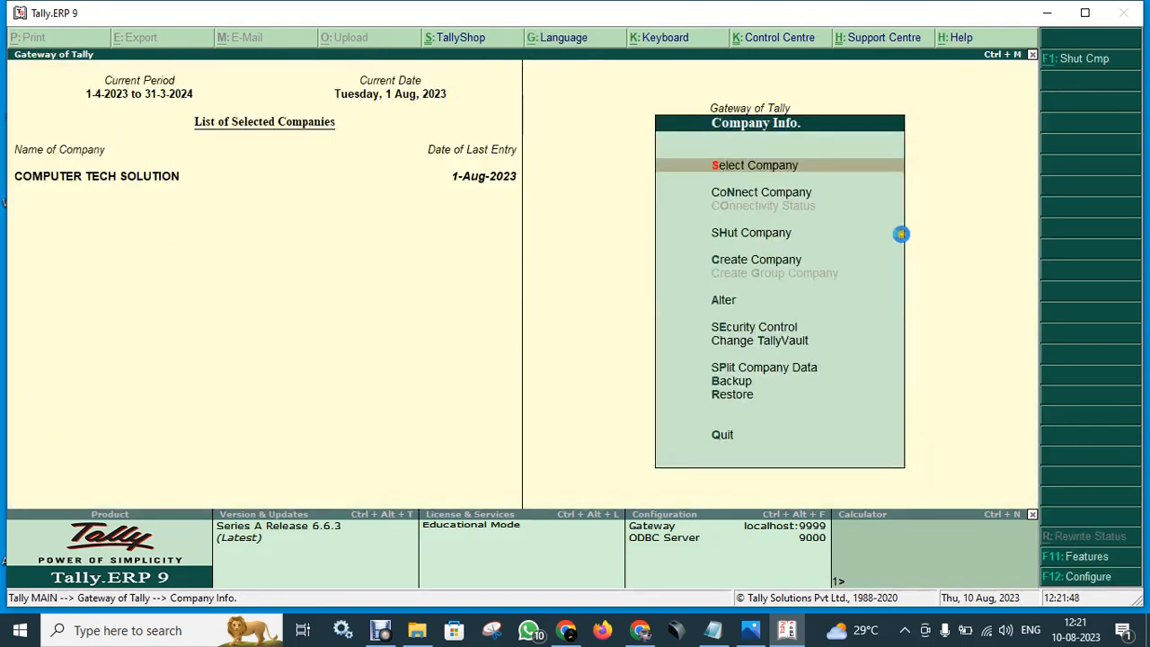
{"action": "key", "text": "Return"}
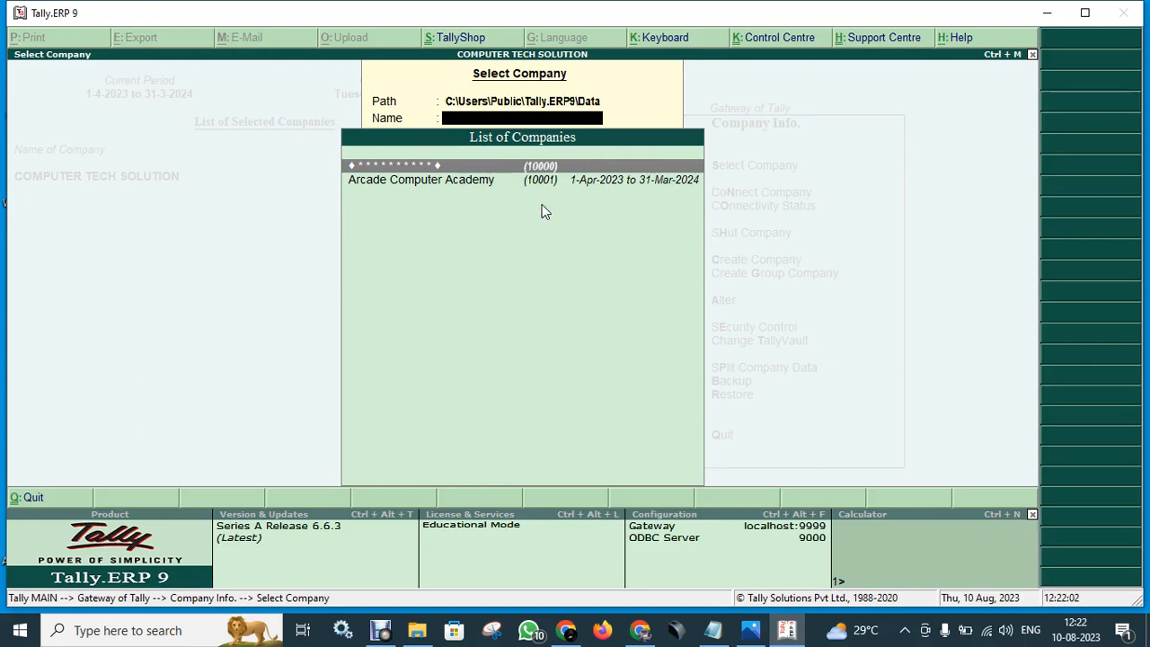
{"action": "key", "text": "Escape"}
{"action": "key", "text": "Escape"}
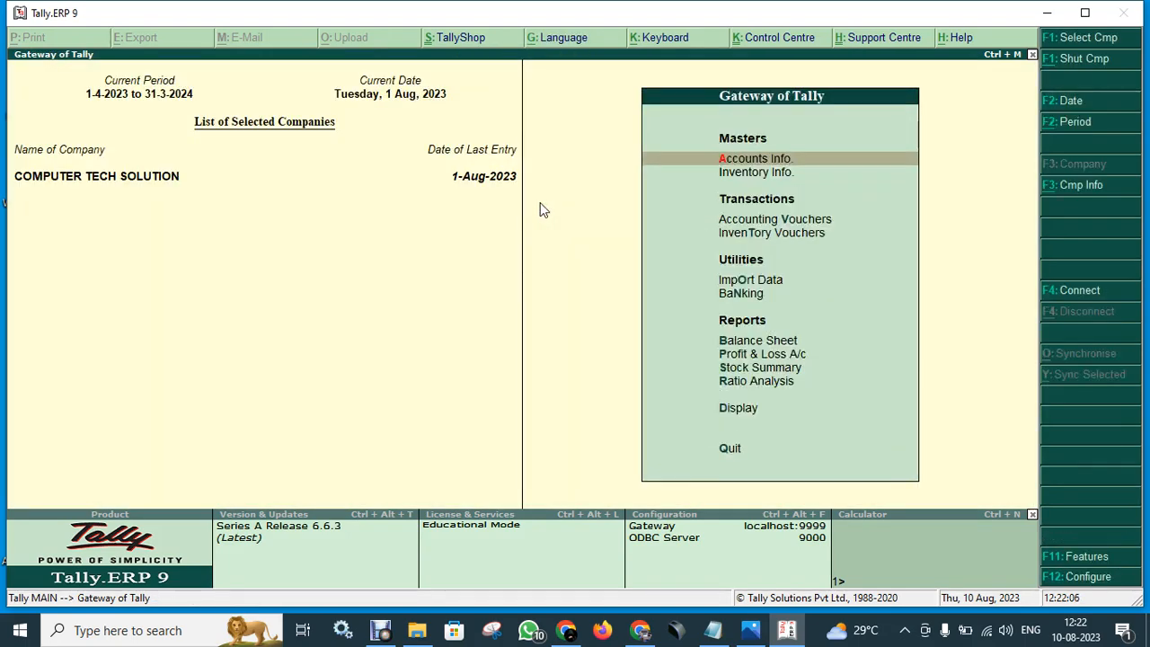
{"action": "key", "text": "alt+F3"}
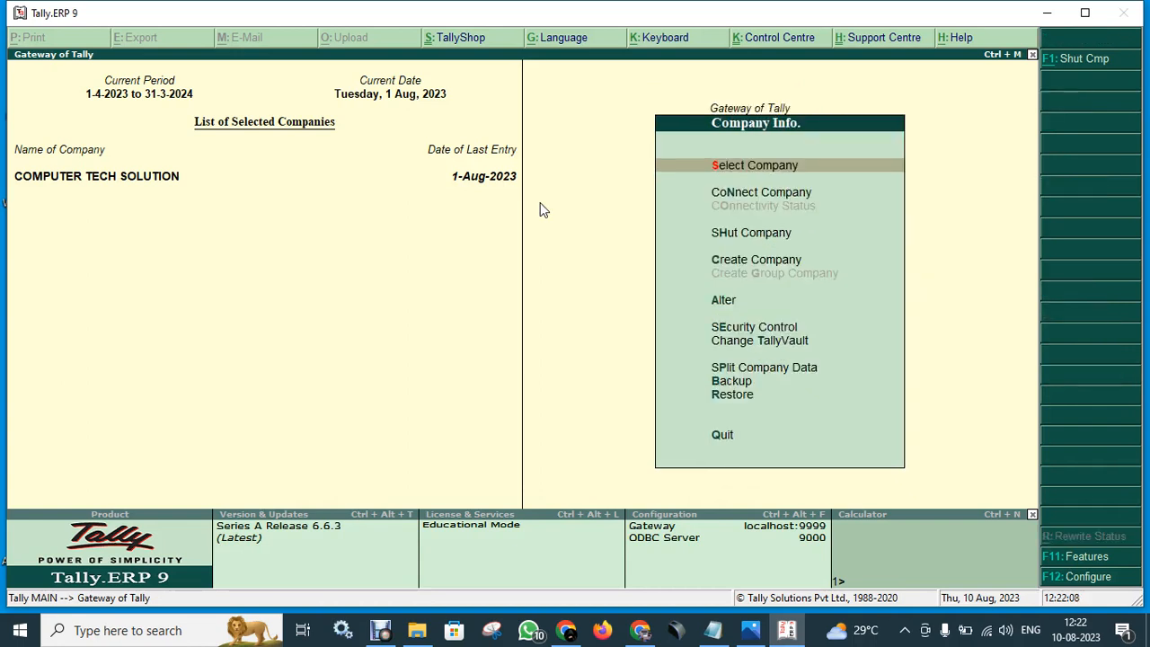
{"action": "key", "text": "Down"}
{"action": "key", "text": "Down"}
{"action": "key", "text": "Down"}
{"action": "key", "text": "Down"}
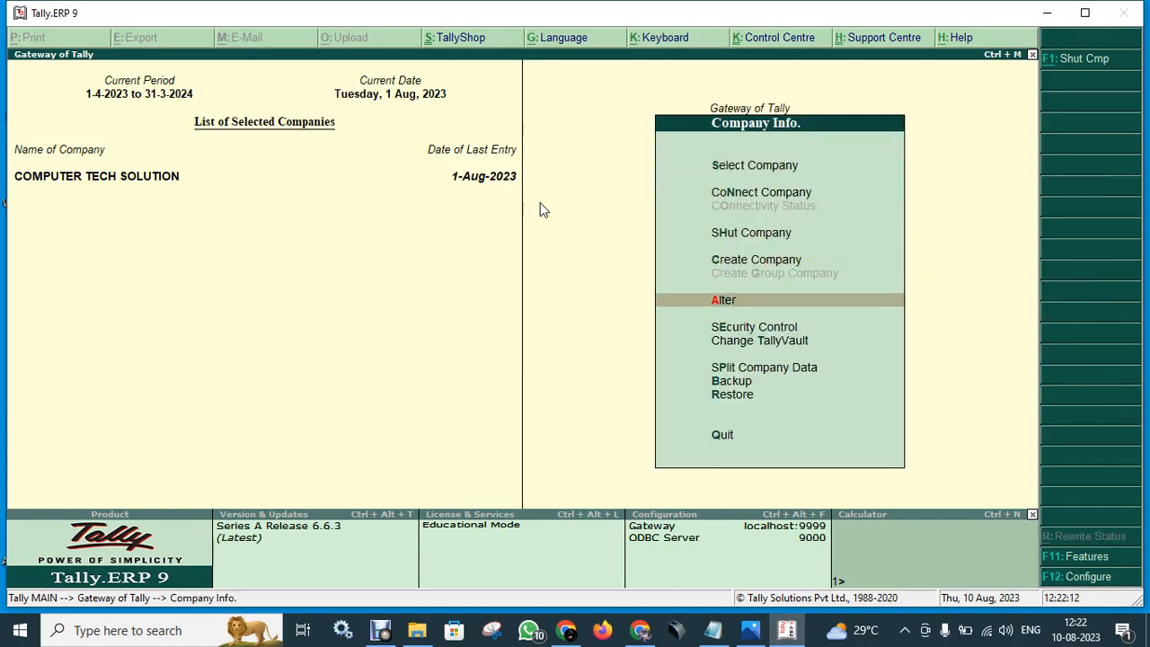
- Rename the loaded company COMPUTER TECH SOLUTION to 'Bhawishya Bharti Computer Centre'
{"action": "key", "text": "Return"}
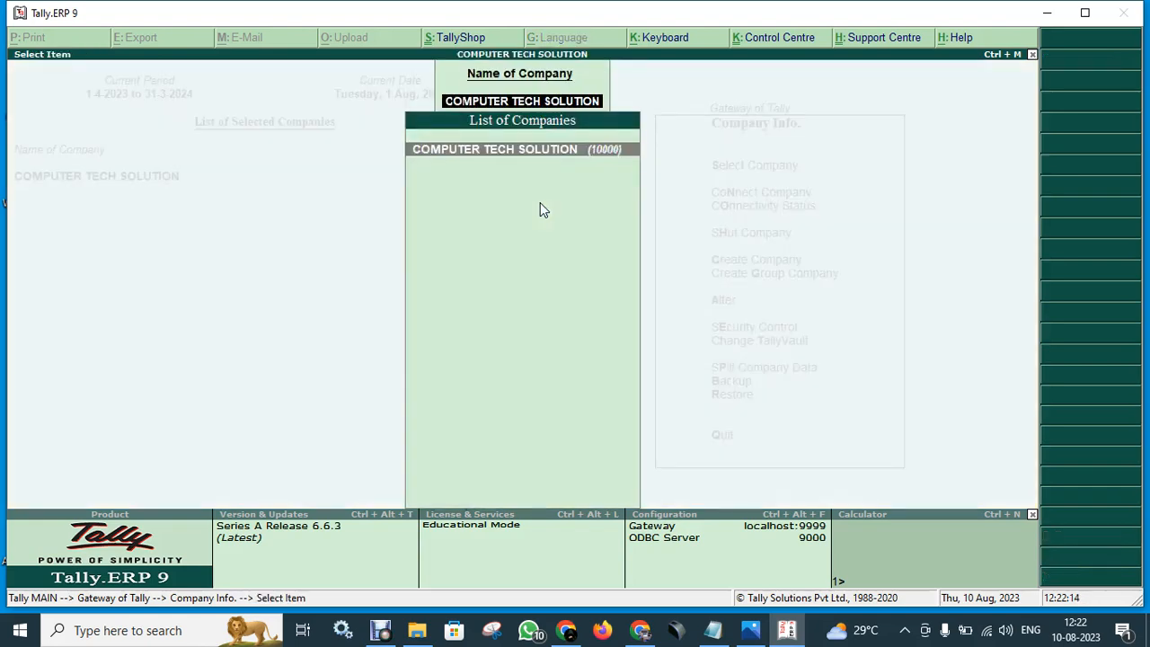
{"action": "key", "text": "BackSpace"}
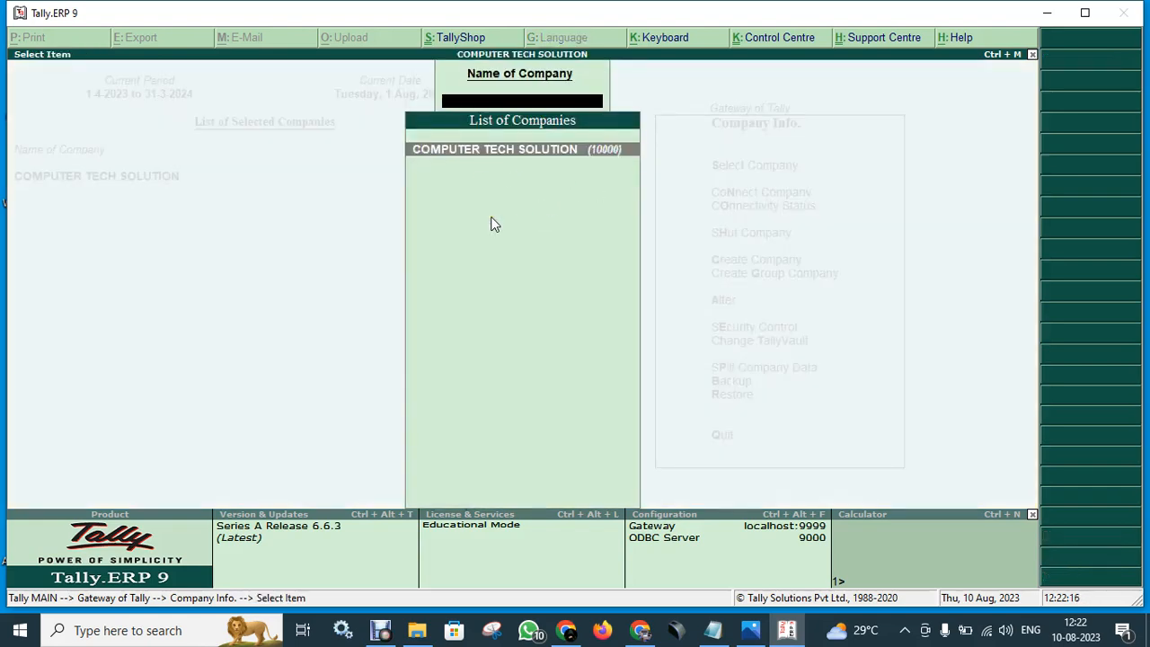
{"action": "key", "text": "Escape"}
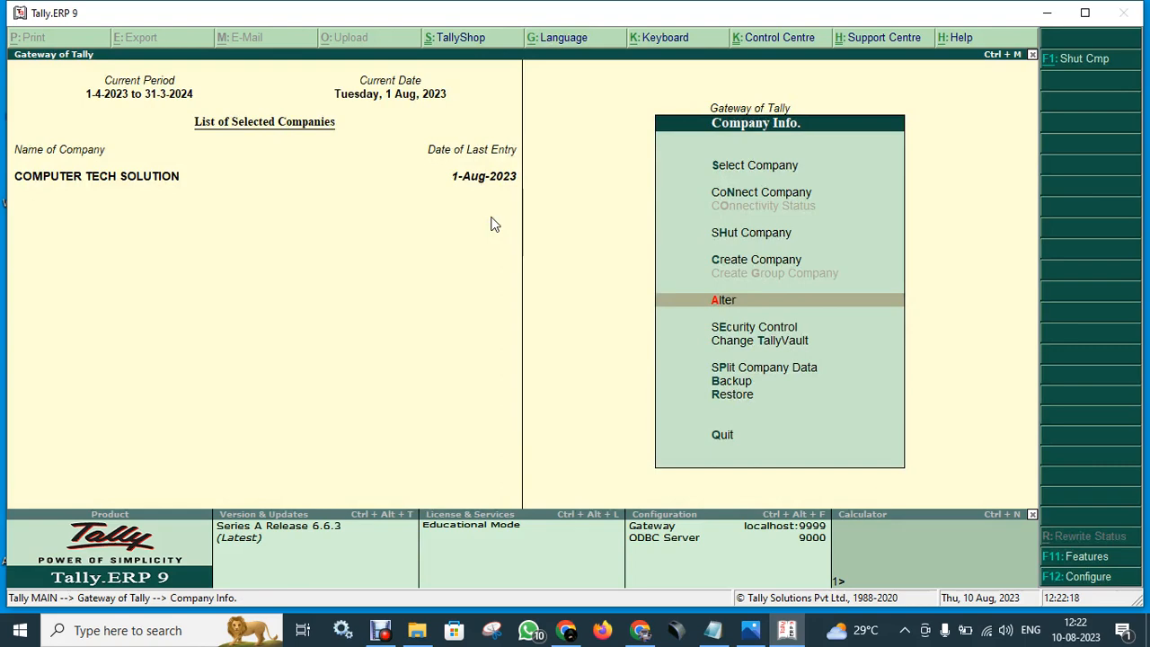
{"action": "key", "text": "Return"}
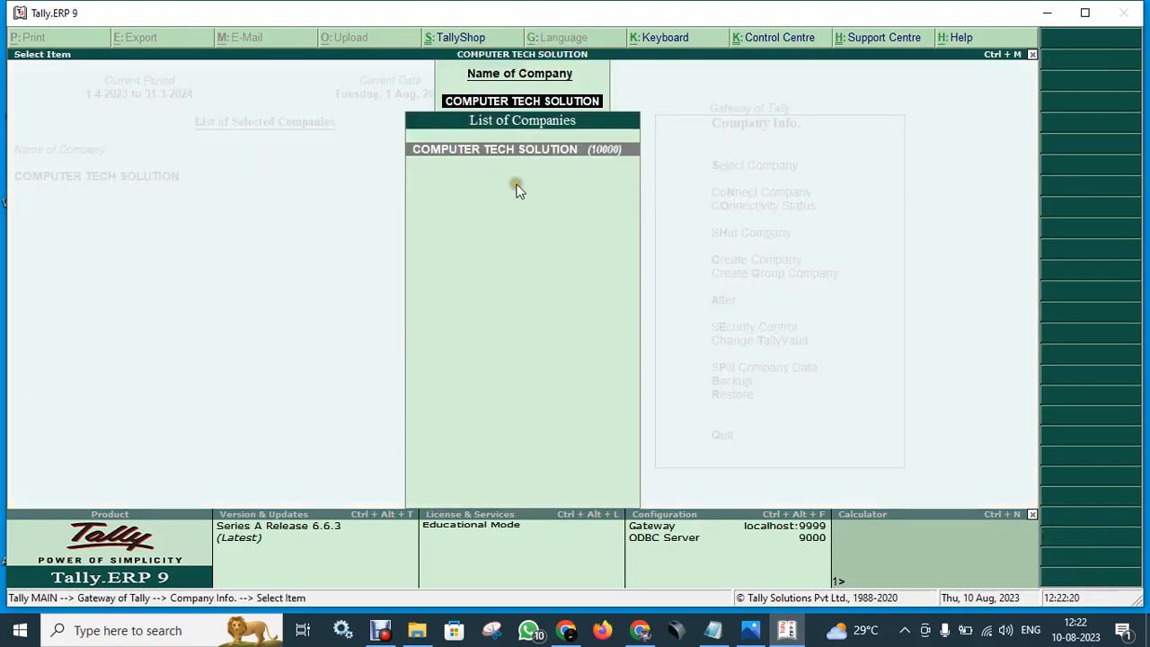
{"action": "key", "text": "Return"}
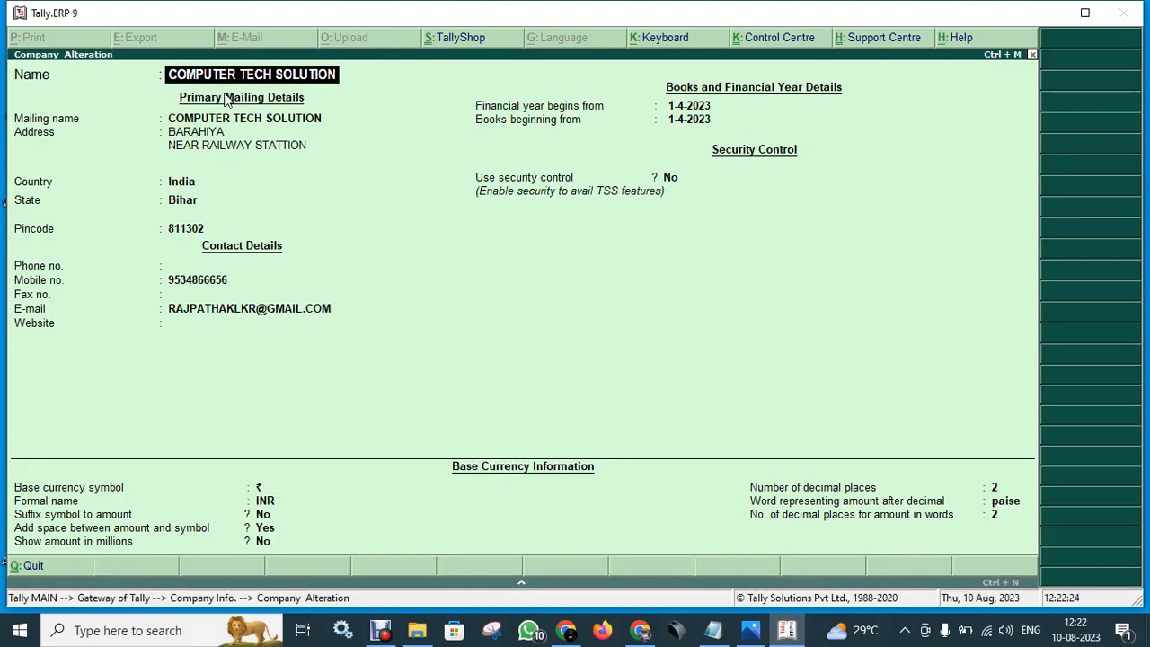
{"action": "type", "text": "B"}
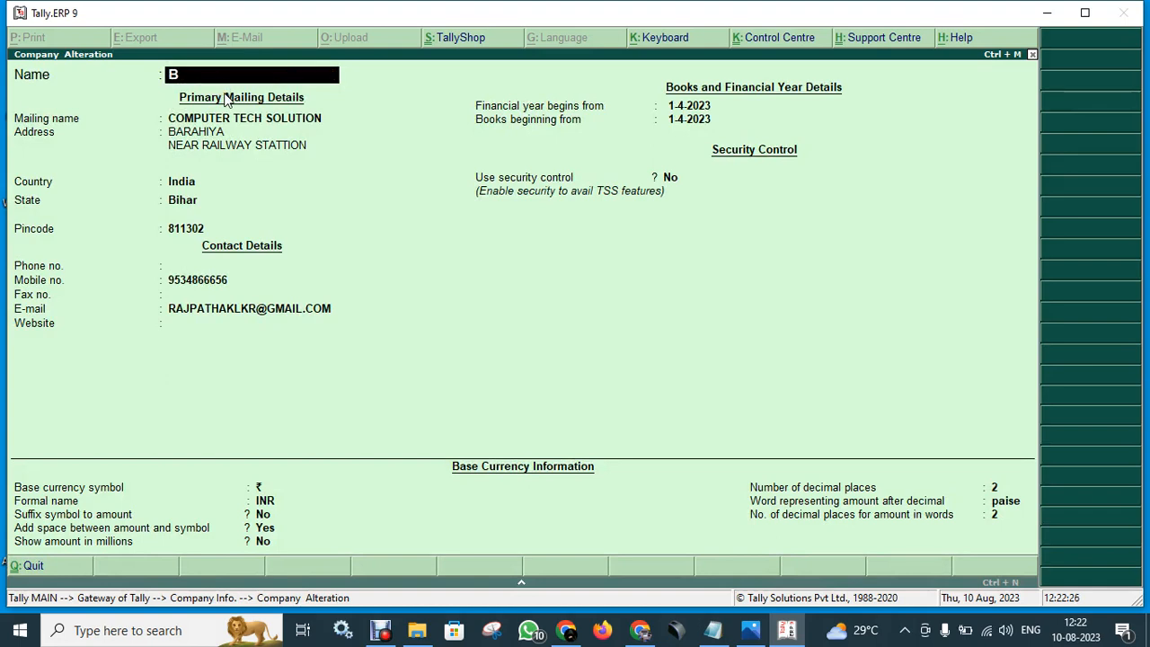
{"action": "type", "text": "hawishya BAhr"}
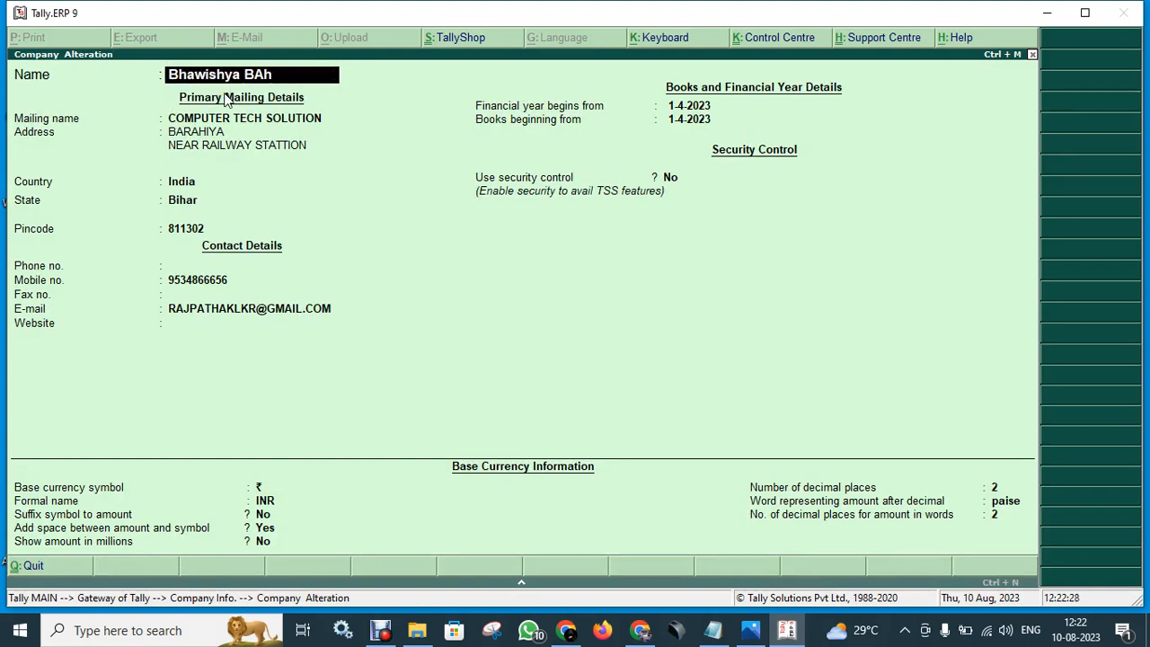
{"action": "key", "text": "BackSpace"}
{"action": "key", "text": "BackSpace"}
{"action": "key", "text": "BackSpace"}
{"action": "type", "text": "harti computer Cent"}
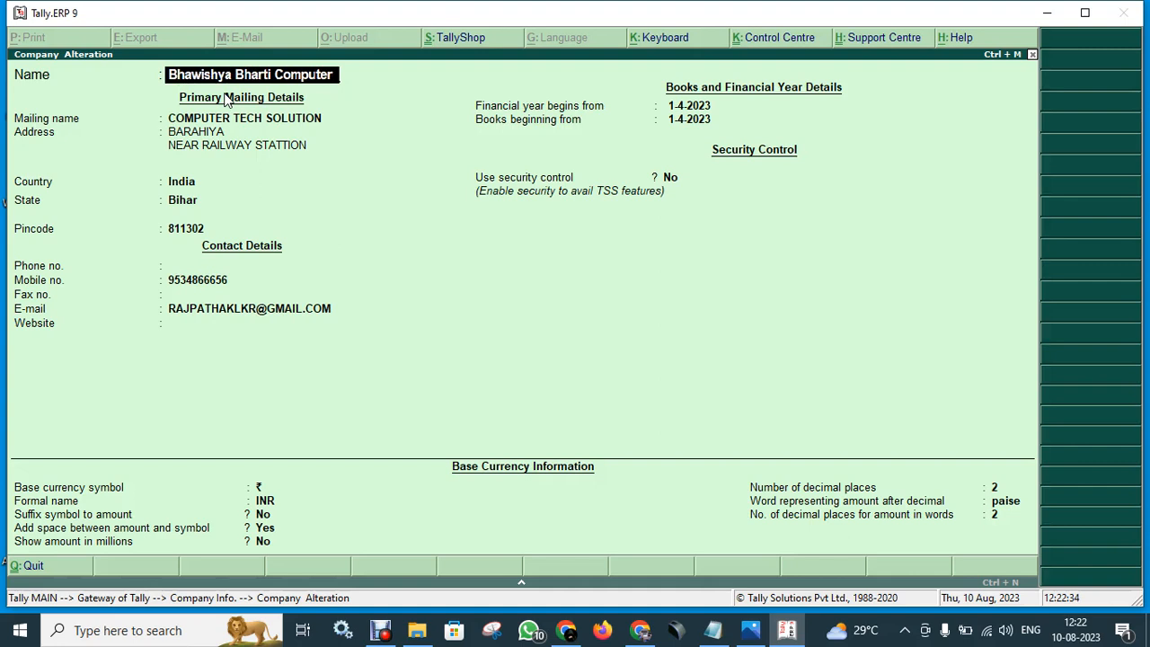
{"action": "type", "text": "re"}
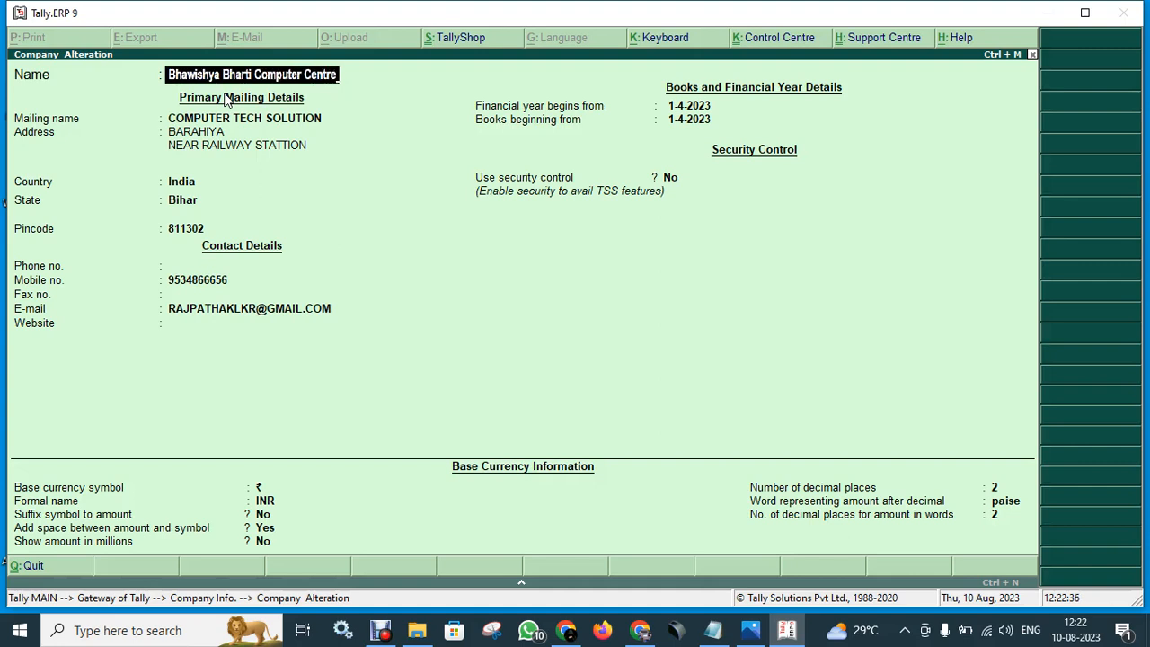
{"action": "key", "text": "Return"}
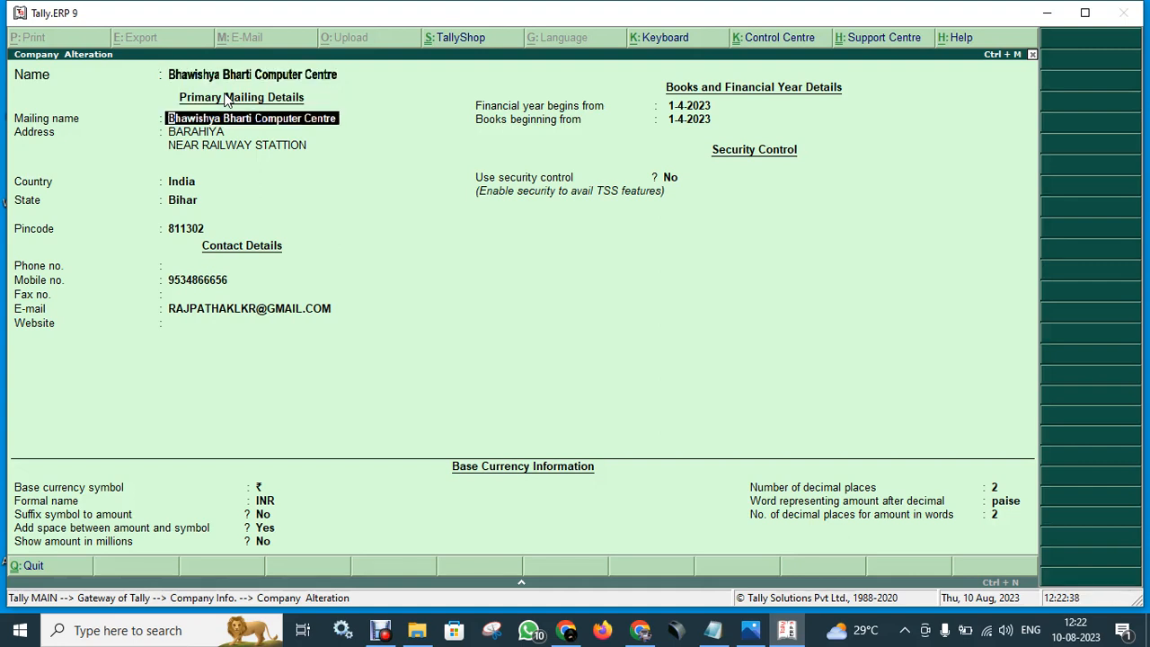
- Keep the remaining address and currency details, accept the alteration, and close the company list
{"action": "key", "text": "Return"}
{"action": "key", "text": "Return"}
{"action": "key", "text": "Return"}
{"action": "key", "text": "Return"}
{"action": "key", "text": "Return"}
{"action": "key", "text": "Return"}
{"action": "key", "text": "Return"}
{"action": "key", "text": "Return"}
{"action": "key", "text": "Return"}
{"action": "key", "text": "Return"}
{"action": "key", "text": "Return"}
{"action": "key", "text": "Return"}
{"action": "key", "text": "Return"}
{"action": "key", "text": "Return"}
{"action": "key", "text": "Return"}
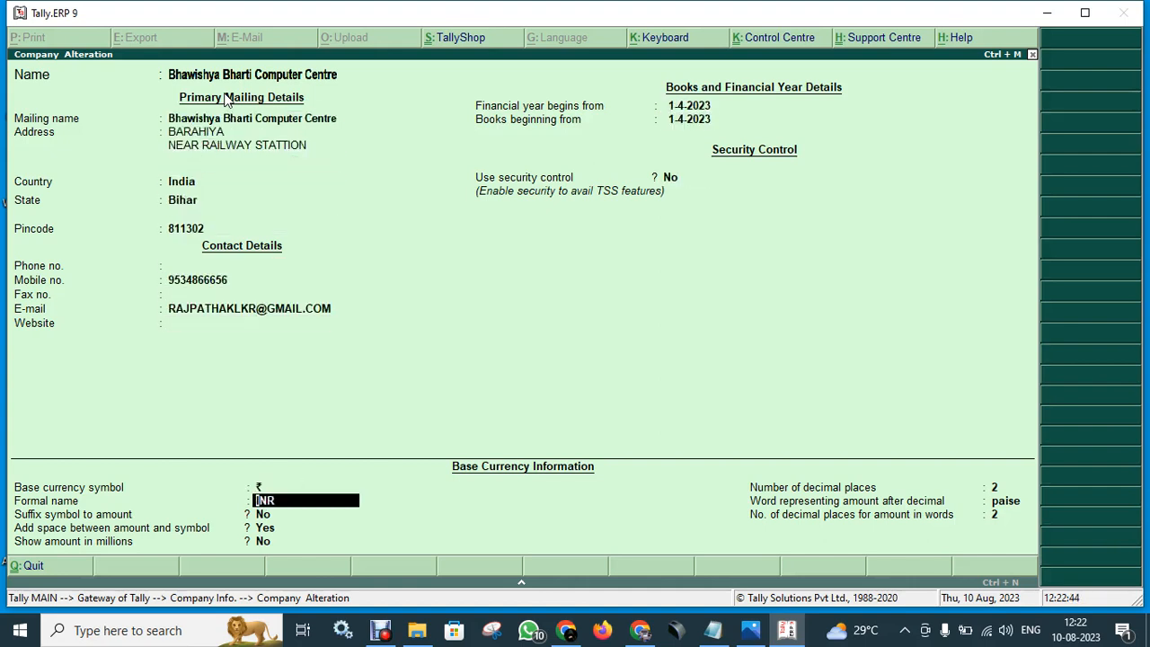
{"action": "key", "text": "Return"}
{"action": "key", "text": "Return"}
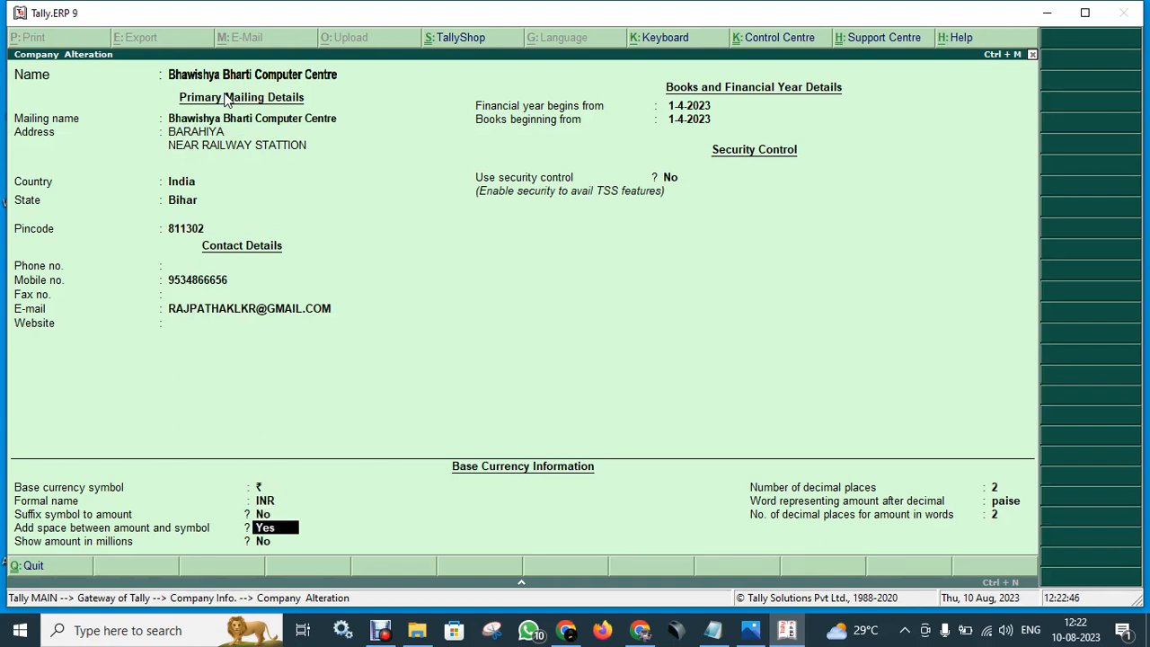
{"action": "key", "text": "Return"}
{"action": "key", "text": "Return"}
{"action": "key", "text": "Return"}
{"action": "key", "text": "Return"}
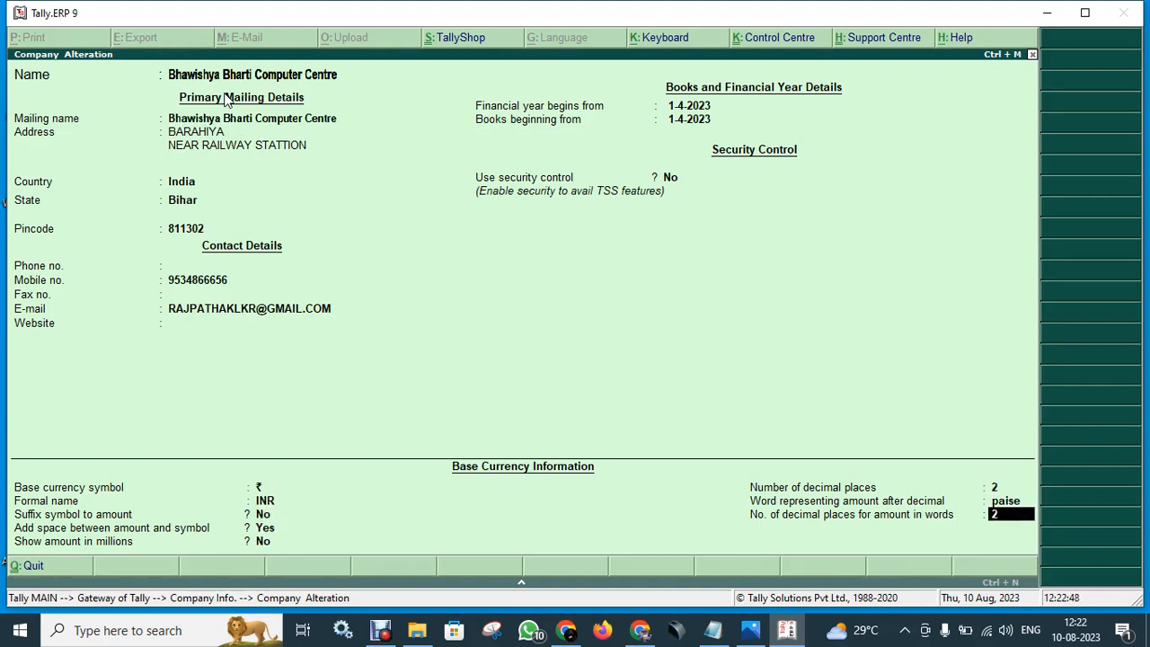
{"action": "key", "text": "Return"}
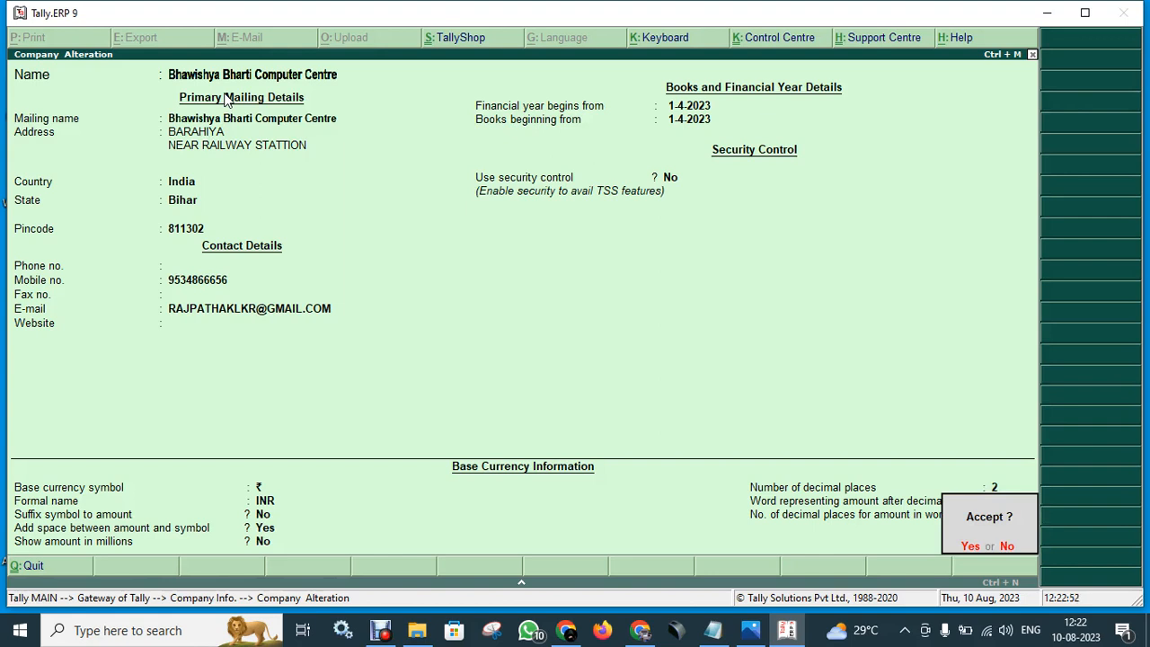
{"action": "key", "text": "Return"}
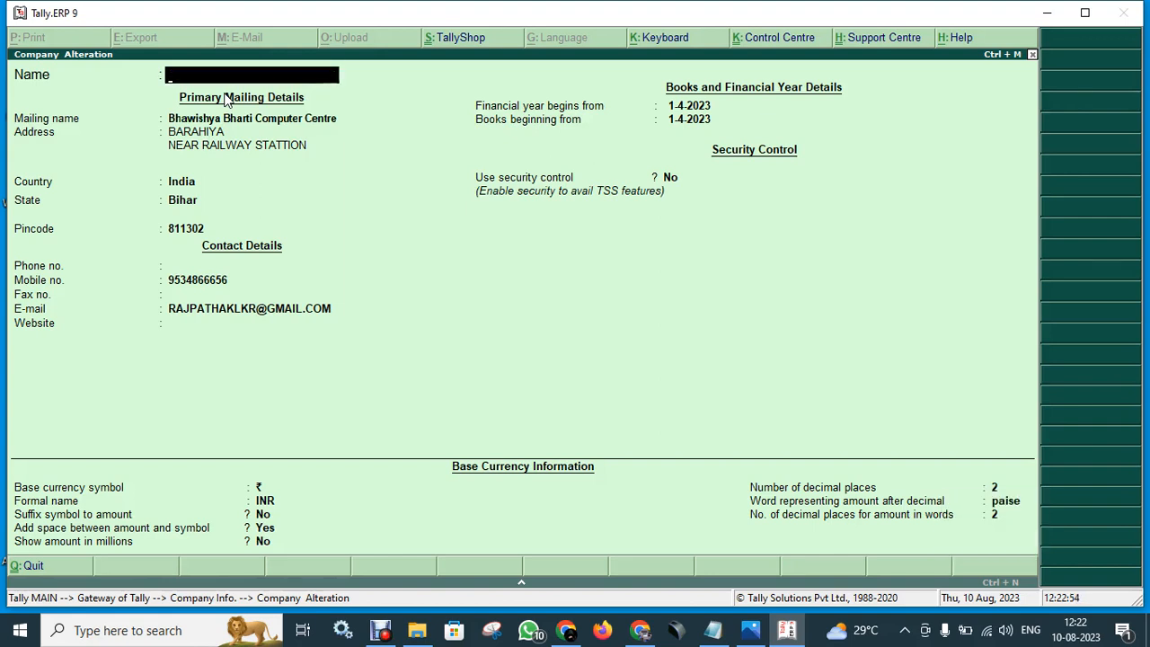
{"action": "key", "text": "Escape"}
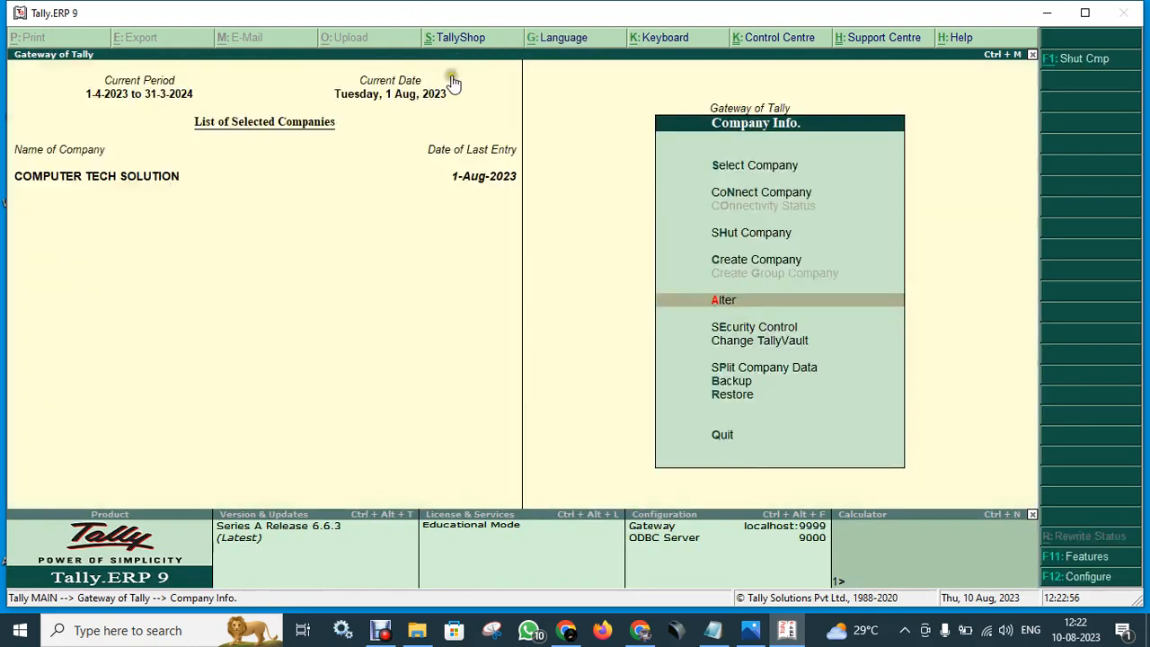
- Leave Company Info. and decline quitting Tally, staying at the Gateway of Tally
{"action": "key", "text": "Escape"}
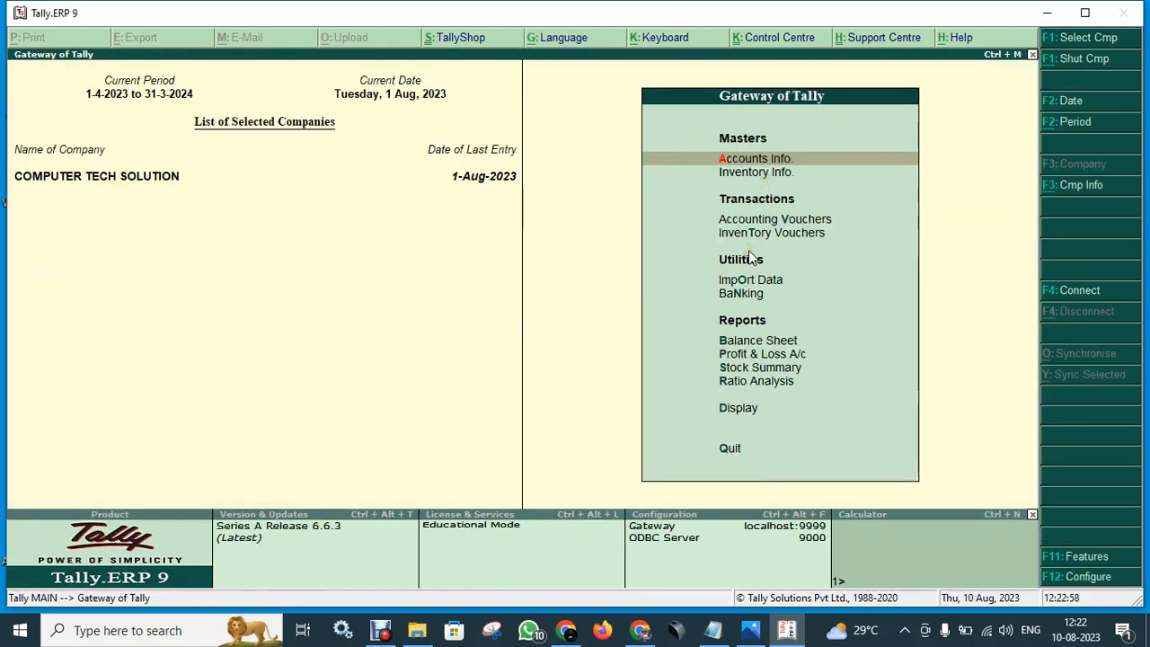
{"action": "key", "text": "alt+F3"}
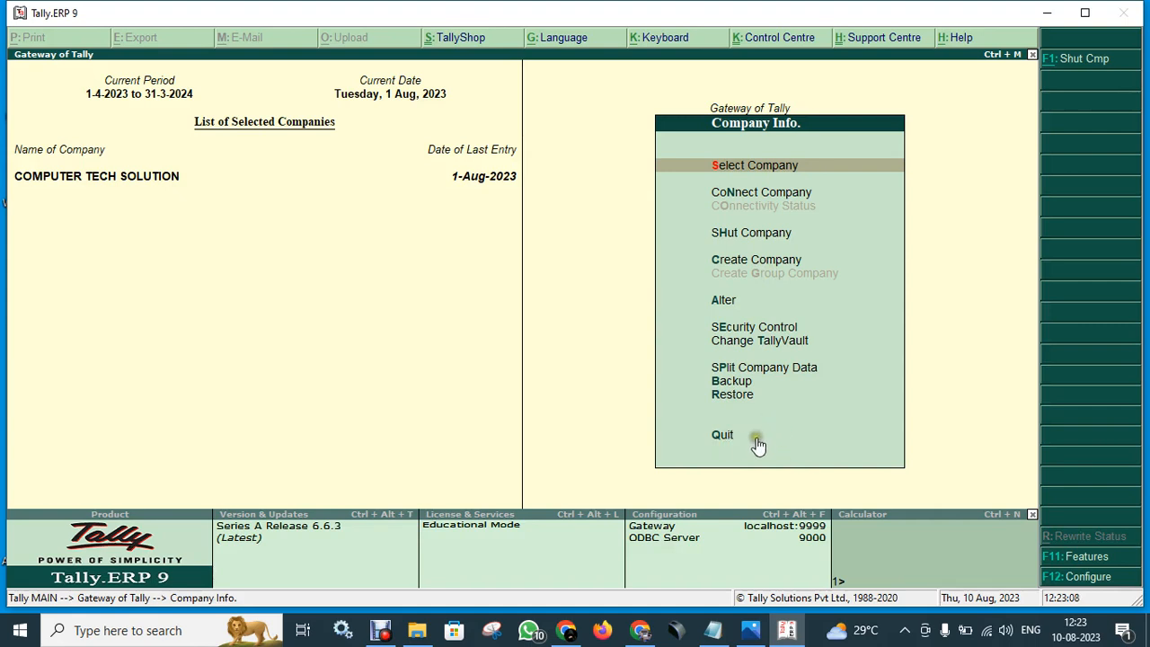
{"action": "key", "text": "Escape"}
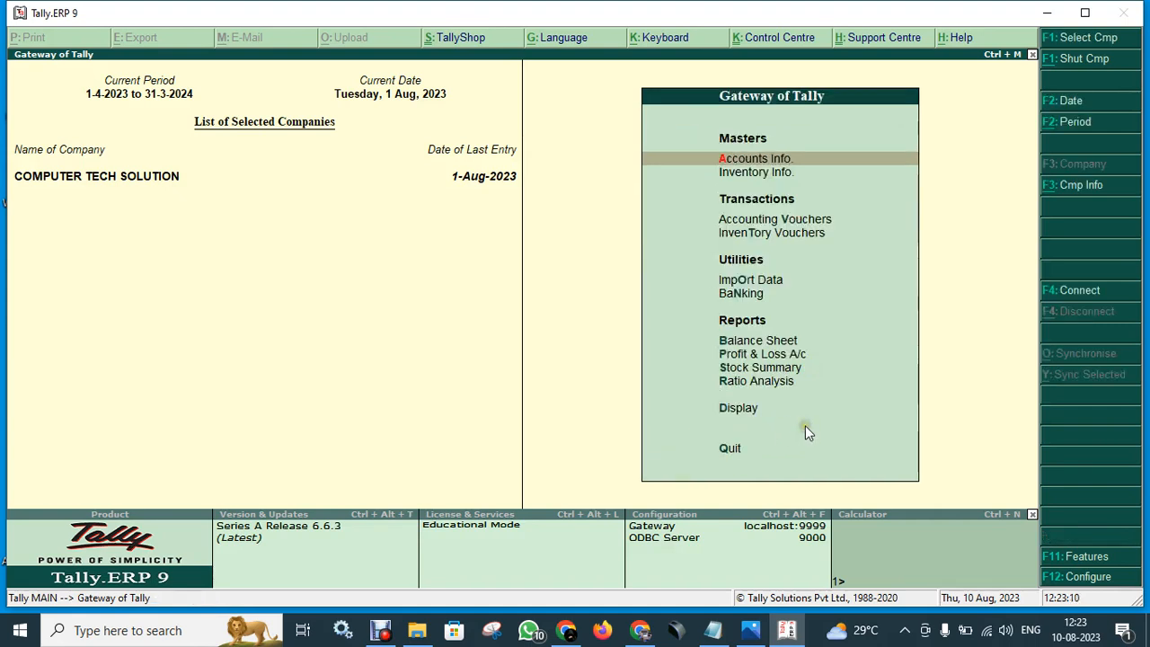
{"action": "key", "text": "Escape"}
{"action": "key", "text": "n"}
- Bring up the single-ledger alteration list from Accounts Info. > Ledgers
{"action": "left_click", "coordinate": [813, 168]}
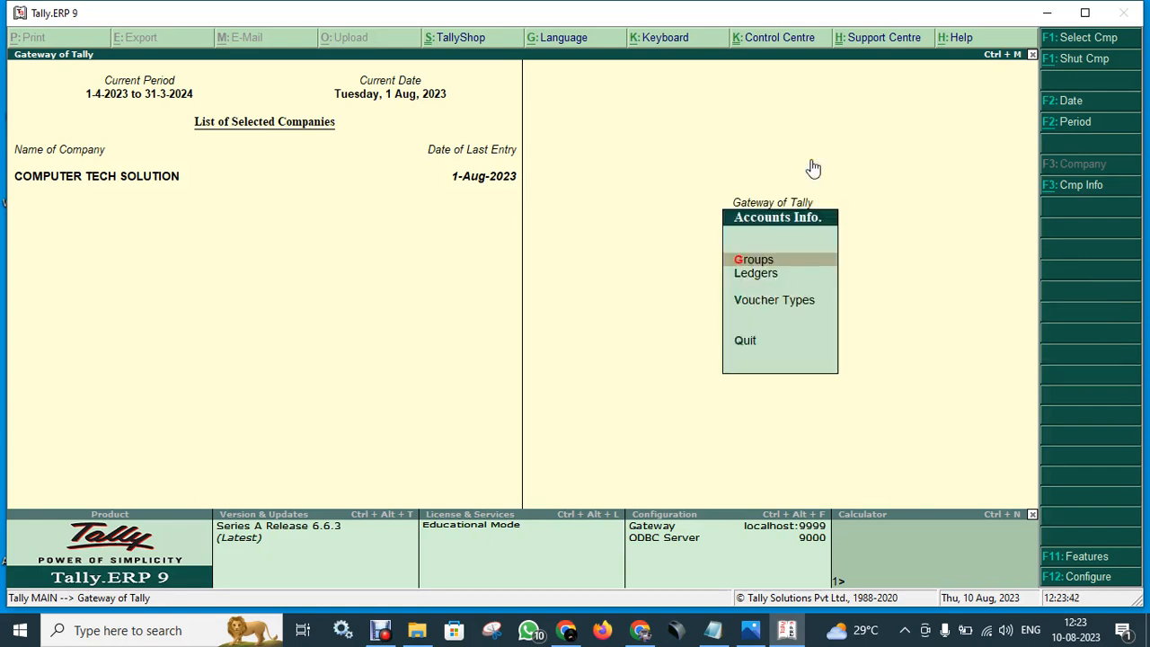
{"action": "key", "text": "Down"}
{"action": "key", "text": "Return"}
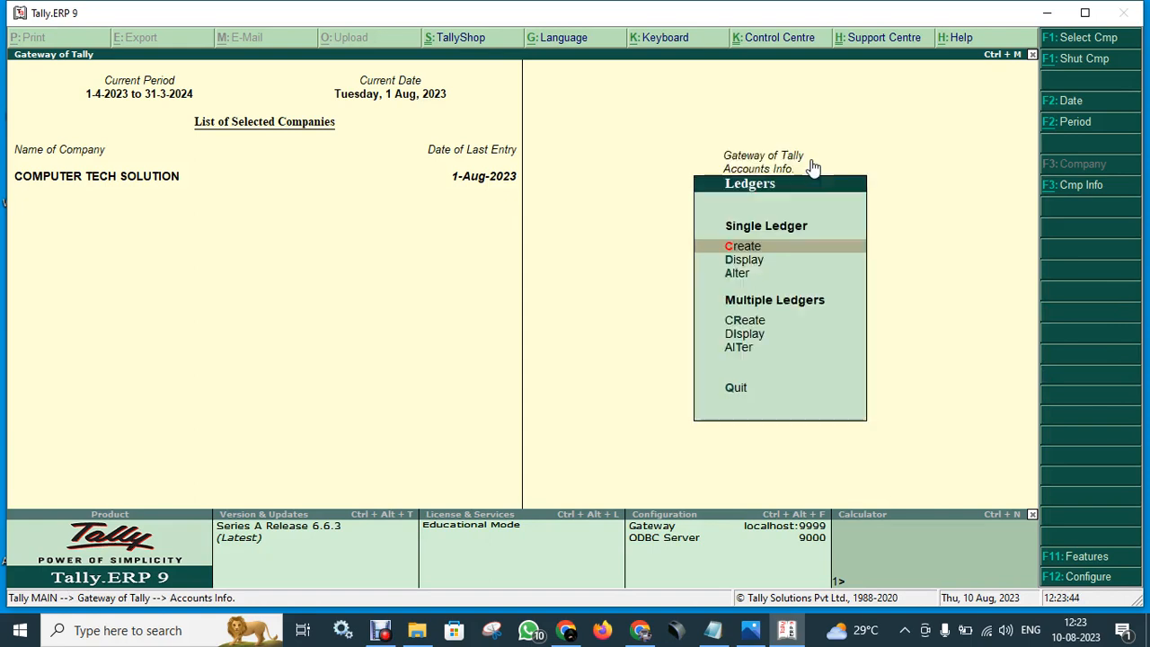
{"action": "key", "text": "Down"}
{"action": "key", "text": "Down"}
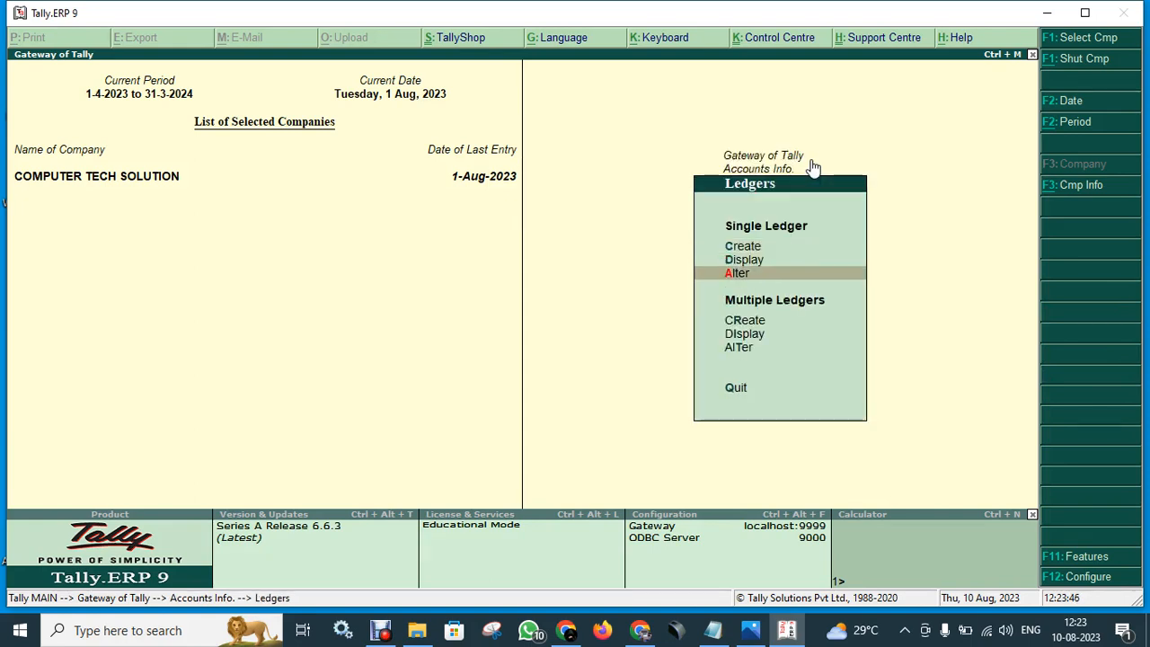
{"action": "key", "text": "Return"}
- Browse the ledger list down to the SALES EXEMPTED ledger
{"action": "key", "text": "Down"}
{"action": "key", "text": "Down"}
{"action": "key", "text": "Down"}
{"action": "key", "text": "Down"}
{"action": "key", "text": "Down"}
{"action": "key", "text": "Down"}
{"action": "key", "text": "Down"}
{"action": "key", "text": "Down"}
{"action": "key", "text": "Down"}
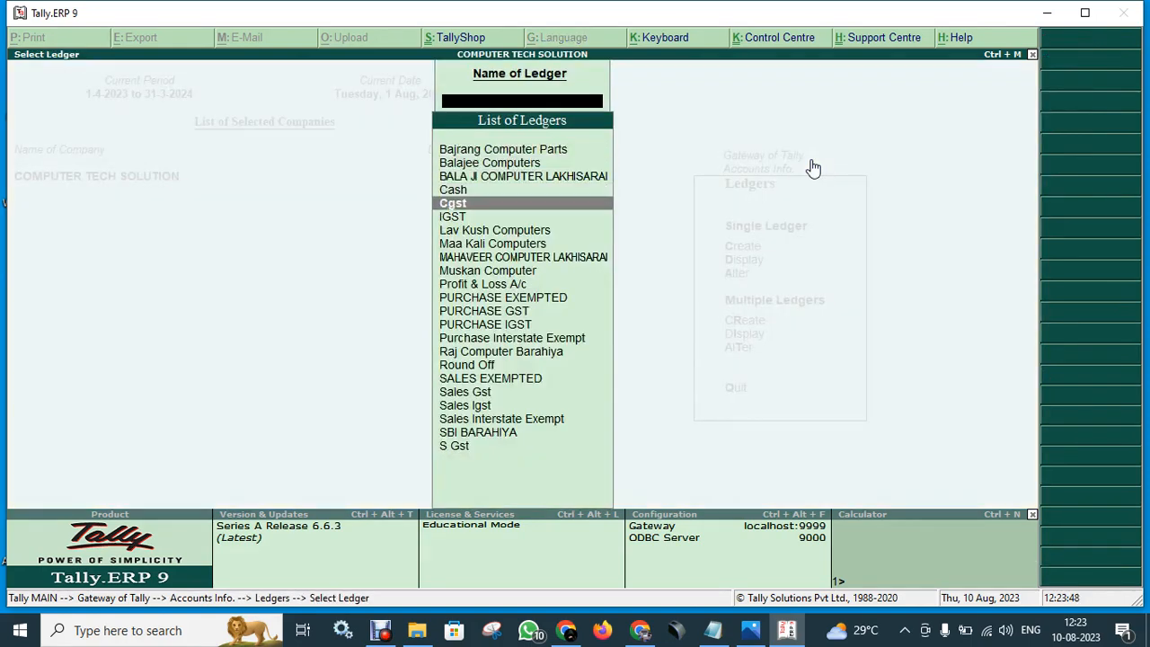
{"action": "key", "text": "Down"}
{"action": "key", "text": "Up"}
{"action": "key", "text": "Up"}
{"action": "key", "text": "Up"}
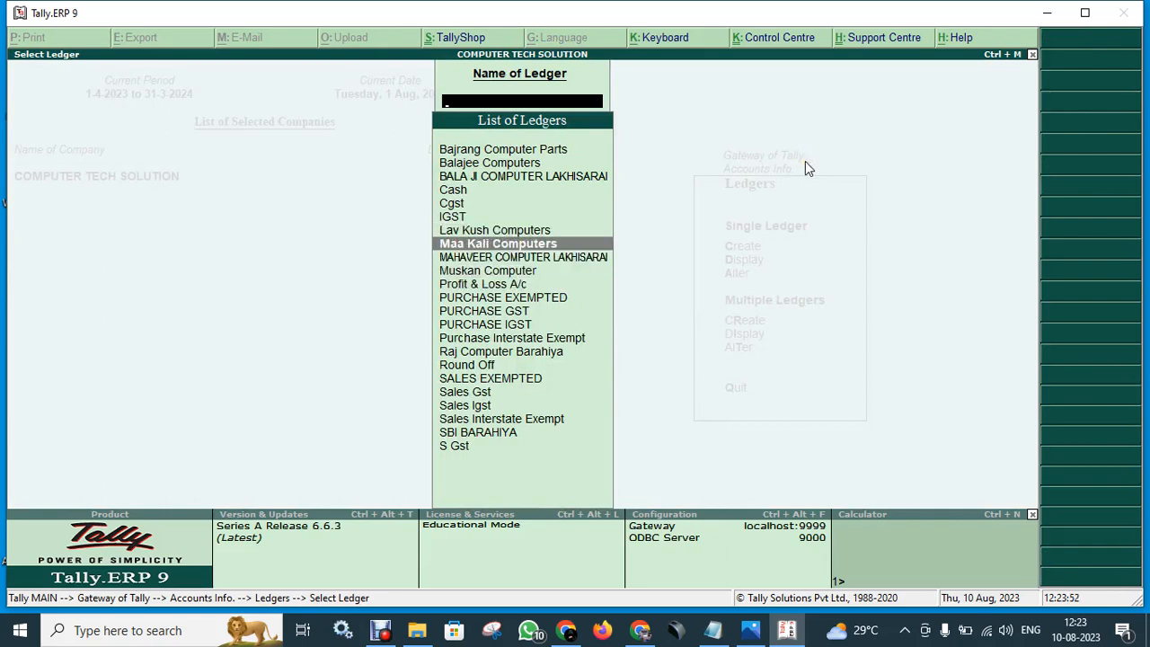
{"action": "key", "text": "Up"}
{"action": "key", "text": "Up"}
{"action": "key", "text": "Up"}
{"action": "key", "text": "Up"}
{"action": "key", "text": "Down"}
{"action": "key", "text": "Down"}
{"action": "key", "text": "Down"}
{"action": "key", "text": "Down"}
{"action": "key", "text": "Down"}
{"action": "key", "text": "Down"}
{"action": "key", "text": "Down"}
{"action": "key", "text": "Down"}
{"action": "key", "text": "Down"}
{"action": "key", "text": "Down"}
{"action": "key", "text": "Down"}
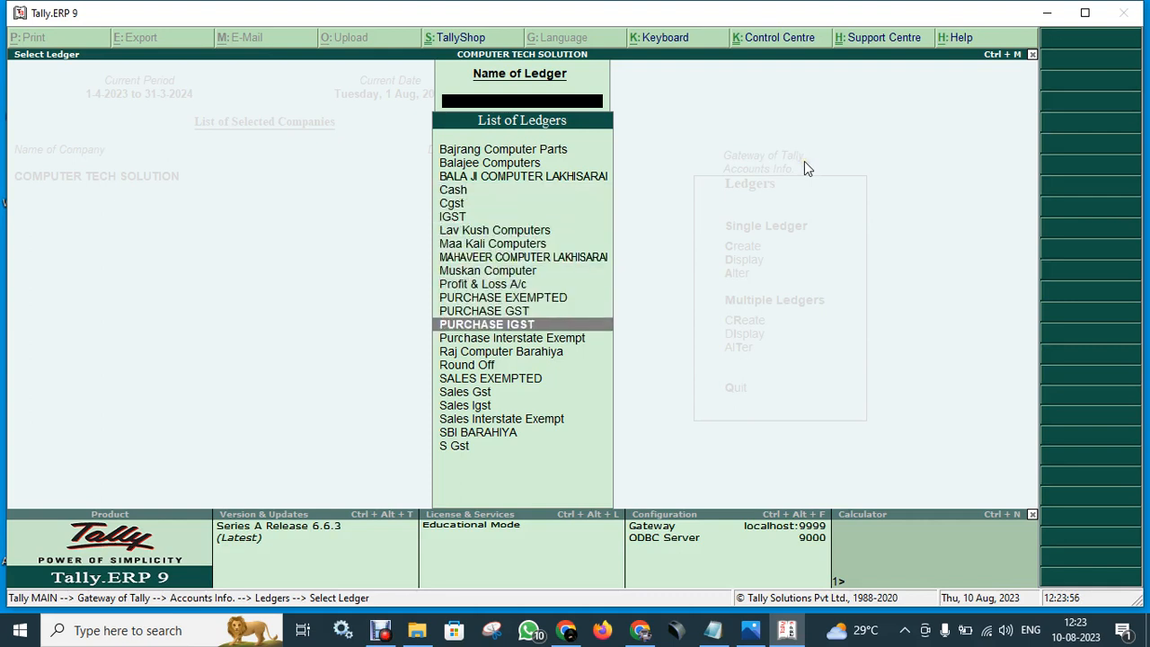
{"action": "key", "text": "Up"}
{"action": "key", "text": "Down"}
{"action": "key", "text": "Down"}
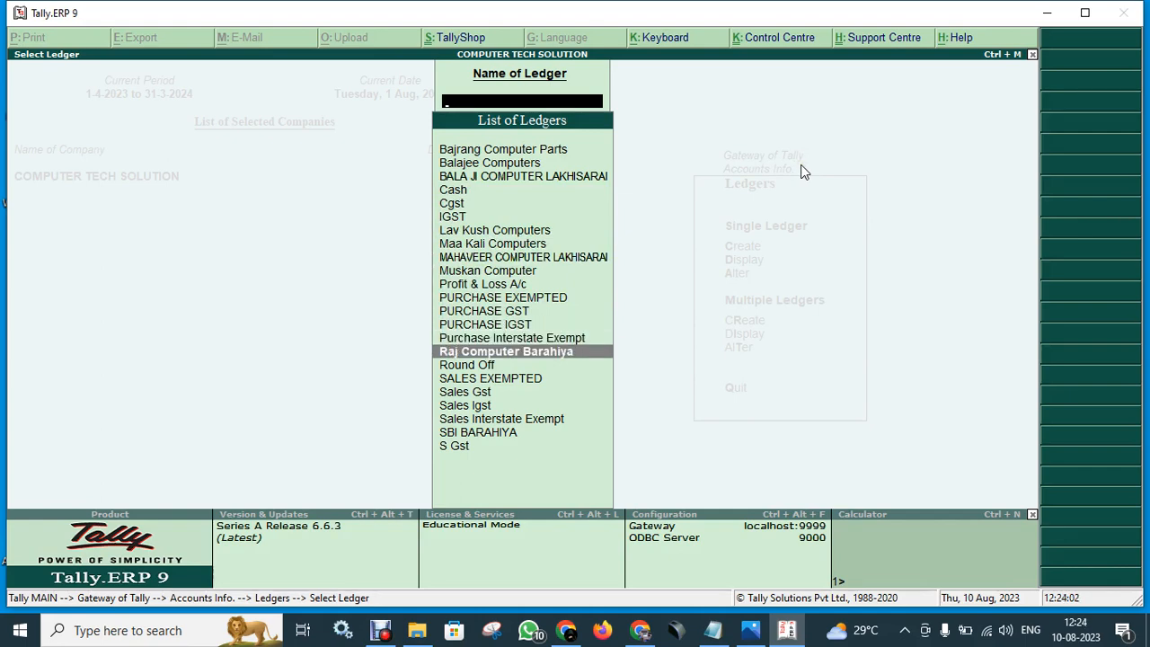
{"action": "key", "text": "Down"}
{"action": "key", "text": "Down"}
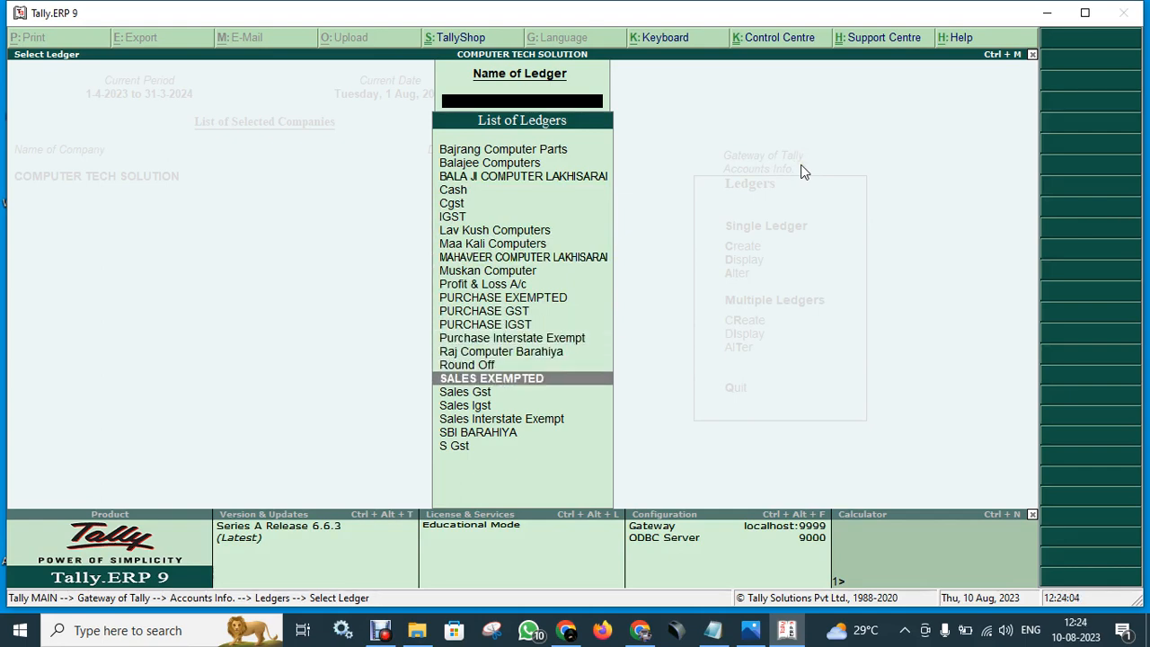
- Review SALES EXEMPTED under Sales Accounts and close it without saving changes
{"action": "key", "text": "Return"}
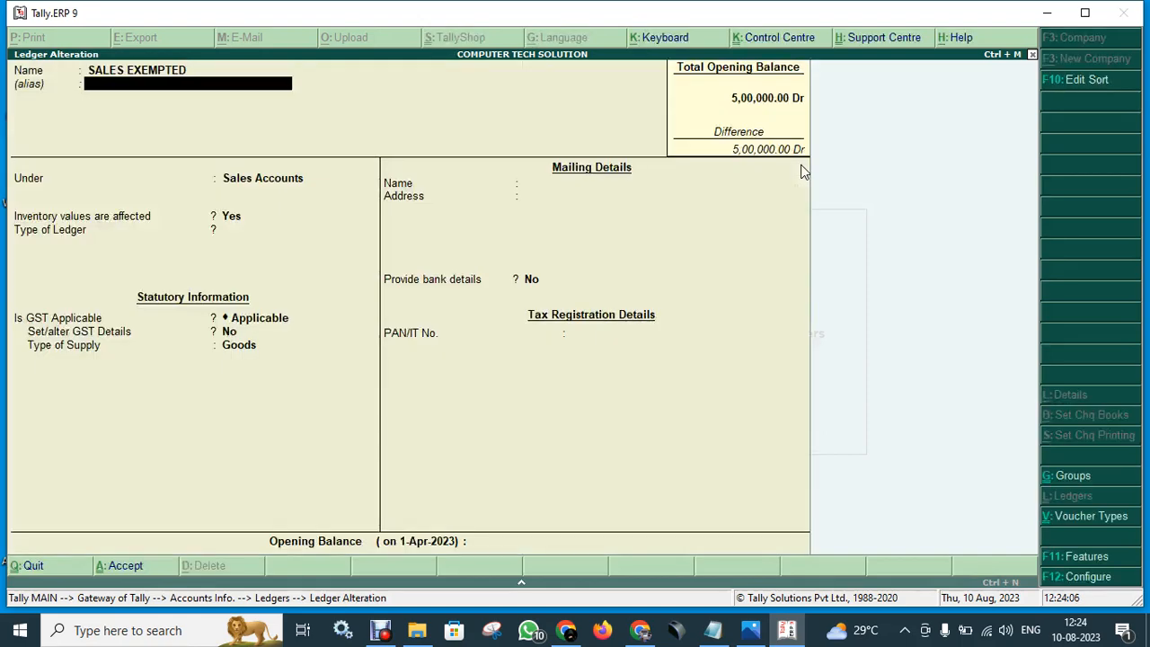
{"action": "key", "text": "Return"}
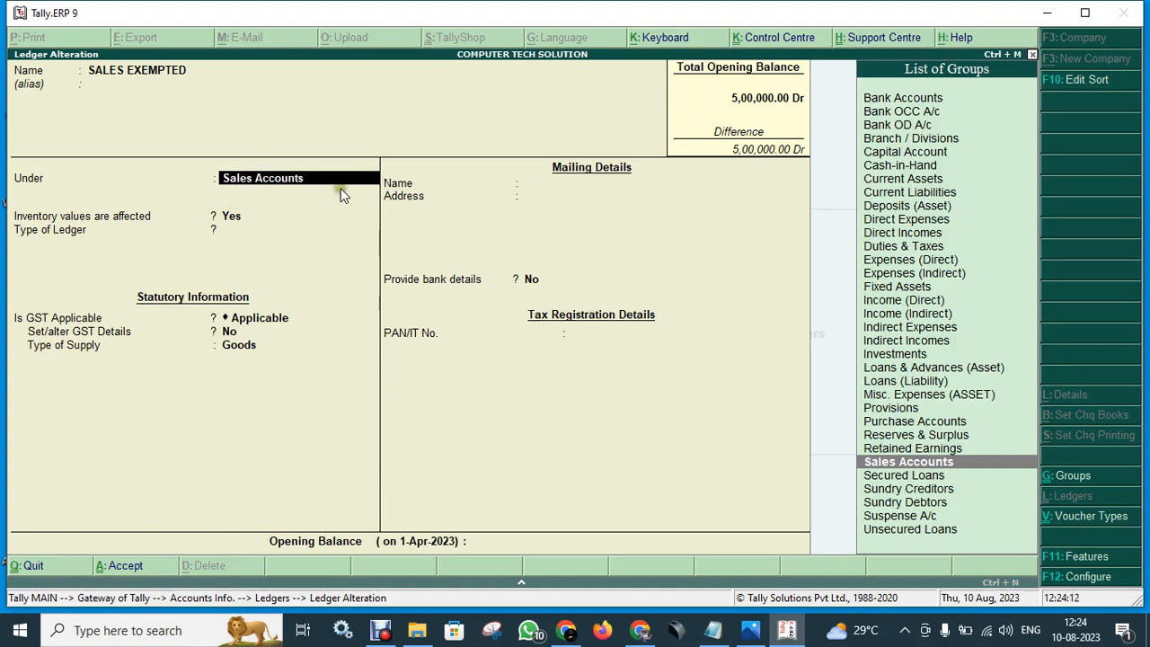
{"action": "key", "text": "Return"}
{"action": "key", "text": "Return"}
{"action": "key", "text": "Return"}
{"action": "key", "text": "Return"}
{"action": "key", "text": "Return"}
{"action": "key", "text": "Return"}
{"action": "key", "text": "Return"}
{"action": "key", "text": "n"}
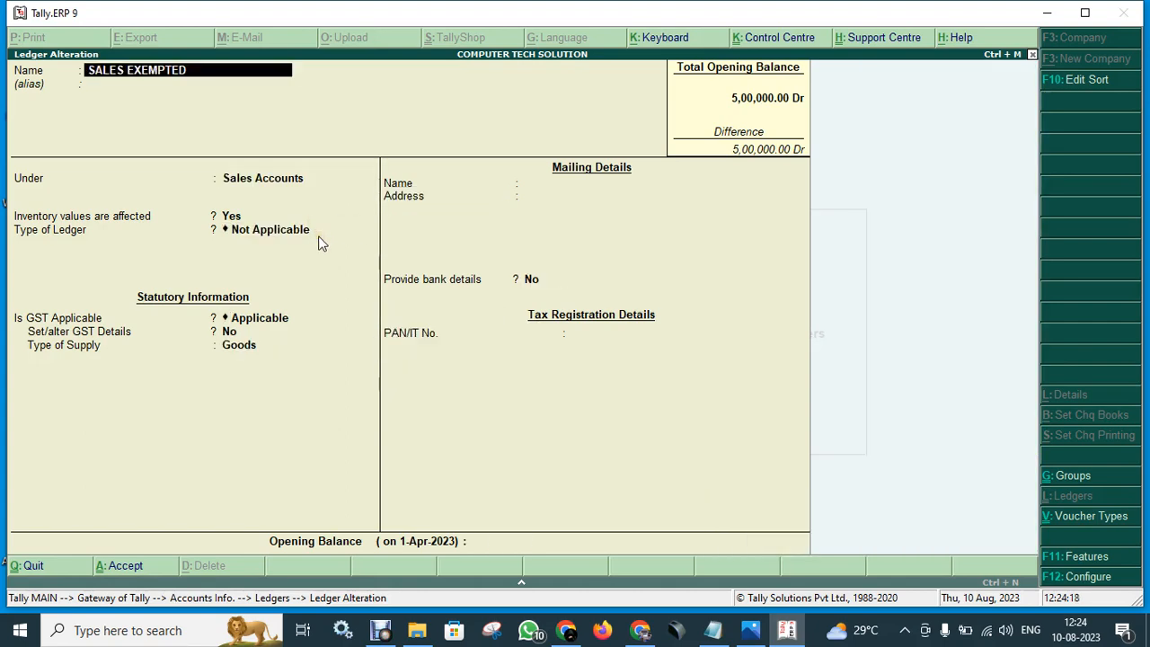
{"action": "key", "text": "Escape"}
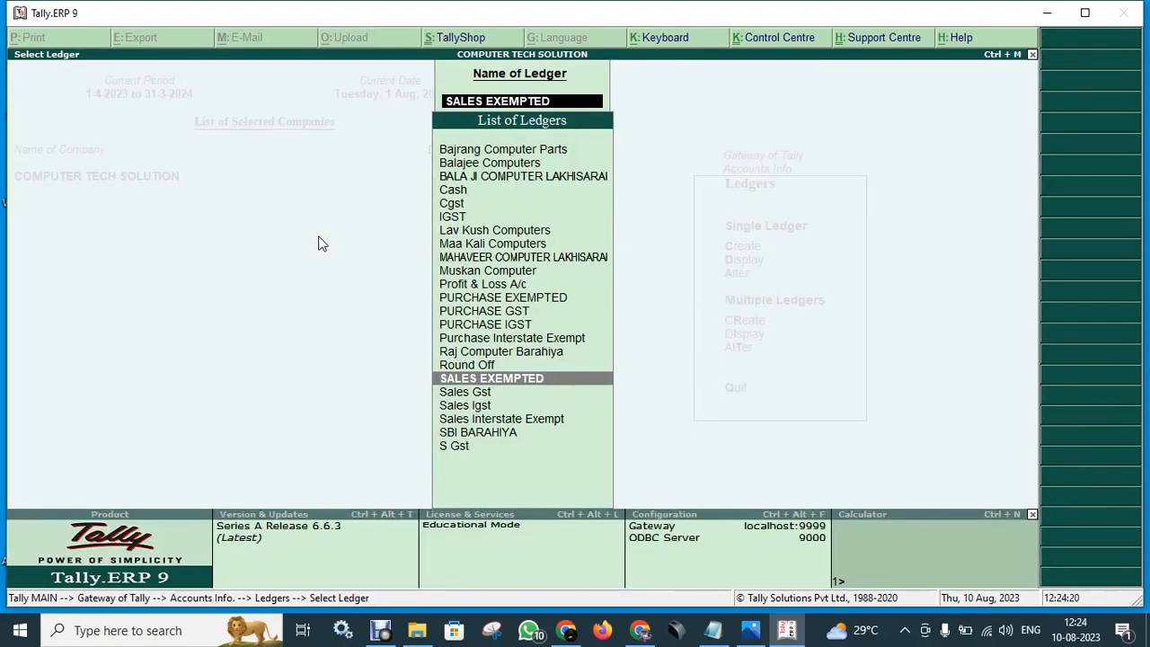
{"action": "key", "text": "Up"}
{"action": "key", "text": "Up"}
{"action": "key", "text": "Up"}
{"action": "key", "text": "Up"}
{"action": "key", "text": "Up"}
{"action": "key", "text": "Up"}
{"action": "key", "text": "Up"}
{"action": "key", "text": "Up"}
{"action": "key", "text": "Up"}
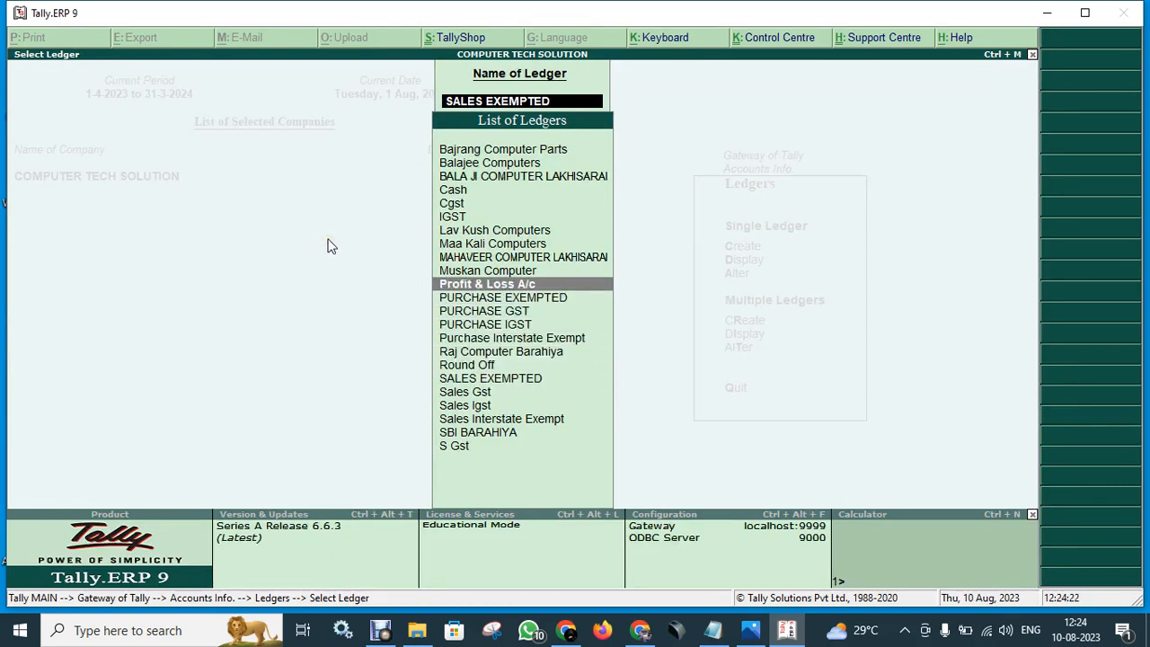
- Add address line 'Purani Bazar' to MAHAVEER COMPUTER LAKHISARAI, keep Bihar and Regular registration, and save
{"action": "key", "text": "Return"}
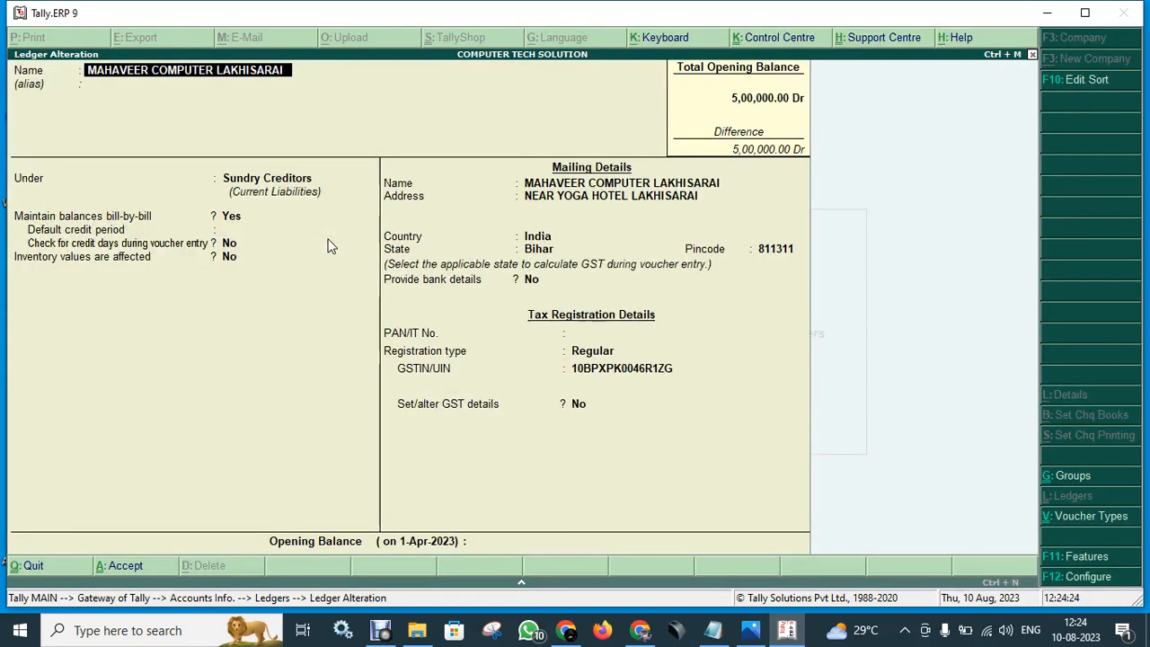
{"action": "key", "text": "Return"}
{"action": "key", "text": "Return"}
{"action": "key", "text": "Return"}
{"action": "key", "text": "Return"}
{"action": "key", "text": "Return"}
{"action": "key", "text": "Return"}
{"action": "key", "text": "Return"}
{"action": "key", "text": "Return"}
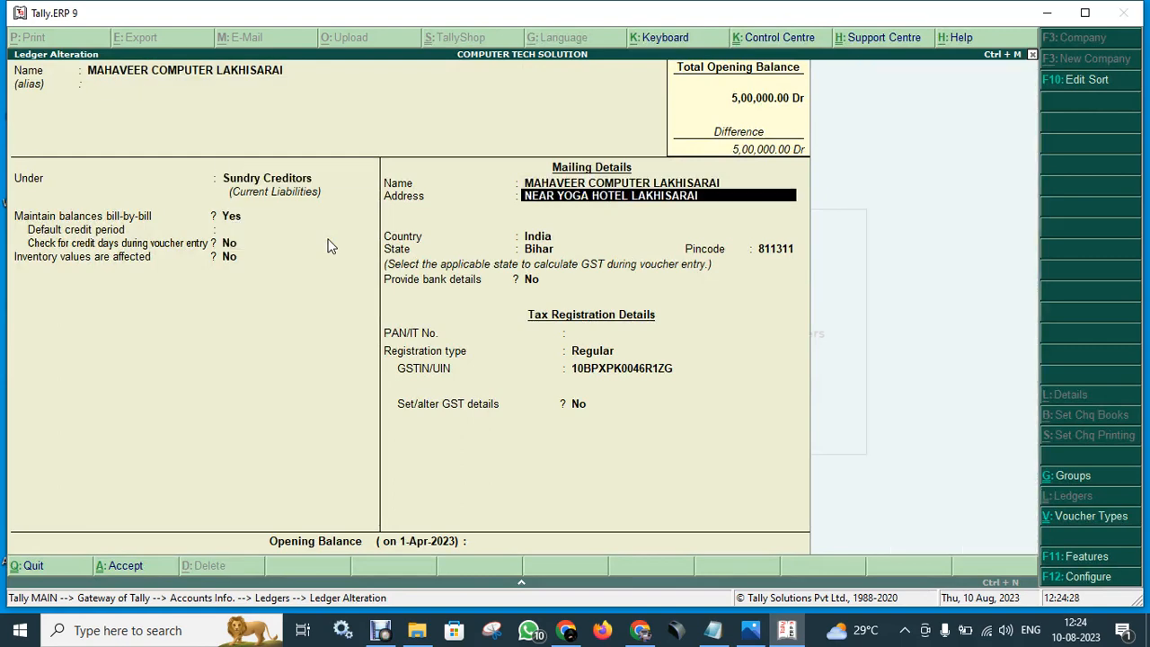
{"action": "key", "text": "Return"}
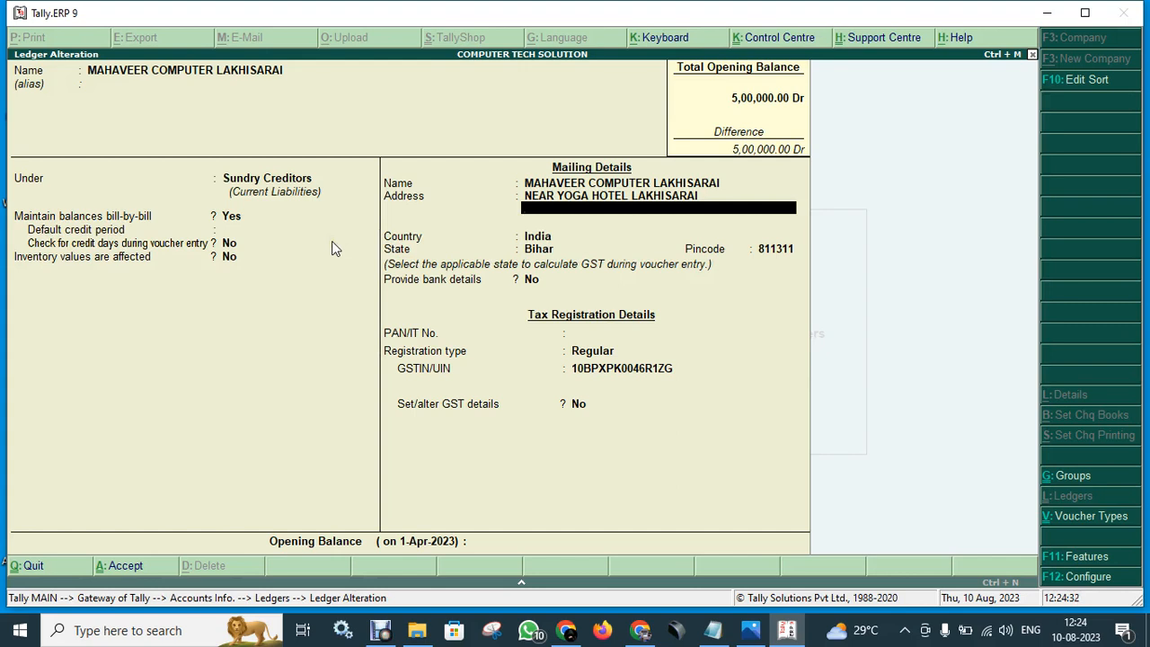
{"action": "type", "text": "ni Baza"}
{"action": "key", "text": "Return"}
{"action": "key", "text": "Return"}
{"action": "key", "text": "Return"}
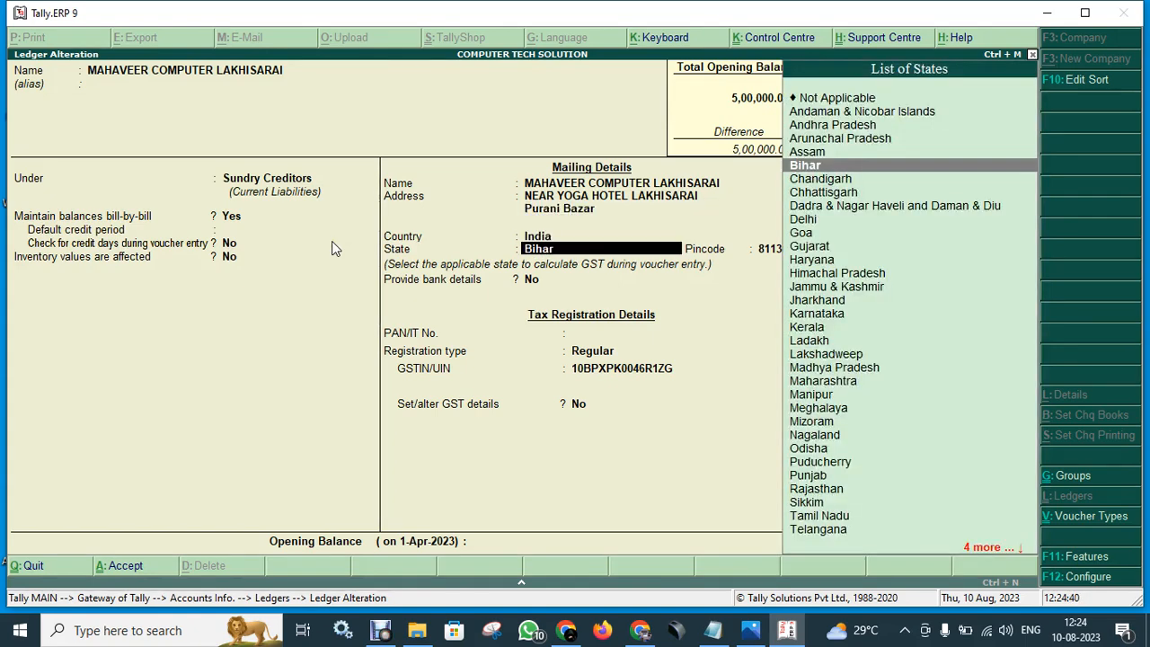
{"action": "key", "text": "Return"}
{"action": "key", "text": "Return"}
{"action": "key", "text": "Return"}
{"action": "key", "text": "Return"}
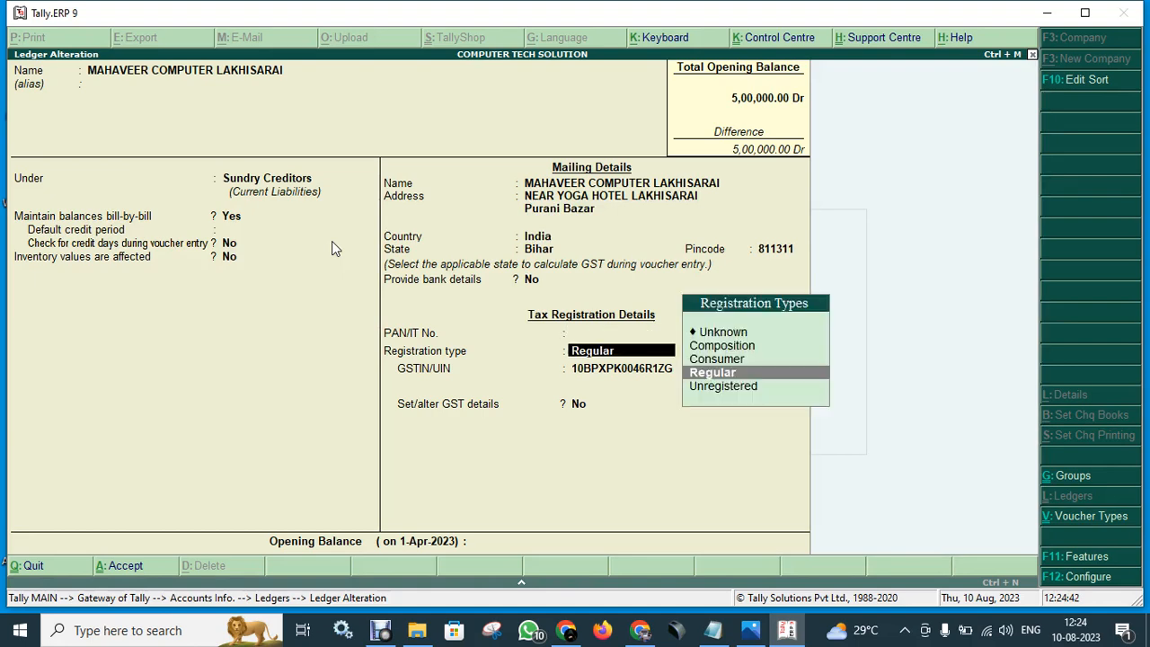
{"action": "key", "text": "Return"}
{"action": "key", "text": "Return"}
{"action": "key", "text": "Return"}
{"action": "key", "text": "Return"}
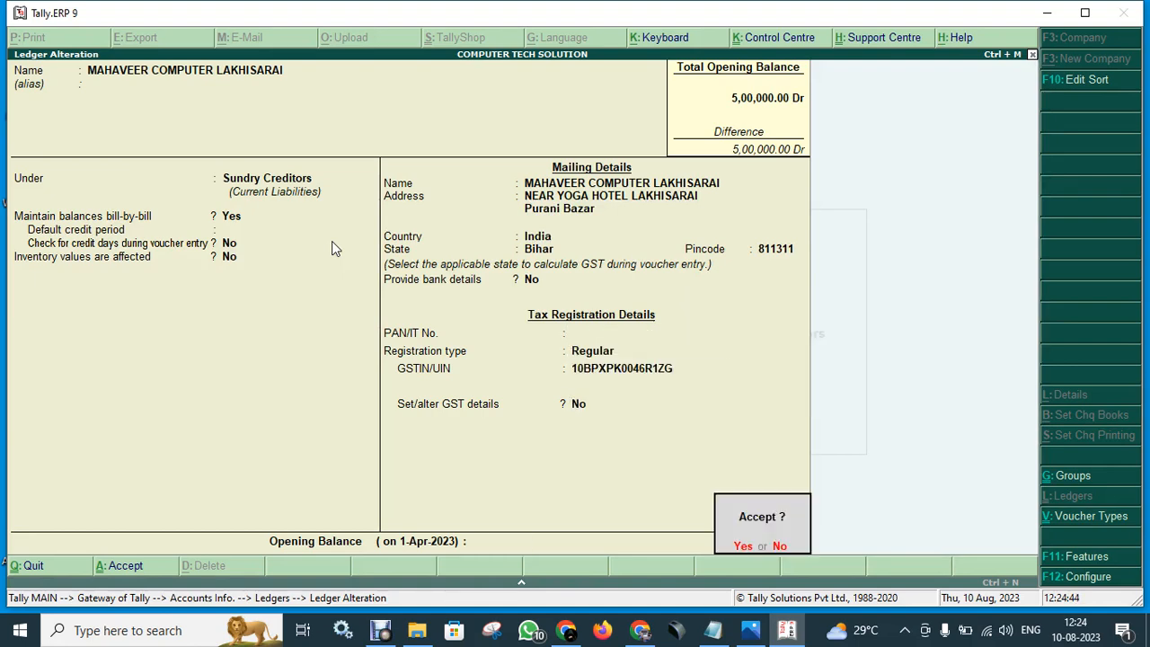
{"action": "key", "text": "Return"}
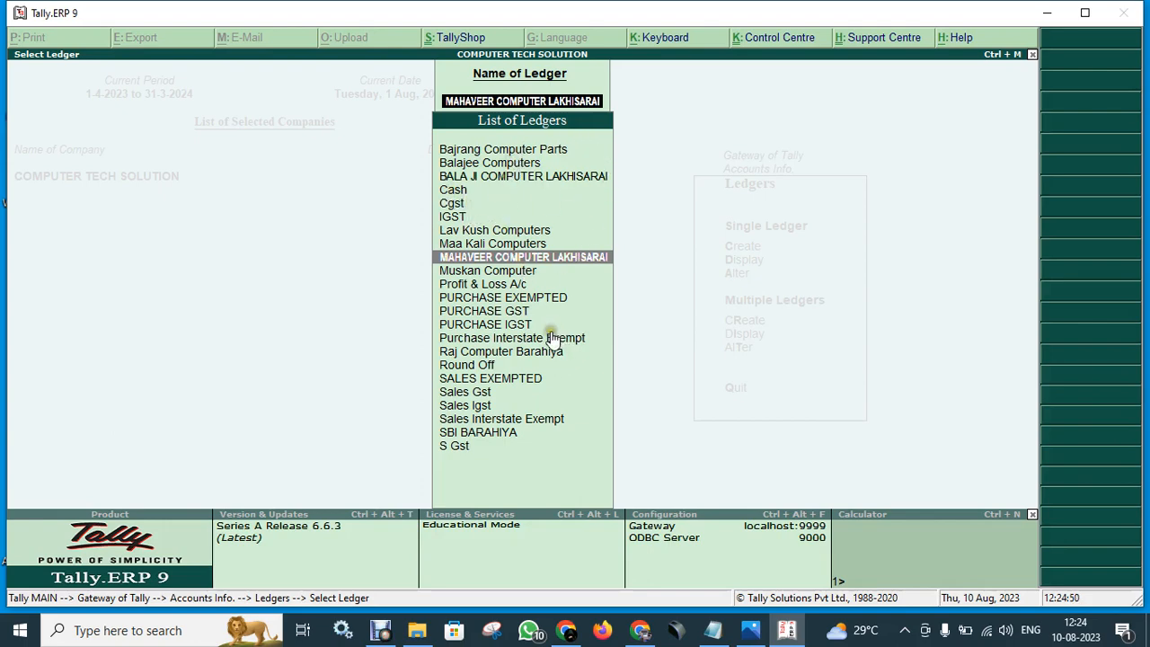
{"action": "key", "text": "Escape"}
{"action": "key", "text": "Escape"}
{"action": "key", "text": "Escape"}
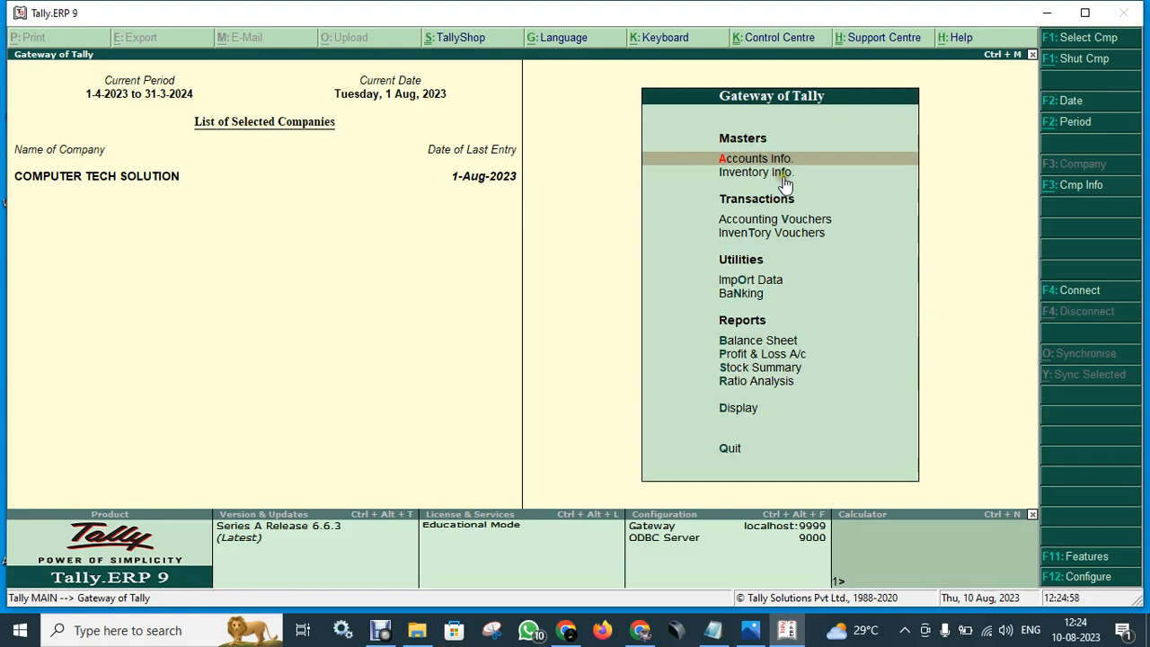
- Go to Inventory Info. > Stock Items > Alter to list the eight stock items
{"action": "key", "text": "Down"}
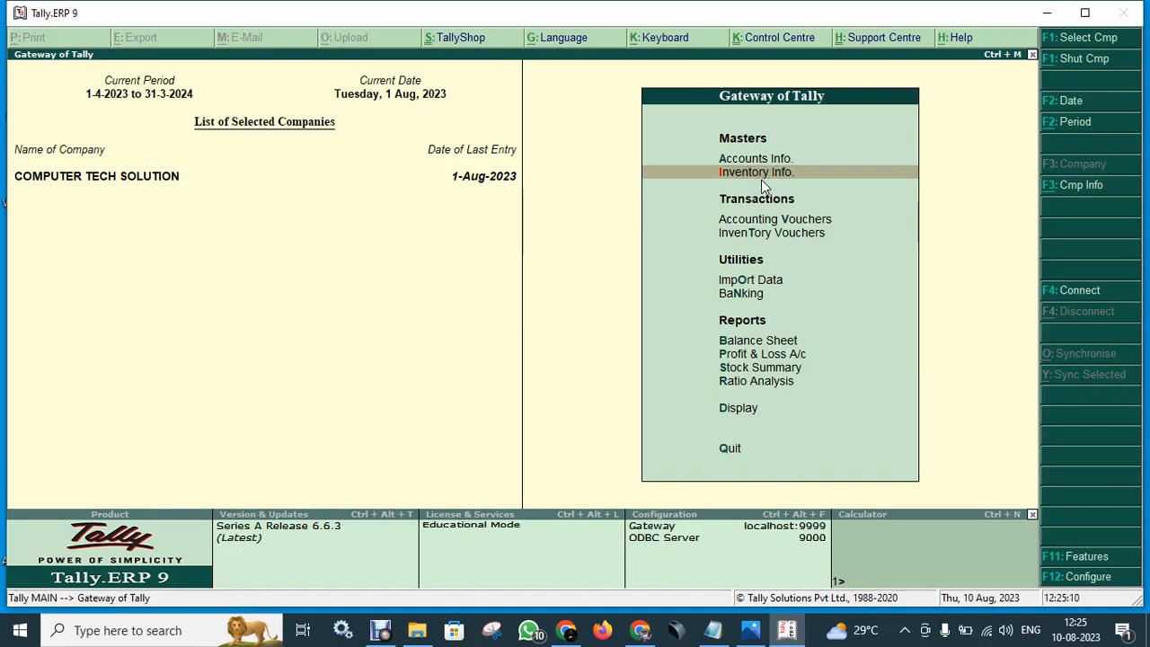
{"action": "left_click", "coordinate": [761, 179]}
{"action": "key", "text": "Escape"}
{"action": "left_click", "coordinate": [796, 180]}
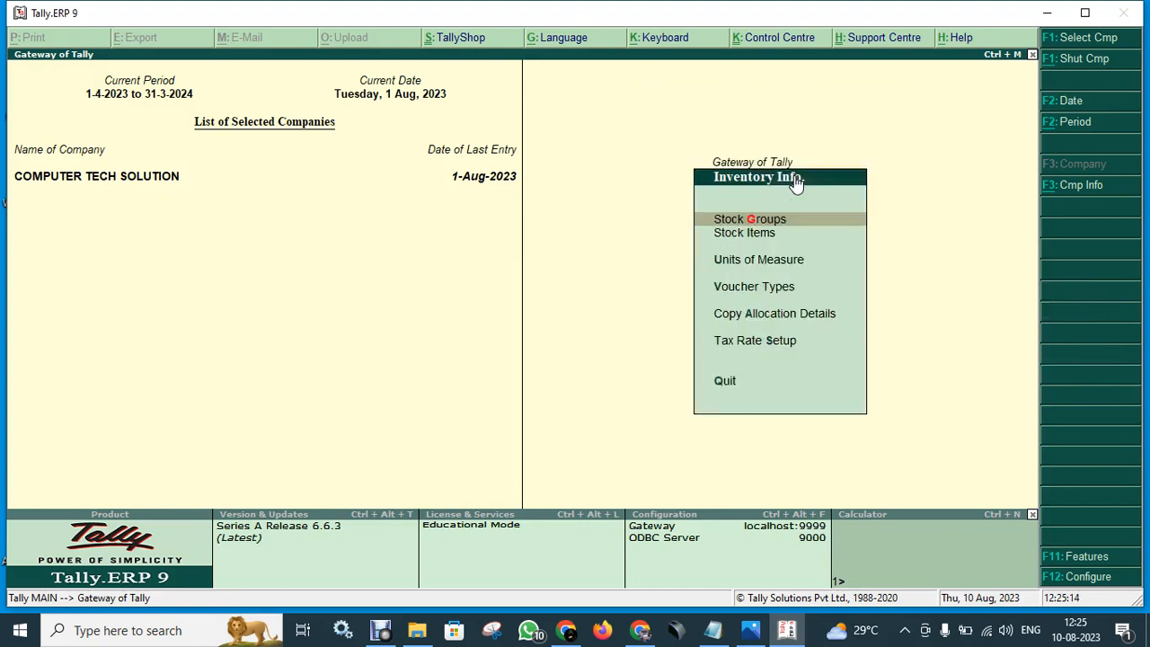
{"action": "key", "text": "Down"}
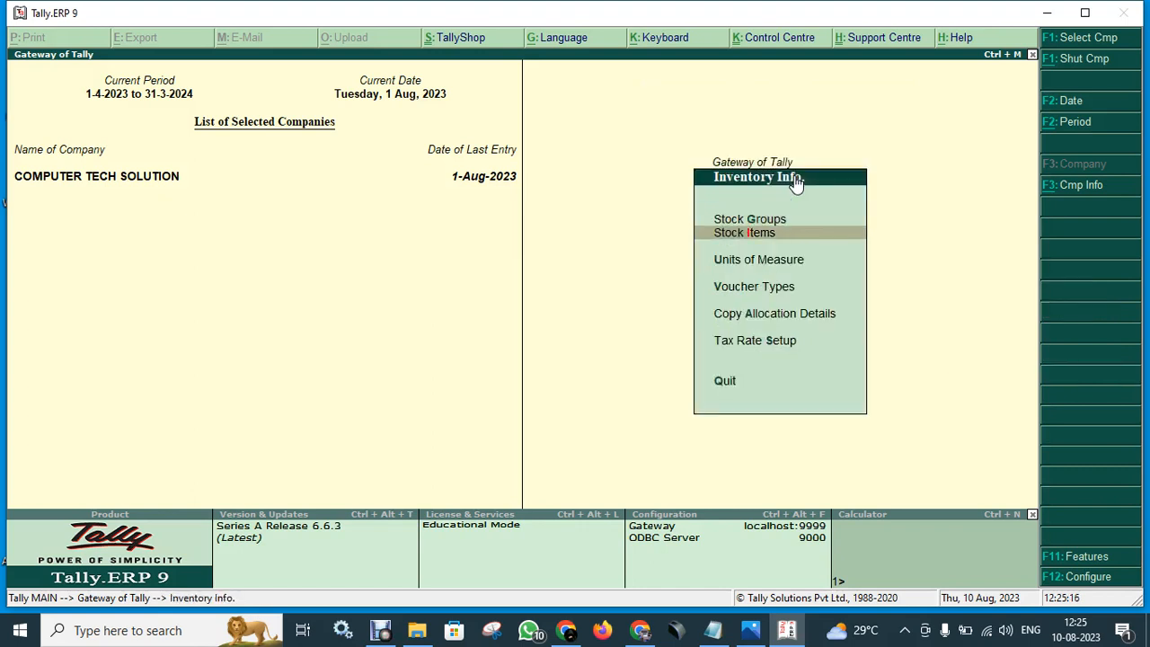
{"action": "key", "text": "Return"}
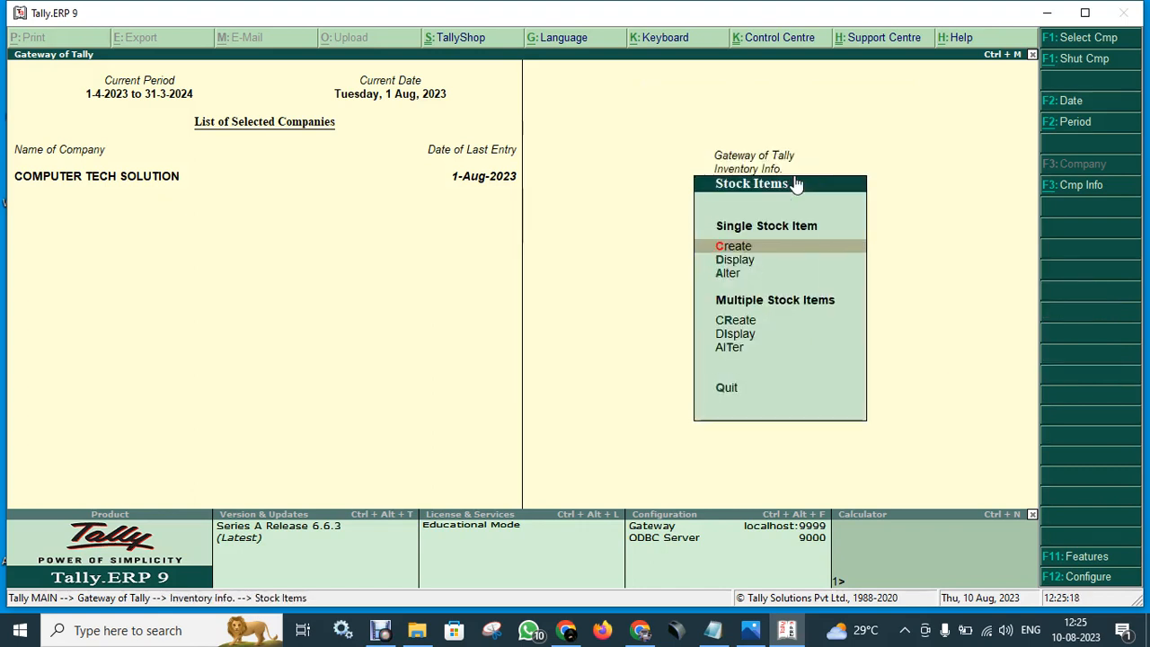
{"action": "key", "text": "Down"}
{"action": "key", "text": "Down"}
{"action": "key", "text": "Return"}
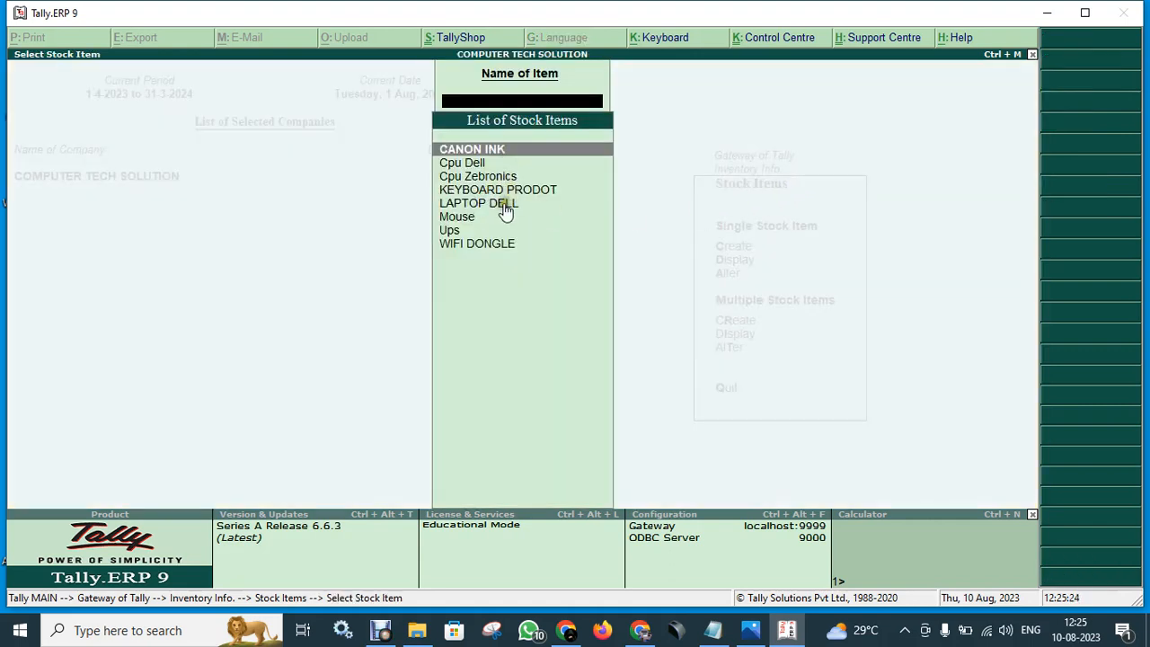
- Open the Cpu Dell item, replace its name with 'Dell Cpu', and accept the item
{"action": "left_click", "coordinate": [499, 165]}
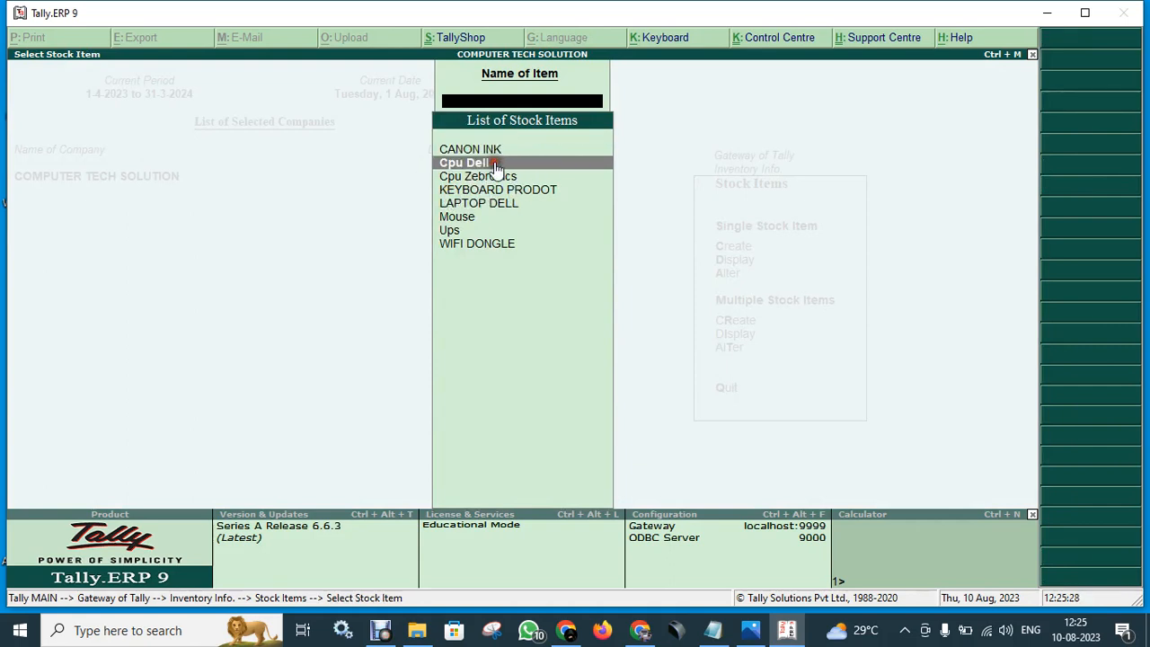
{"action": "left_click", "coordinate": [497, 169]}
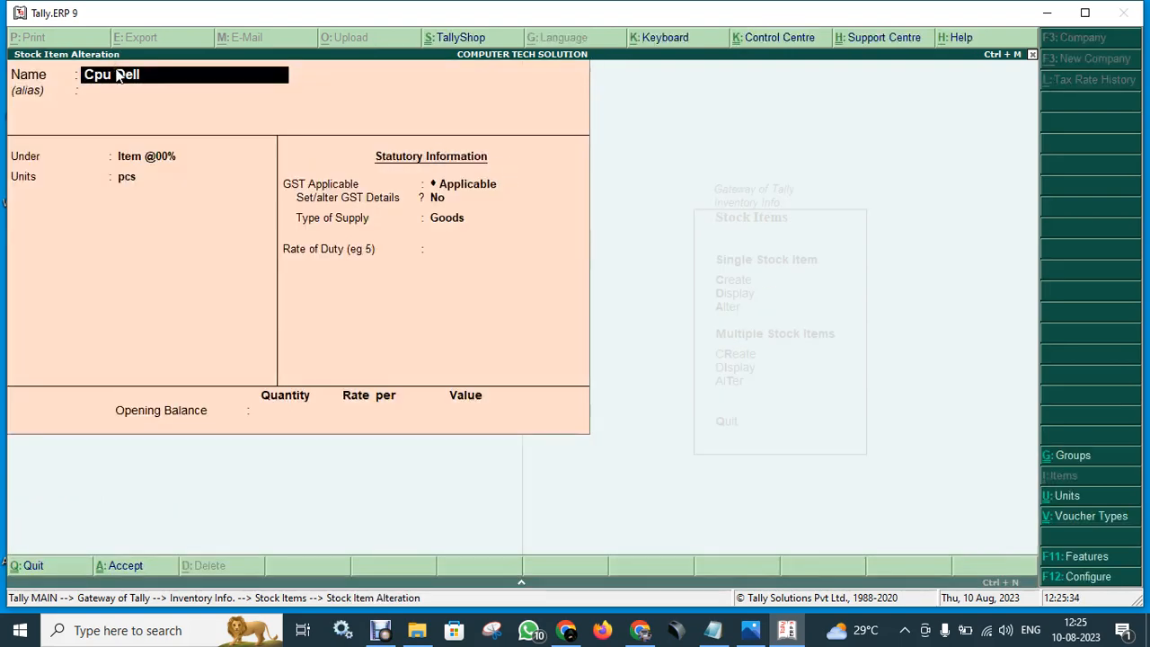
{"action": "key", "text": "BackSpace"}
{"action": "key", "text": "BackSpace"}
{"action": "key", "text": "BackSpace"}
{"action": "key", "text": "BackSpace"}
{"action": "key", "text": "BackSpace"}
{"action": "key", "text": "BackSpace"}
{"action": "key", "text": "BackSpace"}
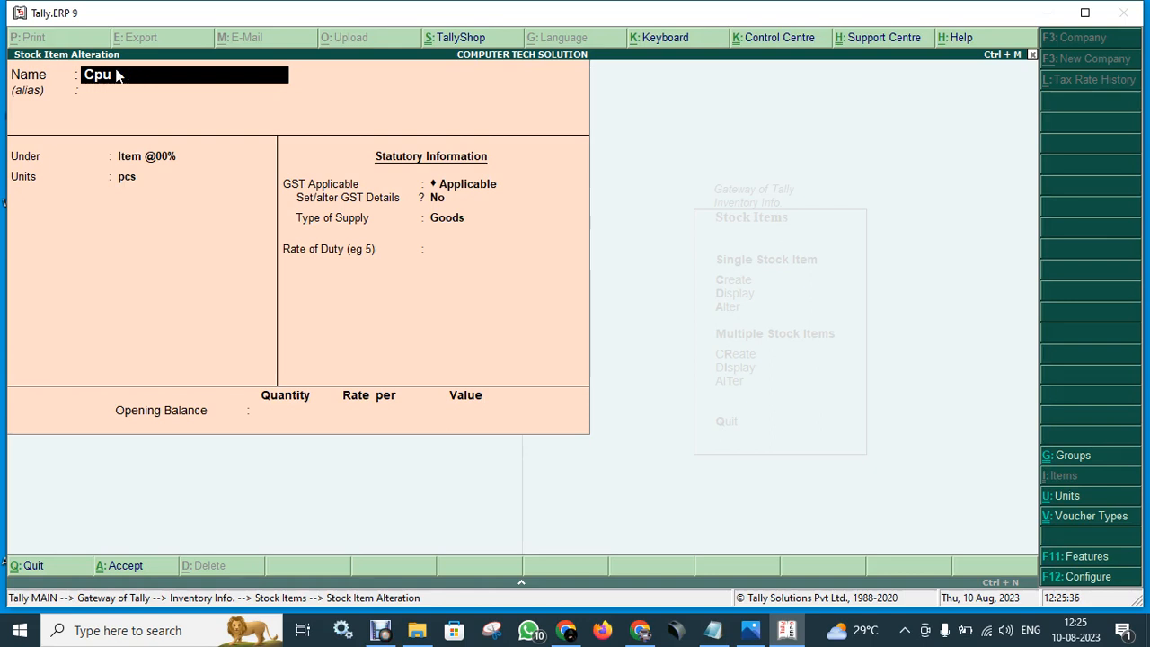
{"action": "key", "text": "BackSpace"}
{"action": "type", "text": "Delhi"}
{"action": "type", "text": "Lk"}
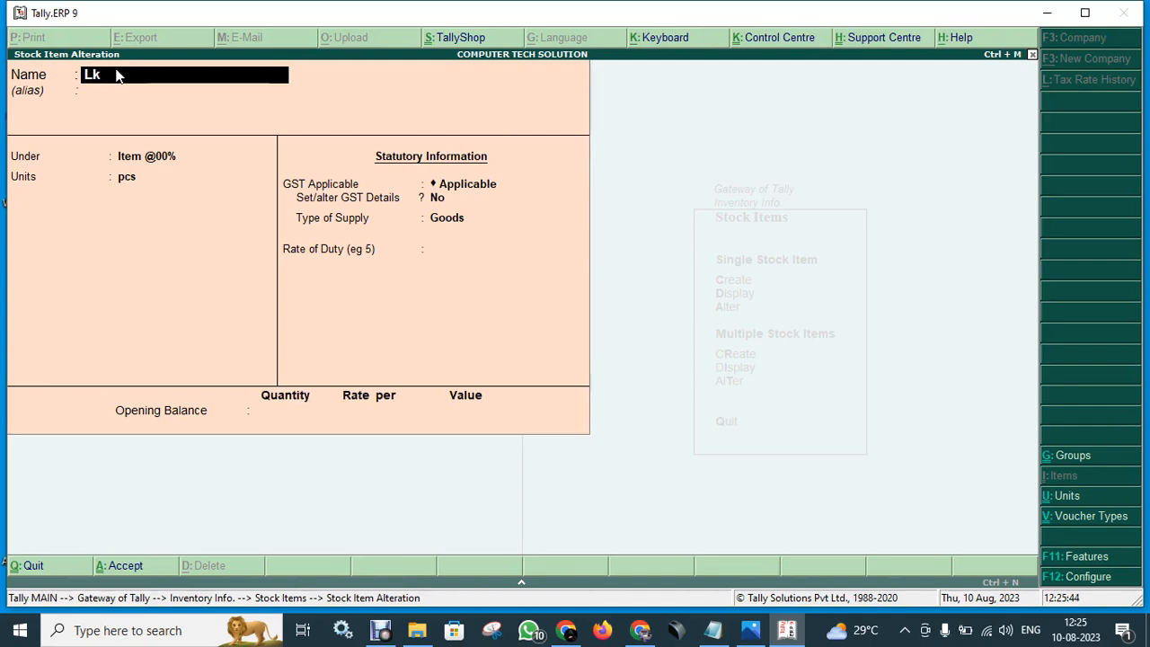
{"action": "key", "text": "BackSpace"}
{"action": "key", "text": "BackSpace"}
{"action": "type", "text": "Dell Cou"}
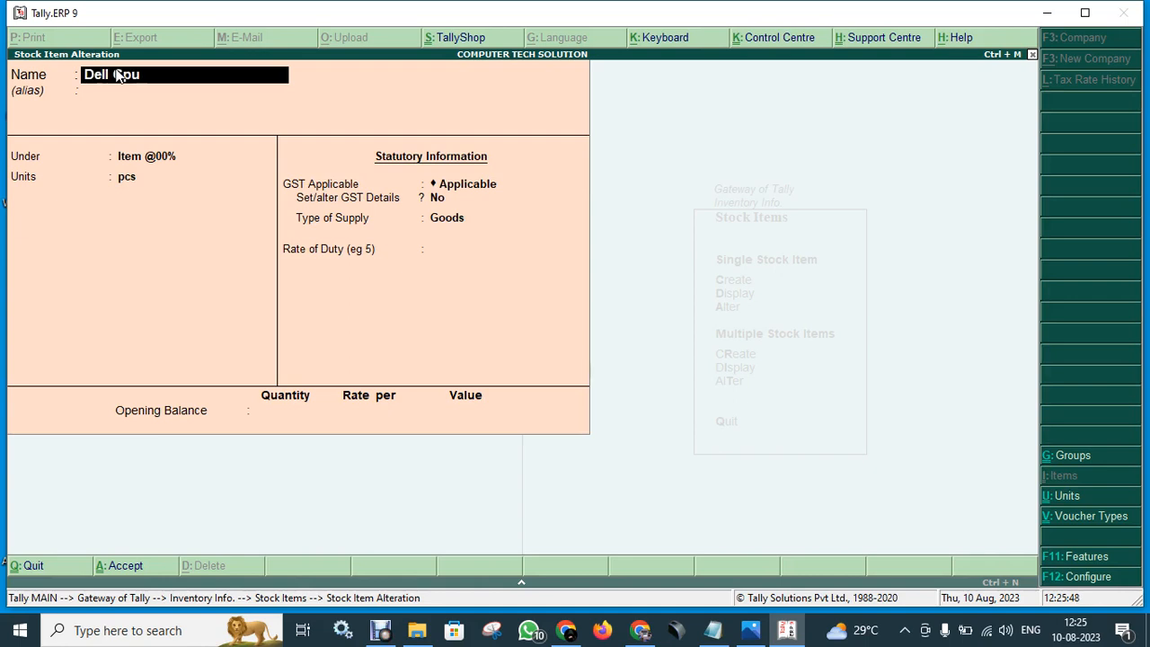
{"action": "key", "text": "Return"}
{"action": "key", "text": "Return"}
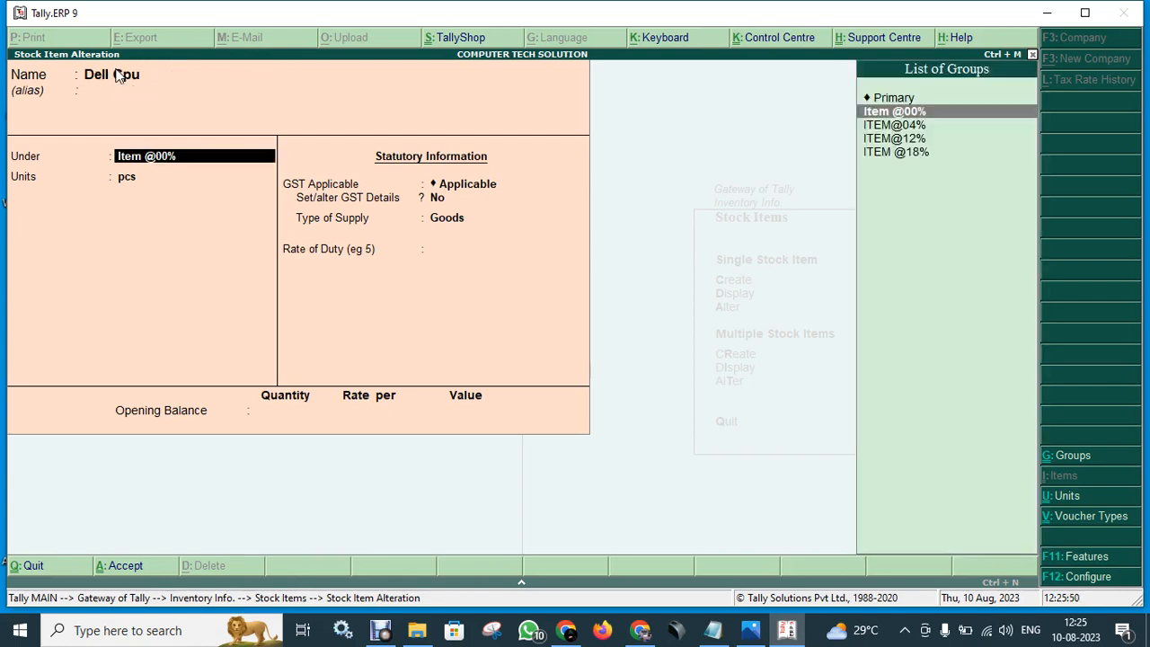
{"action": "key", "text": "Return"}
{"action": "key", "text": "Return"}
{"action": "key", "text": "Return"}
{"action": "key", "text": "Return"}
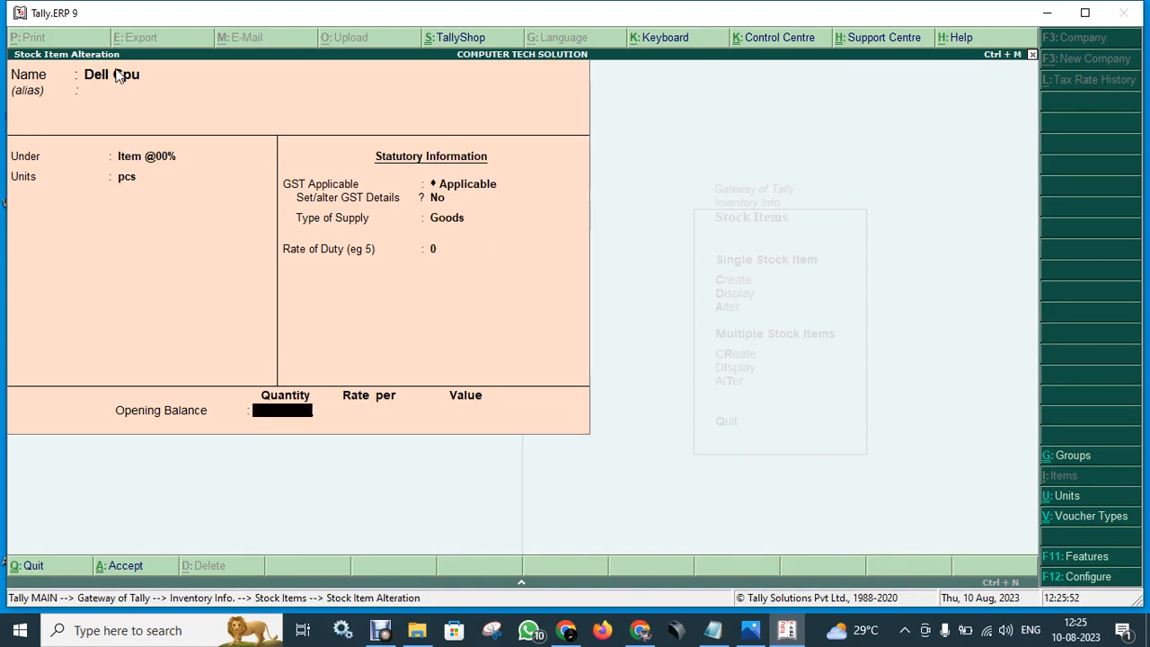
{"action": "key", "text": "Return"}
{"action": "key", "text": "Return"}
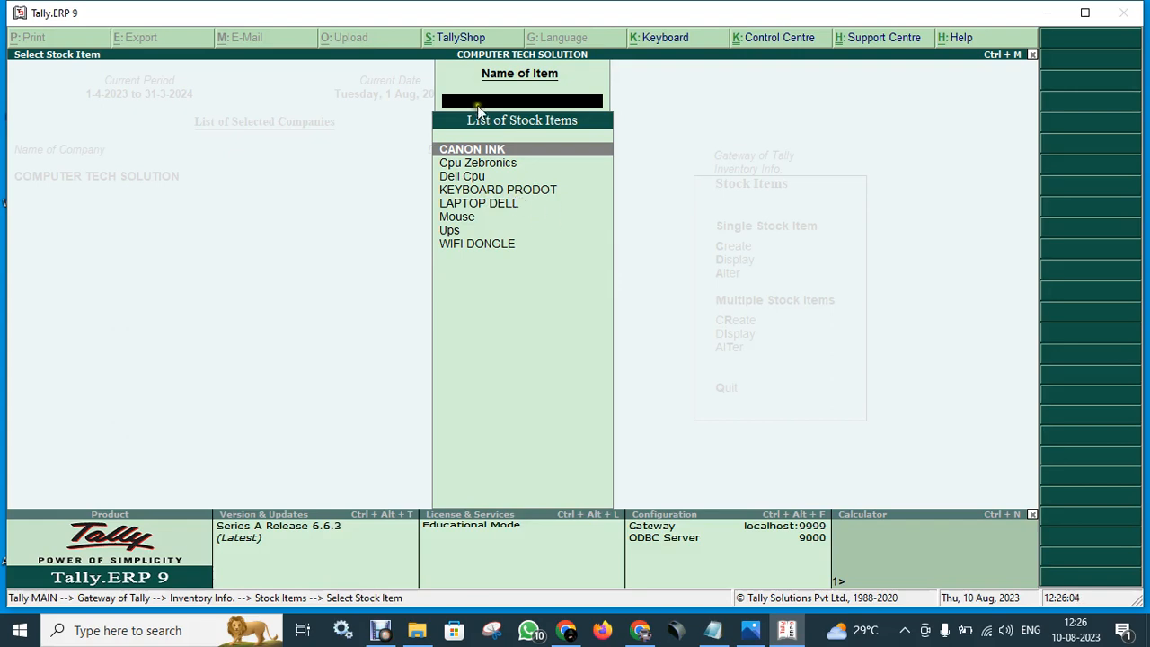
- Open the Mouse stock item, look over its GST fields, and exit without saving
{"action": "left_click", "coordinate": [462, 221]}
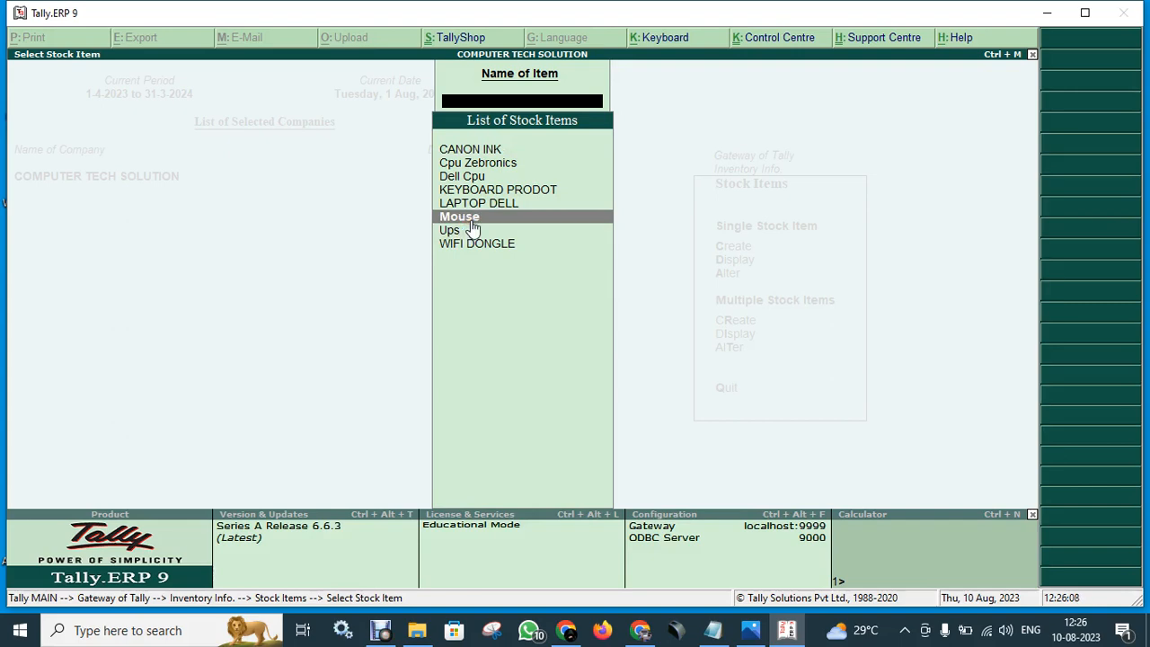
{"action": "left_click", "coordinate": [471, 220]}
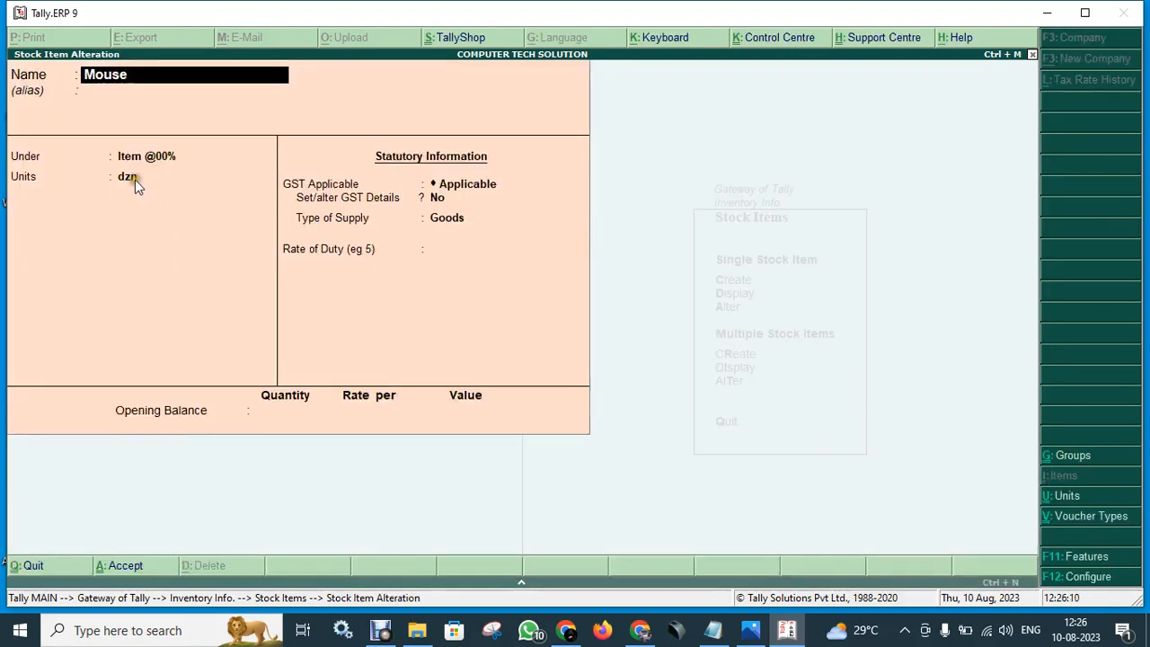
{"action": "key", "text": "Return"}
{"action": "key", "text": "Return"}
{"action": "key", "text": "Return"}
{"action": "key", "text": "Return"}
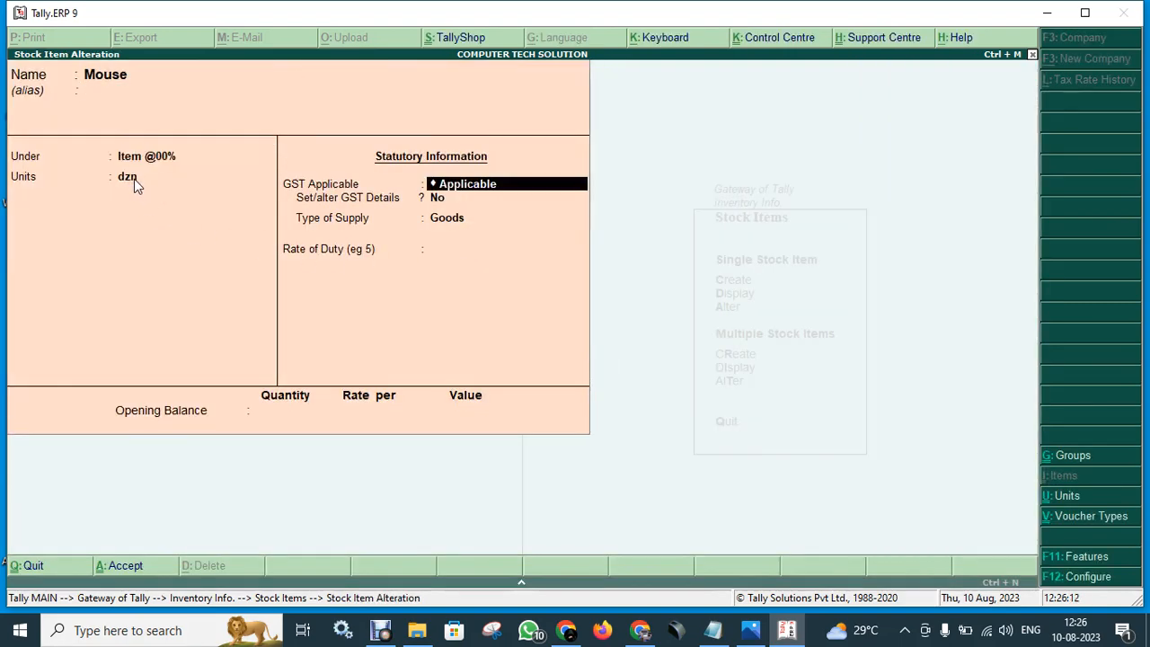
{"action": "key", "text": "Return"}
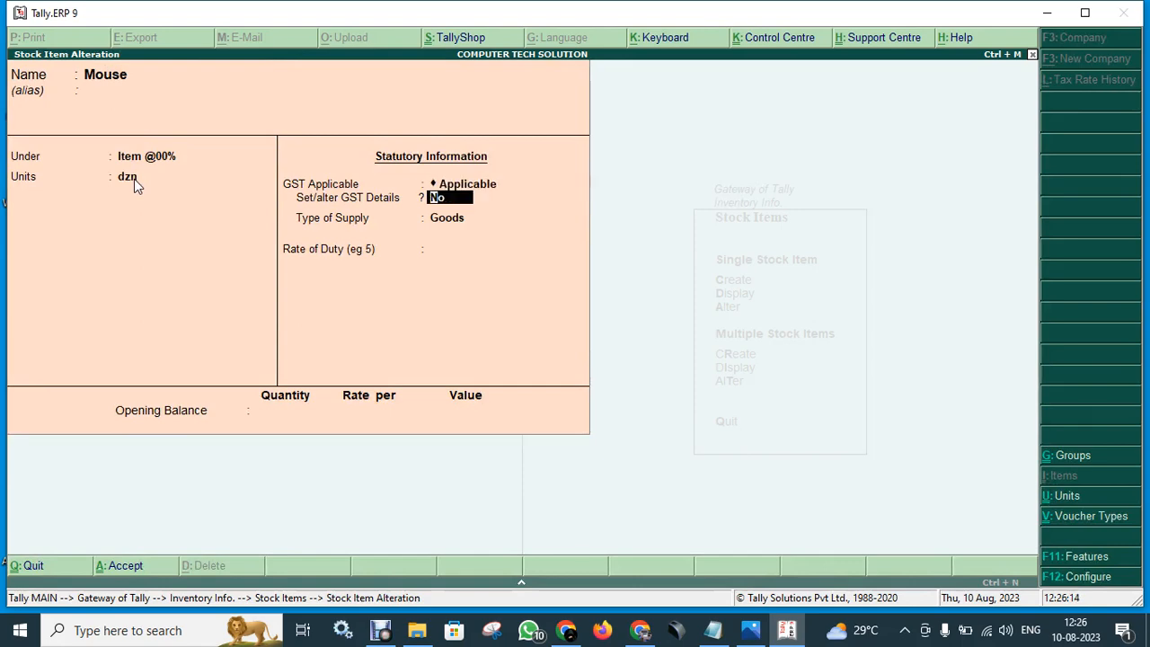
{"action": "key", "text": "BackSpace"}
{"action": "key", "text": "BackSpace"}
{"action": "key", "text": "Return"}
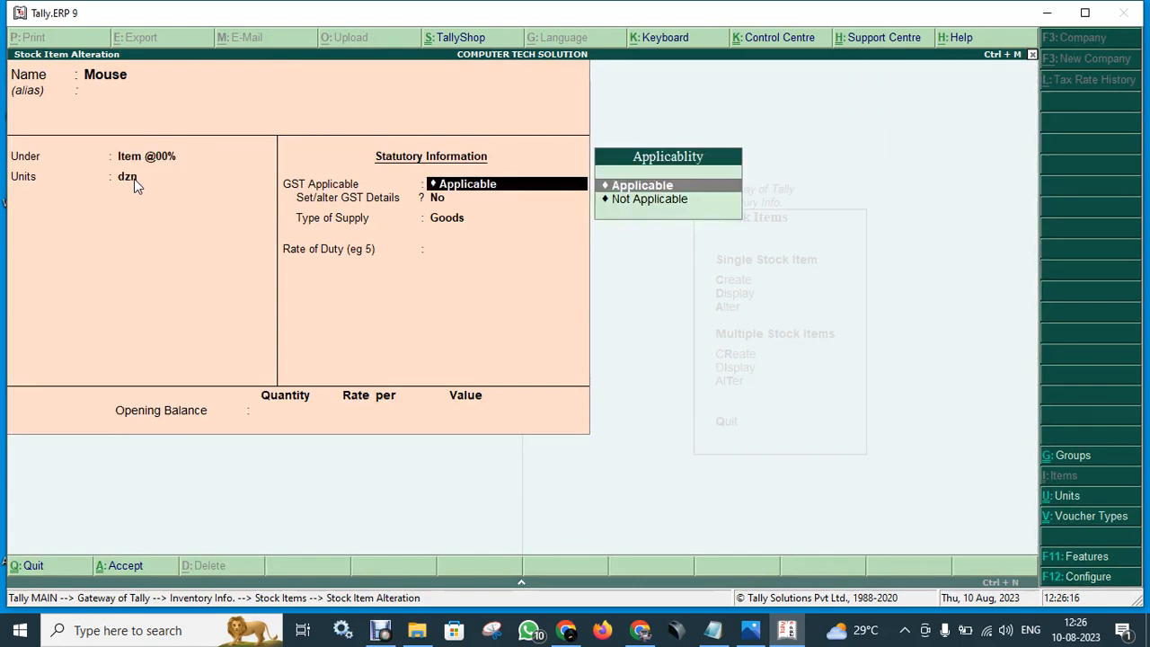
{"action": "key", "text": "Escape"}
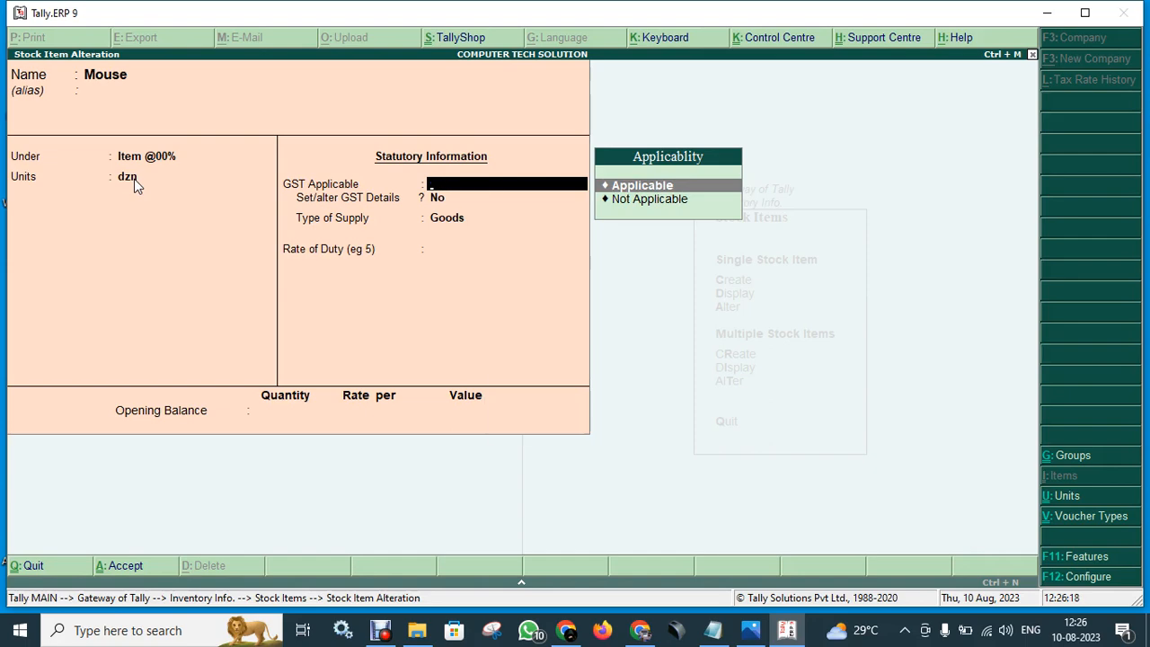
{"action": "key", "text": "Escape"}
{"action": "key", "text": "y"}
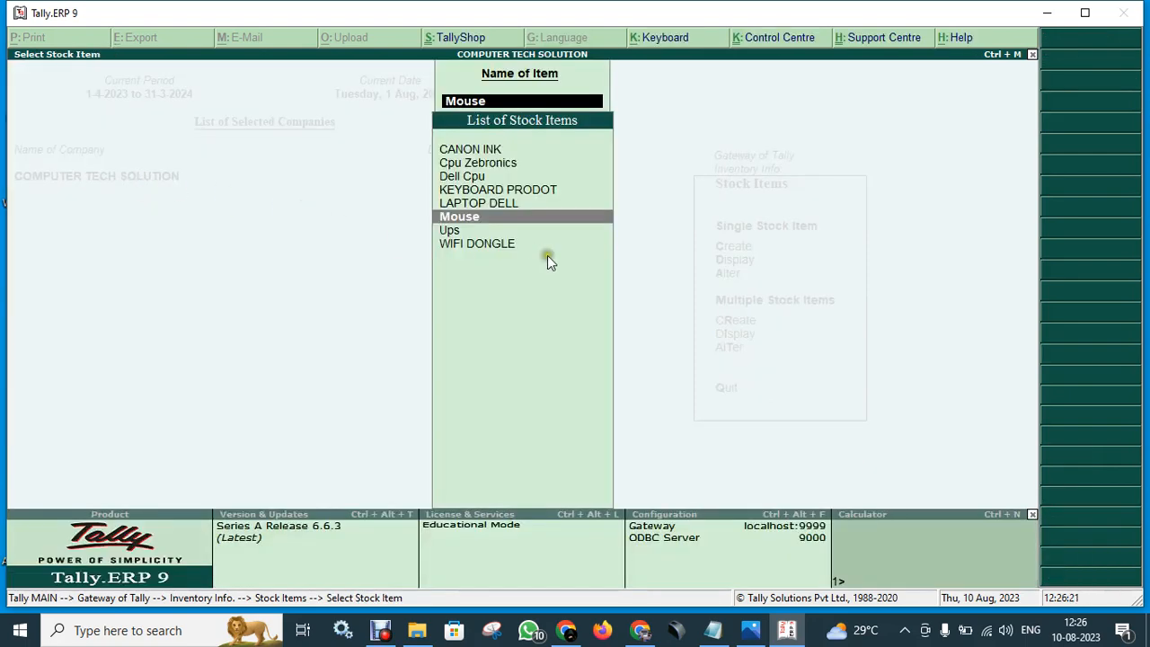
- Set Mouse's Set/alter GST Details to Yes and enter HSN/SAC 7896
{"action": "key", "text": "Return"}
{"action": "key", "text": "Return"}
{"action": "key", "text": "Return"}
{"action": "key", "text": "Return"}
{"action": "key", "text": "Return"}
{"action": "key", "text": "Return"}
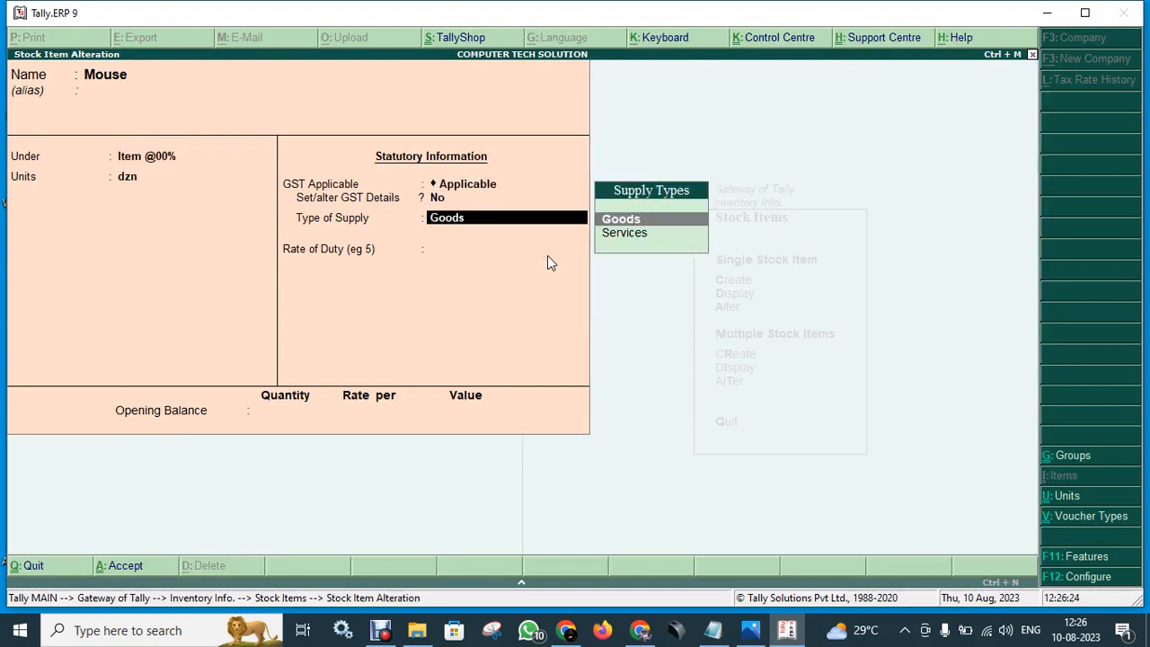
{"action": "key", "text": "BackSpace"}
{"action": "type", "text": "y"}
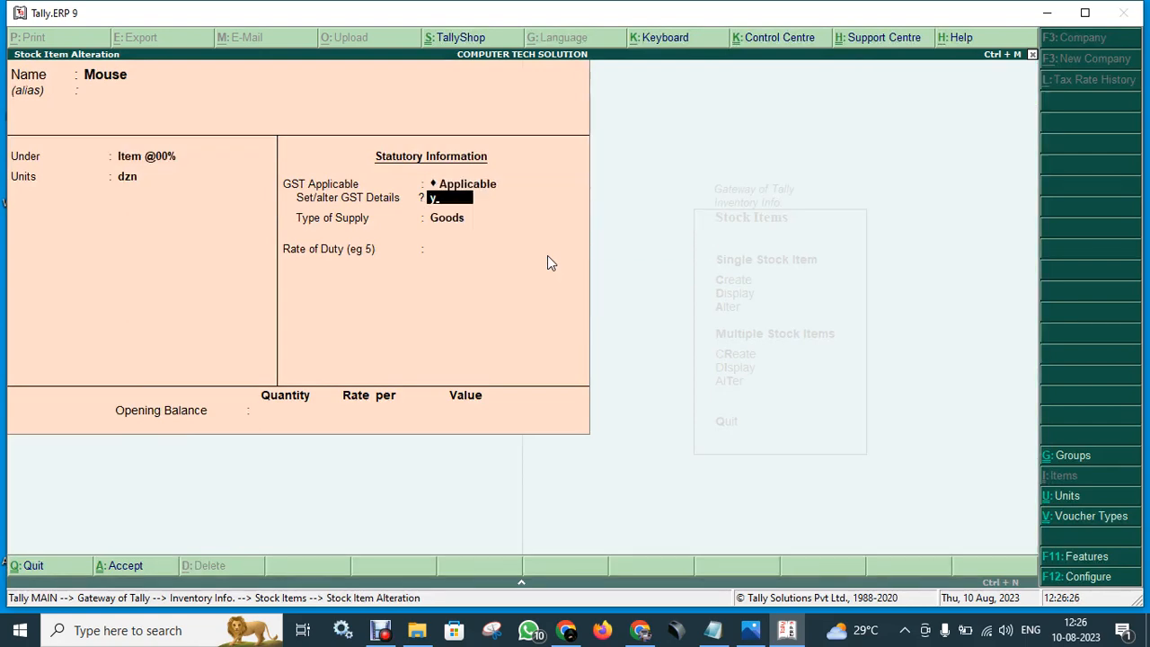
{"action": "key", "text": "Return"}
{"action": "key", "text": "Return"}
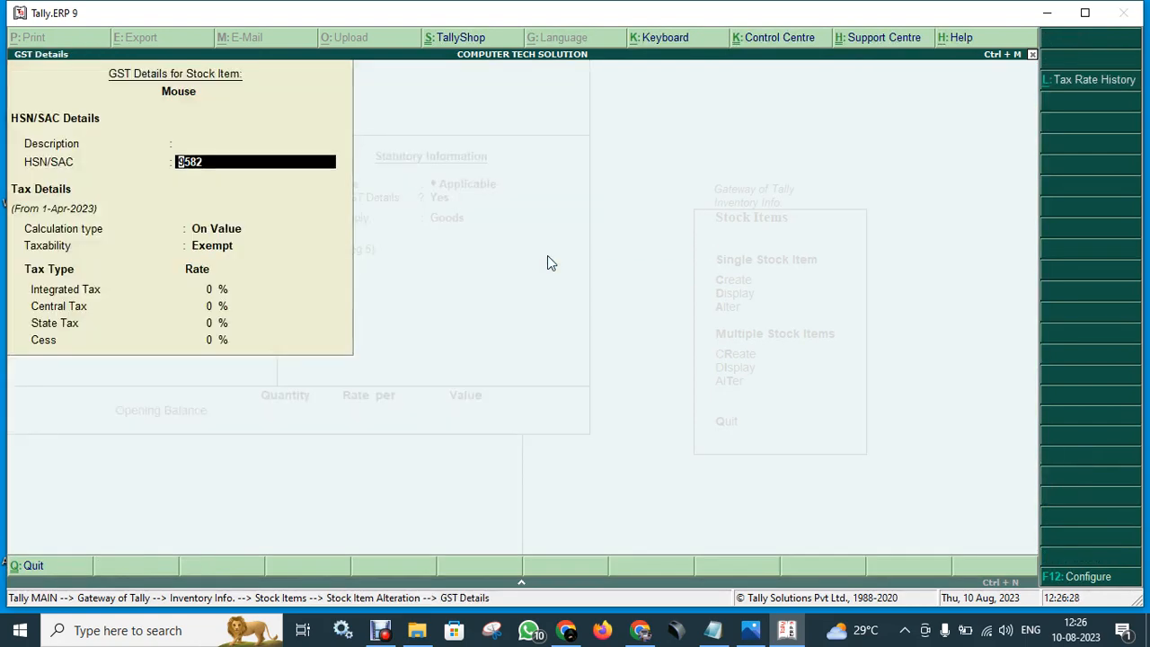
{"action": "type", "text": "7896"}
{"action": "key", "text": "Return"}
{"action": "key", "text": "Return"}
{"action": "key", "text": "Return"}
{"action": "key", "text": "Return"}
{"action": "key", "text": "Return"}
{"action": "key", "text": "Return"}
{"action": "key", "text": "Return"}
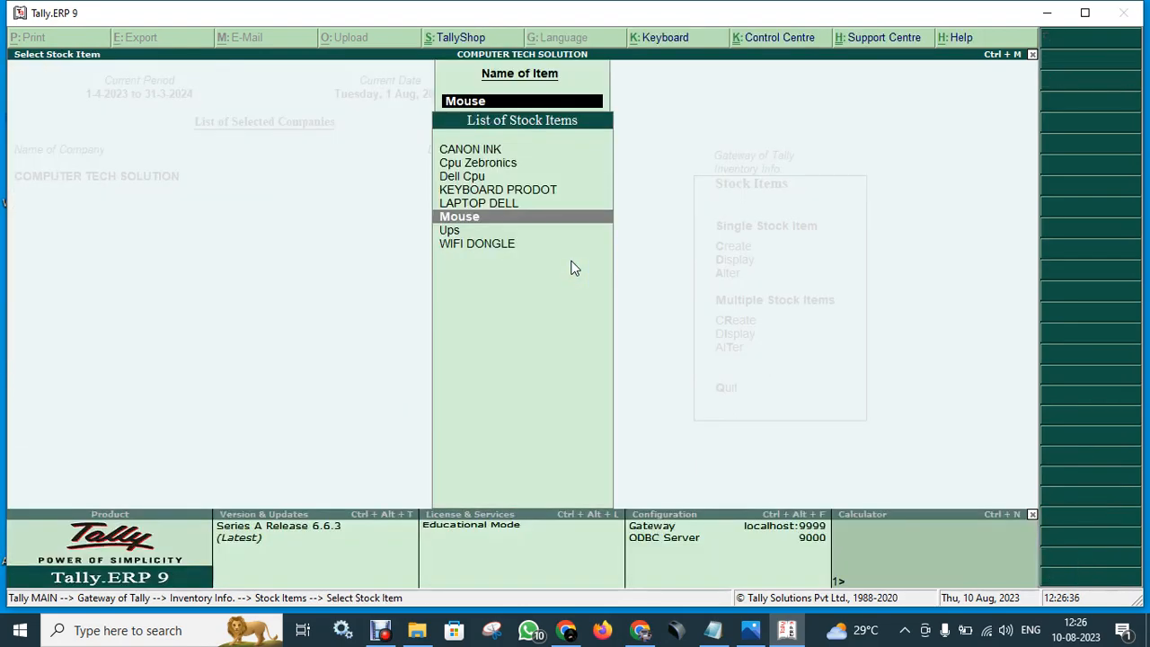
{"action": "key", "text": "Escape"}
{"action": "key", "text": "Escape"}
{"action": "key", "text": "Escape"}
{"action": "key", "text": "Escape"}
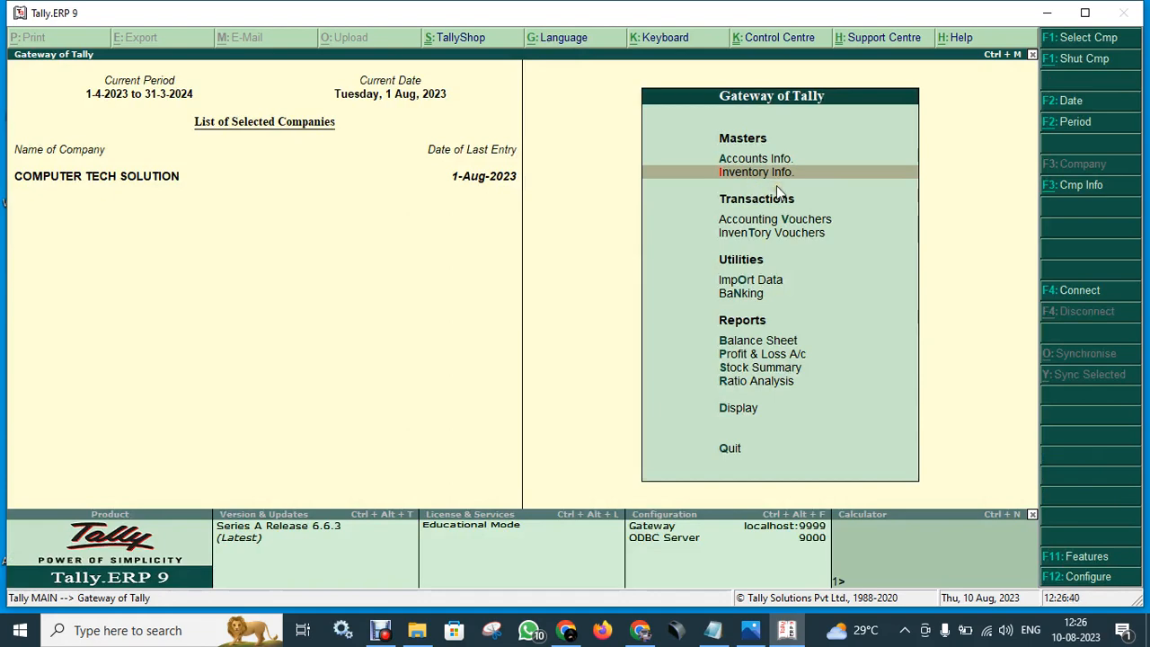
{"action": "left_click", "coordinate": [753, 159]}
{"action": "key", "text": "Escape"}
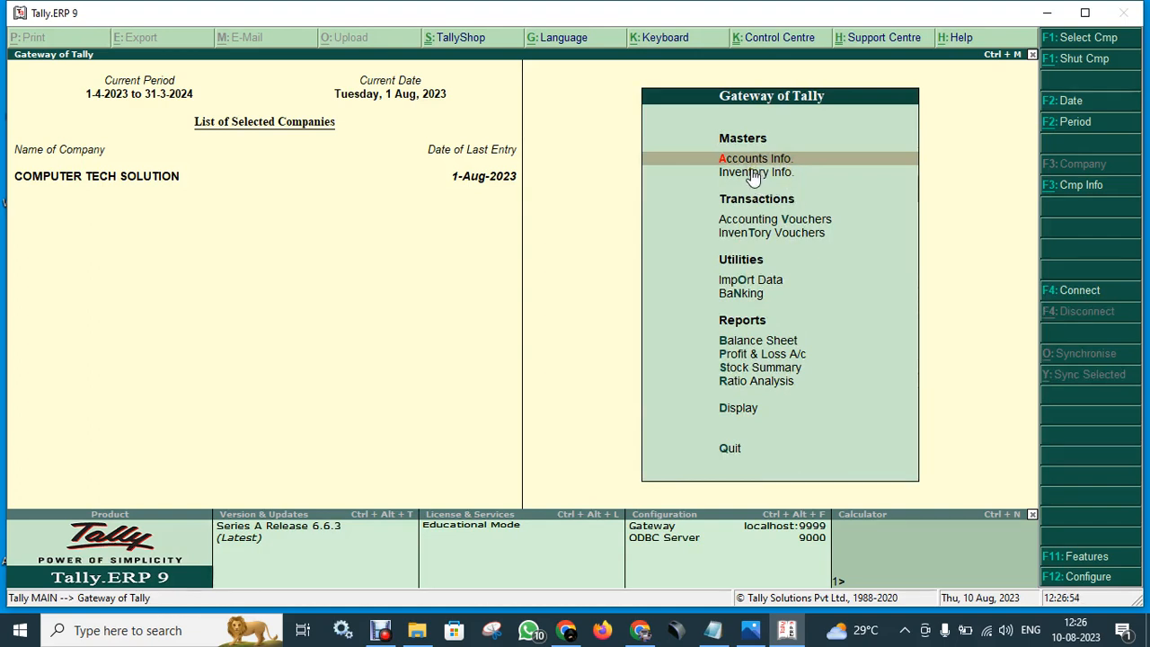
{"action": "left_click", "coordinate": [804, 221]}
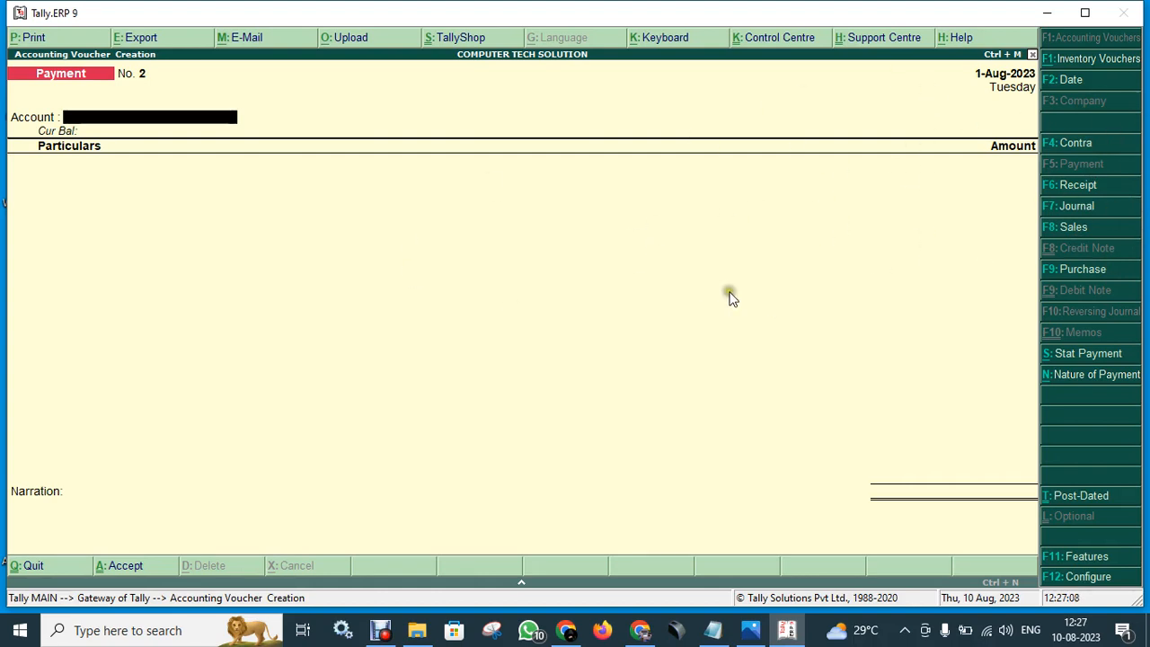
{"action": "key", "text": "Escape"}
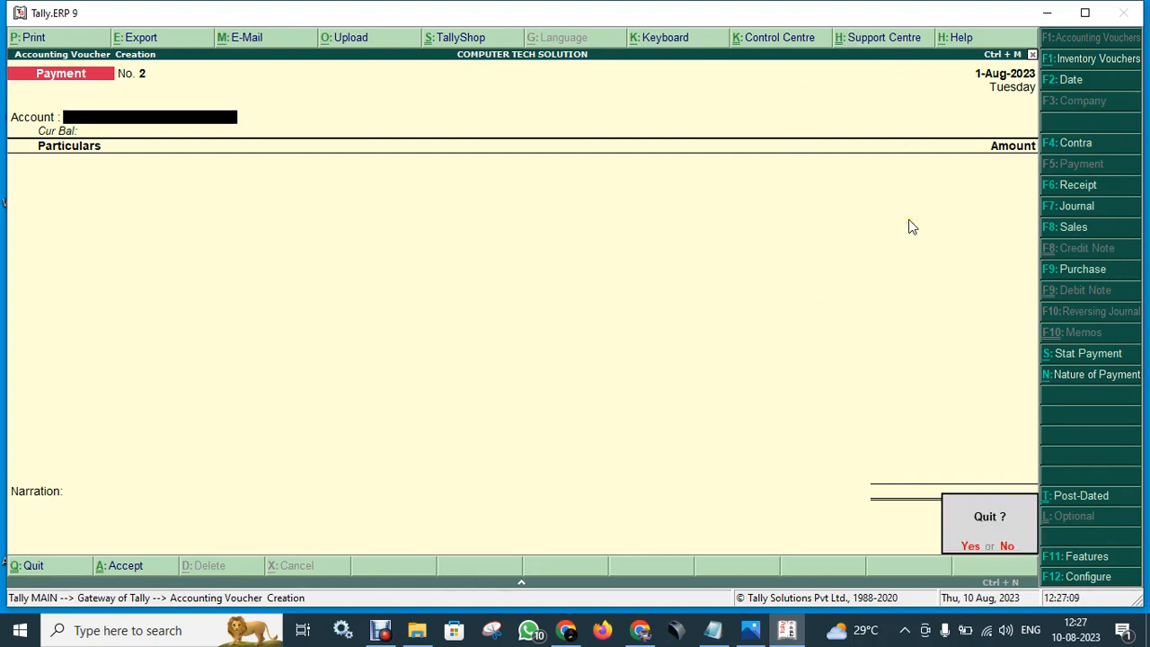
{"action": "key", "text": "Return"}
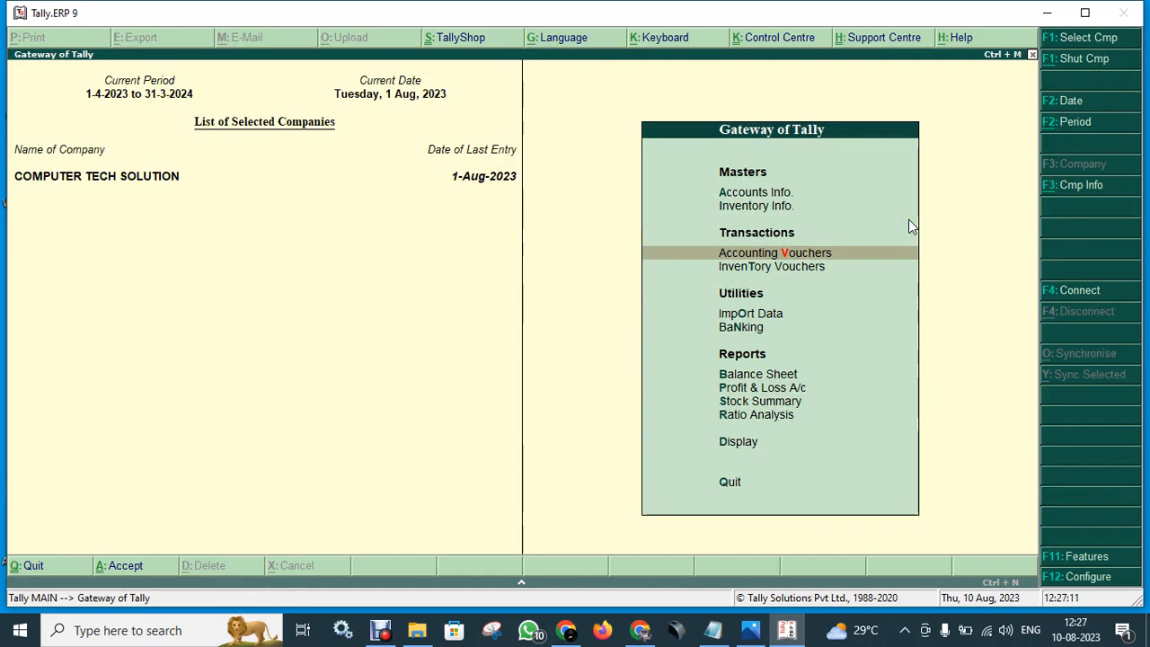
{"action": "key", "text": "Down"}
{"action": "key", "text": "Up"}
{"action": "key", "text": "Down"}
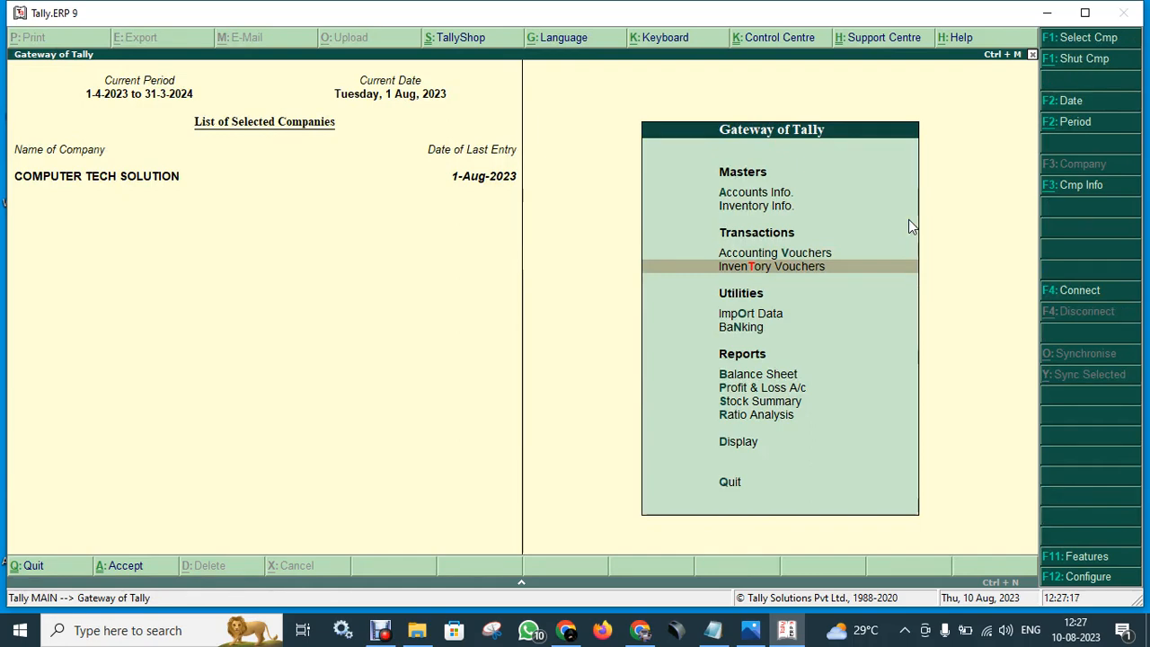
{"action": "key", "text": "Return"}
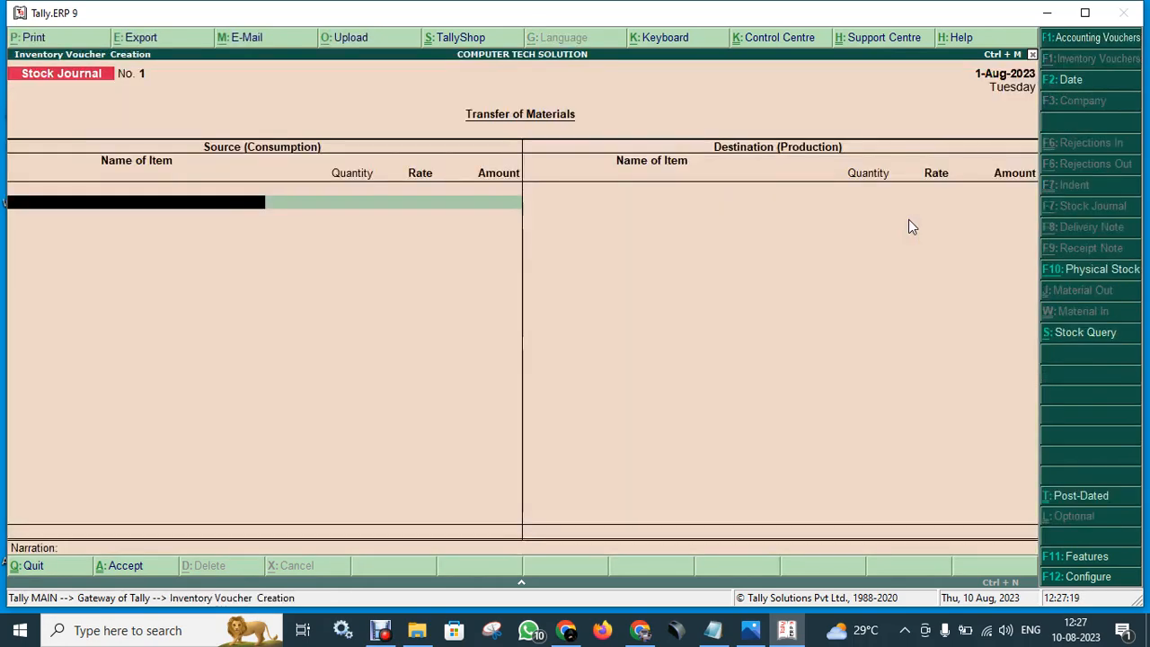
{"action": "key", "text": "F9"}
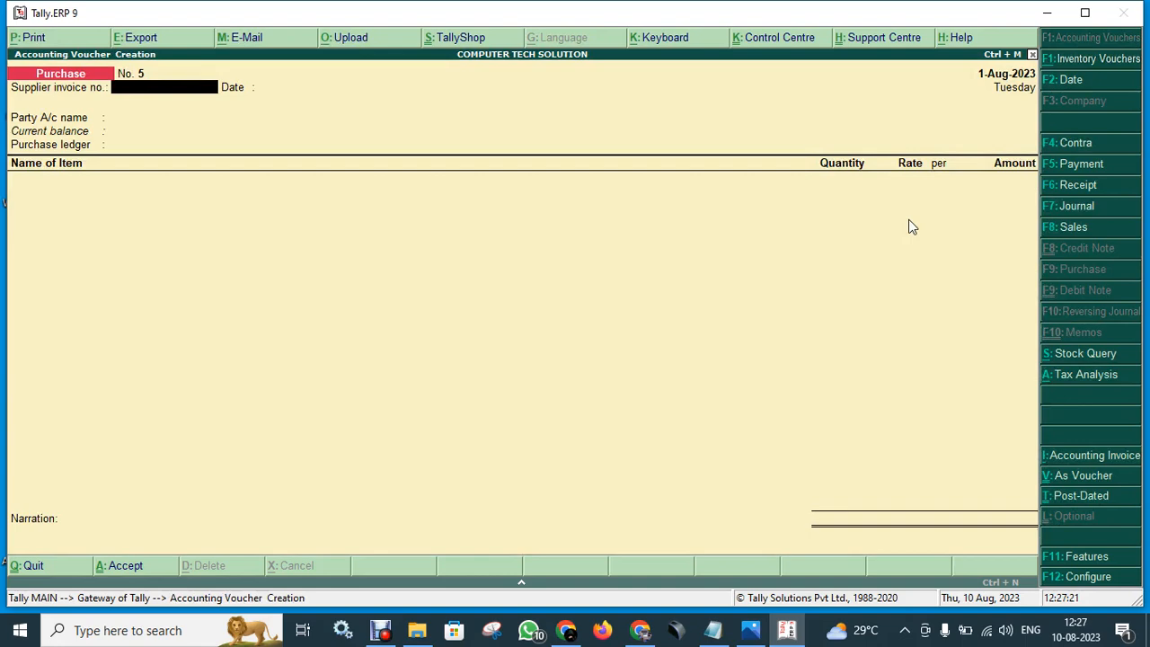
{"action": "key", "text": "Escape"}
{"action": "key", "text": "Return"}
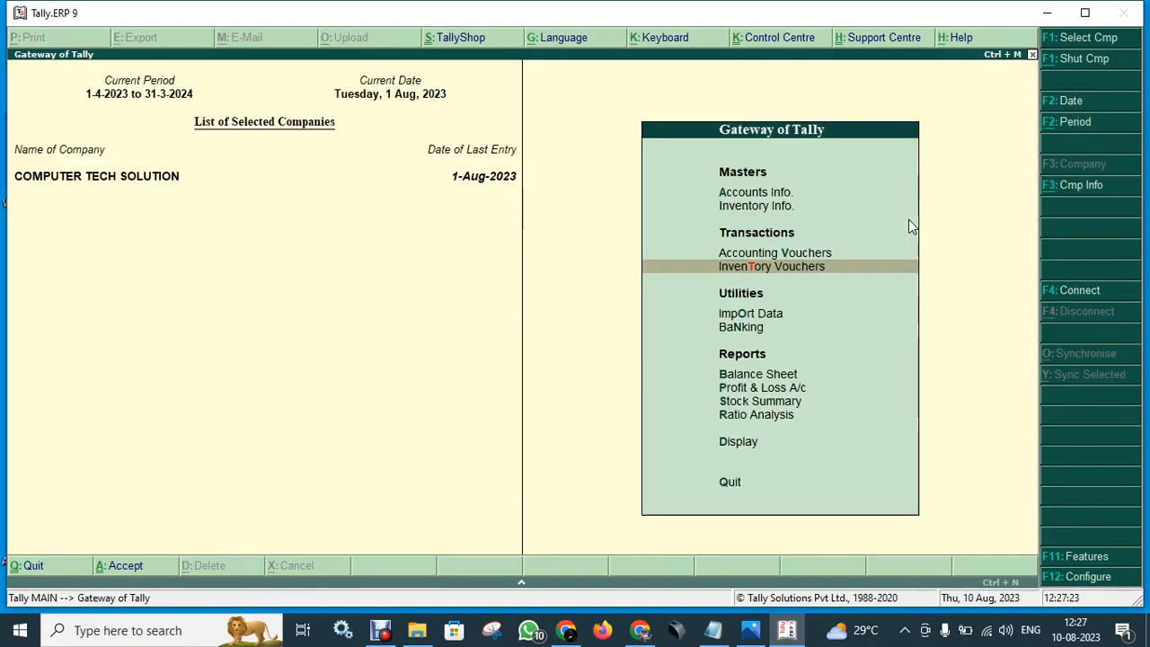
- Glance at the Import of Data and Banking menus, then open the Balance Sheet as at 1-Aug-2023
{"action": "left_click", "coordinate": [745, 294]}
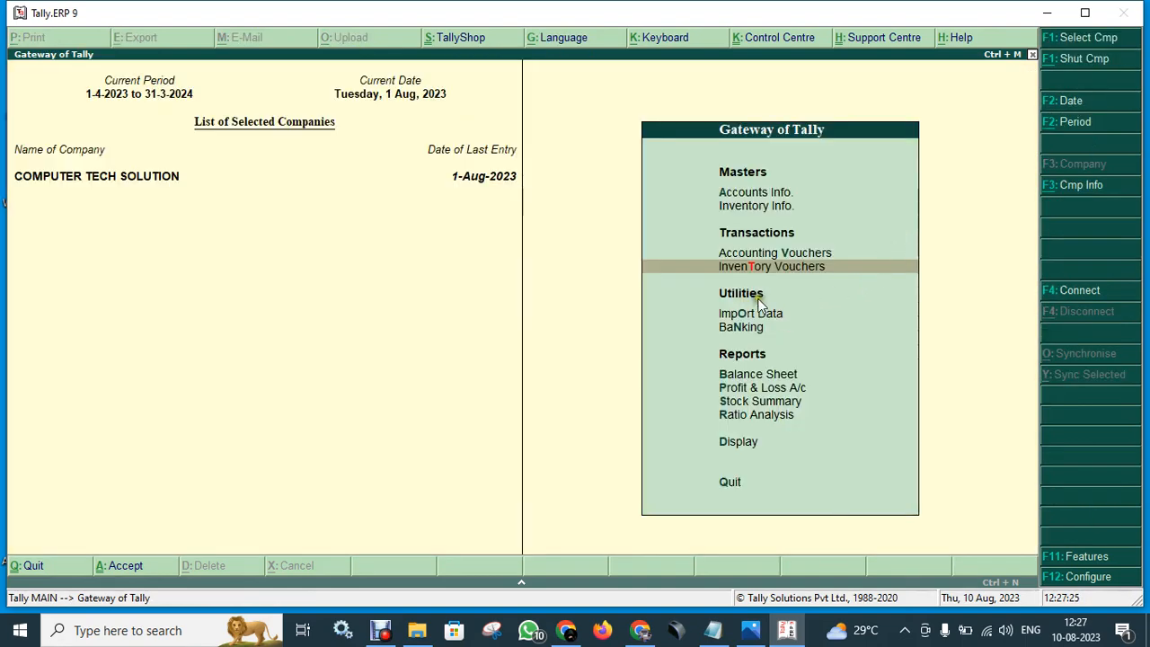
{"action": "left_click", "coordinate": [778, 313]}
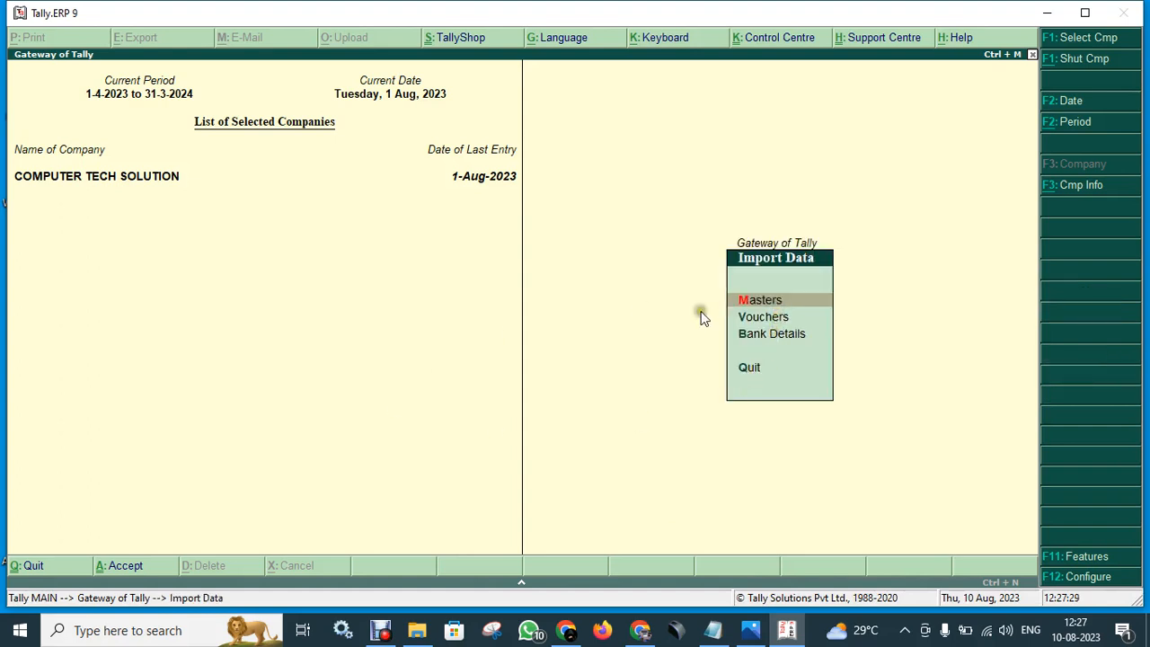
{"action": "key", "text": "Escape"}
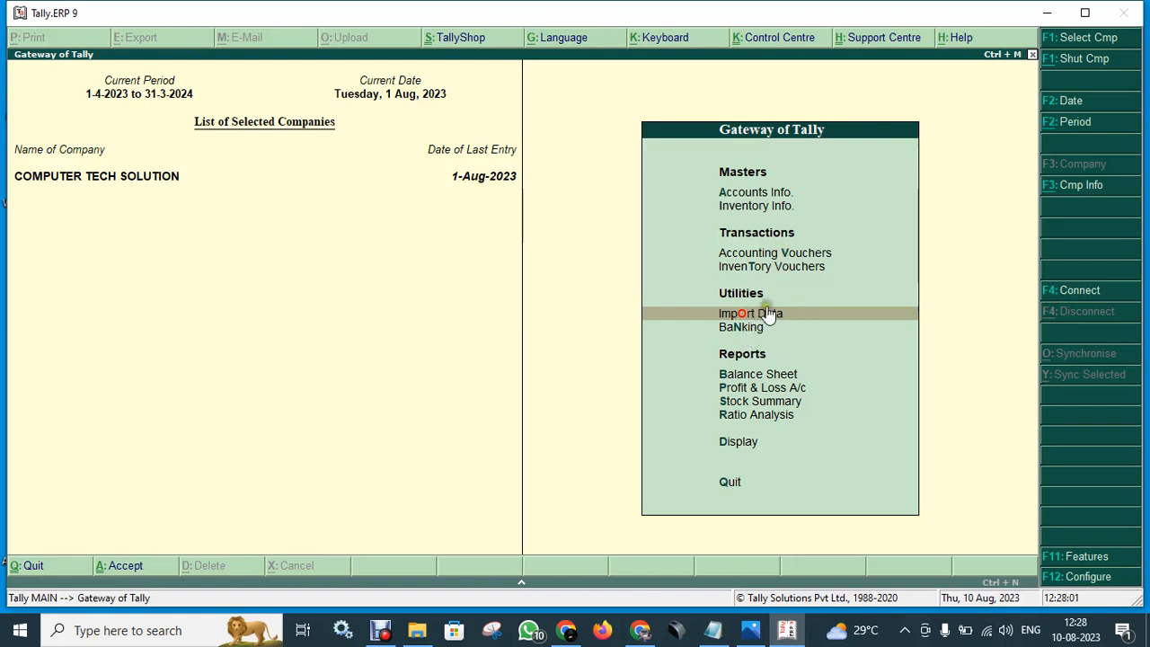
{"action": "left_click", "coordinate": [753, 329]}
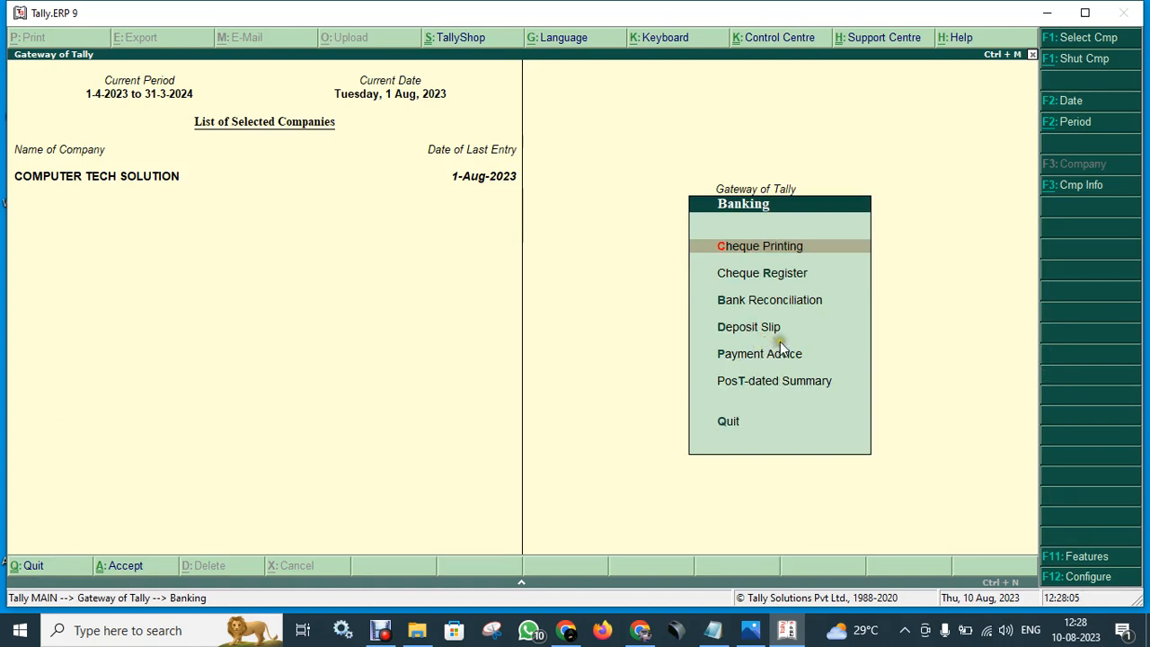
{"action": "key", "text": "Escape"}
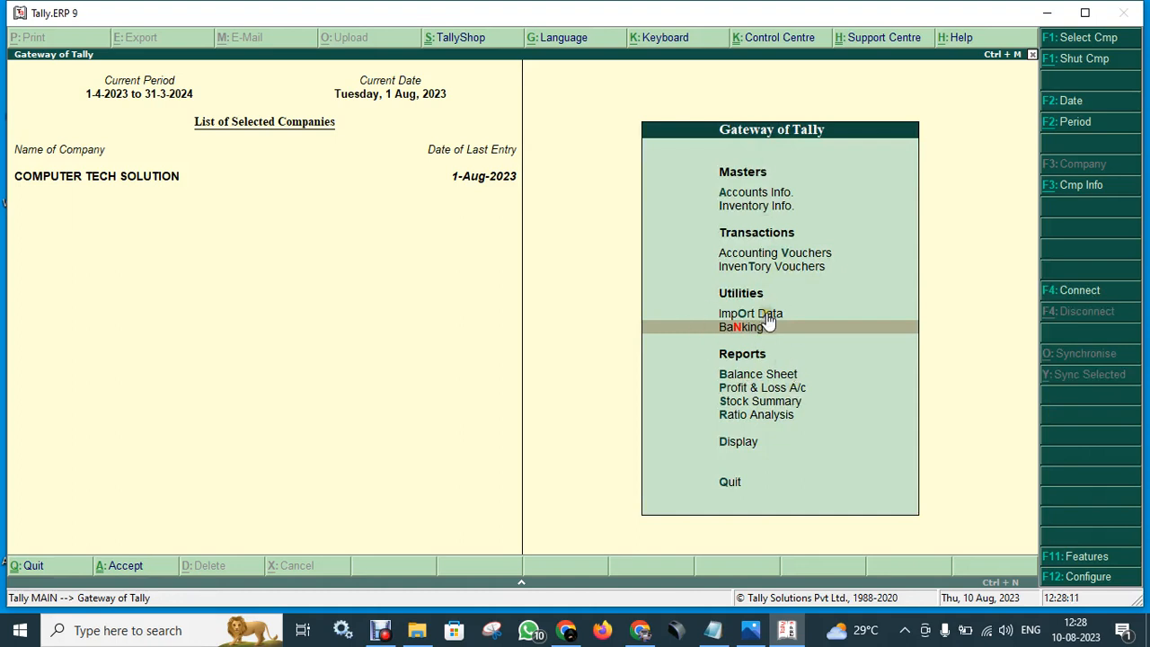
{"action": "left_click", "coordinate": [791, 377]}
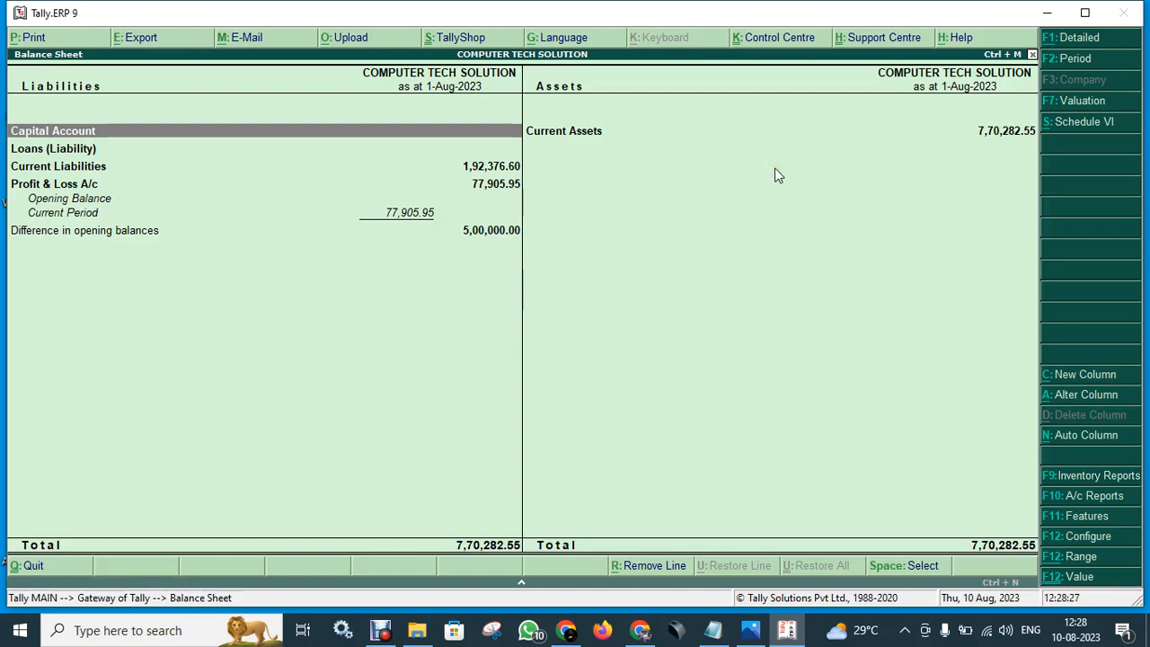
- Reopen the Balance Sheet in detailed view (Alt+F1) to show sub-groups, then return to Gateway
{"action": "key", "text": "Escape"}
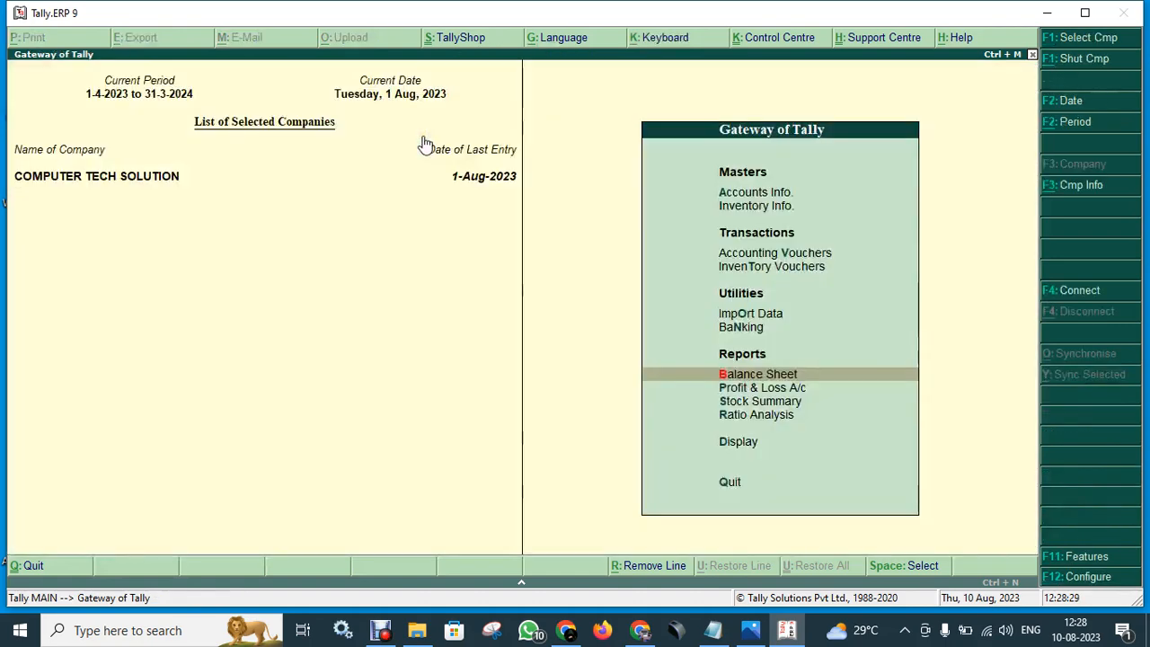
{"action": "left_click", "coordinate": [814, 378]}
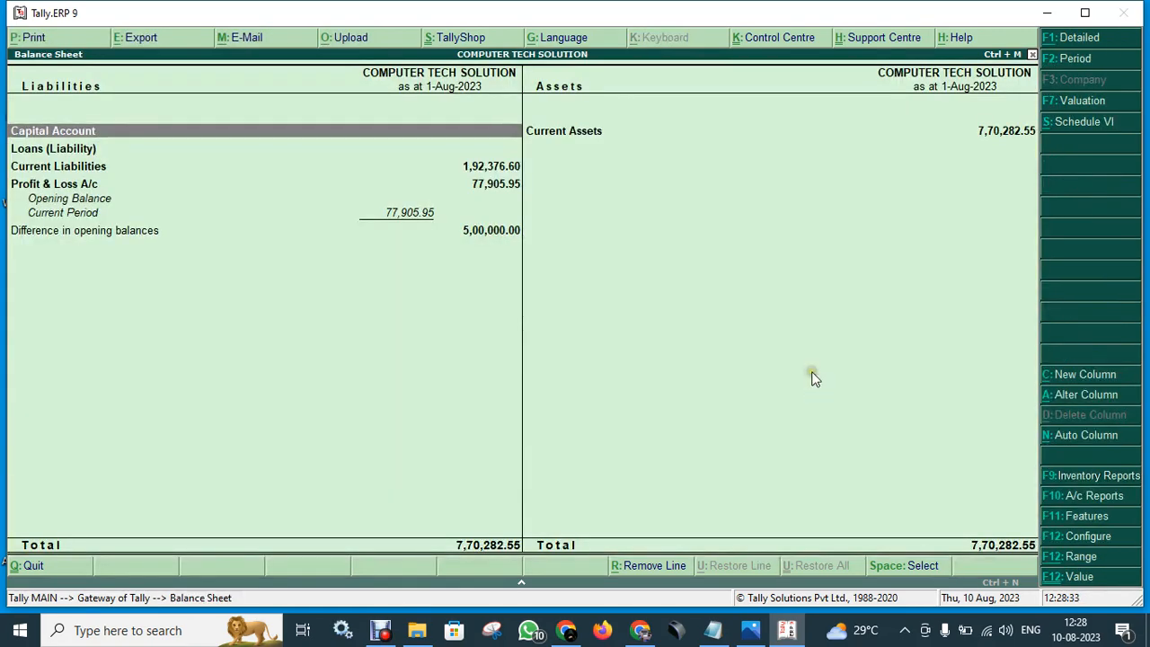
{"action": "key", "text": "alt+F1"}
{"action": "key", "text": "alt+F1"}
{"action": "key", "text": "alt+F1"}
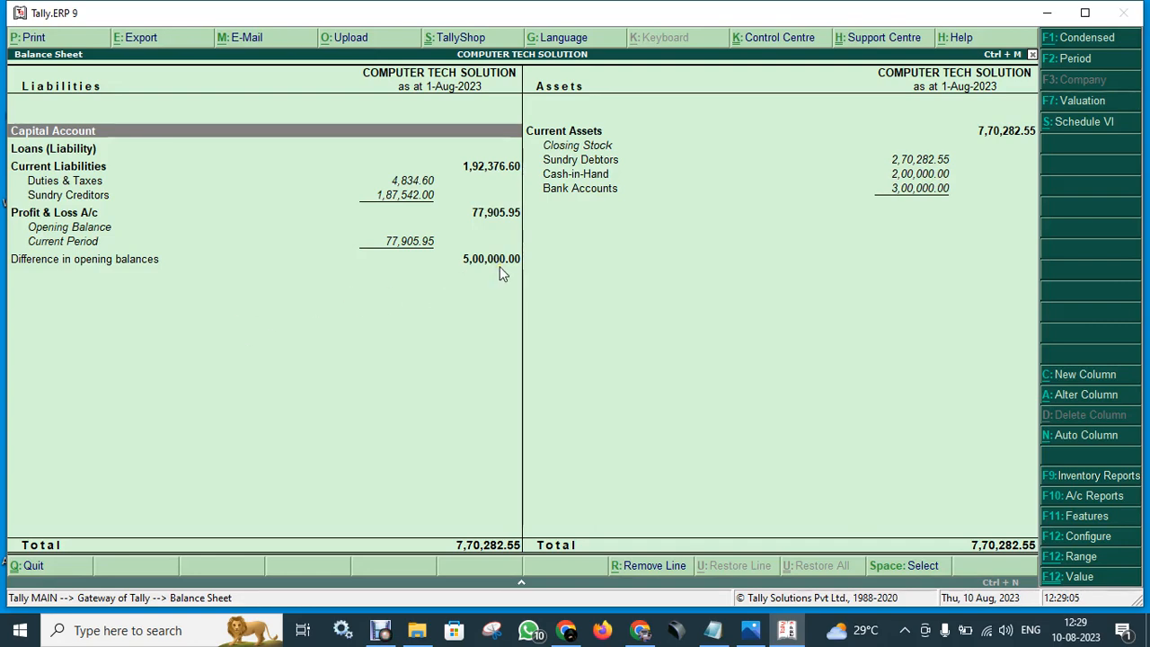
{"action": "key", "text": "Escape"}
{"action": "key", "text": "Down"}
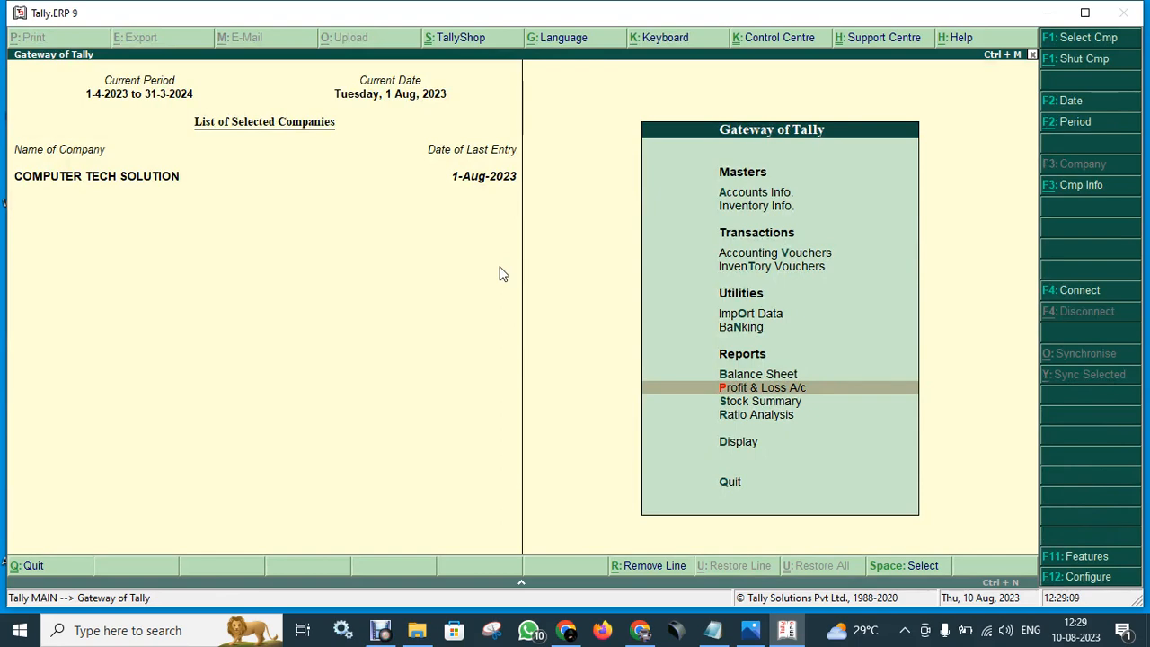
- Show the Profit & Loss A/c in detailed view with purchase and sales sub-ledgers, Nett Profit 77,905.95
{"action": "key", "text": "Return"}
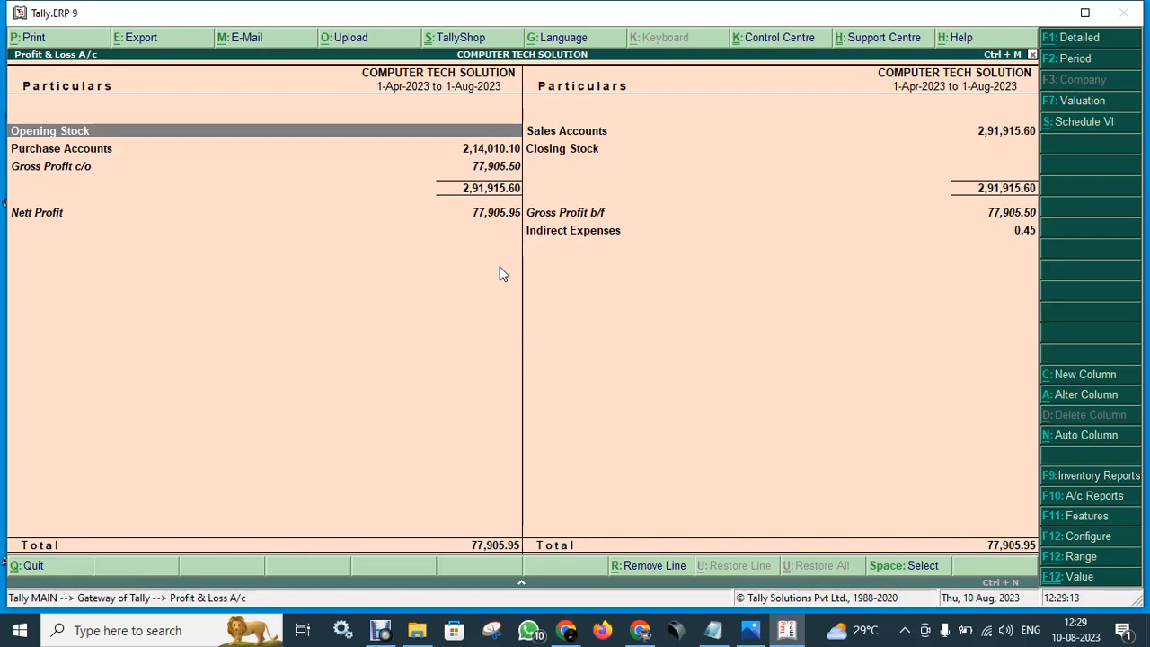
{"action": "key", "text": "alt+F1"}
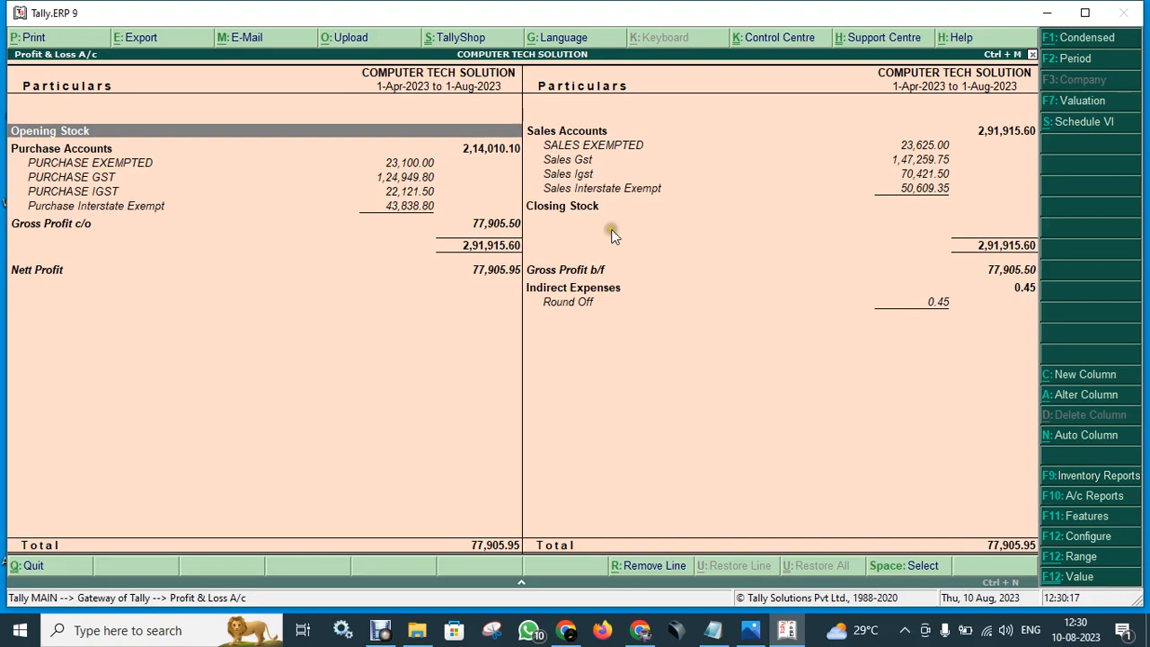
{"action": "left_click", "coordinate": [537, 271]}
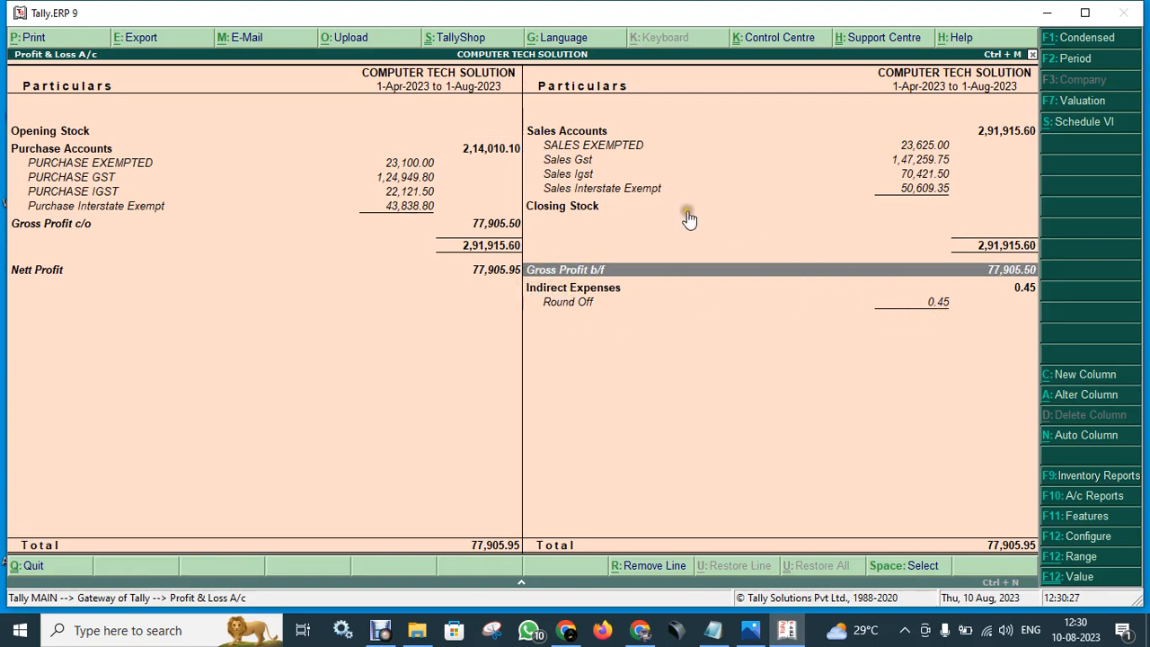
{"action": "left_click", "coordinate": [142, 38]}
- Export the detailed Profit & Loss to PDF as PandL.pdf with default language, location and page options
{"action": "left_click", "coordinate": [791, 464]}
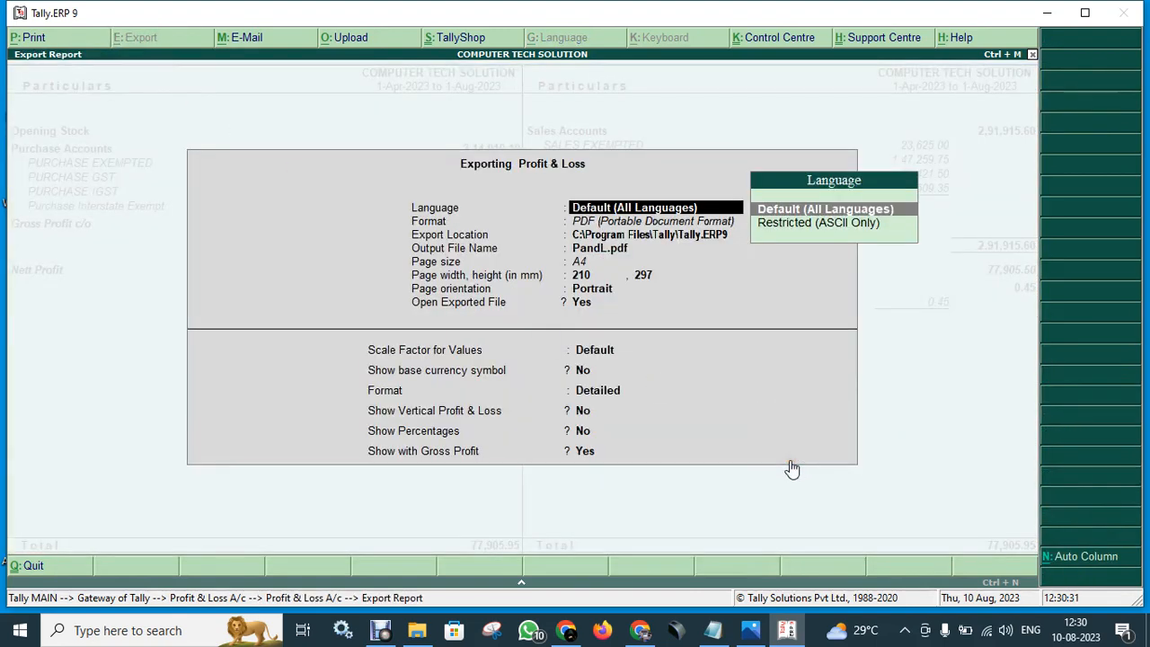
{"action": "key", "text": "Return"}
{"action": "key", "text": "Return"}
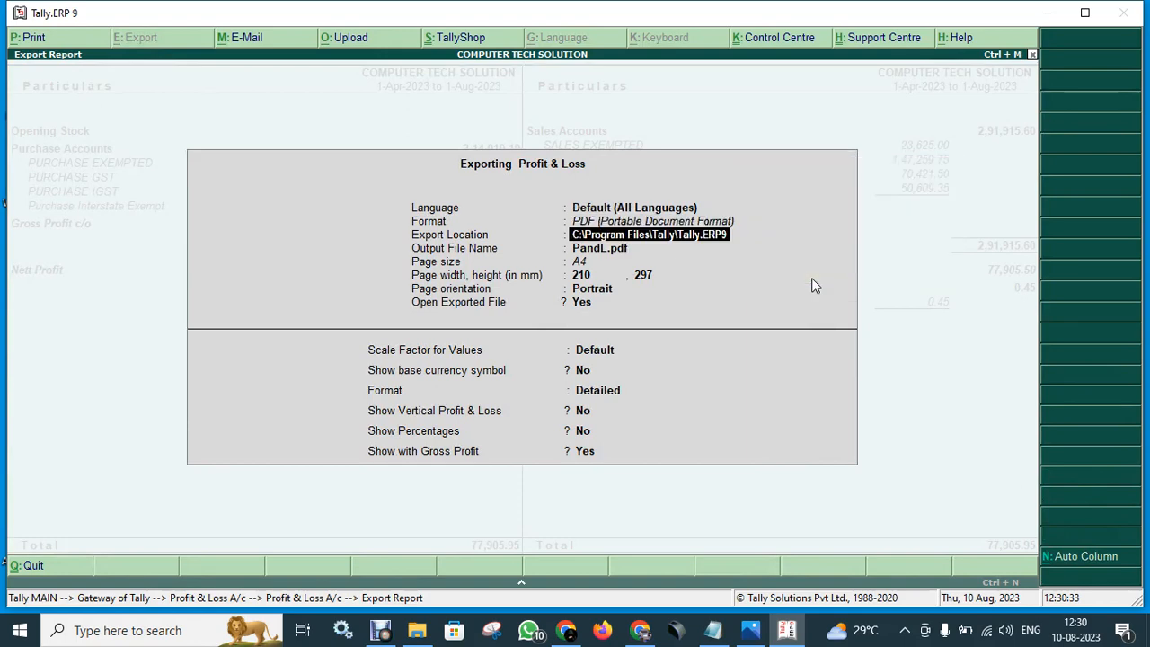
{"action": "key", "text": "Return"}
{"action": "key", "text": "Return"}
{"action": "key", "text": "Return"}
{"action": "key", "text": "Return"}
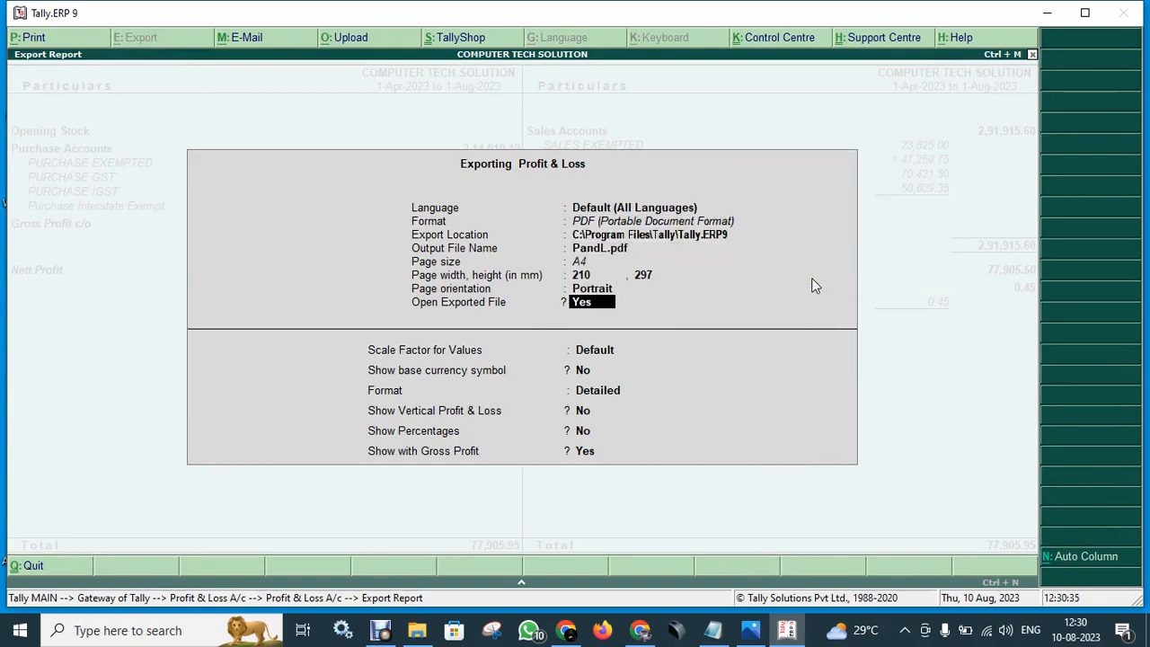
{"action": "key", "text": "Return"}
{"action": "key", "text": "Return"}
{"action": "key", "text": "Return"}
{"action": "key", "text": "Return"}
{"action": "key", "text": "Return"}
{"action": "key", "text": "Return"}
{"action": "key", "text": "Return"}
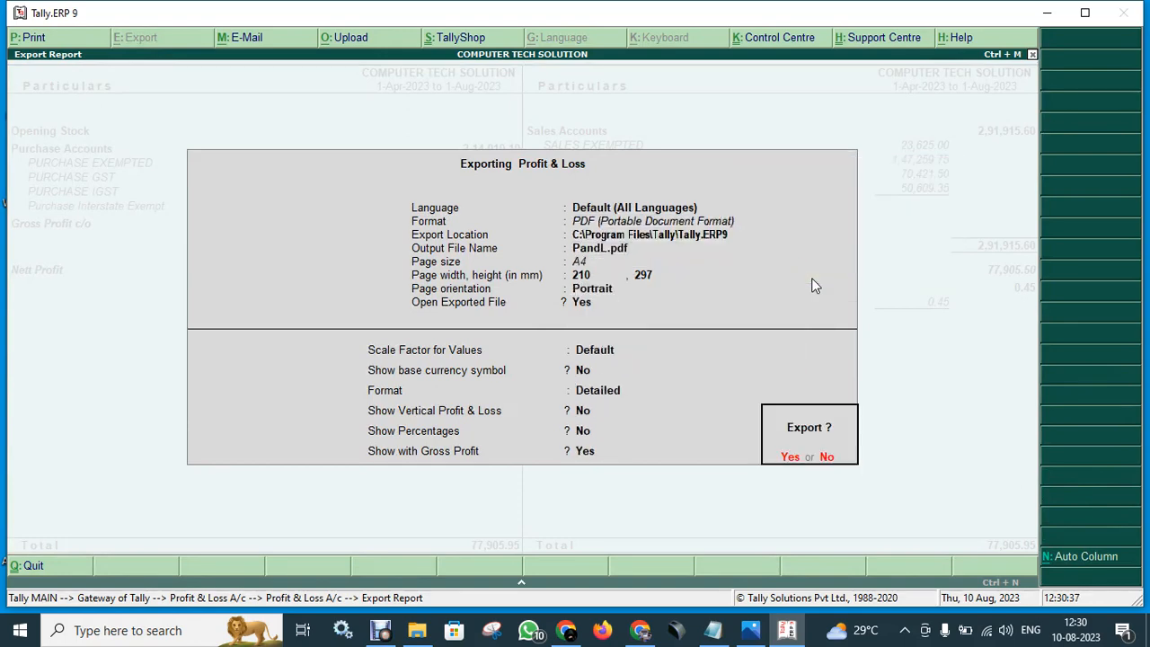
{"action": "key", "text": "Return"}
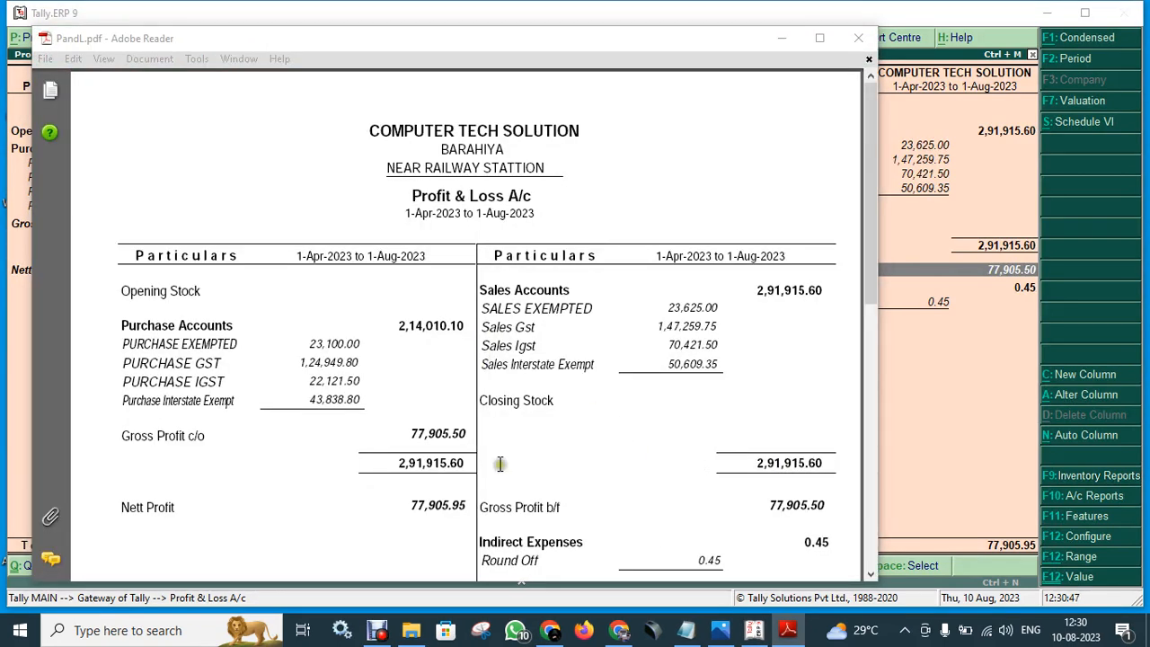
- Maximize PandL.pdf in Adobe Reader and read down to the 77,905.95 totals, then go back to Tally
{"action": "scroll", "coordinate": [478, 418], "scroll_direction": "down", "scroll_amount": 3}
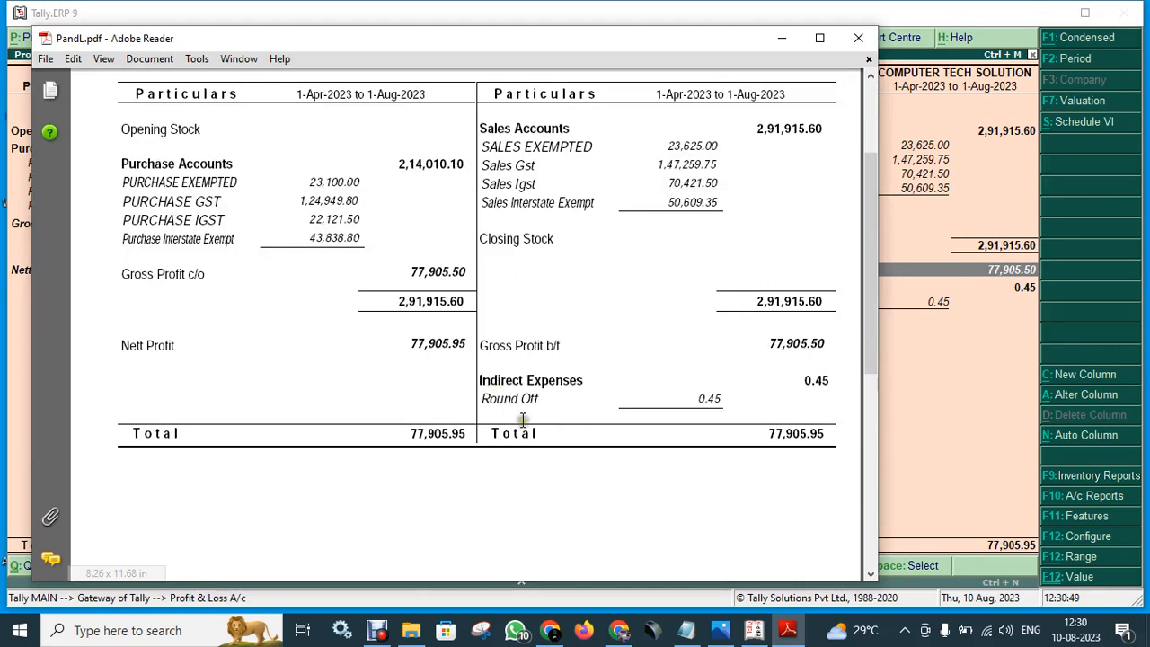
{"action": "left_click", "coordinate": [820, 38]}
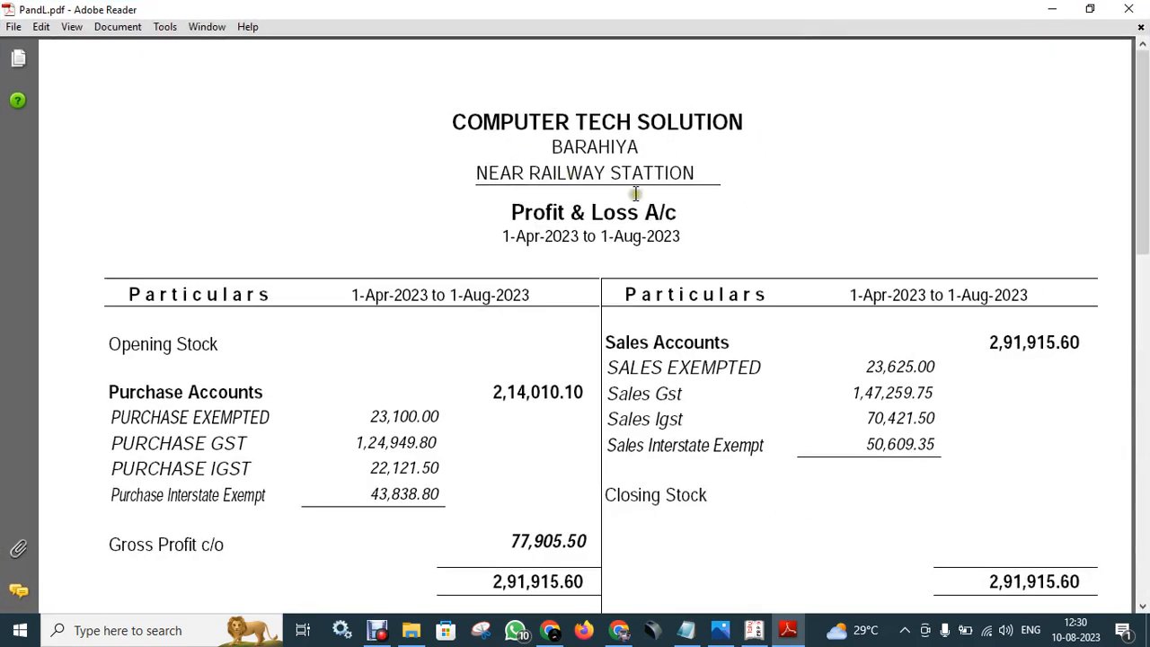
{"action": "scroll", "coordinate": [489, 452], "scroll_direction": "down", "scroll_amount": 2}
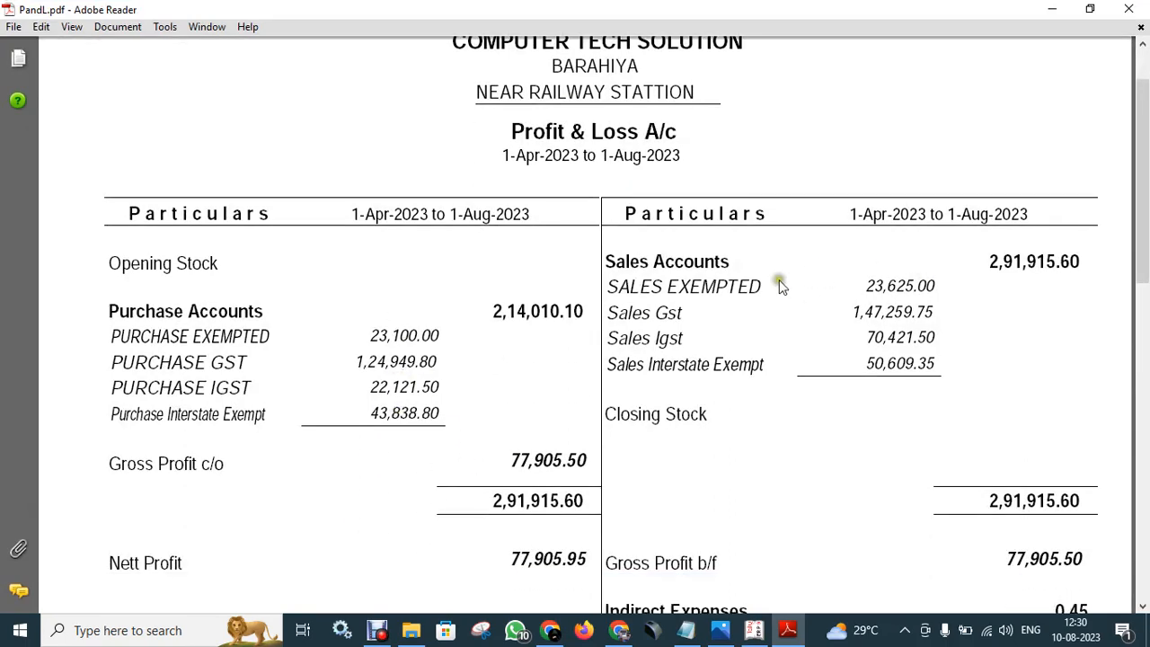
{"action": "scroll", "coordinate": [787, 455], "scroll_direction": "down", "scroll_amount": 3}
{"action": "scroll", "coordinate": [608, 467], "scroll_direction": "down", "scroll_amount": 8}
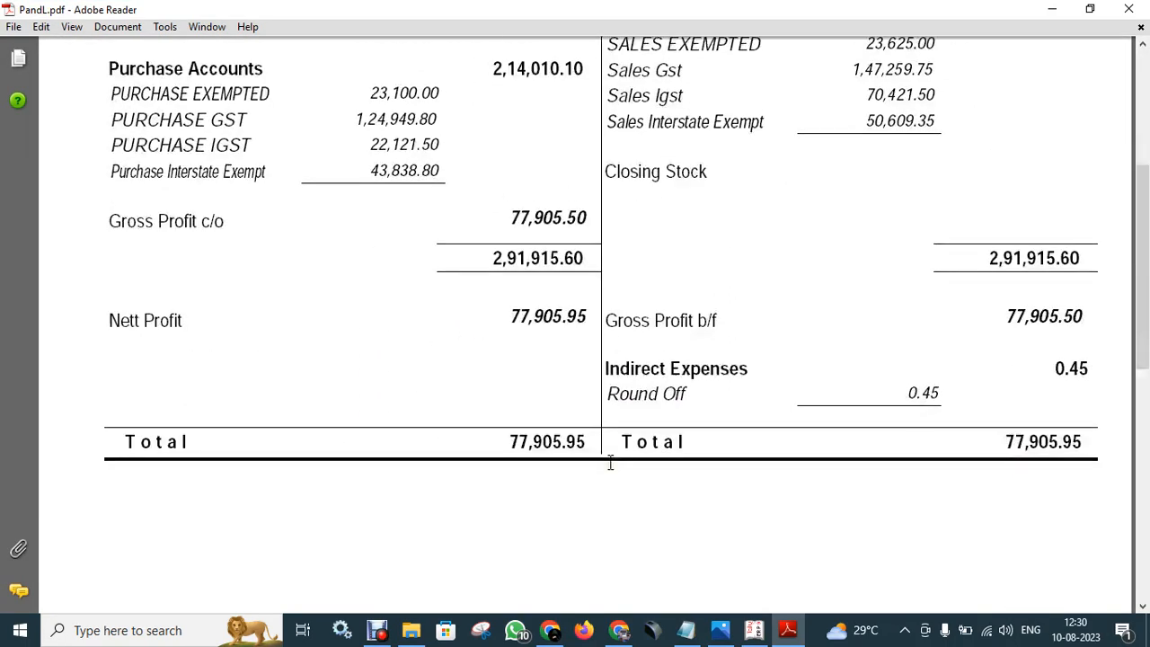
{"action": "scroll", "coordinate": [609, 462], "scroll_direction": "down", "scroll_amount": 3}
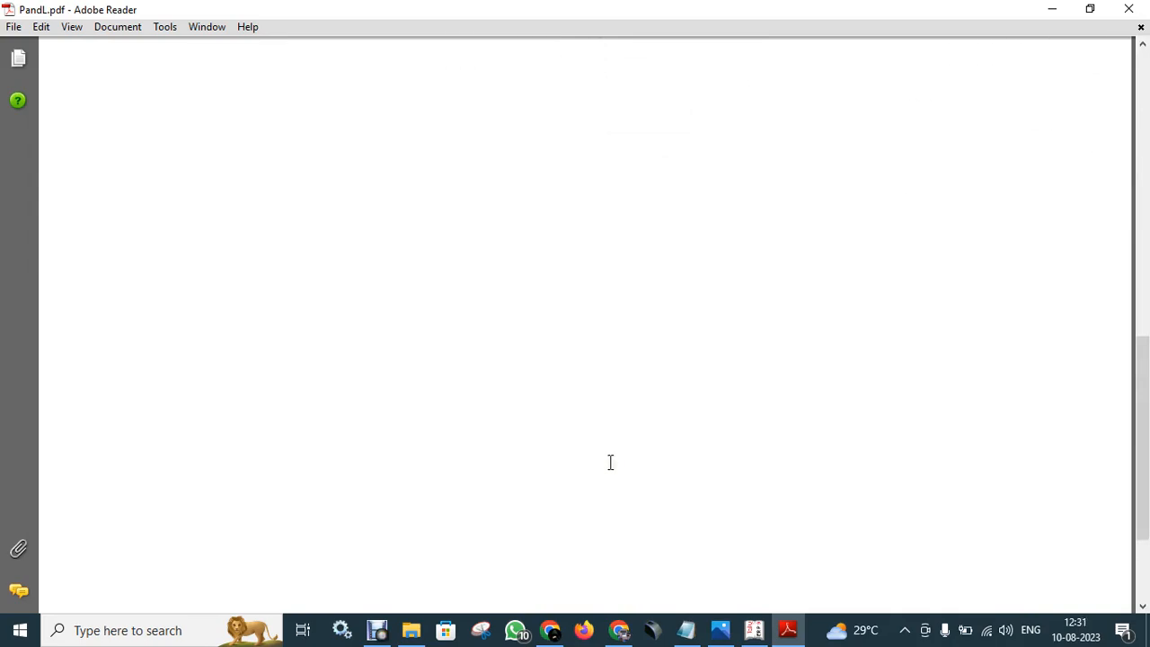
{"action": "left_click", "coordinate": [753, 630]}
- Close Profit & Loss without quitting Tally and review Ratio Analysis, showing Current Ratio 4.00 : 1
{"action": "key", "text": "Escape"}
{"action": "key", "text": "Escape"}
{"action": "key", "text": "n"}
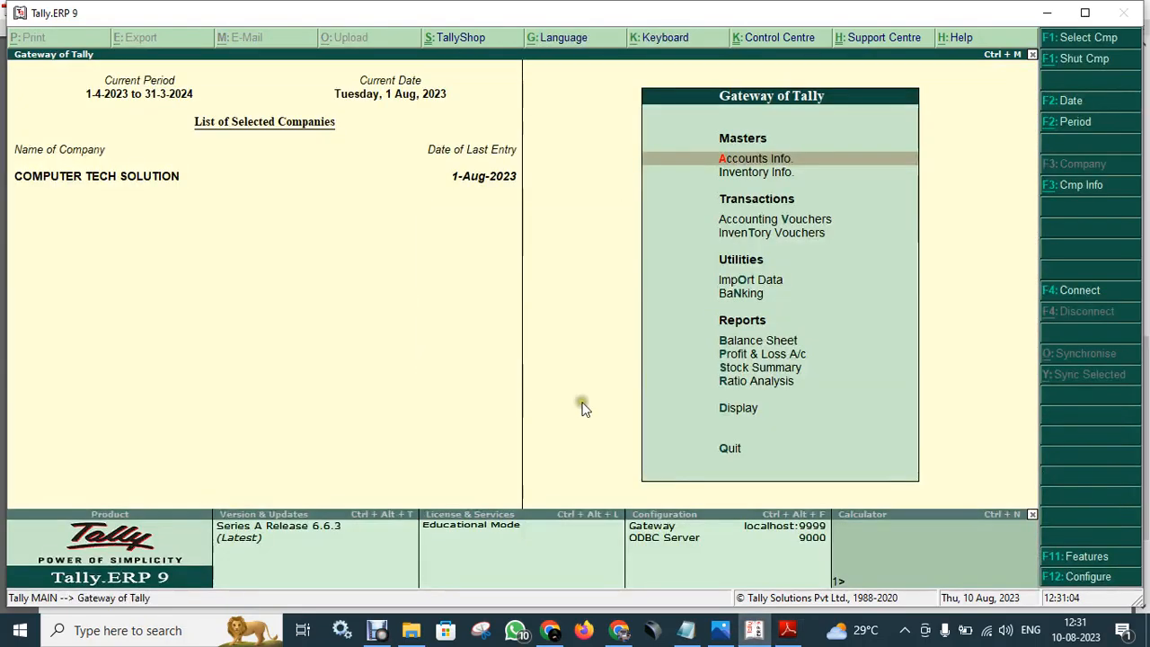
{"action": "left_click", "coordinate": [750, 382]}
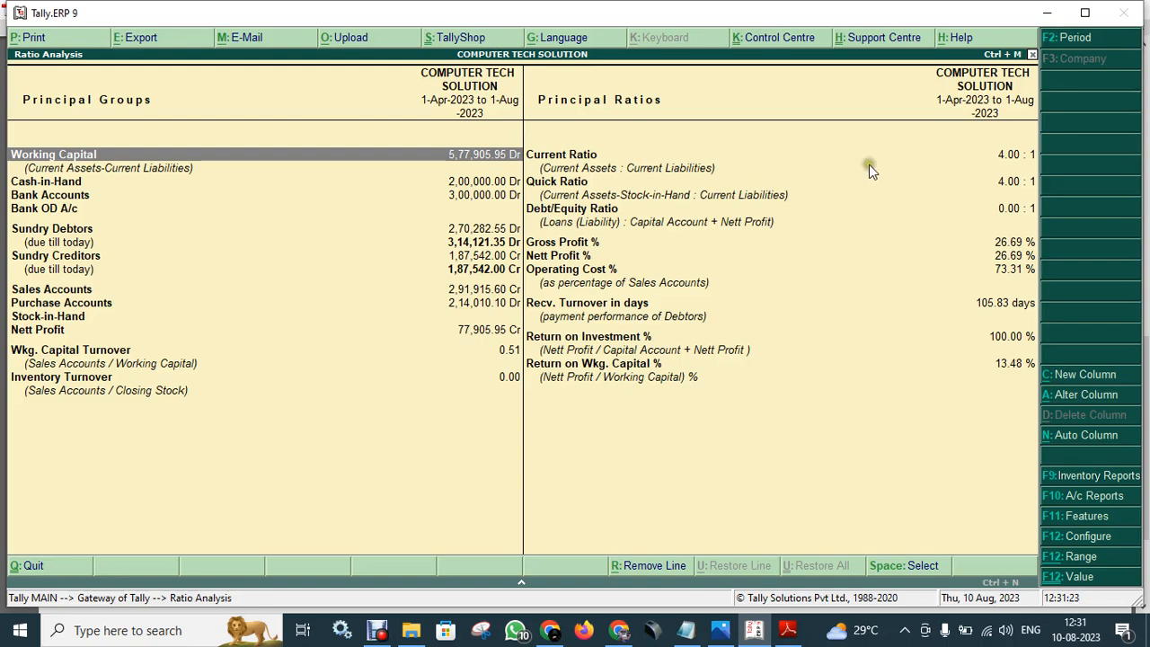
{"action": "key", "text": "Escape"}
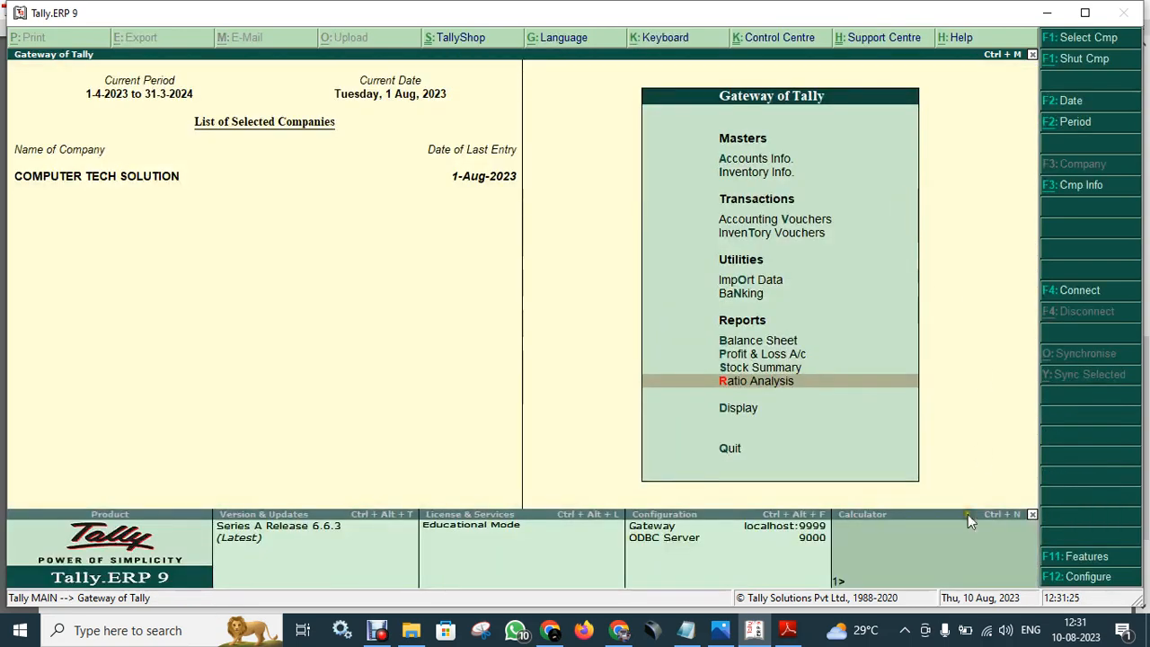
{"action": "left_click", "coordinate": [786, 384]}
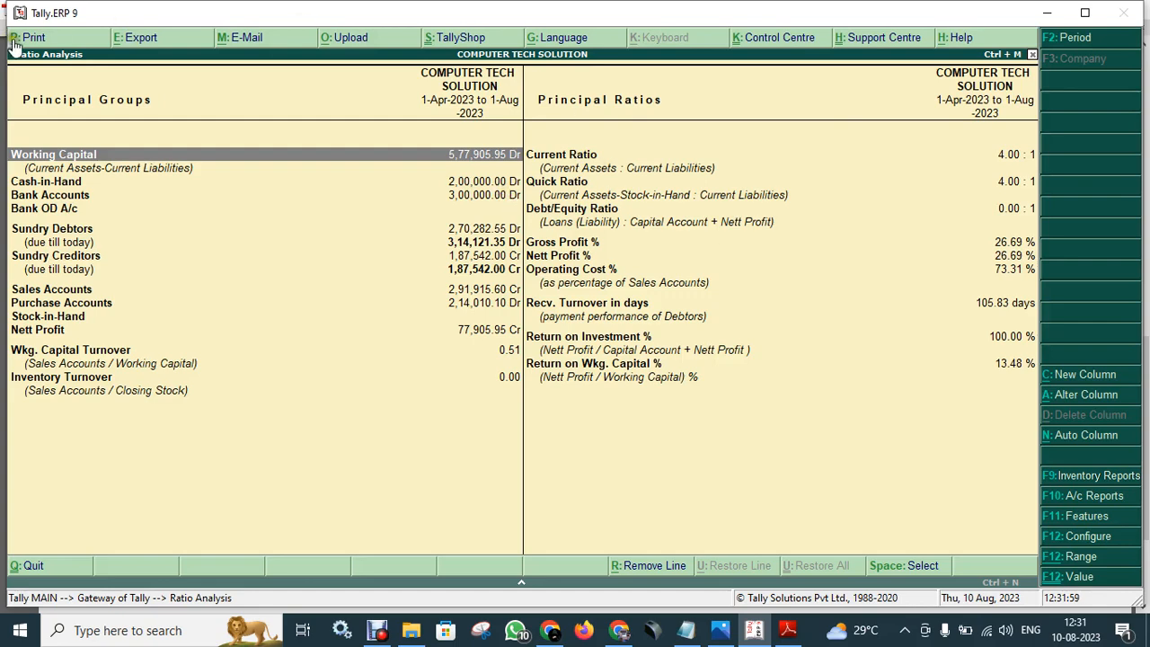
{"action": "key", "text": "Escape"}
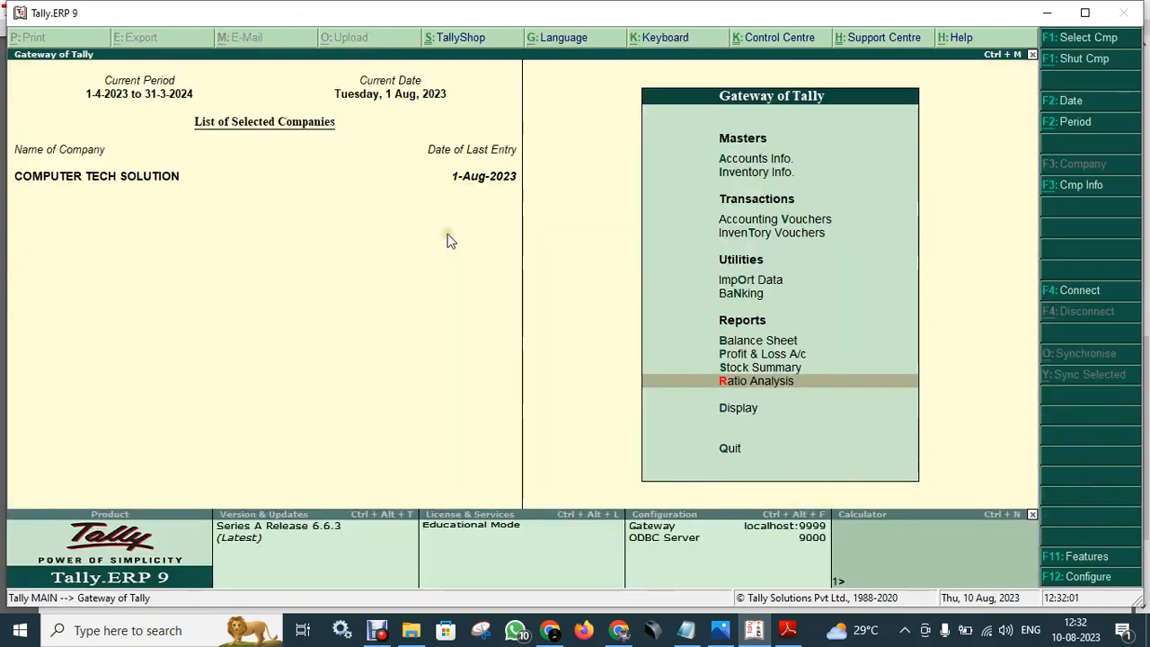
- Check the empty Stock Summary, then close it while declining to quit Tally
{"action": "left_click", "coordinate": [789, 367]}
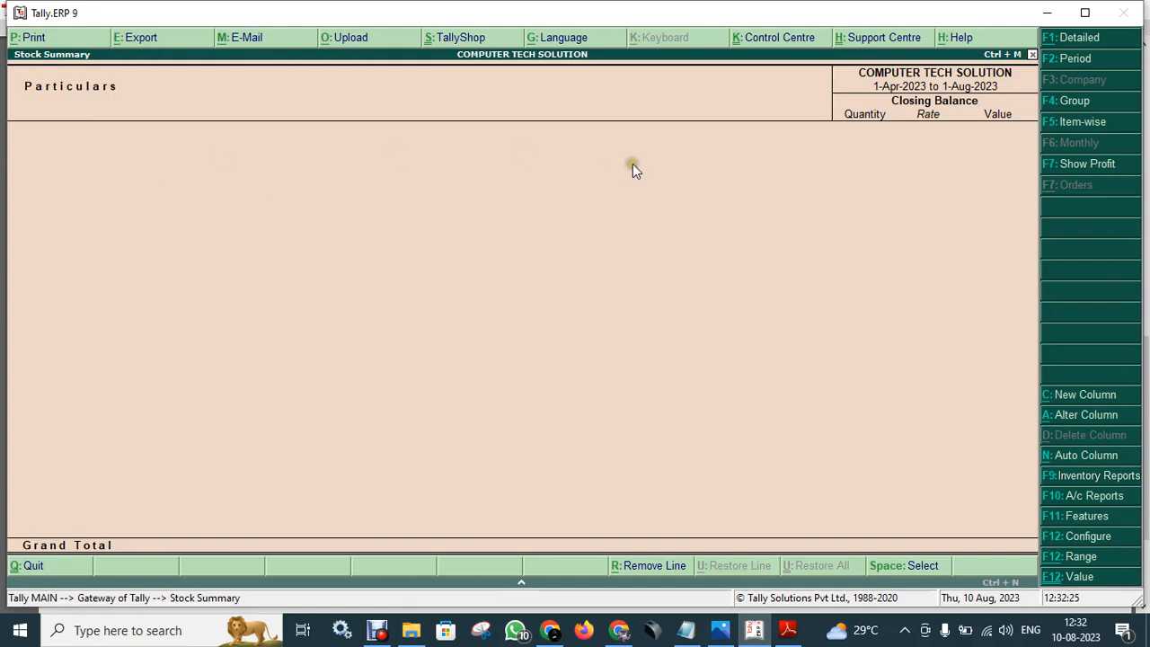
{"action": "key", "text": "Escape"}
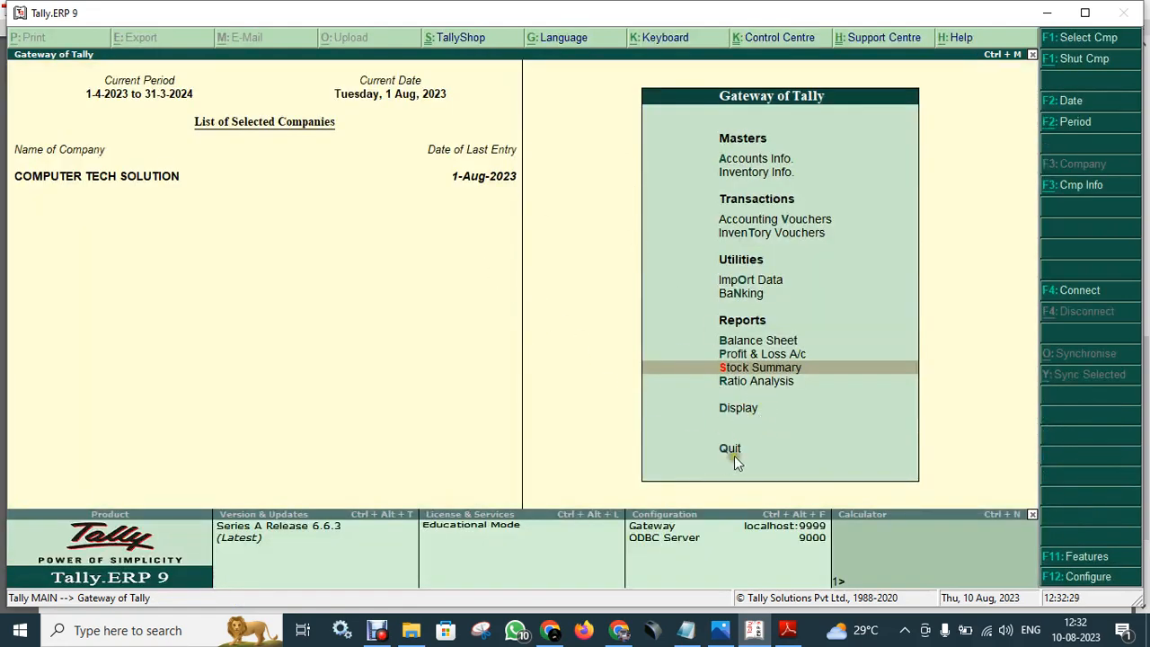
{"action": "left_click", "coordinate": [730, 448]}
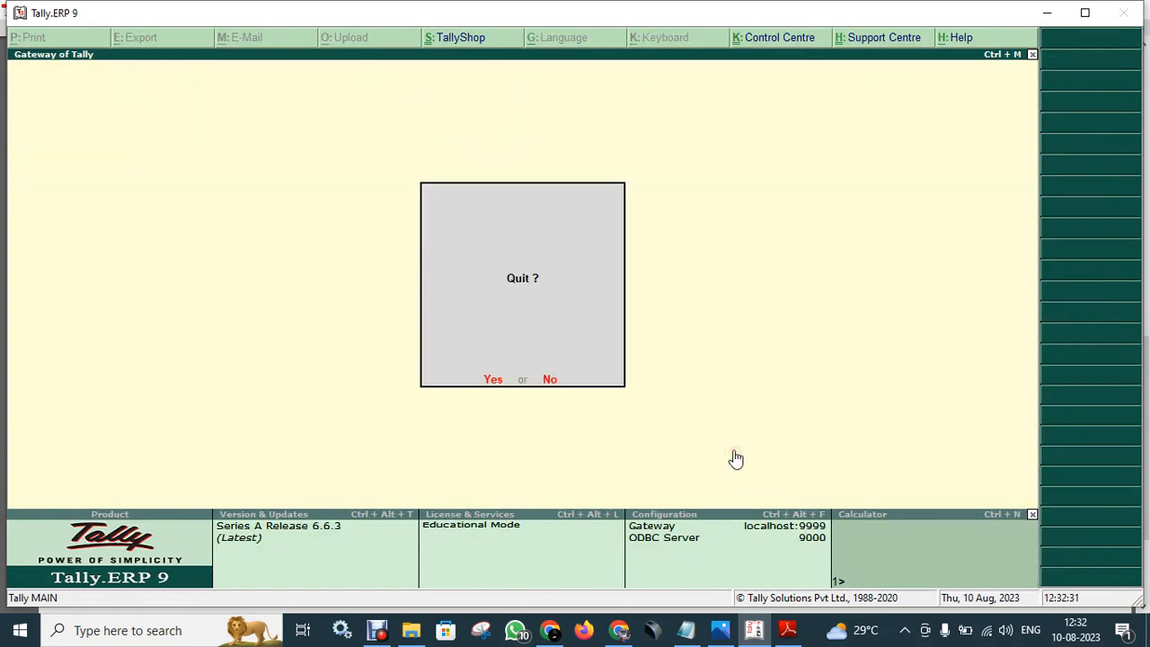
{"action": "key", "text": "n"}
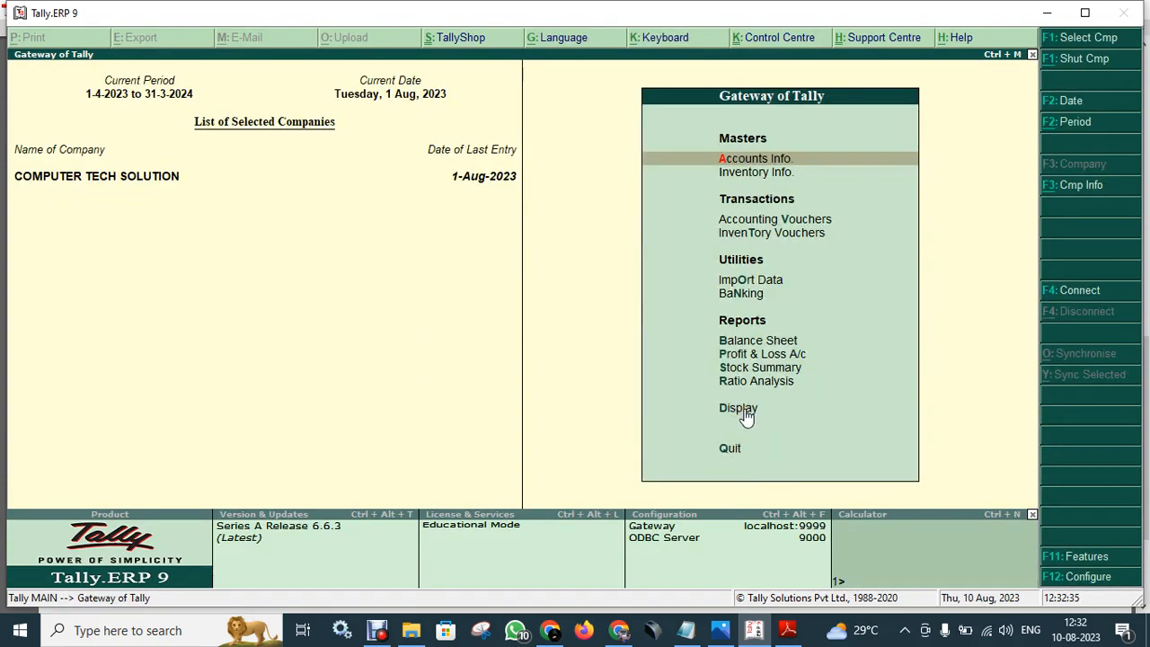
- Open the Day Book for 1-Aug-2023 listing seven vouchers from Contra through Purchase
{"action": "left_click", "coordinate": [742, 410]}
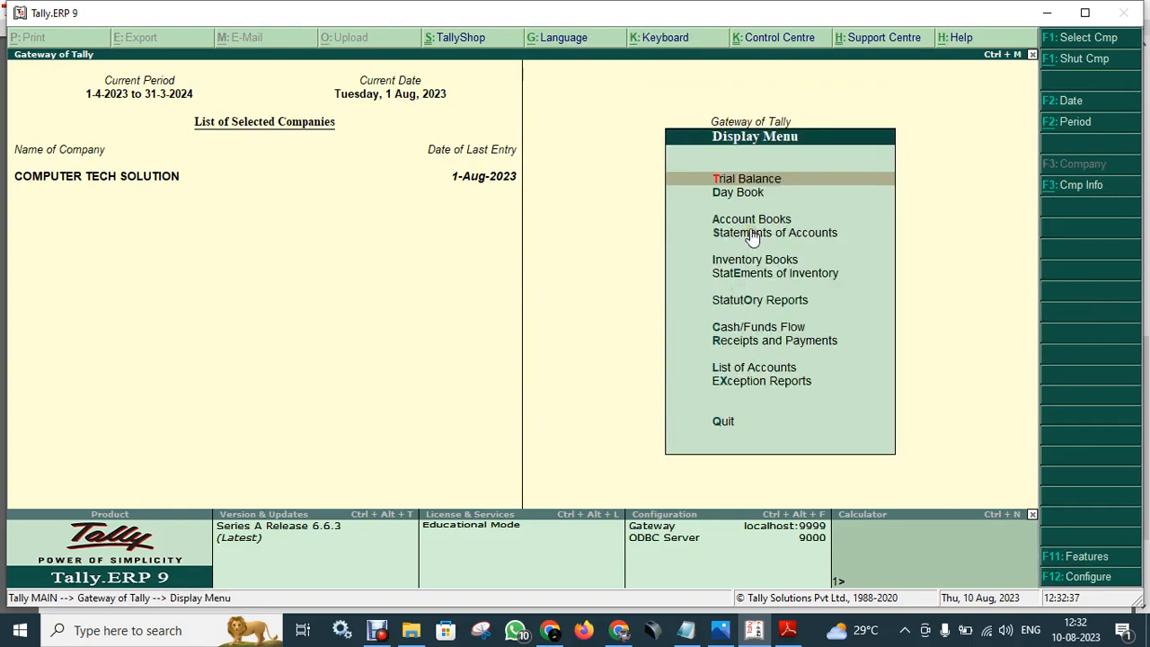
{"action": "key", "text": "Escape"}
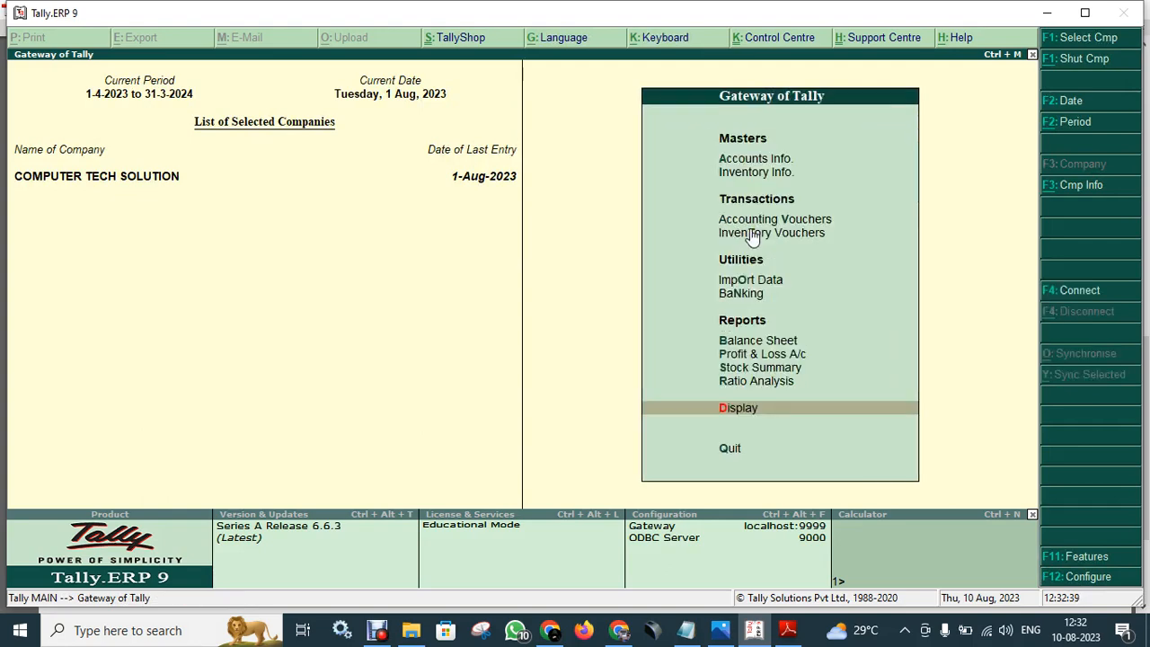
{"action": "left_click", "coordinate": [744, 411]}
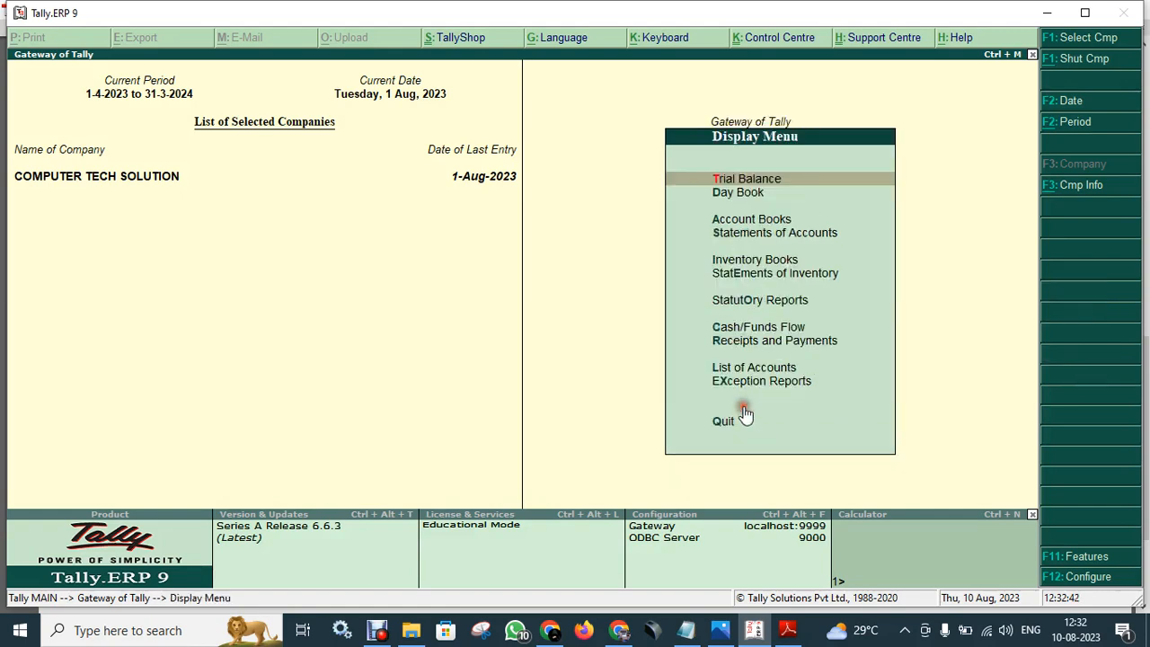
{"action": "left_click", "coordinate": [742, 194]}
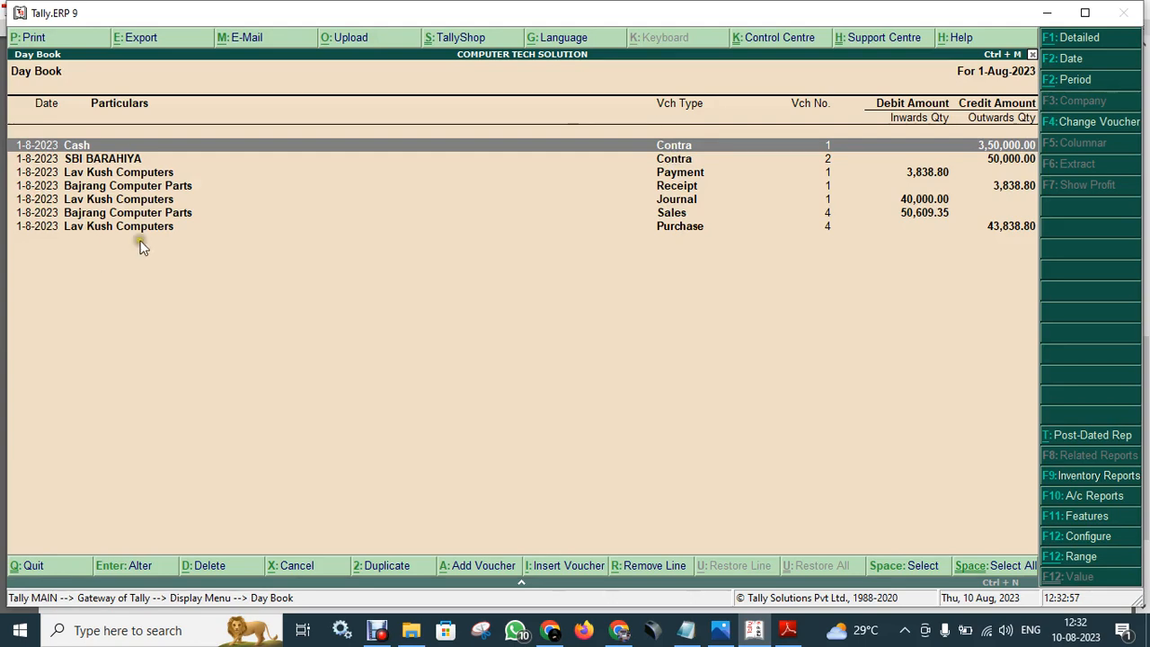
- Open the Lav Kush Computers purchase voucher from the Day Book and leave it unchanged
{"action": "key", "text": "Down"}
{"action": "key", "text": "Down"}
{"action": "key", "text": "Down"}
{"action": "key", "text": "Down"}
{"action": "key", "text": "Down"}
{"action": "key", "text": "Down"}
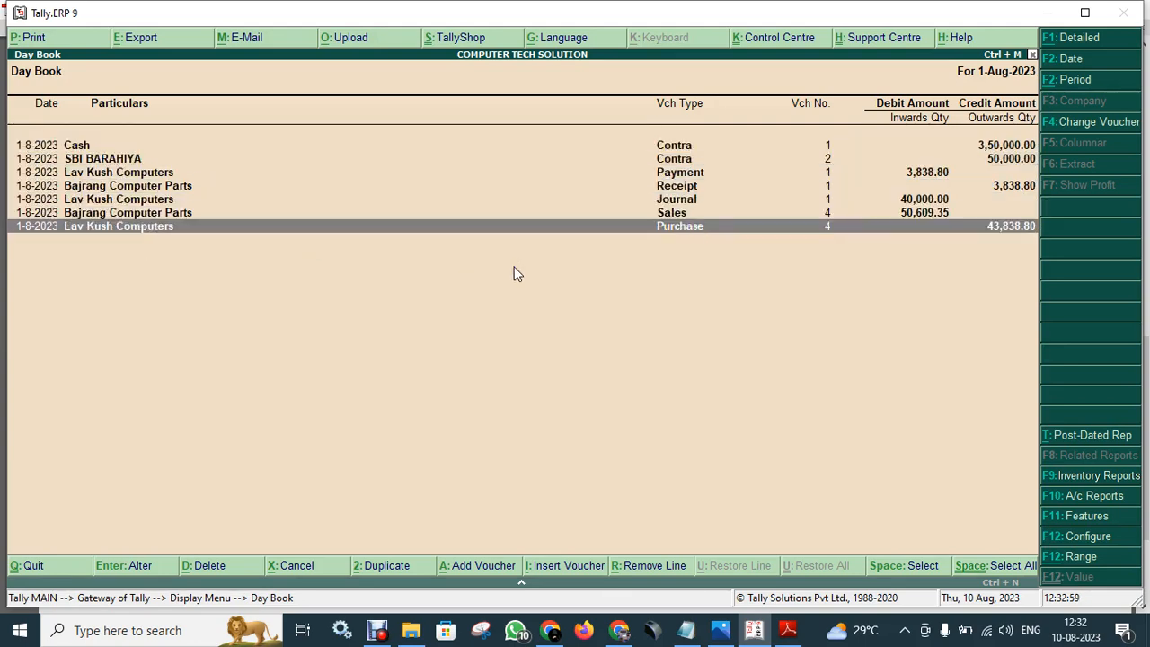
{"action": "key", "text": "Return"}
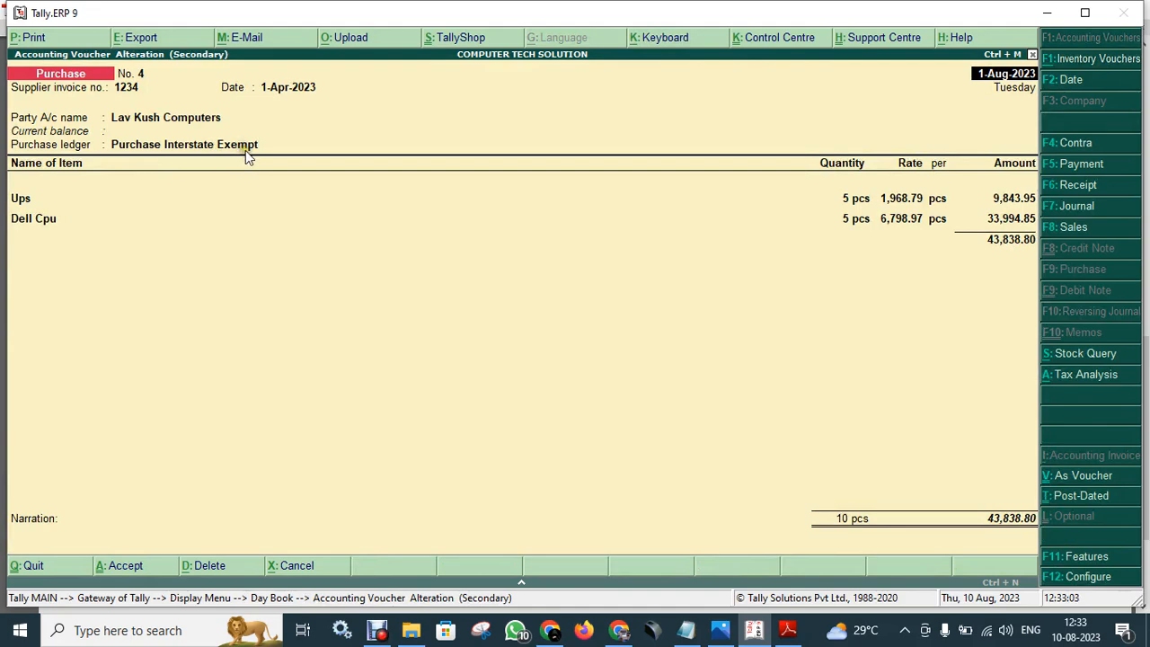
{"action": "key", "text": "Return"}
{"action": "key", "text": "Return"}
{"action": "key", "text": "Return"}
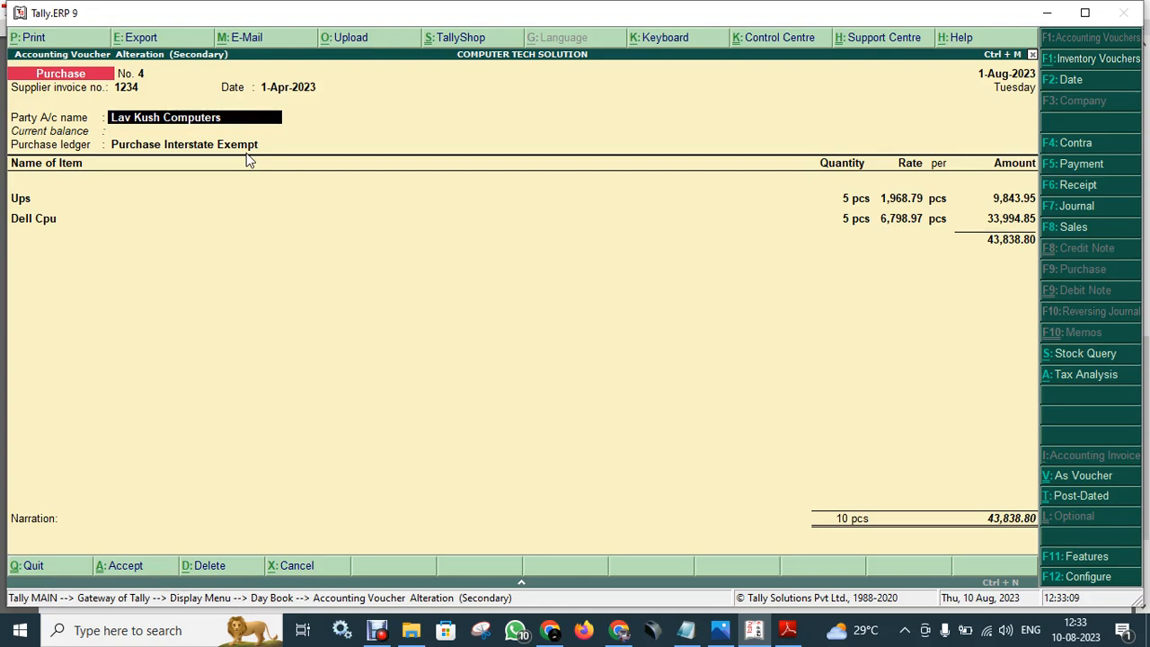
{"action": "key", "text": "Escape"}
{"action": "key", "text": "Escape"}
{"action": "key", "text": "Return"}
{"action": "key", "text": "Escape"}
{"action": "key", "text": "Escape"}
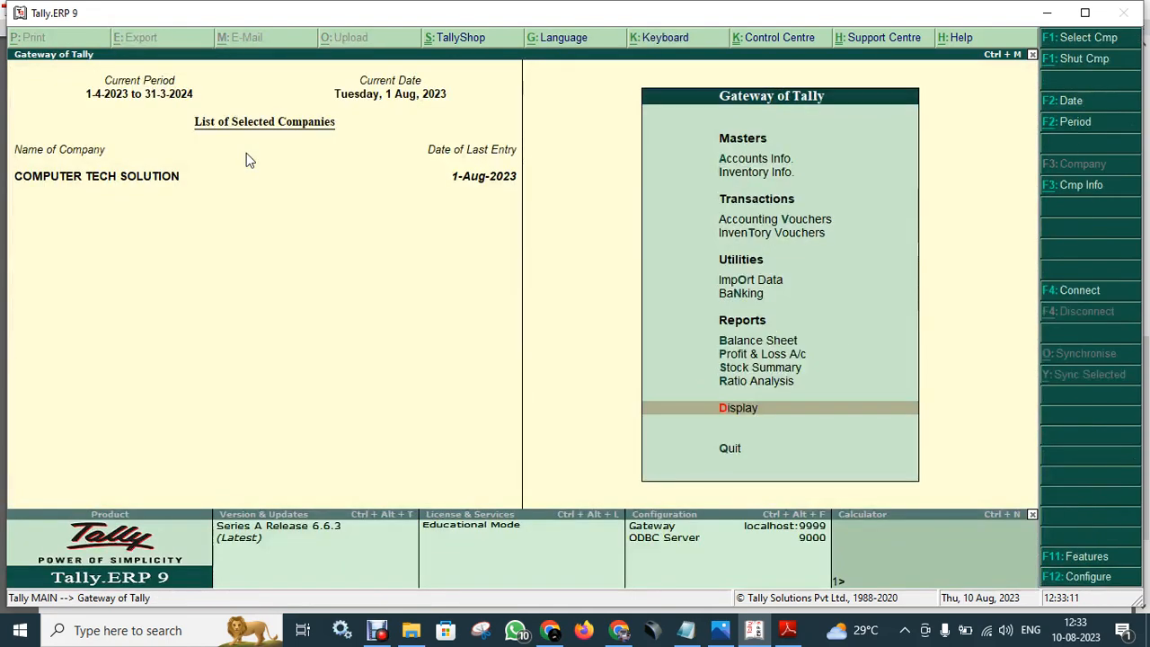
- View the Lav Kush Computers ledger under Sundry Creditors via Ledgers > Alter without changes
{"action": "left_click", "coordinate": [760, 160]}
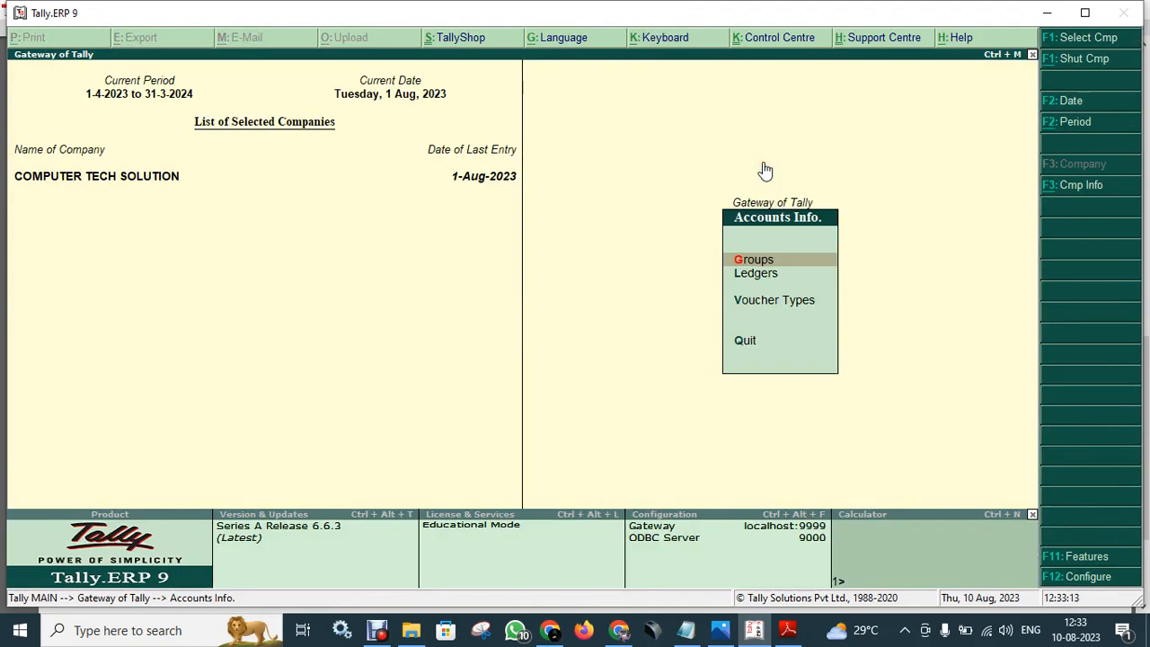
{"action": "key", "text": "Down"}
{"action": "key", "text": "Return"}
{"action": "key", "text": "Down"}
{"action": "key", "text": "Down"}
{"action": "key", "text": "Return"}
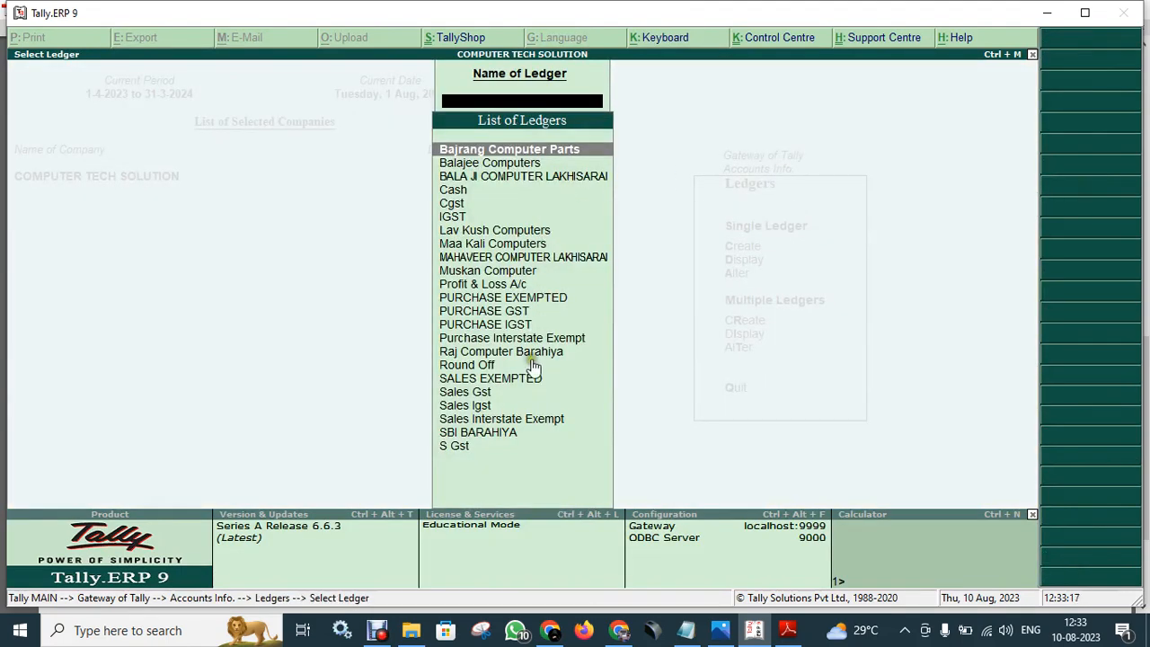
{"action": "key", "text": "Down"}
{"action": "key", "text": "Down"}
{"action": "key", "text": "Down"}
{"action": "key", "text": "Down"}
{"action": "key", "text": "Down"}
{"action": "key", "text": "Down"}
{"action": "key", "text": "Down"}
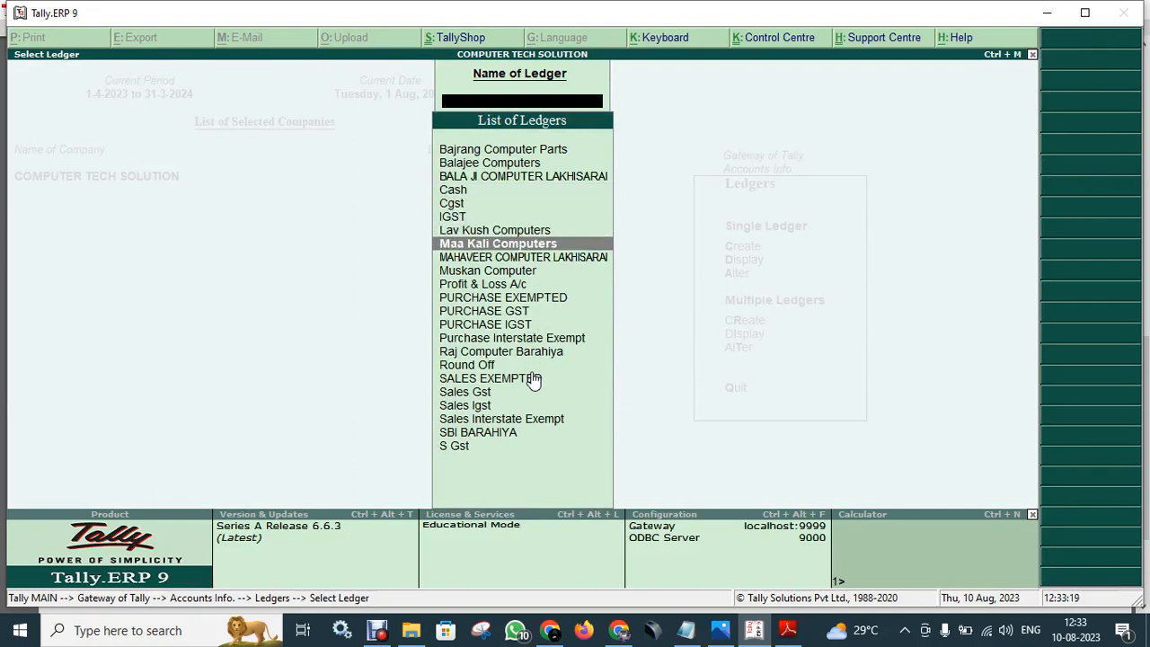
{"action": "key", "text": "Up"}
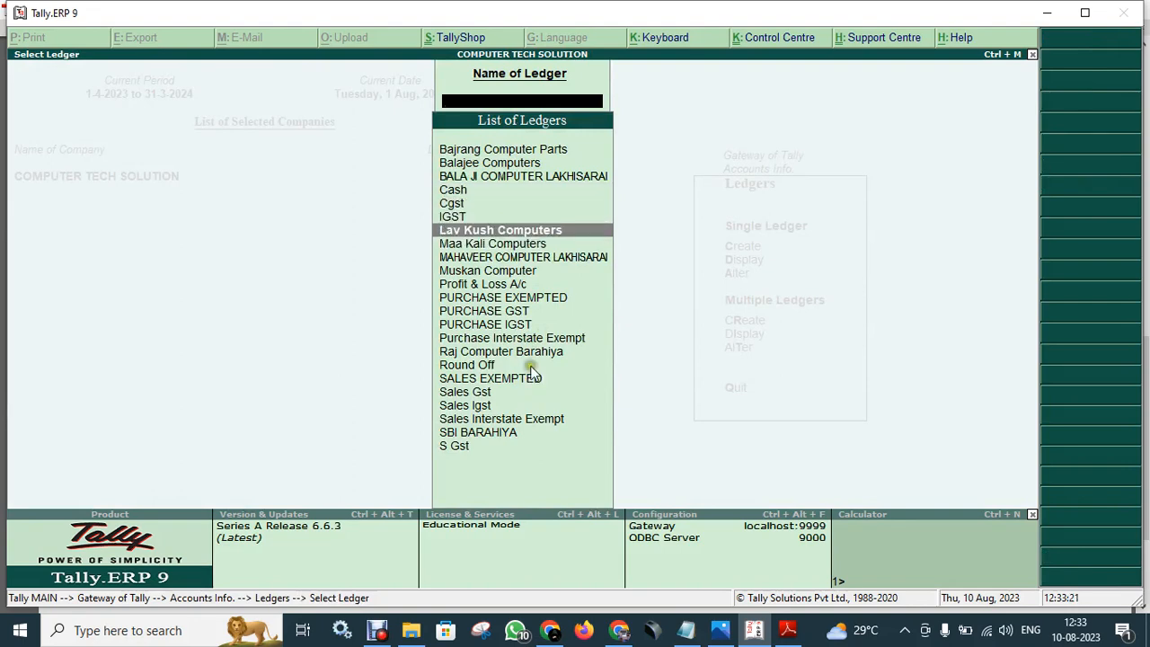
{"action": "key", "text": "Return"}
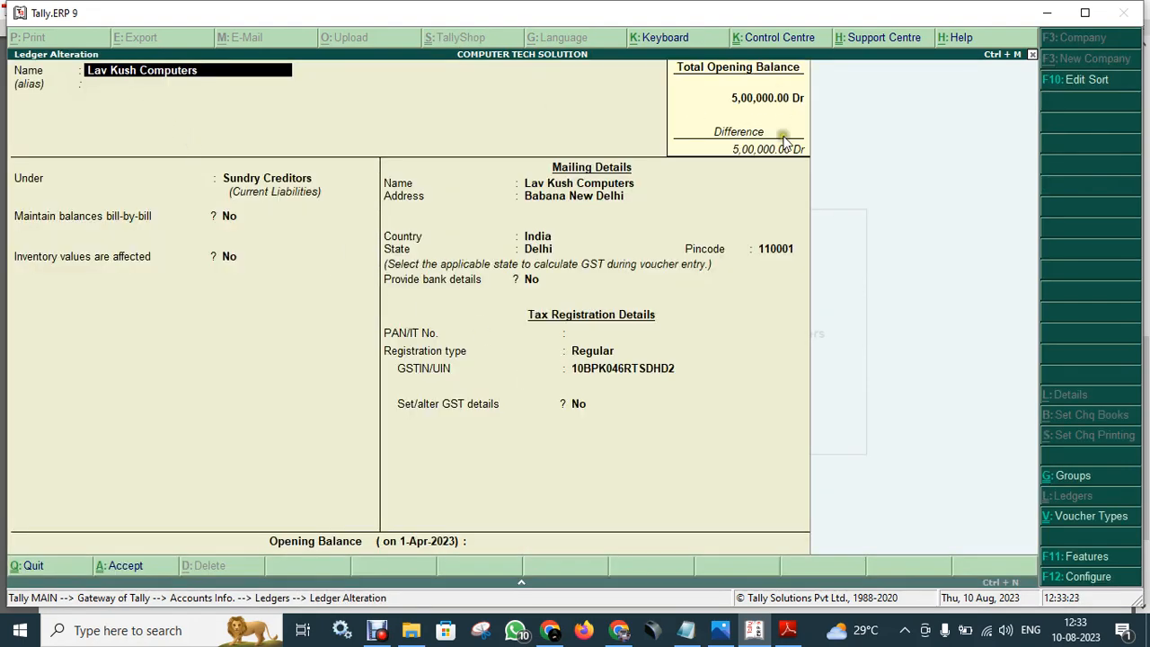
{"action": "key", "text": "BackSpace"}
{"action": "key", "text": "Escape"}
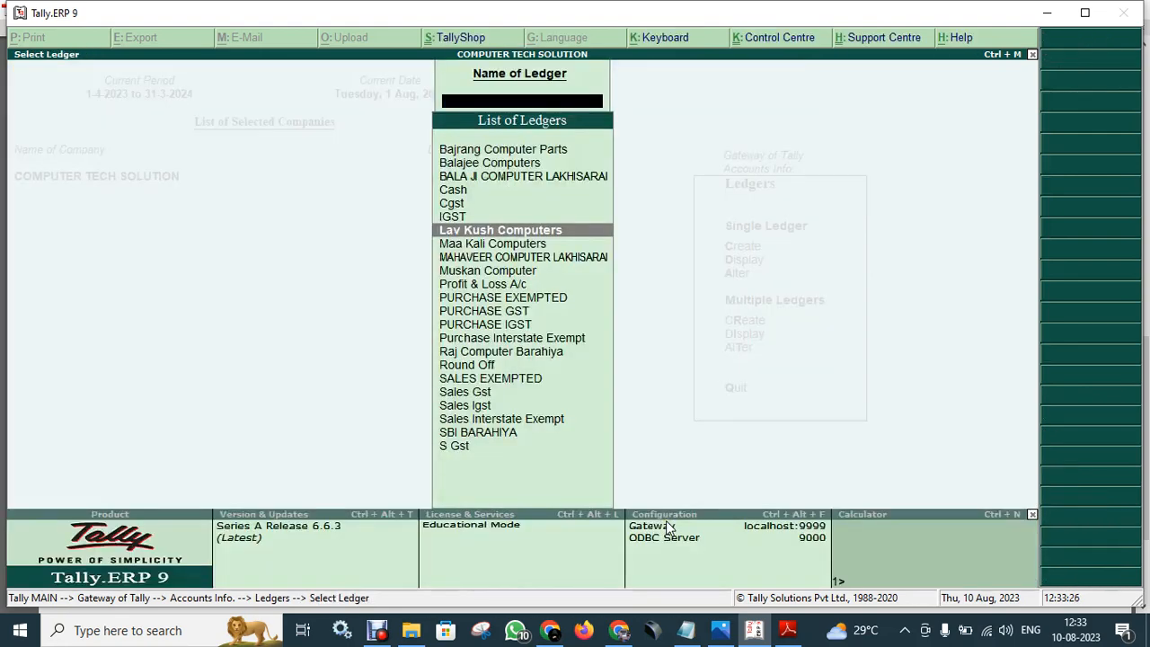
{"action": "key", "text": "Escape"}
{"action": "key", "text": "Escape"}
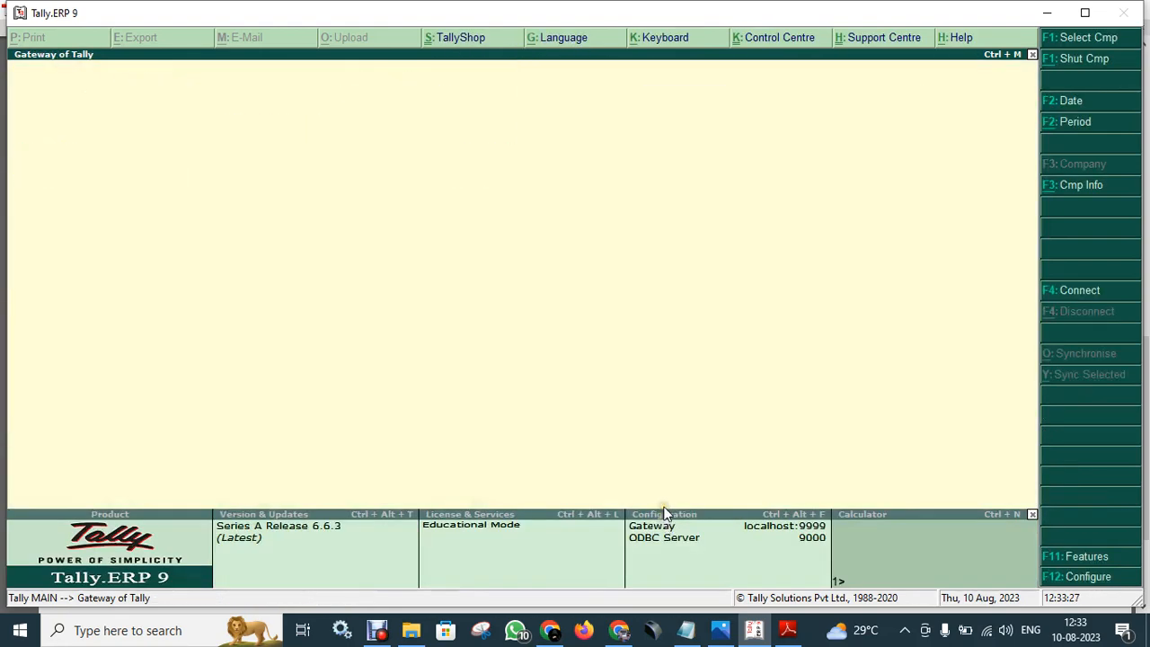
- Open Lav Kush Computers purchase voucher No. 4 from the Day Book for alteration
{"action": "key", "text": "Down"}
{"action": "key", "text": "Down"}
{"action": "key", "text": "Down"}
{"action": "key", "text": "Down"}
{"action": "key", "text": "Down"}
{"action": "key", "text": "Down"}
{"action": "key", "text": "Down"}
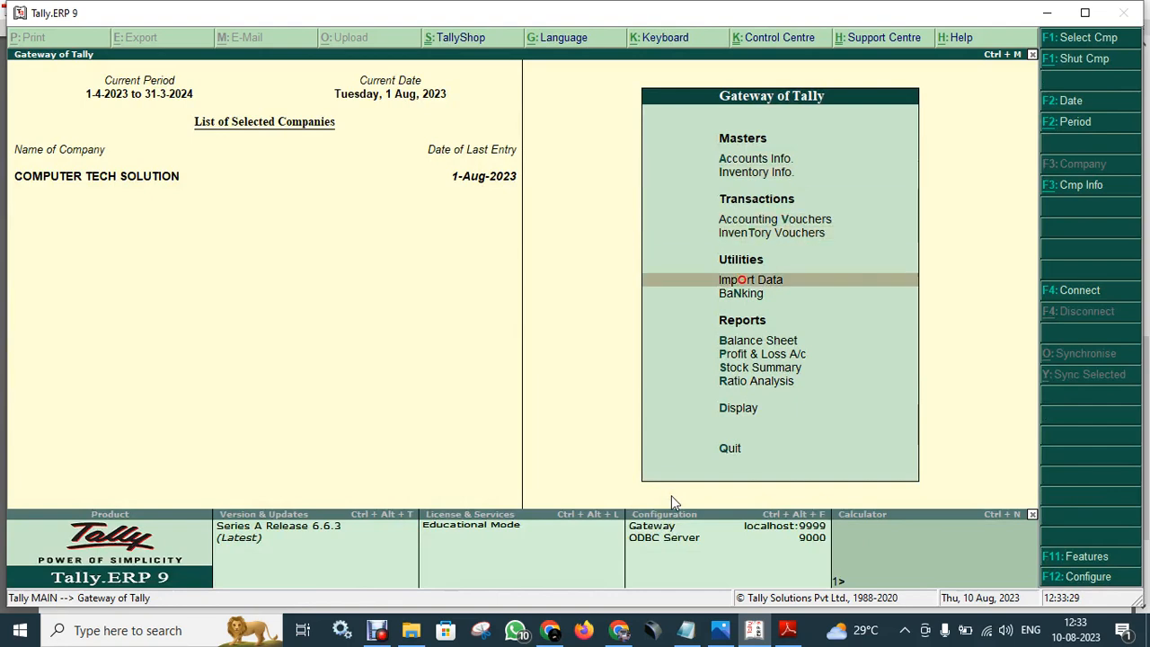
{"action": "key", "text": "Down"}
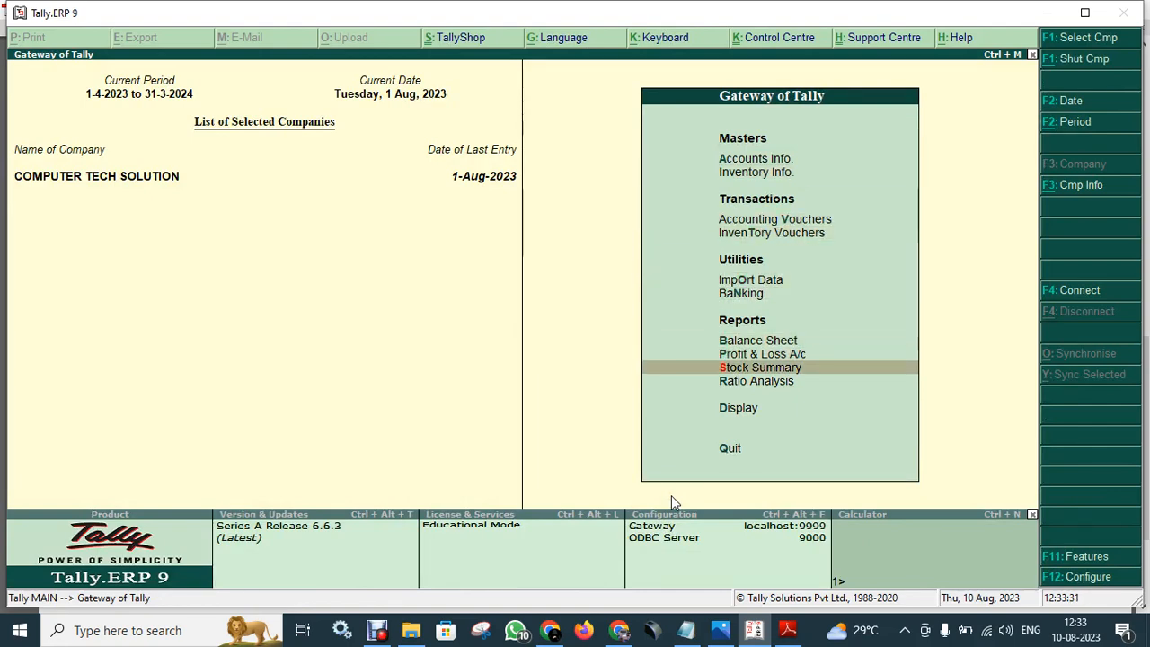
{"action": "key", "text": "Down"}
{"action": "key", "text": "Down"}
{"action": "key", "text": "Return"}
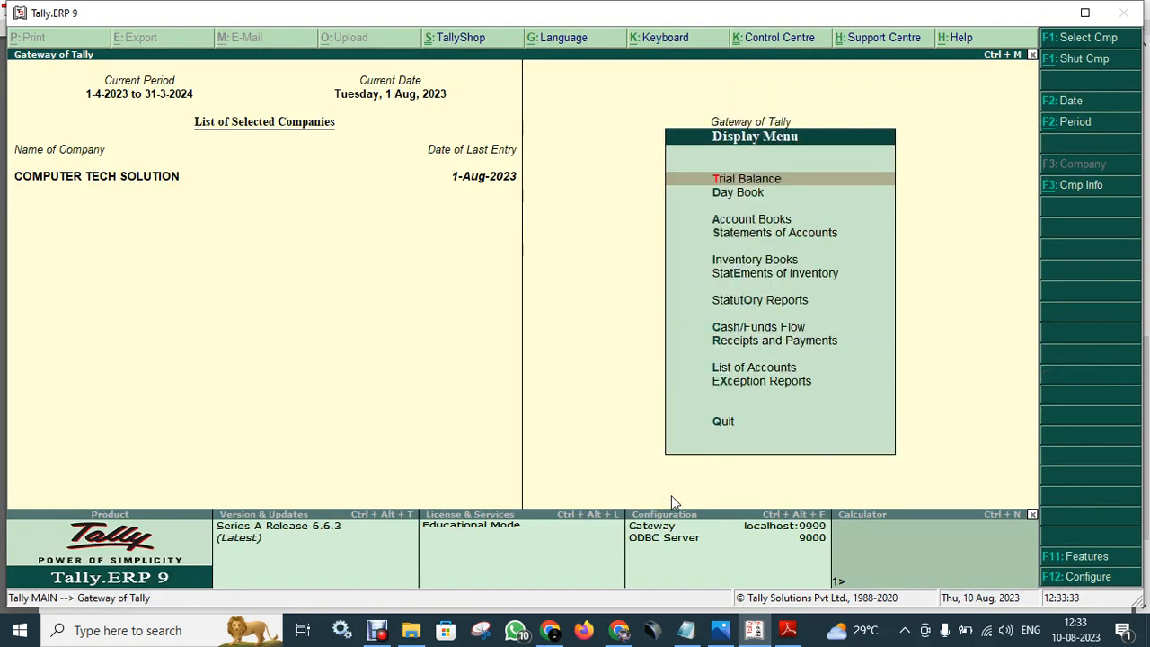
{"action": "key", "text": "Down"}
{"action": "key", "text": "Return"}
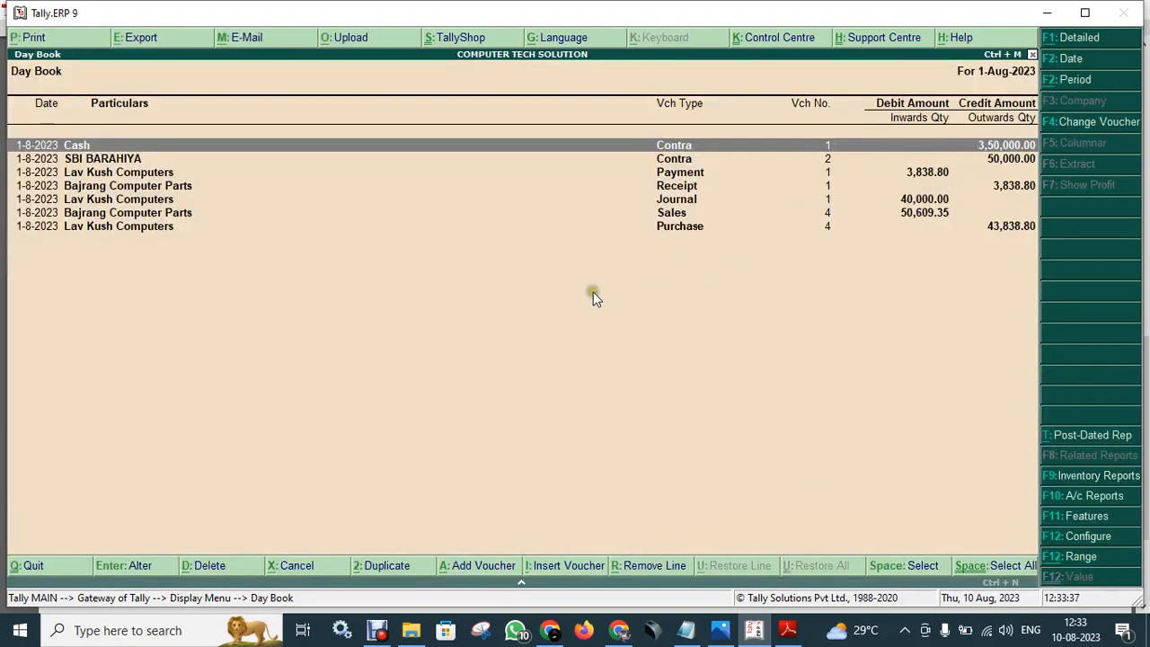
{"action": "left_click", "coordinate": [131, 227]}
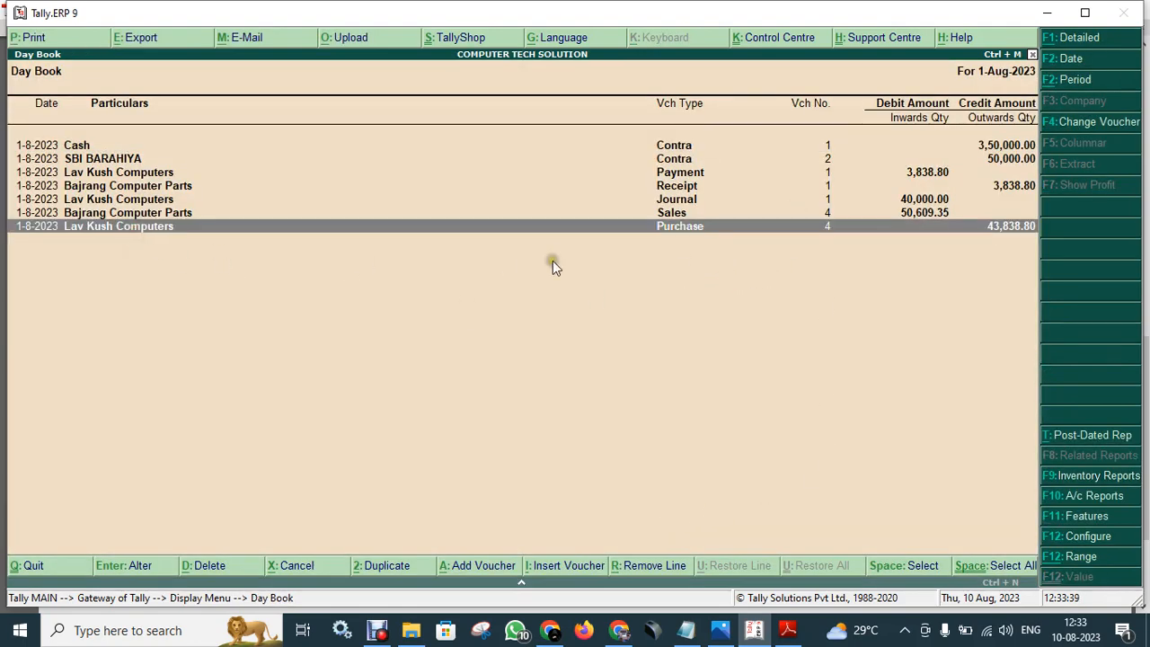
{"action": "key", "text": "Return"}
{"action": "key", "text": "Return"}
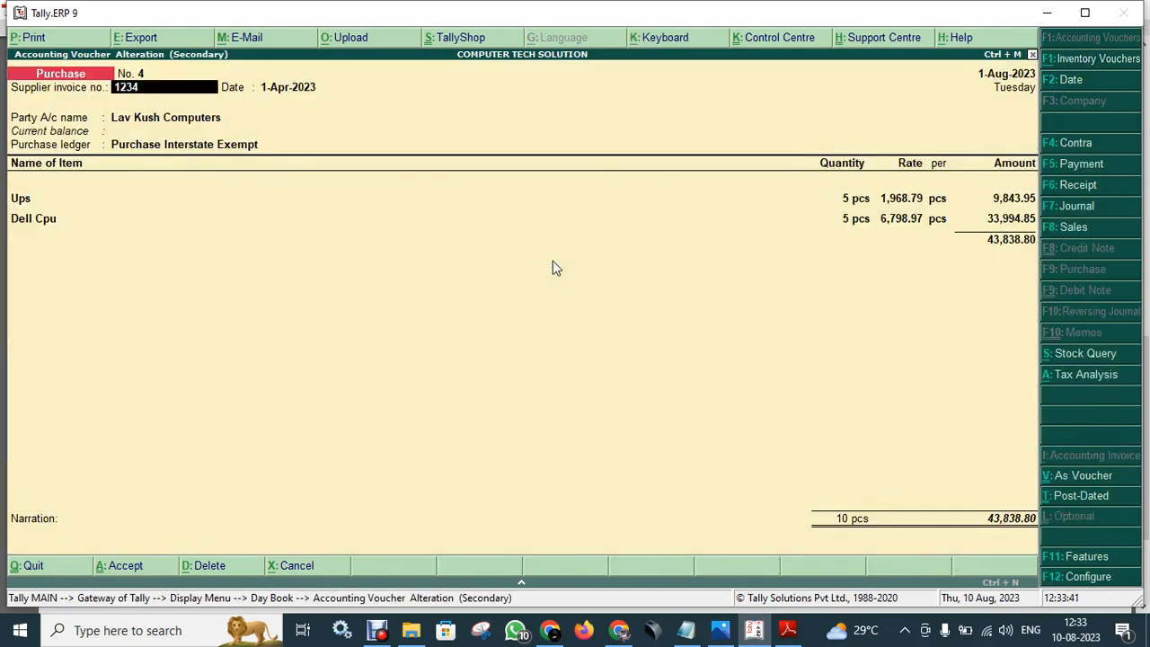
{"action": "key", "text": "Return"}
{"action": "key", "text": "Return"}
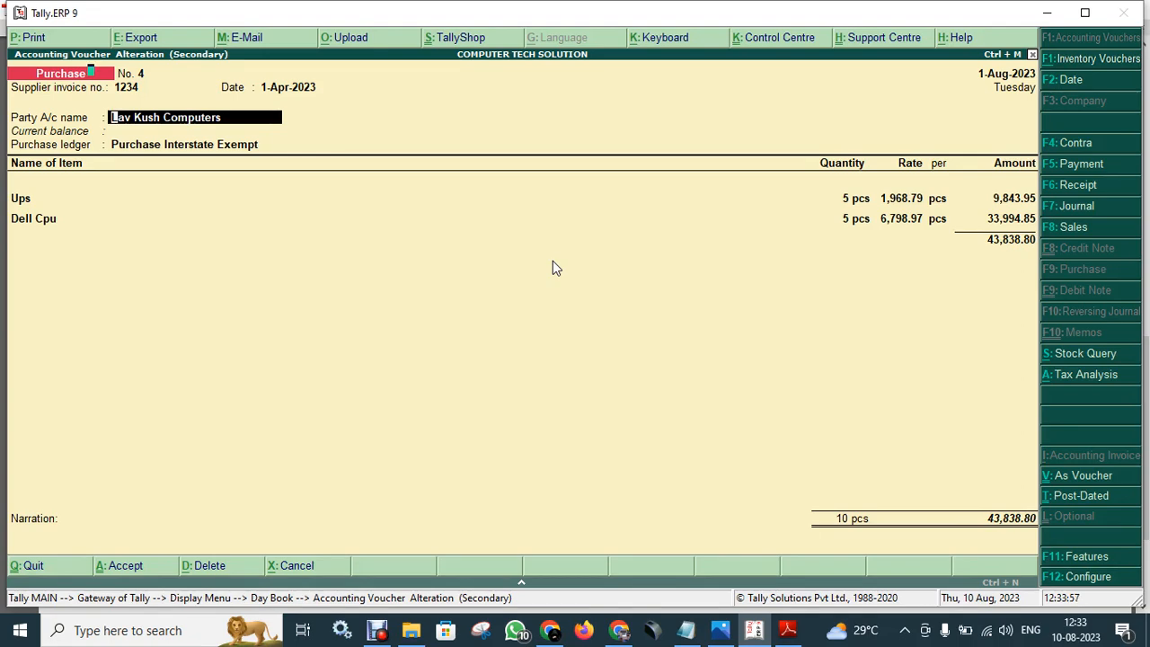
- Review the Lav Kush Computers ledger from the voucher, Regular-registered in Delhi, and accept it unchanged
{"action": "key", "text": "ctrl+Return"}
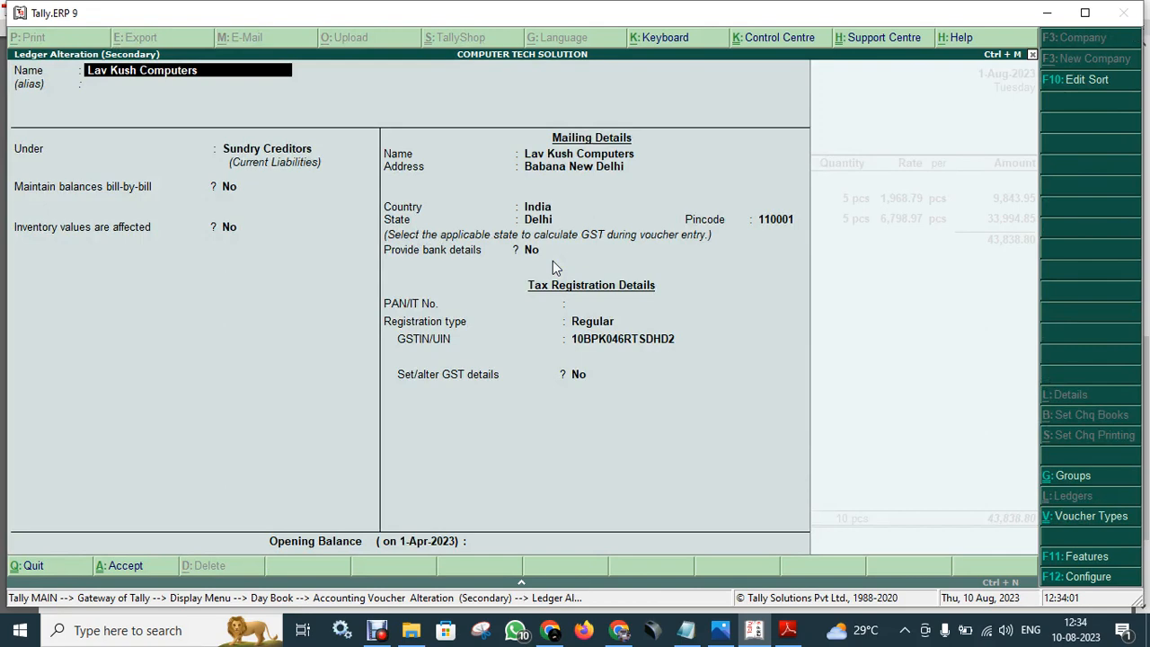
{"action": "key", "text": "Return"}
{"action": "key", "text": "Return"}
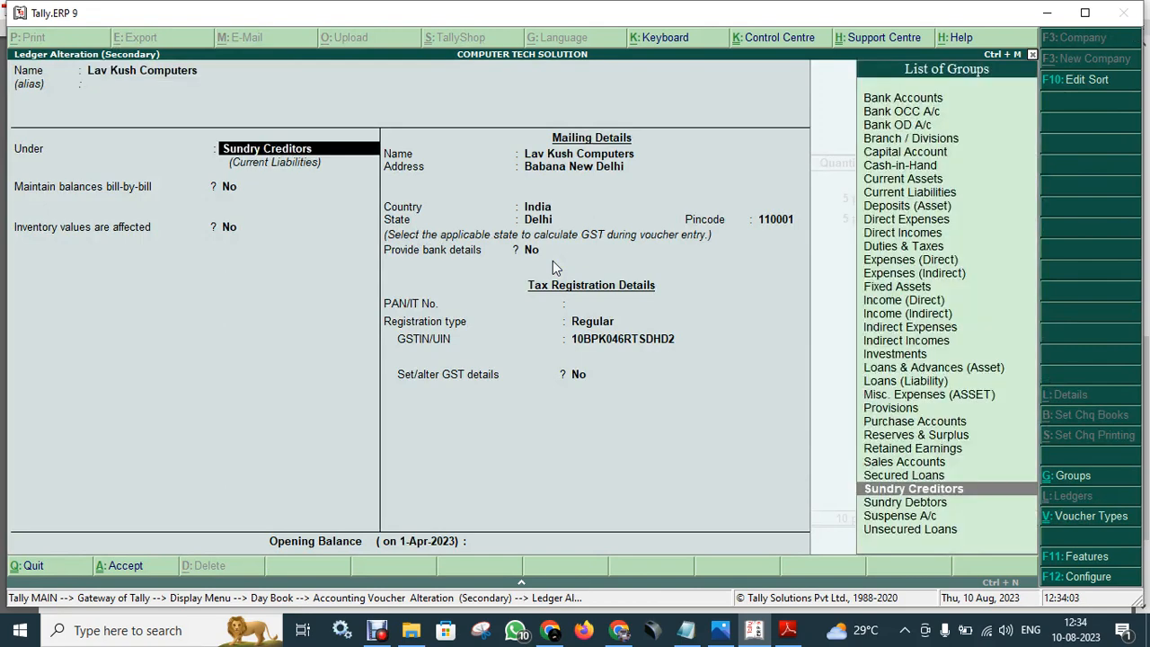
{"action": "key", "text": "Return"}
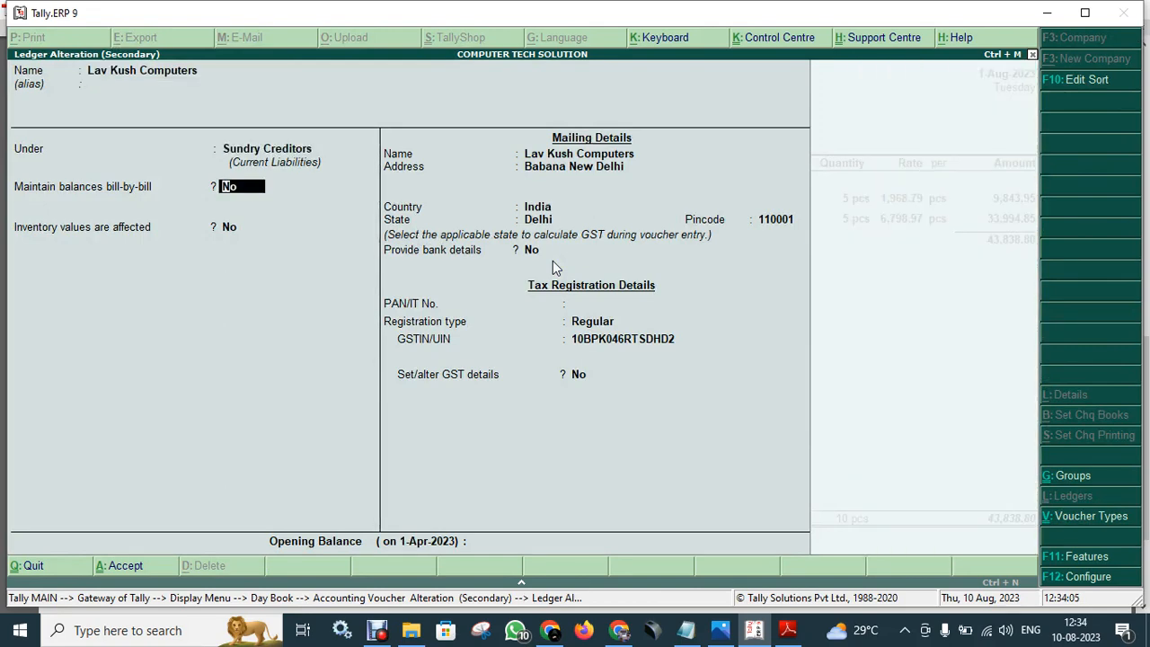
{"action": "key", "text": "Return"}
{"action": "key", "text": "Return"}
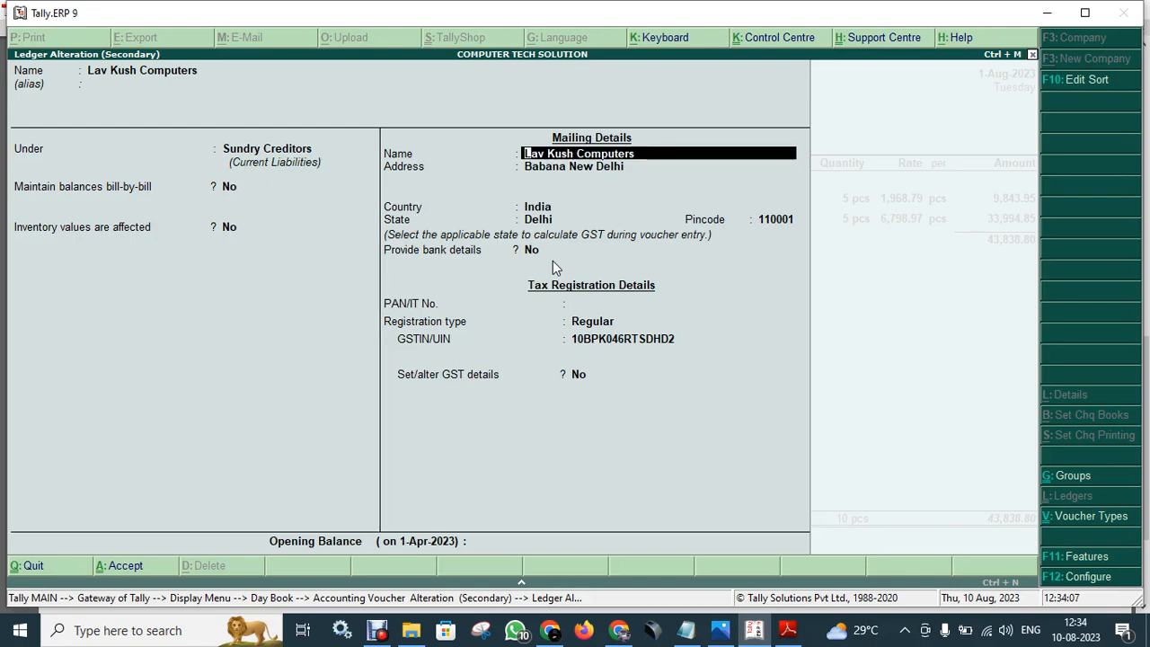
{"action": "key", "text": "Return"}
{"action": "key", "text": "Return"}
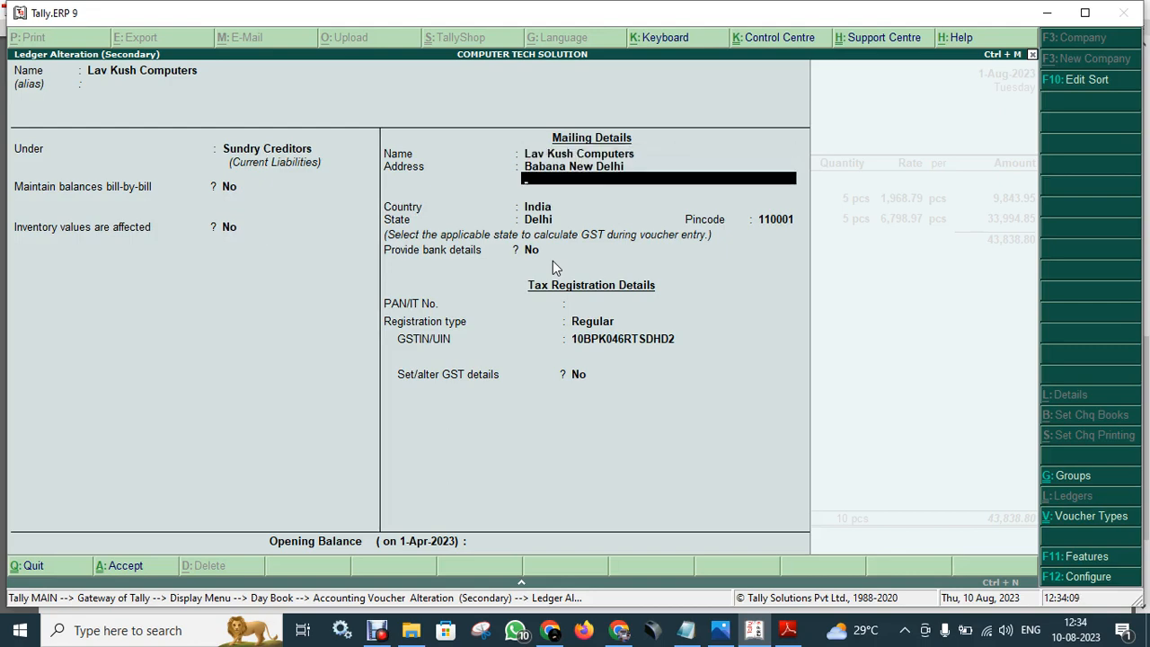
{"action": "key", "text": "Return"}
{"action": "key", "text": "Return"}
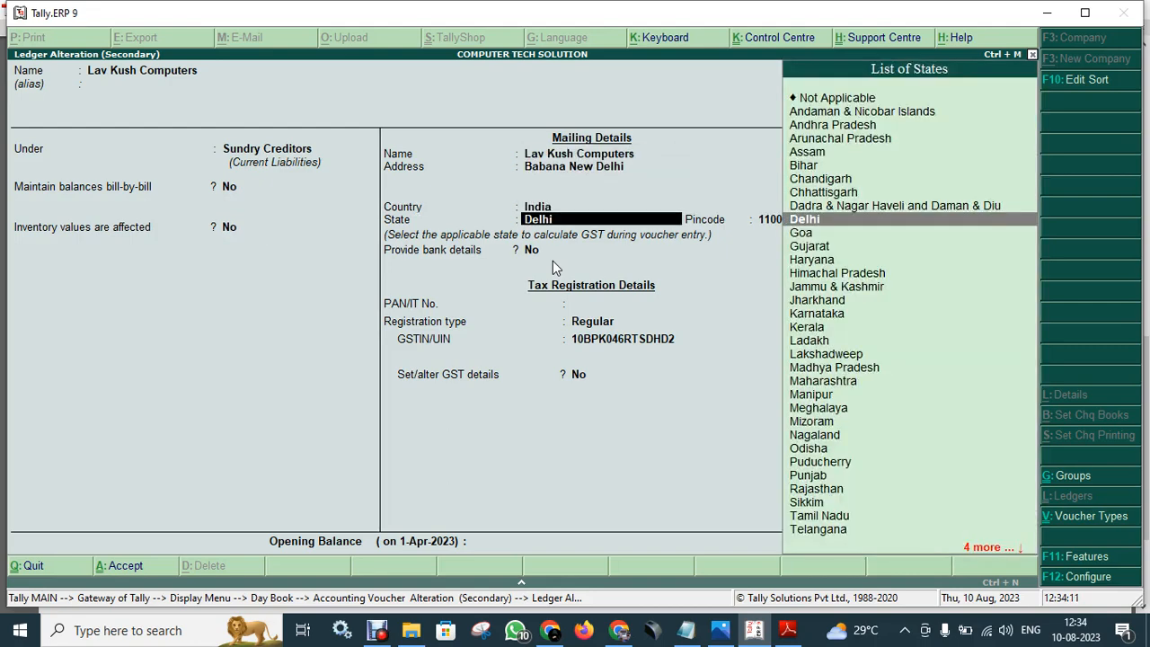
{"action": "key", "text": "Return"}
{"action": "key", "text": "Return"}
{"action": "key", "text": "Return"}
{"action": "key", "text": "Return"}
{"action": "key", "text": "Return"}
{"action": "key", "text": "Return"}
{"action": "key", "text": "Return"}
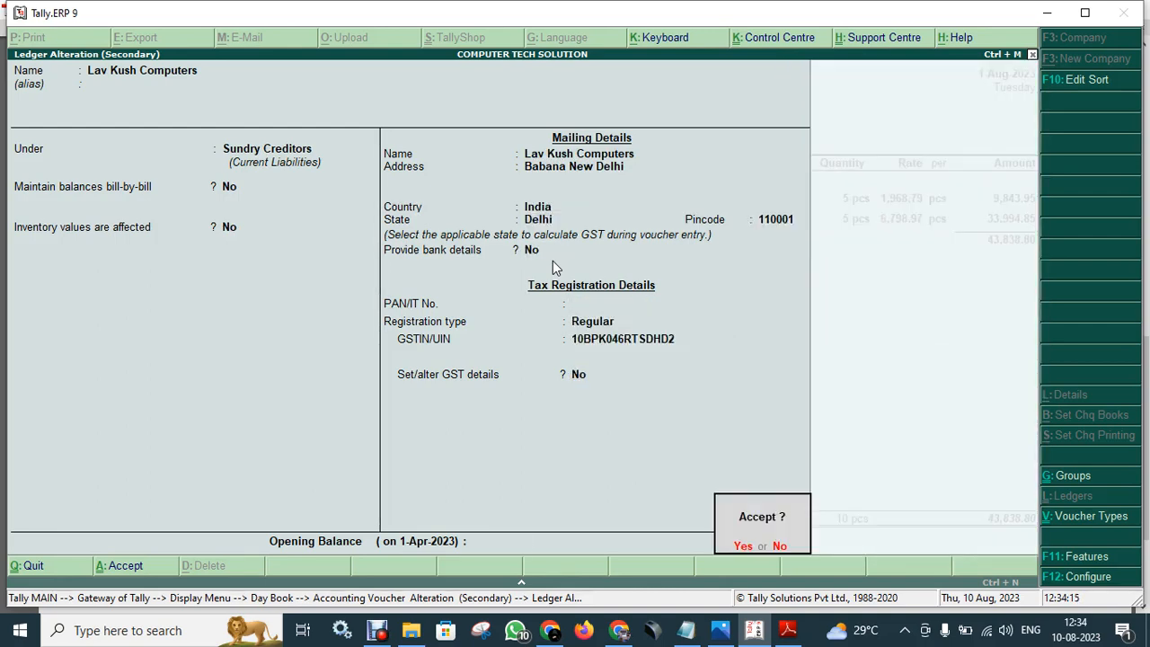
{"action": "key", "text": "Return"}
{"action": "key", "text": "Return"}
{"action": "key", "text": "Return"}
{"action": "key", "text": "Return"}
{"action": "key", "text": "Return"}
{"action": "key", "text": "Return"}
{"action": "key", "text": "Return"}
{"action": "key", "text": "Return"}
{"action": "key", "text": "Return"}
{"action": "key", "text": "Return"}
{"action": "key", "text": "Return"}
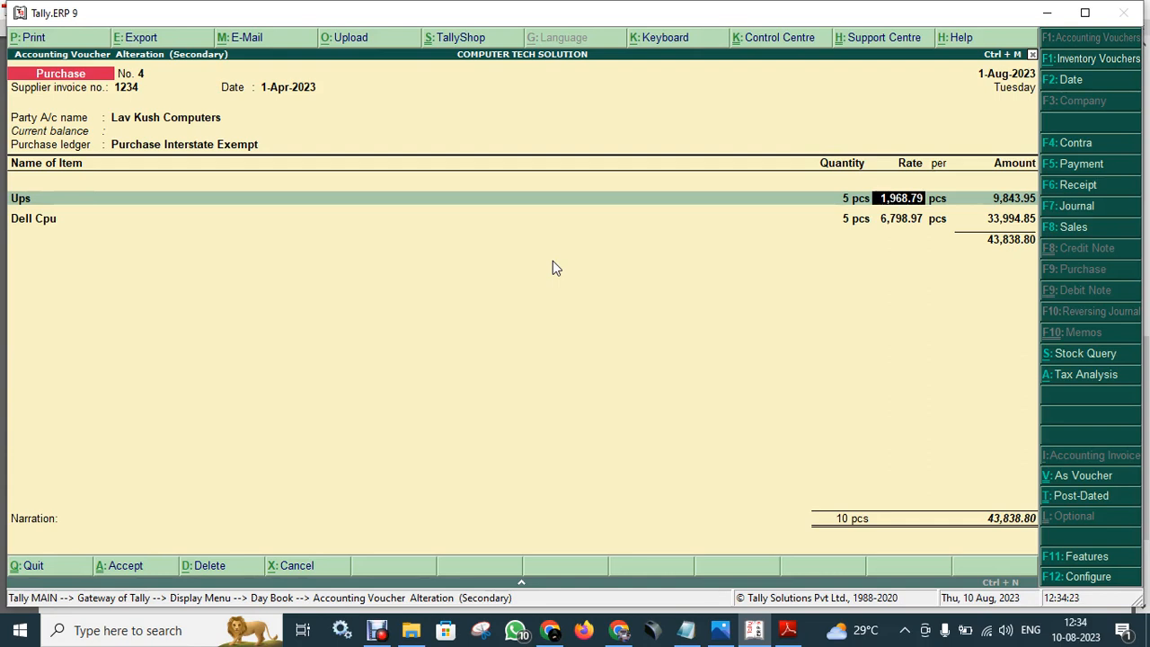
- Change the Ups rate to 1,897.00, save voucher No. 4 at 43,479.85, and return to the Day Book
{"action": "type", "text": "1897"}
{"action": "key", "text": "Return"}
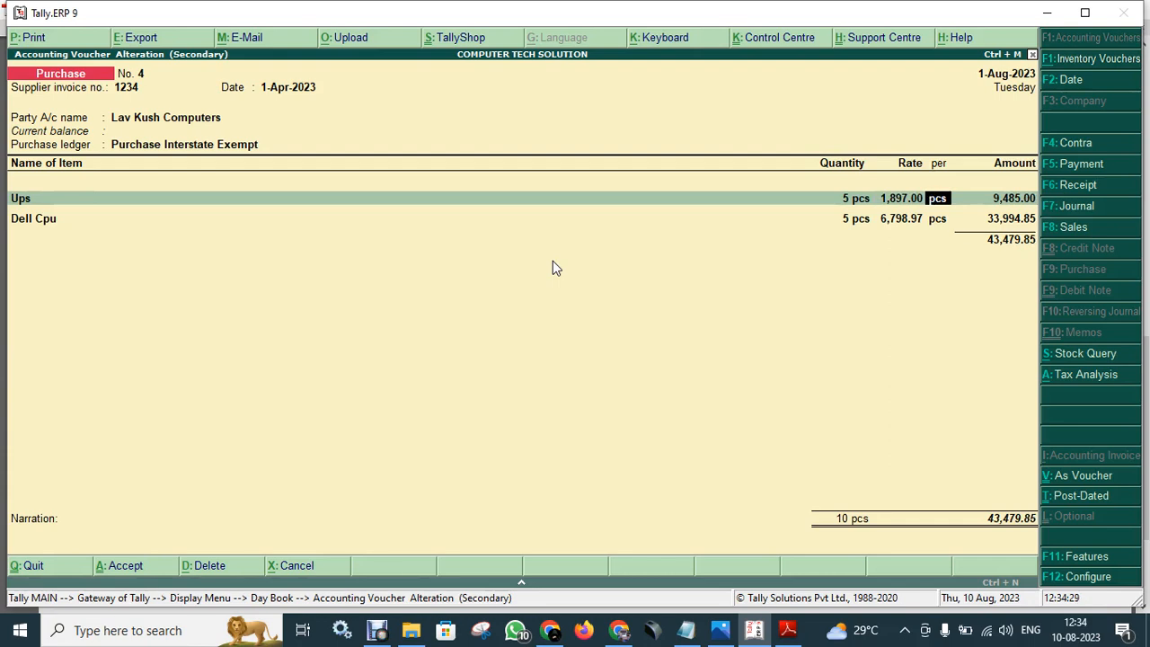
{"action": "key", "text": "Return"}
{"action": "key", "text": "Return"}
{"action": "key", "text": "Return"}
{"action": "key", "text": "Return"}
{"action": "key", "text": "Return"}
{"action": "key", "text": "Return"}
{"action": "key", "text": "Return"}
{"action": "key", "text": "Return"}
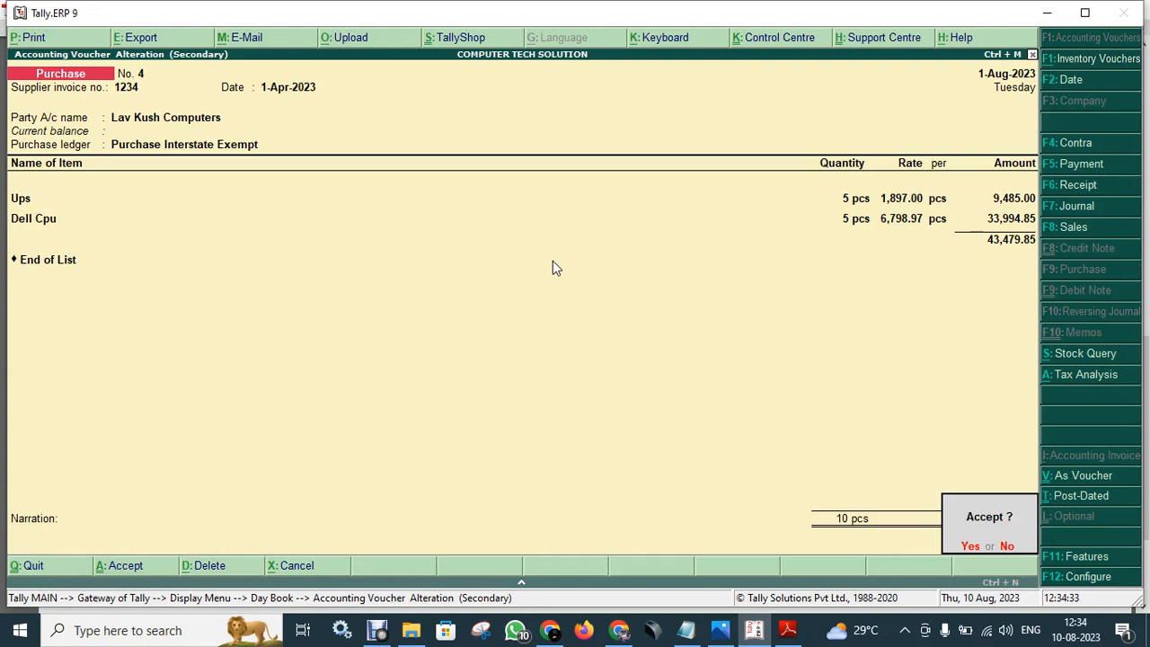
{"action": "key", "text": "Return"}
{"action": "key", "text": "Return"}
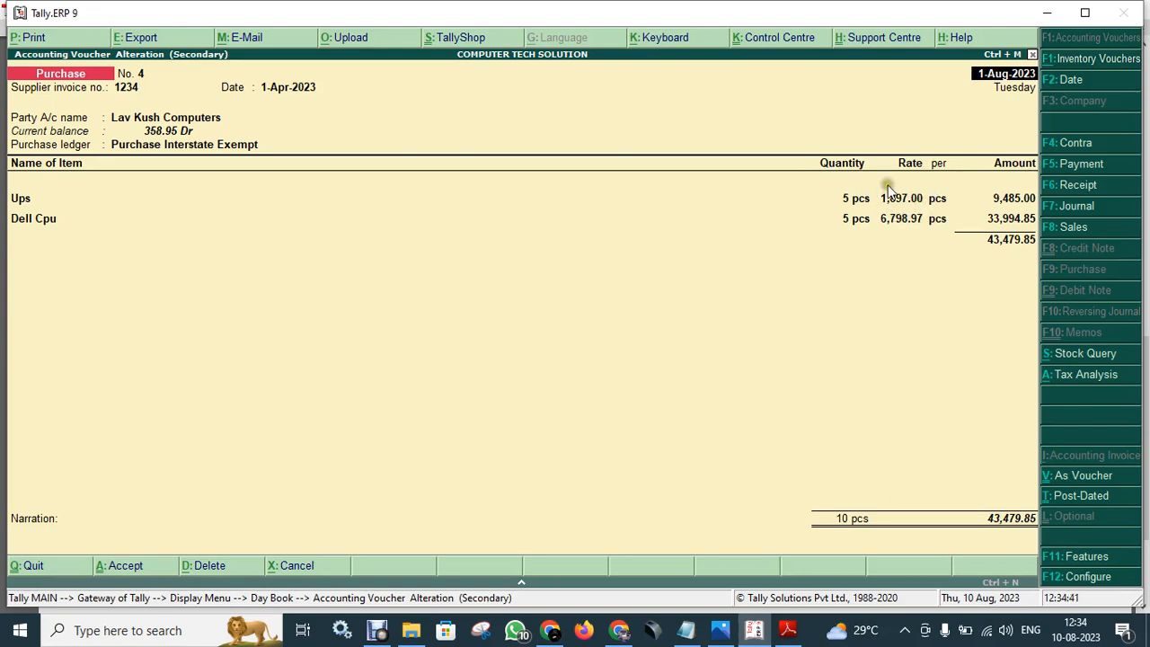
{"action": "key", "text": "Escape"}
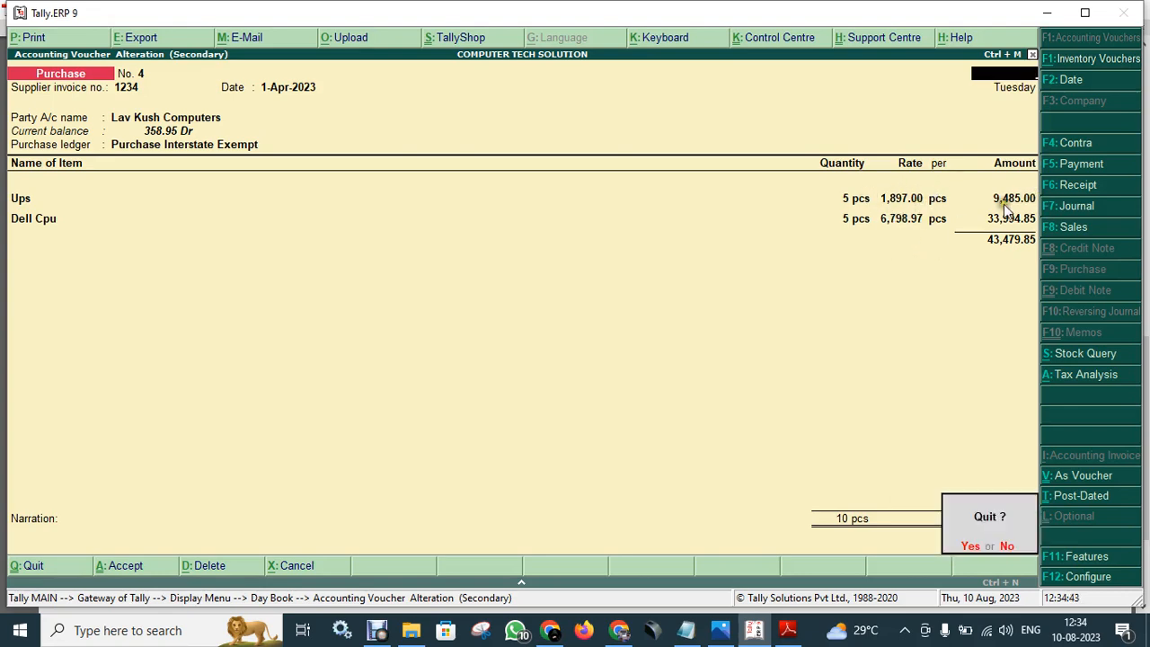
{"action": "key", "text": "y"}
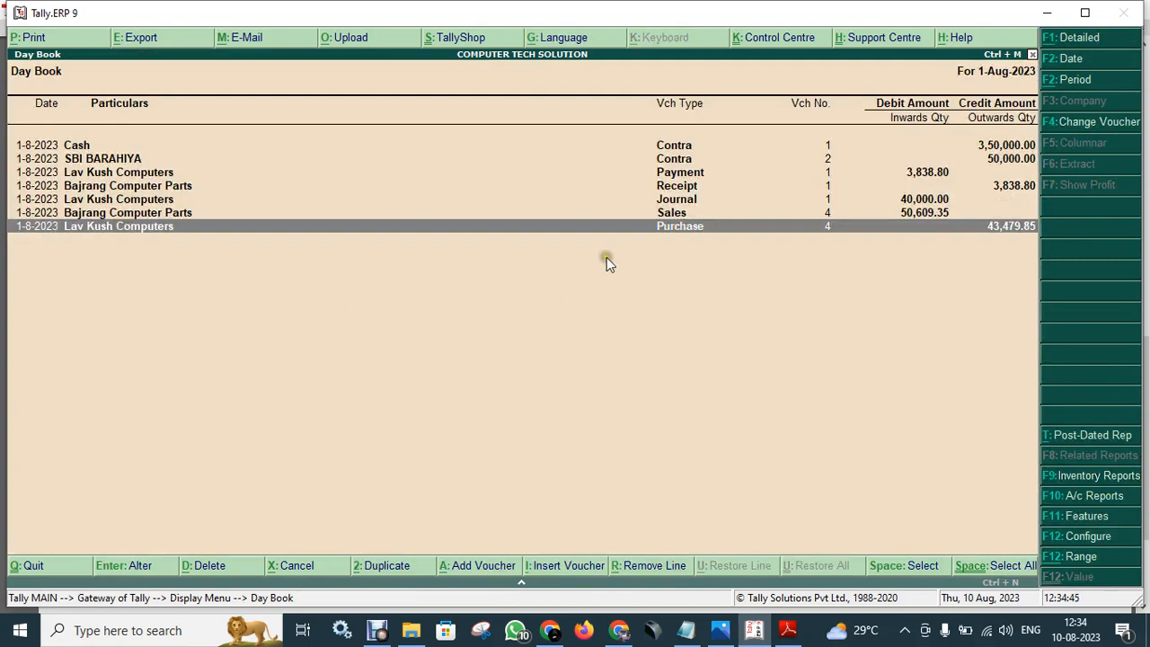
- Open the Journal Register for August and review Journal No. 1, a 40,000.00 Lav Kush Computers entry
{"action": "key", "text": "Escape"}
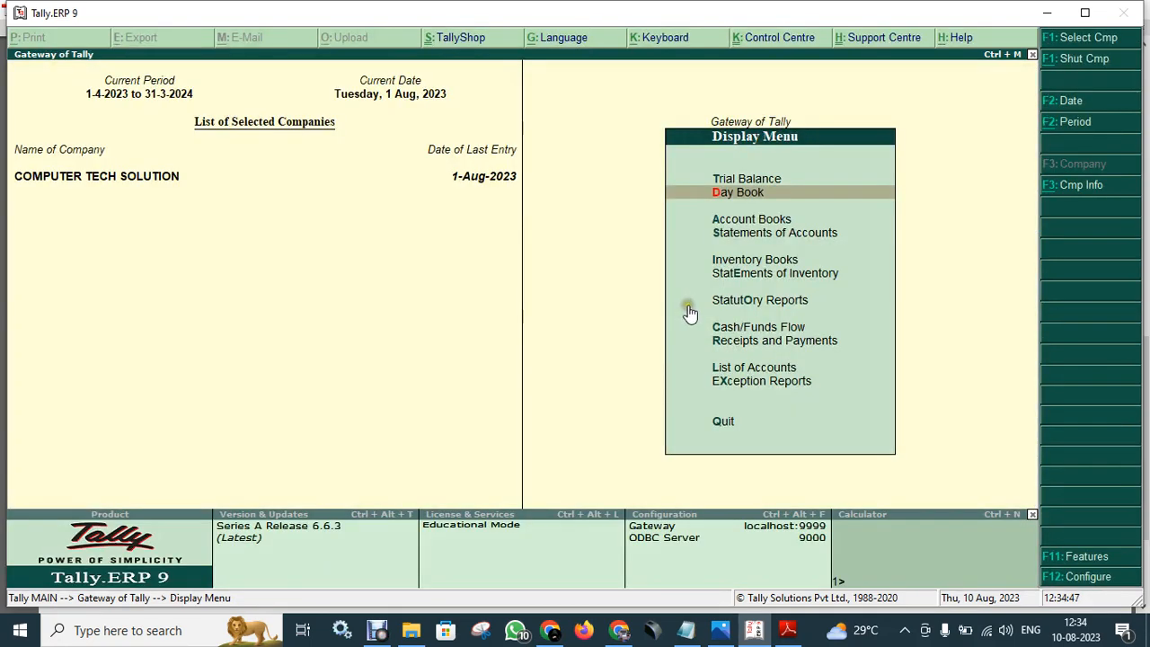
{"action": "key", "text": "Escape"}
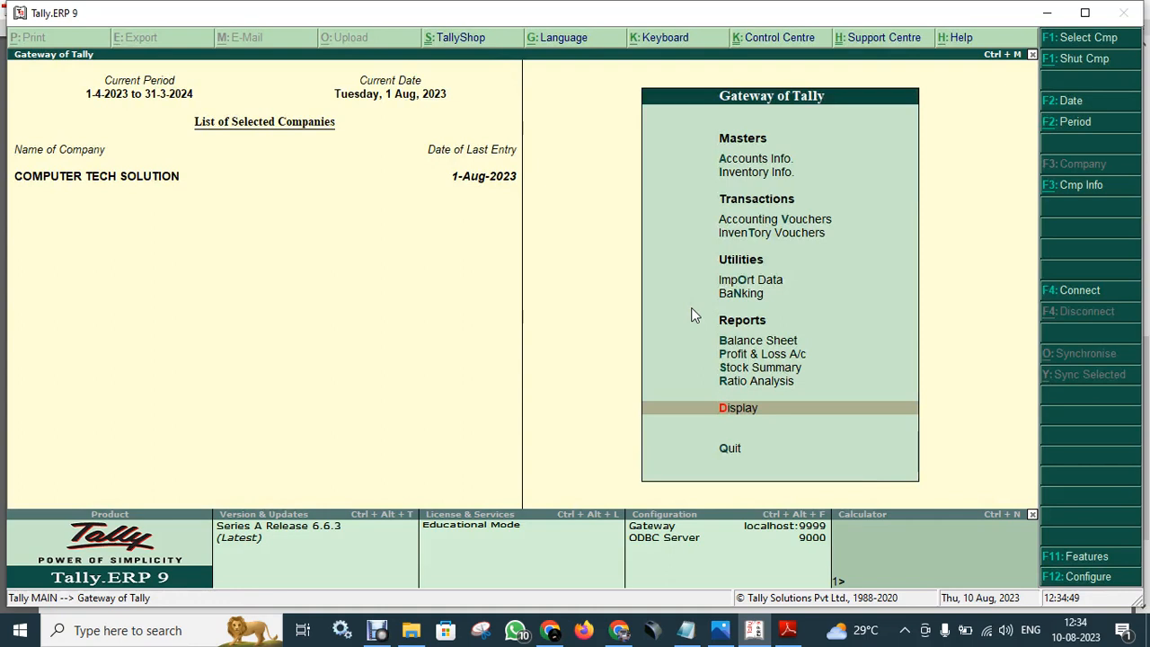
{"action": "left_click", "coordinate": [804, 418]}
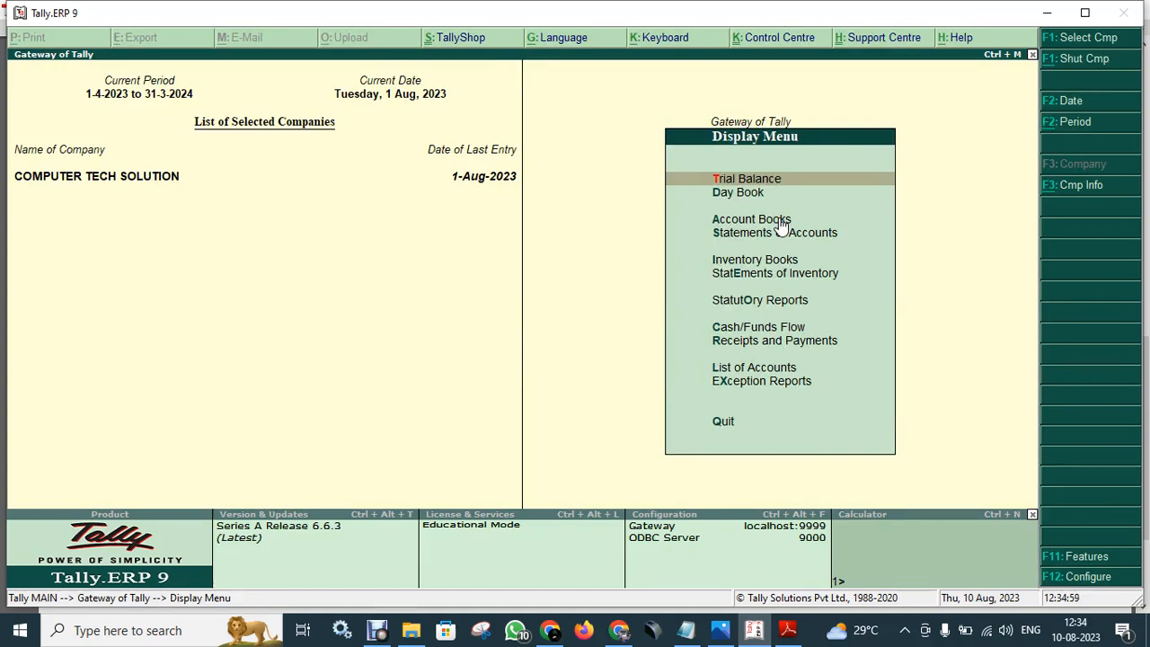
{"action": "left_click", "coordinate": [780, 221]}
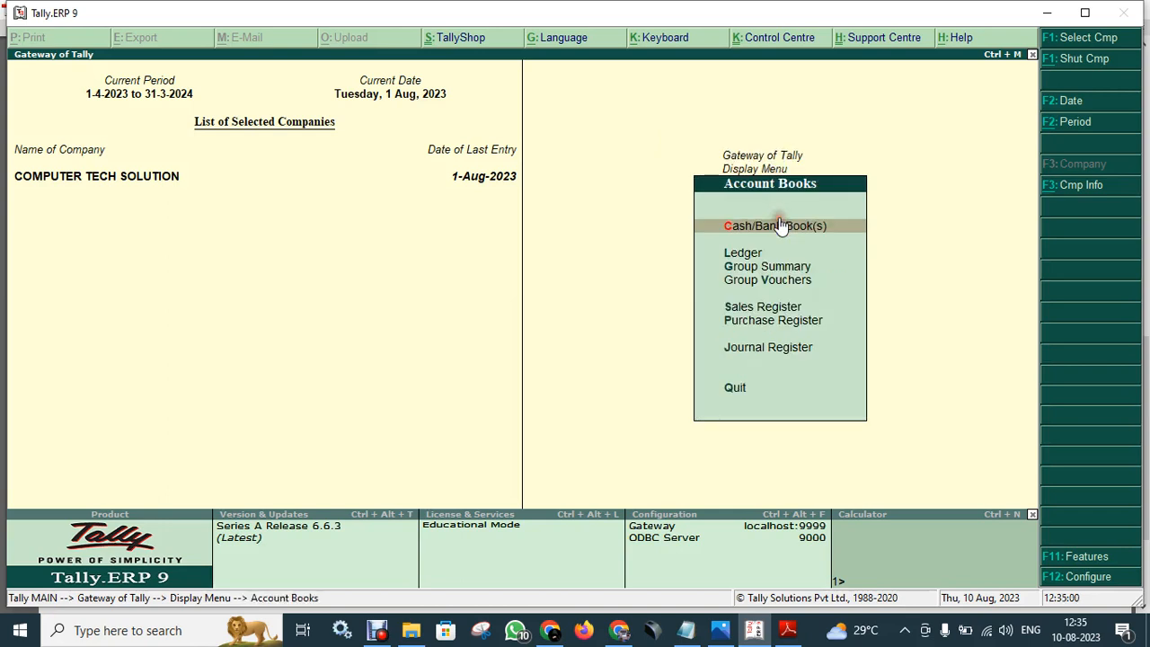
{"action": "left_click", "coordinate": [801, 350]}
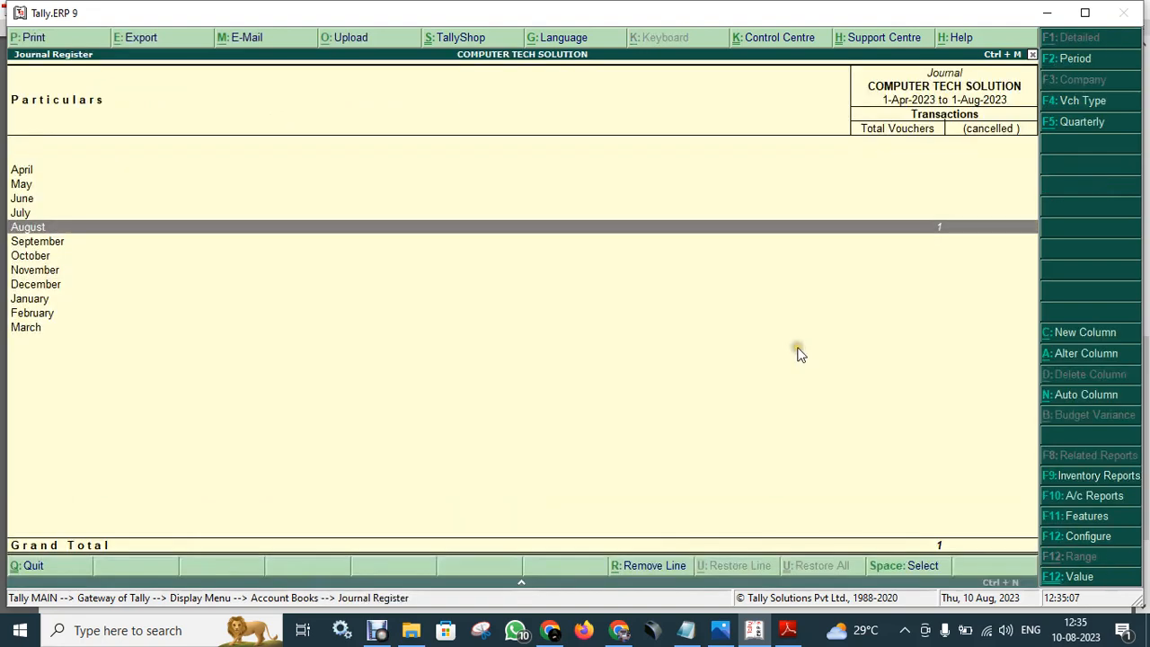
{"action": "key", "text": "Return"}
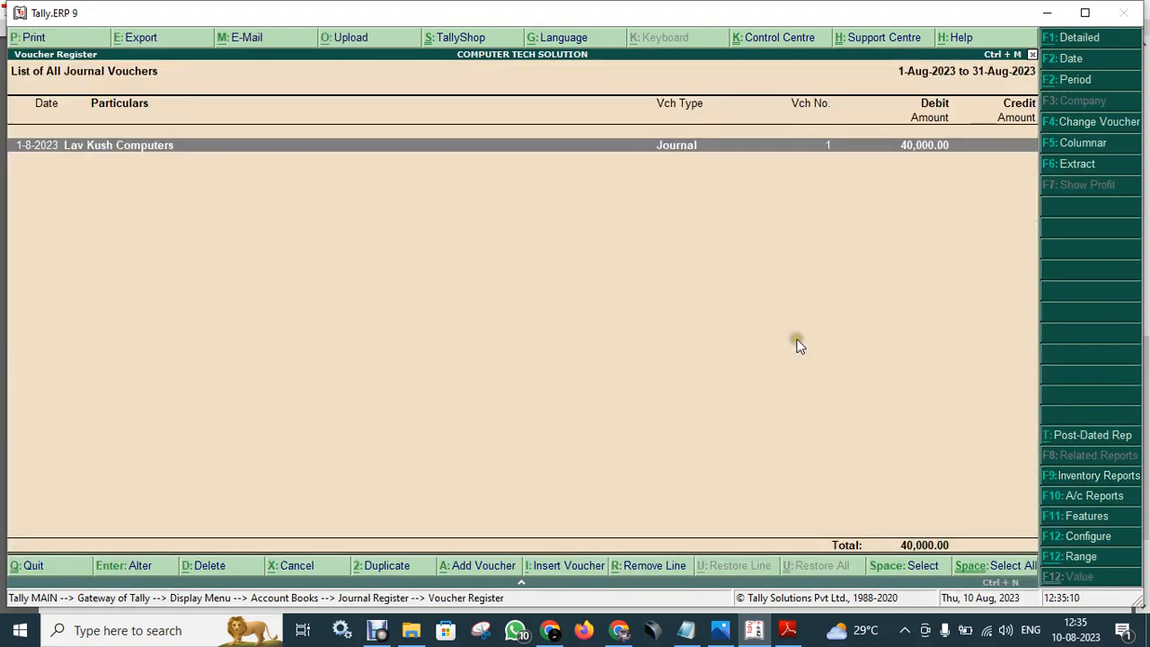
{"action": "key", "text": "Return"}
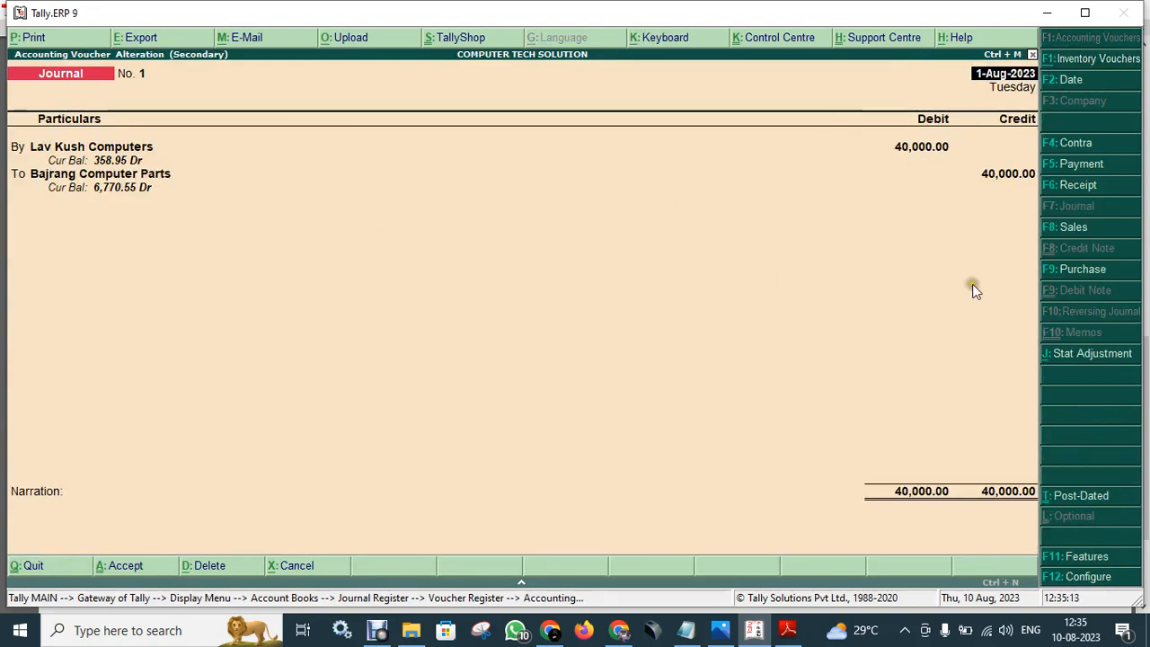
{"action": "key", "text": "Escape"}
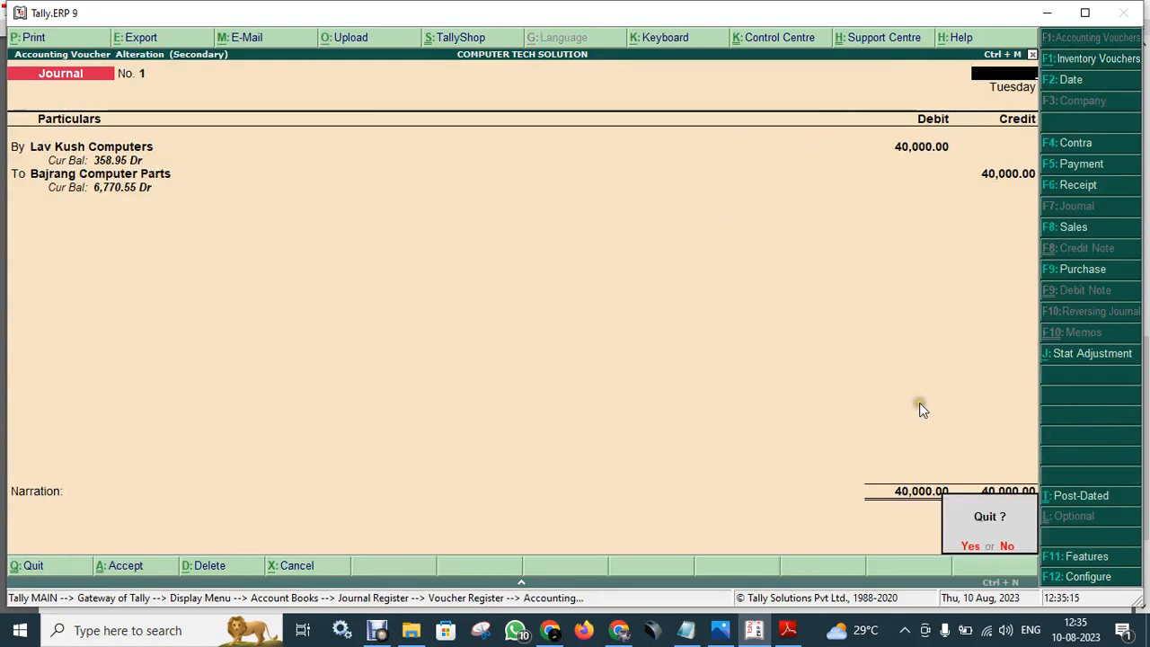
{"action": "key", "text": "y"}
{"action": "key", "text": "Escape"}
{"action": "key", "text": "Escape"}
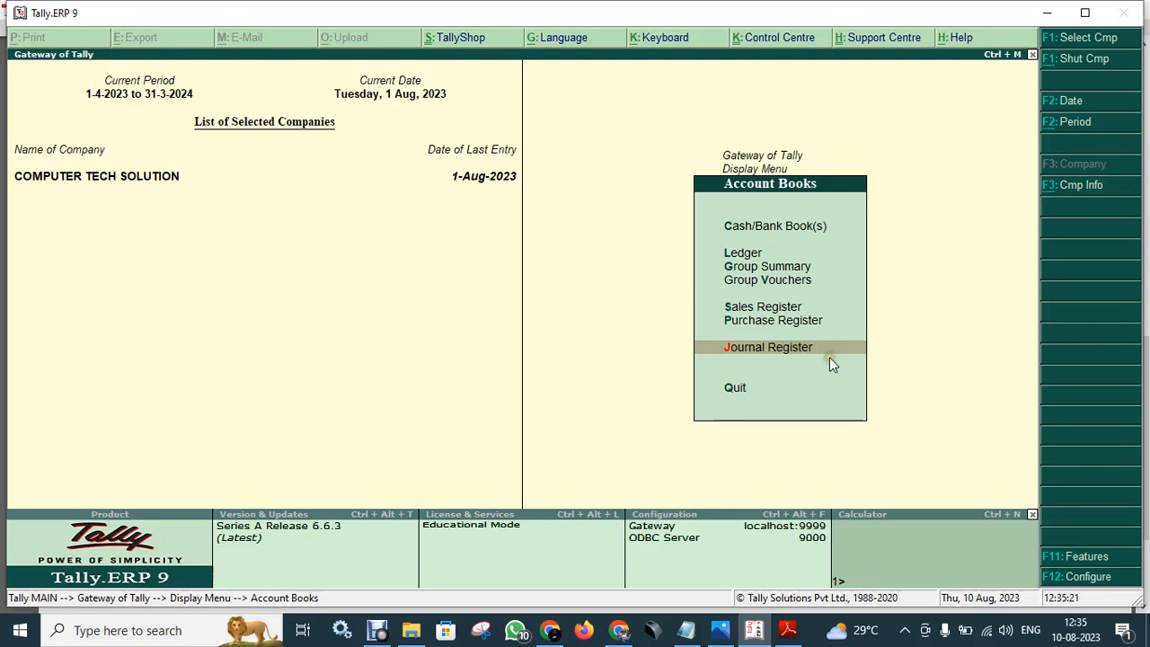
- Go back to the Gateway of Tally and glance over the Day Book
{"action": "key", "text": "Escape"}
{"action": "key", "text": "Escape"}
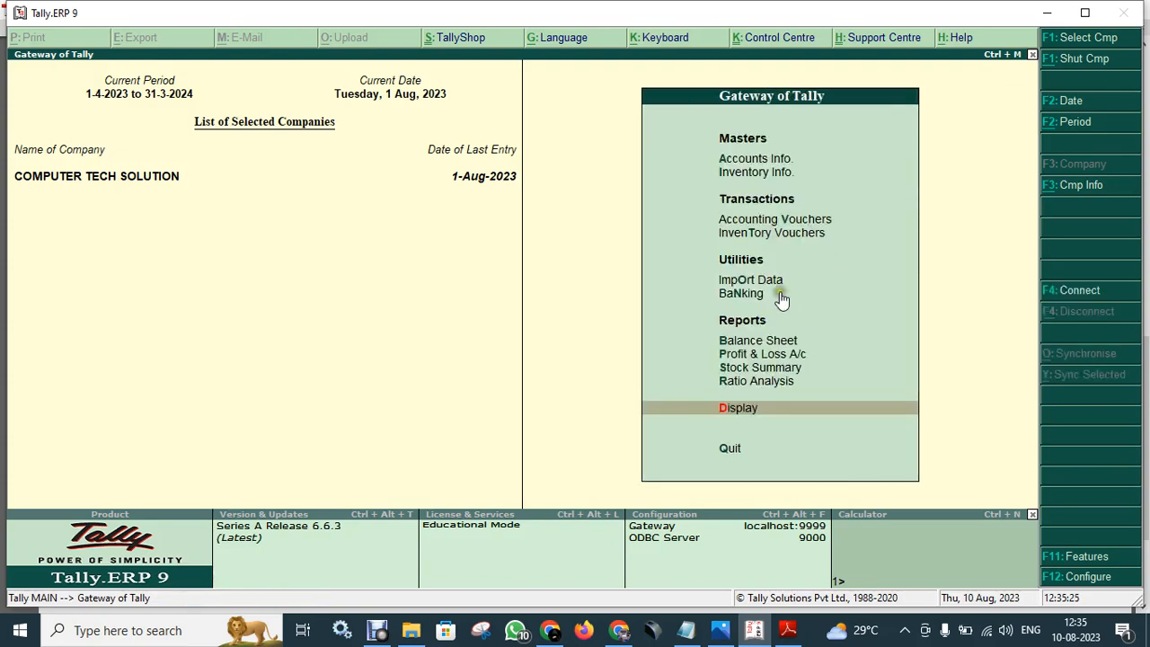
{"action": "key", "text": "Up"}
{"action": "key", "text": "Down"}
{"action": "left_click", "coordinate": [788, 412]}
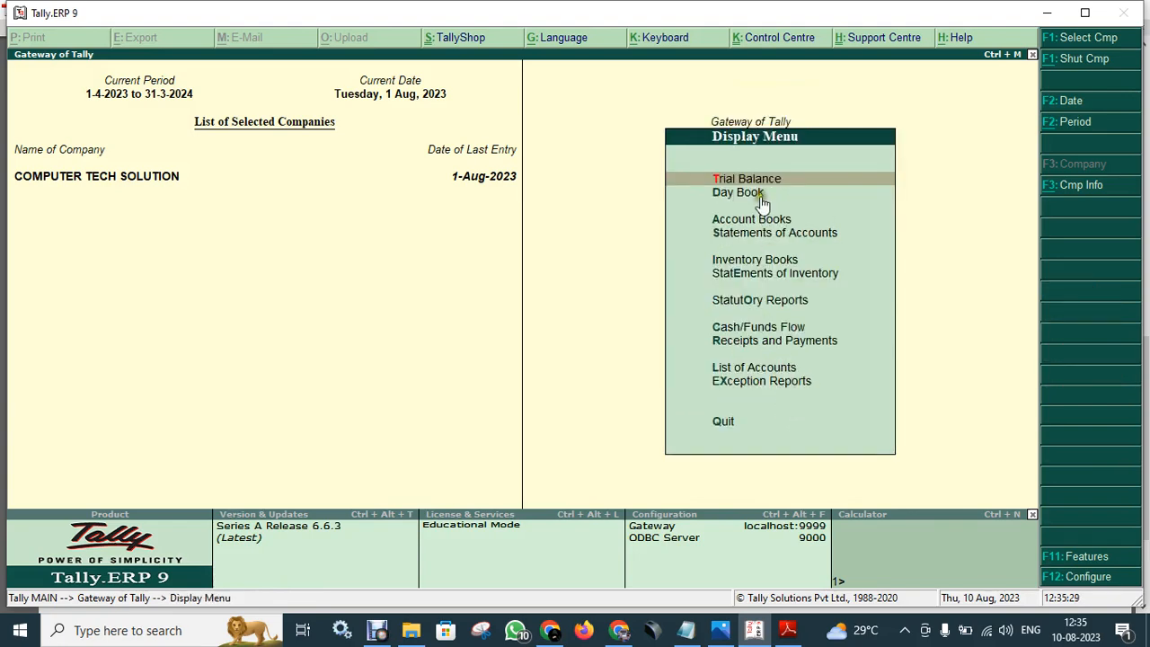
{"action": "left_click", "coordinate": [762, 196]}
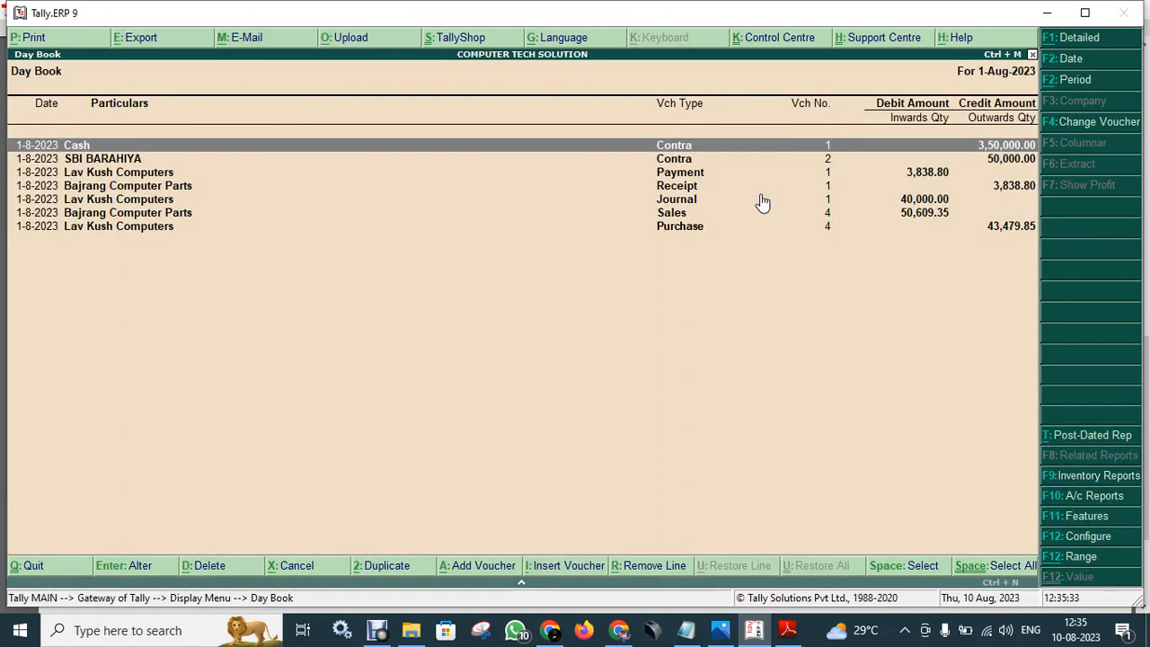
{"action": "key", "text": "Escape"}
{"action": "key", "text": "Escape"}
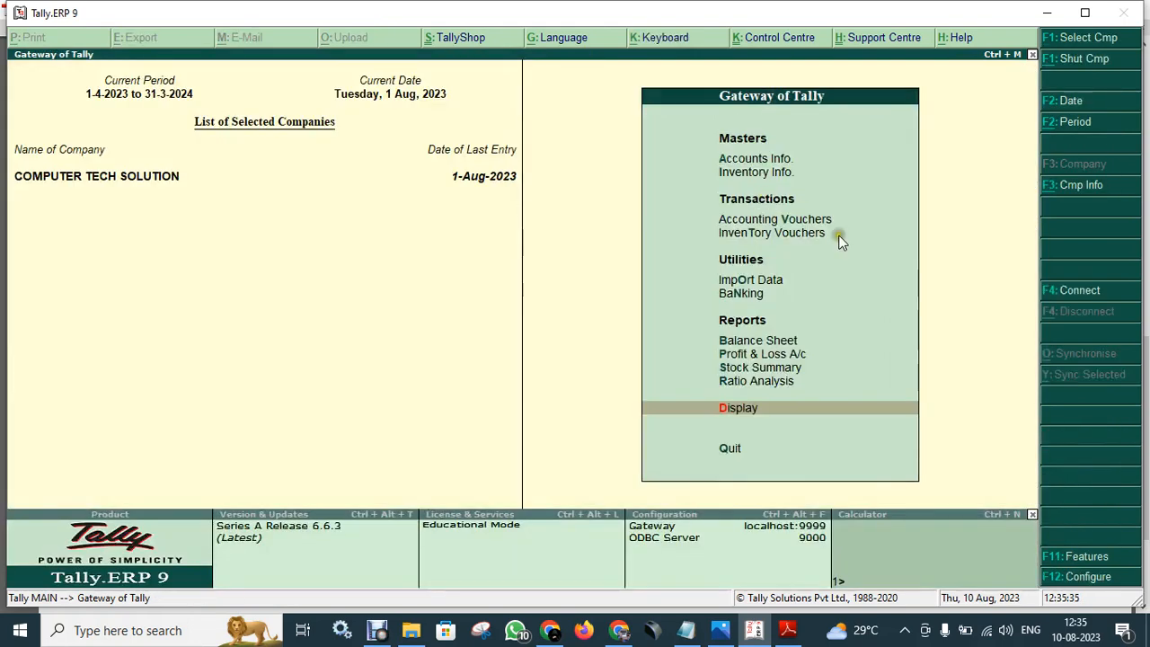
- Review the detailed Balance Sheet totalling 7,70,282.55 on both sides, then return to the Gateway
{"action": "left_click", "coordinate": [791, 341]}
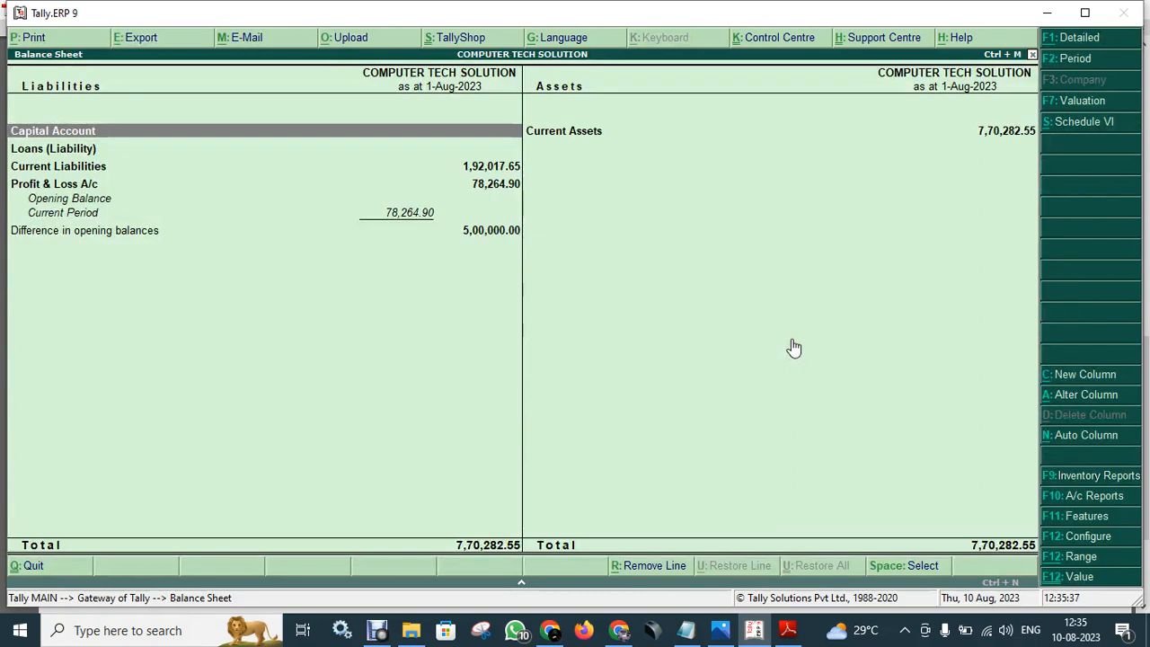
{"action": "key", "text": "alt+F1"}
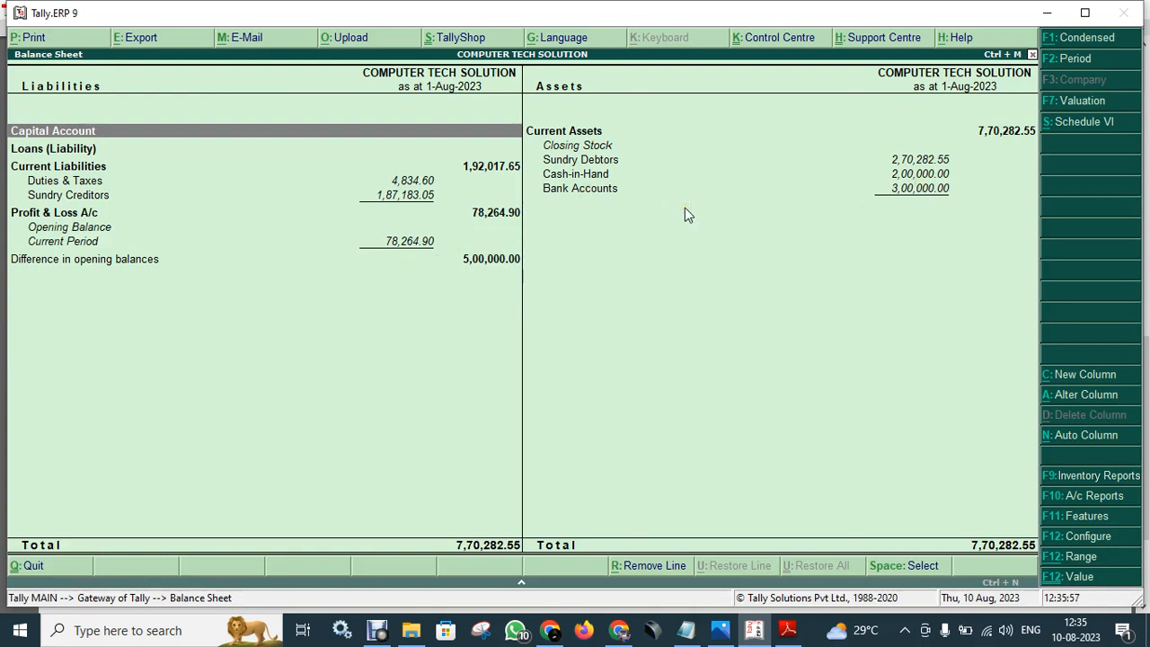
{"action": "key", "text": "Escape"}
{"action": "key", "text": "Escape"}
{"action": "key", "text": "Escape"}
- Open the Day Book and bring up SBI BARAHIYA's Contra voucher No. 2 (50,000.00) for alteration
{"action": "key", "text": "Down"}
{"action": "key", "text": "Down"}
{"action": "key", "text": "Down"}
{"action": "key", "text": "Down"}
{"action": "key", "text": "Down"}
{"action": "key", "text": "Down"}
{"action": "key", "text": "Down"}
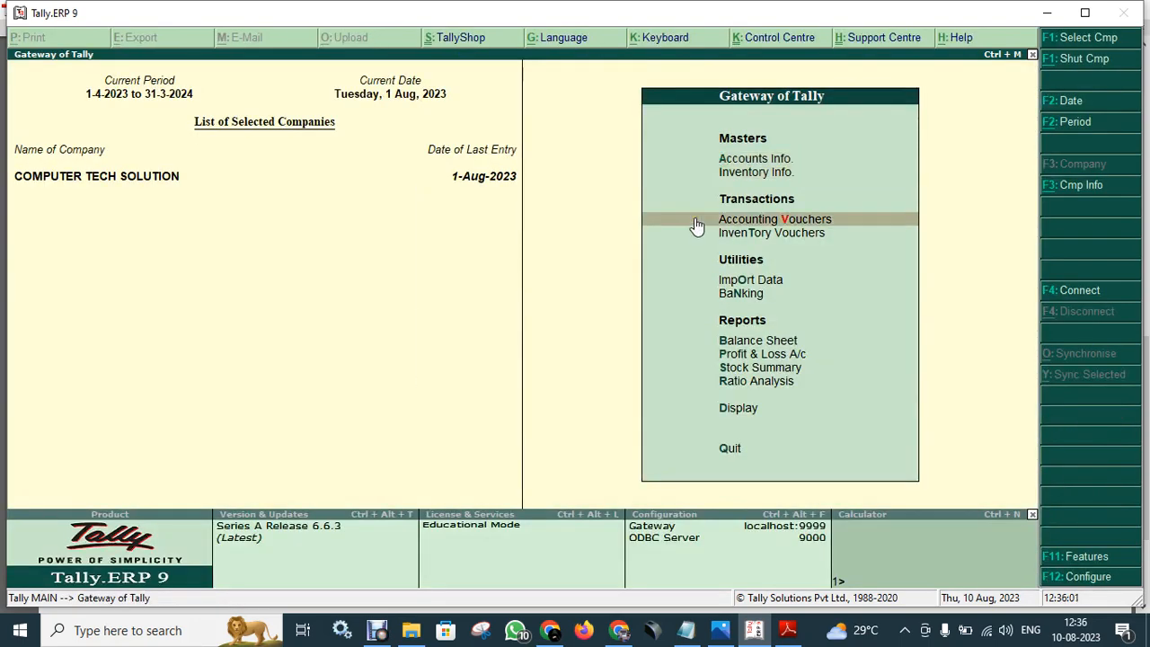
{"action": "key", "text": "Down"}
{"action": "key", "text": "Down"}
{"action": "key", "text": "Down"}
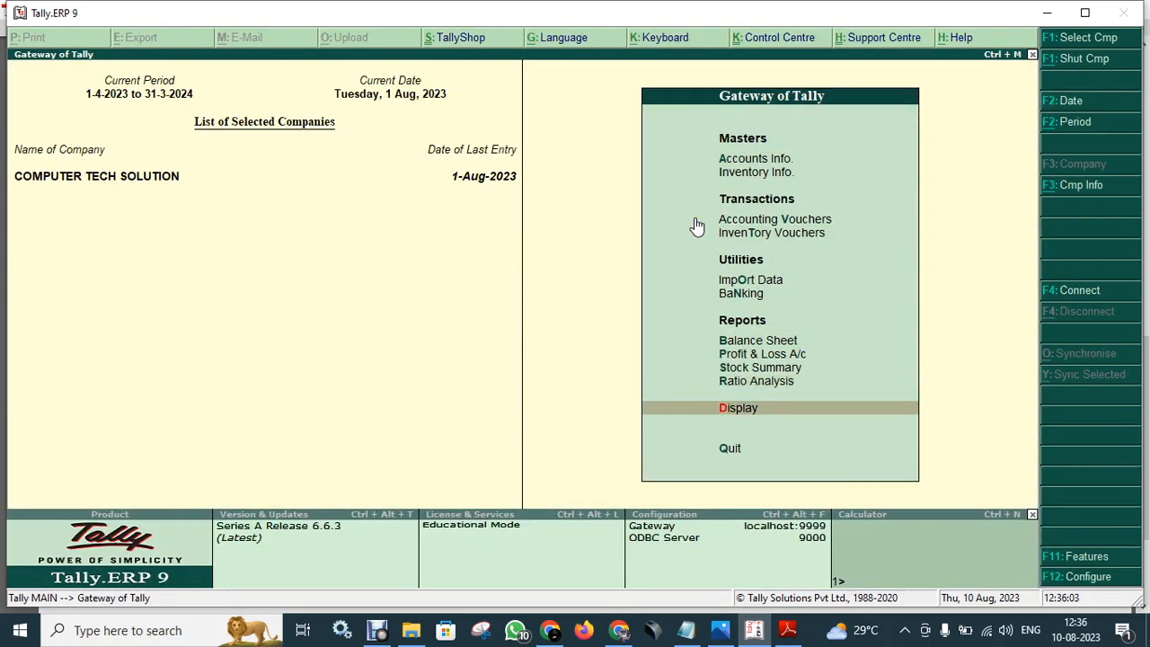
{"action": "key", "text": "Return"}
{"action": "key", "text": "Down"}
{"action": "key", "text": "Down"}
{"action": "key", "text": "Down"}
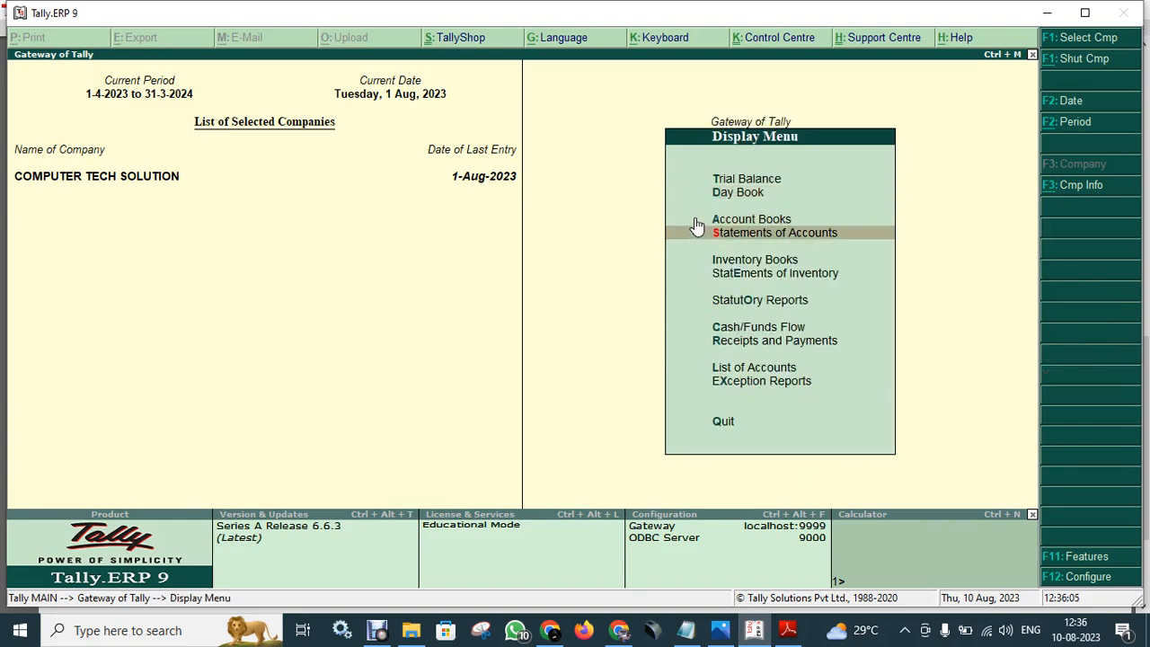
{"action": "key", "text": "Up"}
{"action": "key", "text": "Up"}
{"action": "key", "text": "Return"}
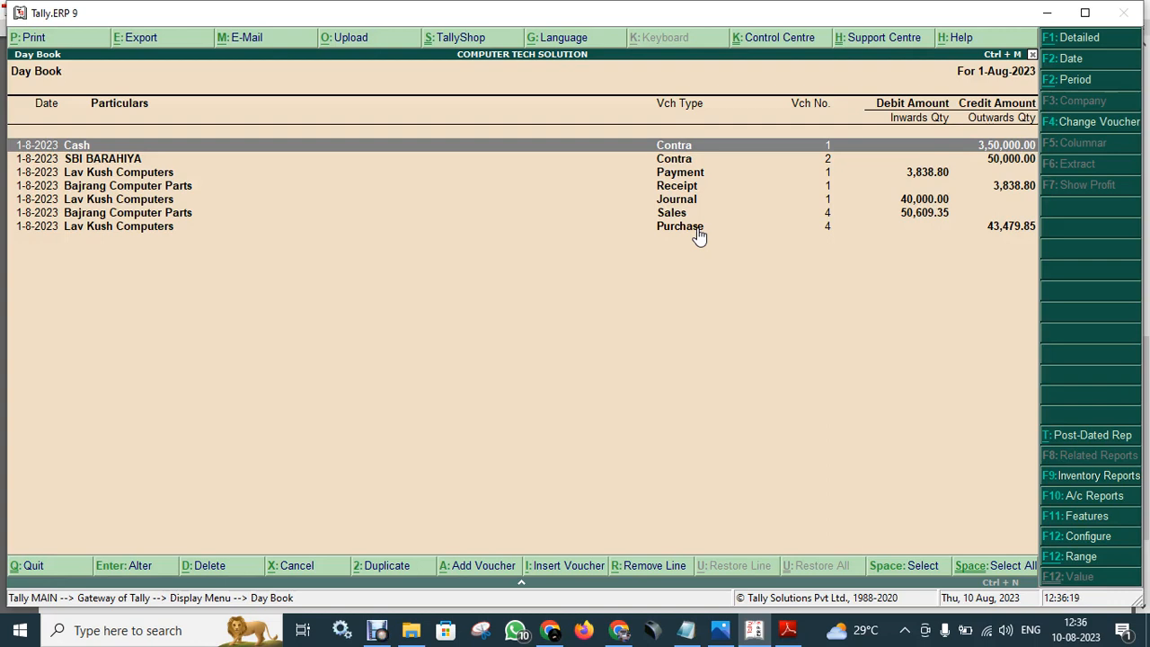
{"action": "key", "text": "Down"}
{"action": "key", "text": "Return"}
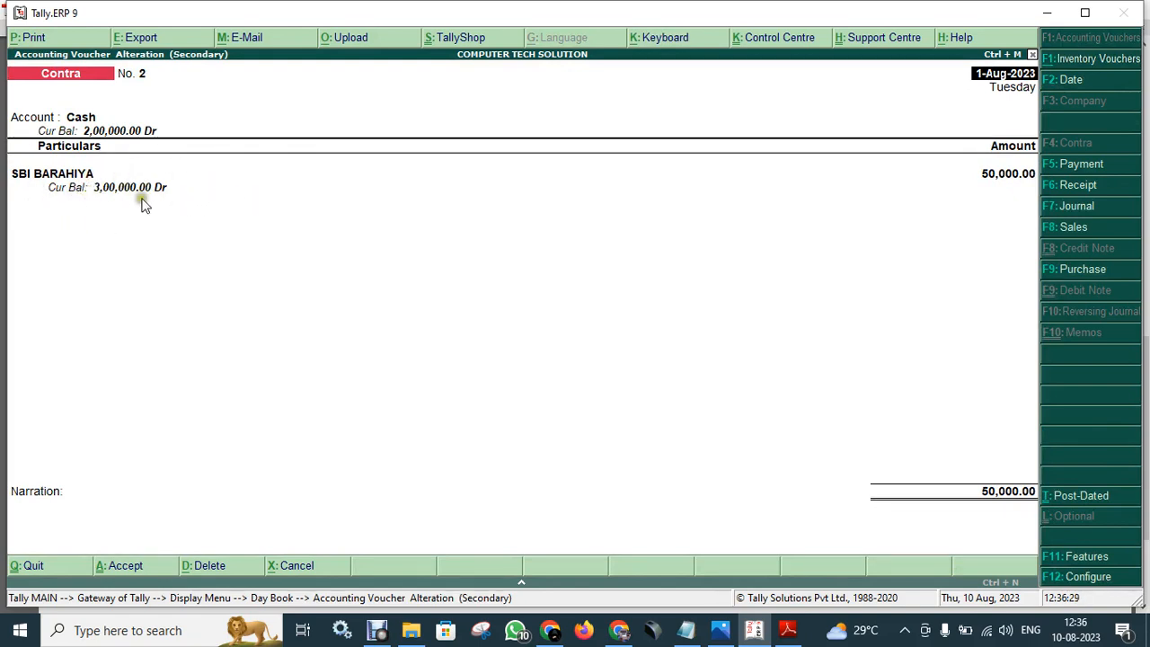
- From Contra No. 2, open the SBI BARAHIYA ledger and enter the corrected bank account number
{"action": "key", "text": "Return"}
{"action": "key", "text": "Return"}
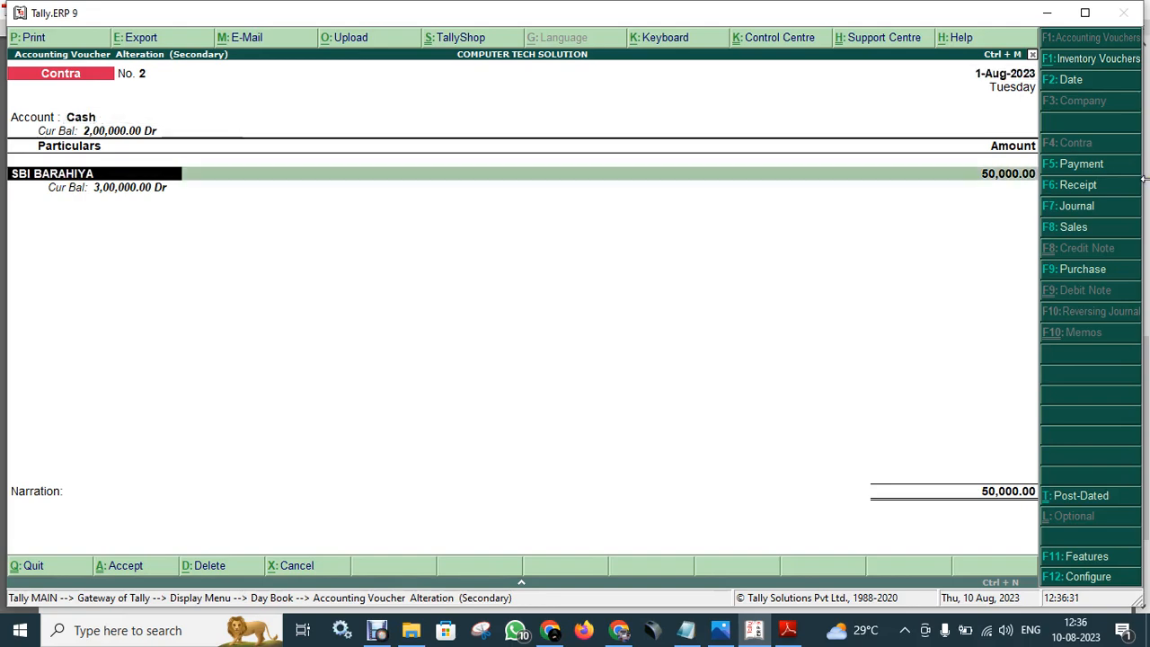
{"action": "key", "text": "ctrl+Return"}
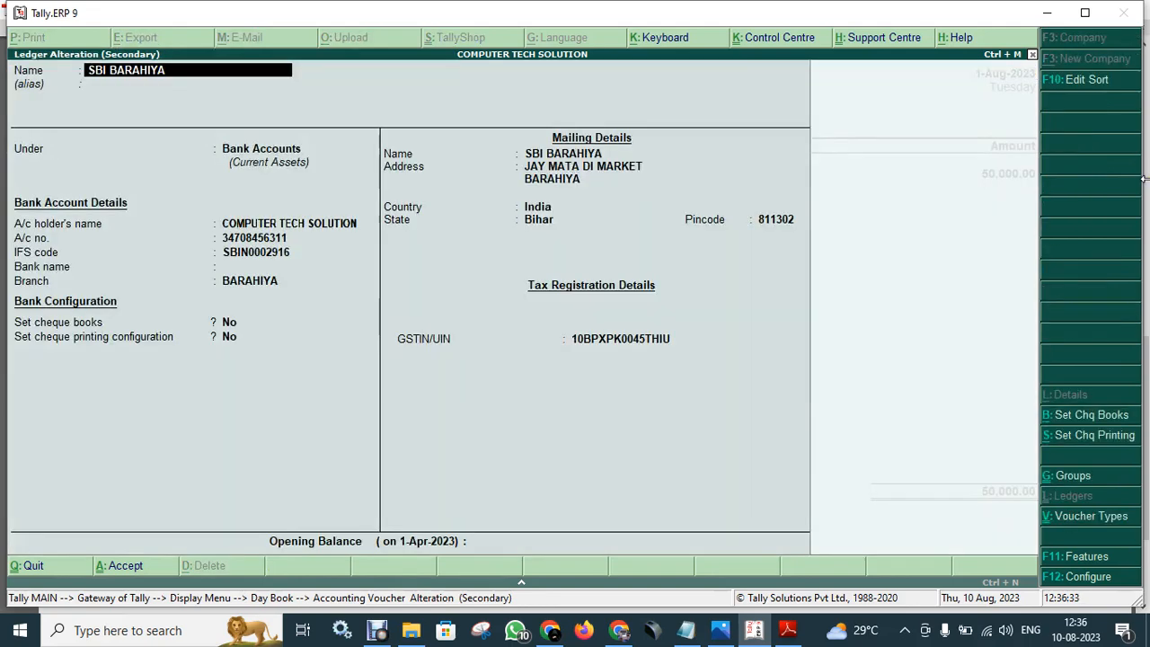
{"action": "key", "text": "Return"}
{"action": "key", "text": "Return"}
{"action": "key", "text": "Return"}
{"action": "key", "text": "Return"}
{"action": "key", "text": "Return"}
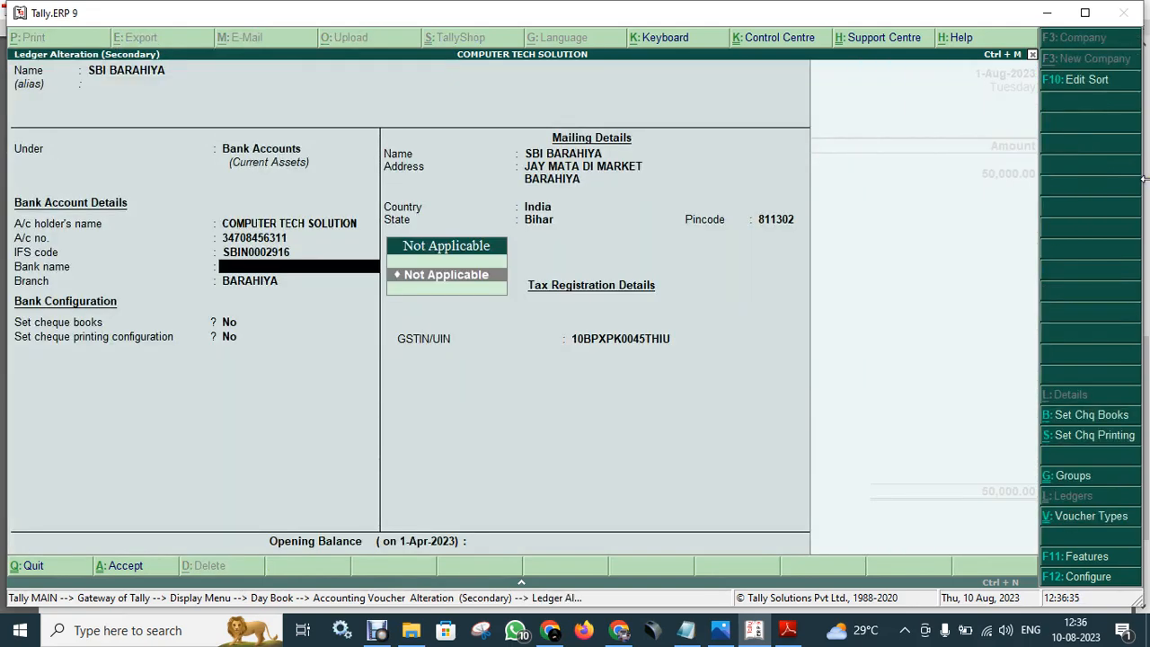
{"action": "key", "text": "Up"}
{"action": "key", "text": "Up"}
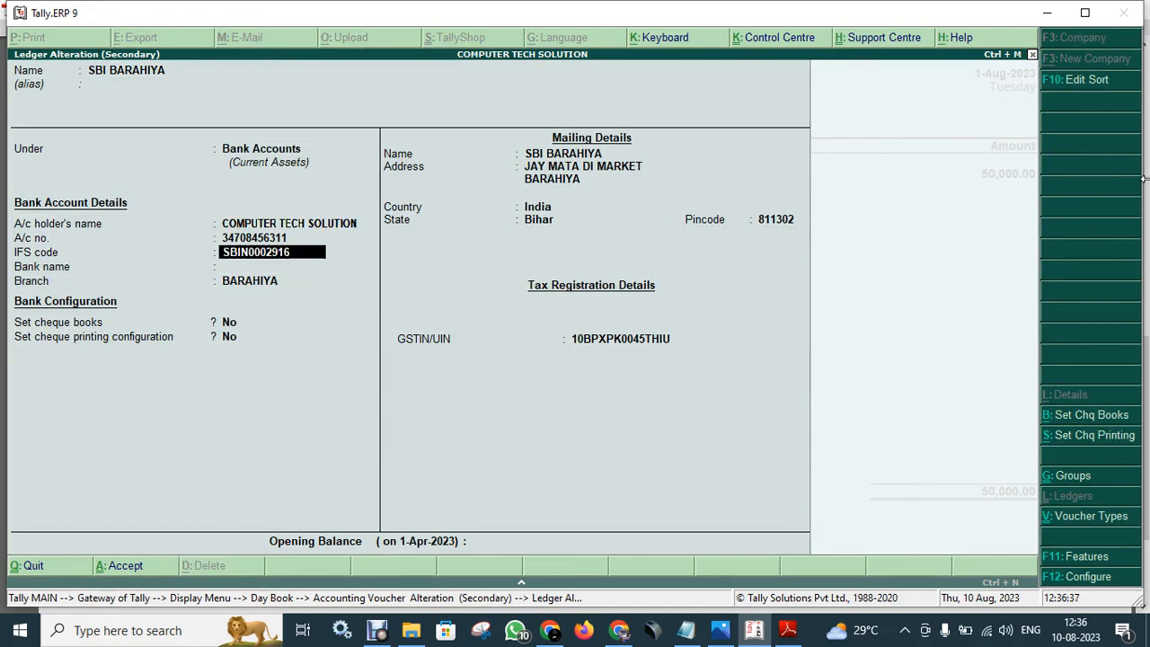
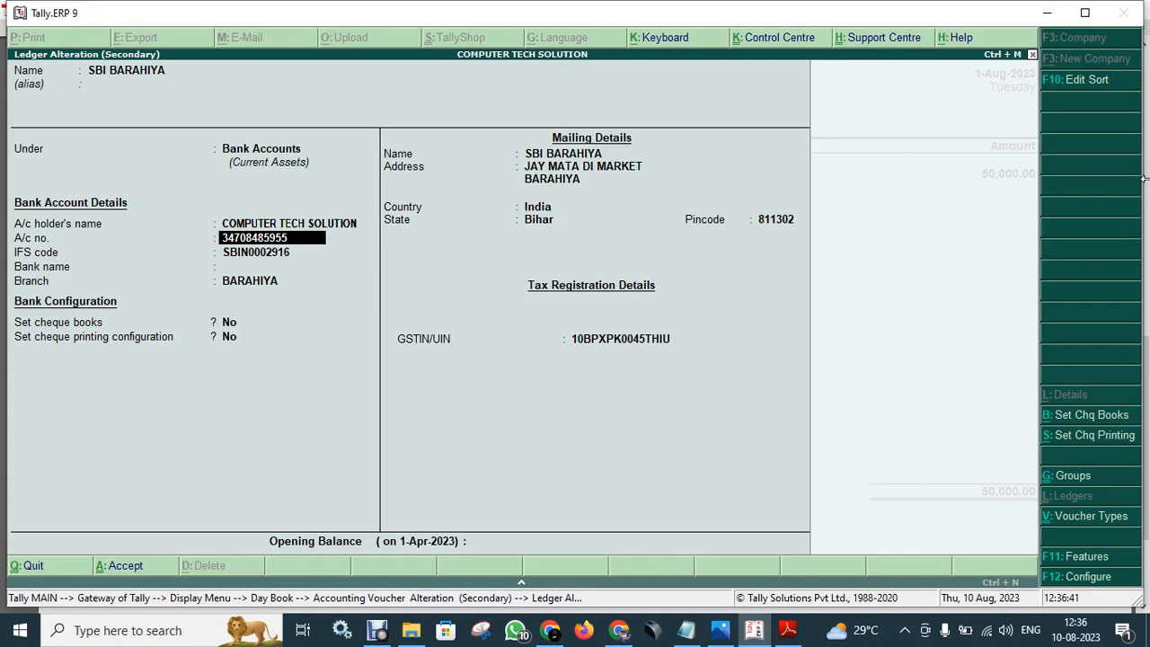
{"action": "key", "text": "Return"}
{"action": "key", "text": "Return"}
{"action": "key", "text": "Return"}
{"action": "key", "text": "Return"}
{"action": "key", "text": "Return"}
{"action": "key", "text": "Return"}
{"action": "key", "text": "Return"}
{"action": "key", "text": "Return"}
{"action": "key", "text": "Return"}
{"action": "key", "text": "Return"}
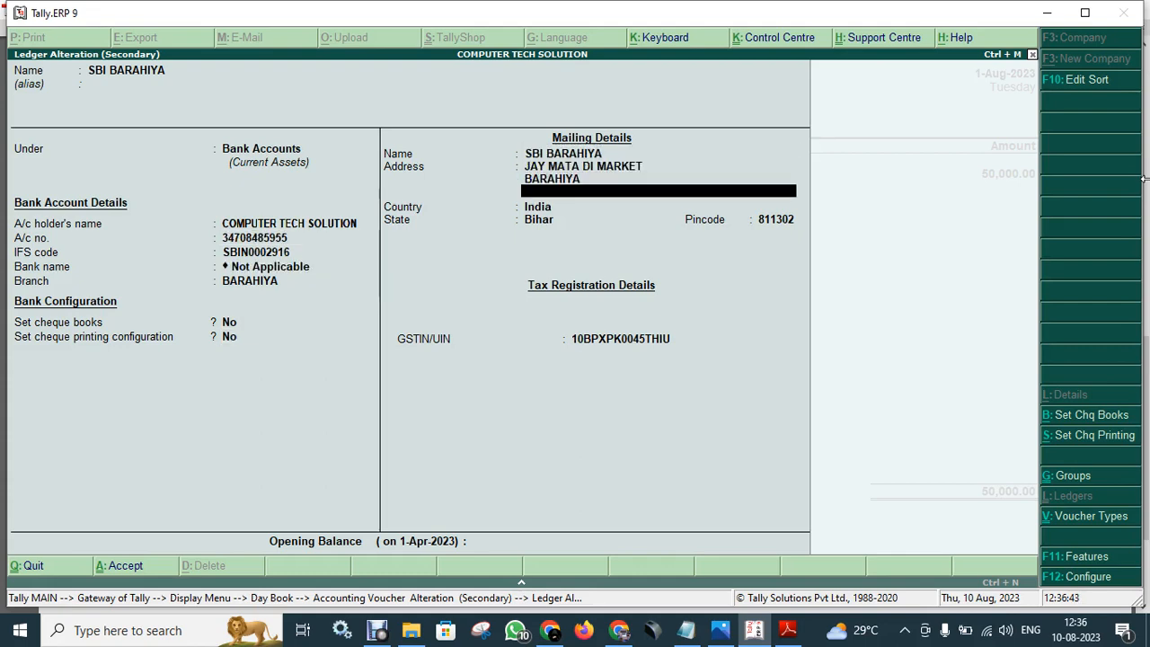
- Save the SBI BARAHIYA ledger changes and return to the Day Book's first entry
{"action": "key", "text": "Return"}
{"action": "key", "text": "Return"}
{"action": "key", "text": "Return"}
{"action": "key", "text": "Return"}
{"action": "key", "text": "Return"}
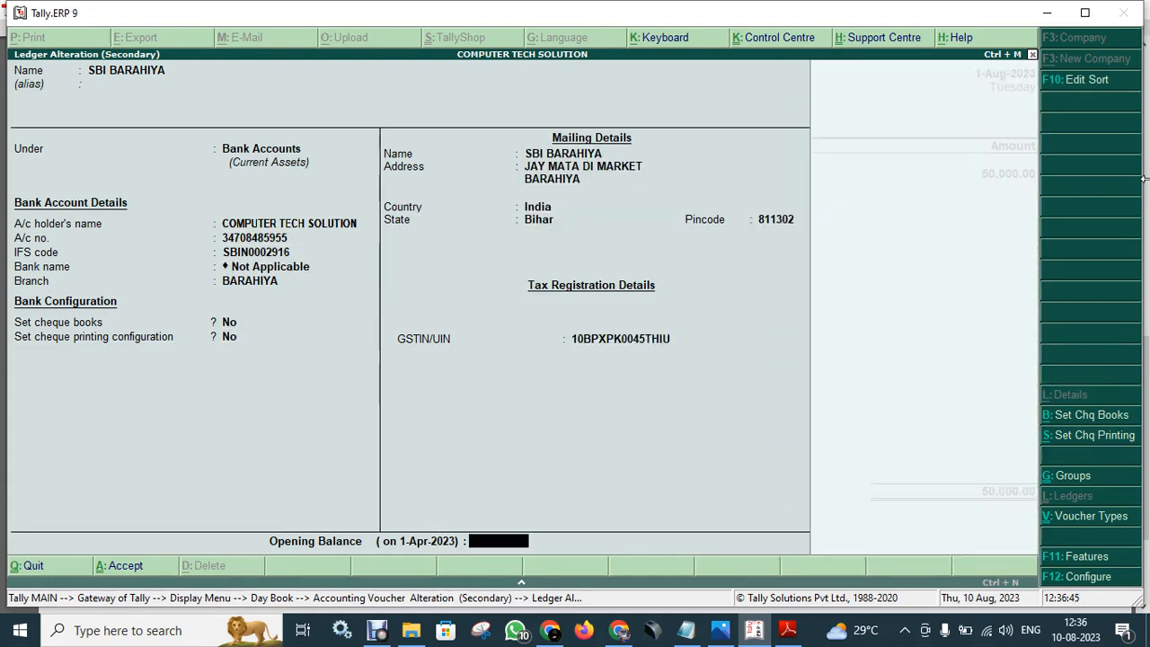
{"action": "key", "text": "Return"}
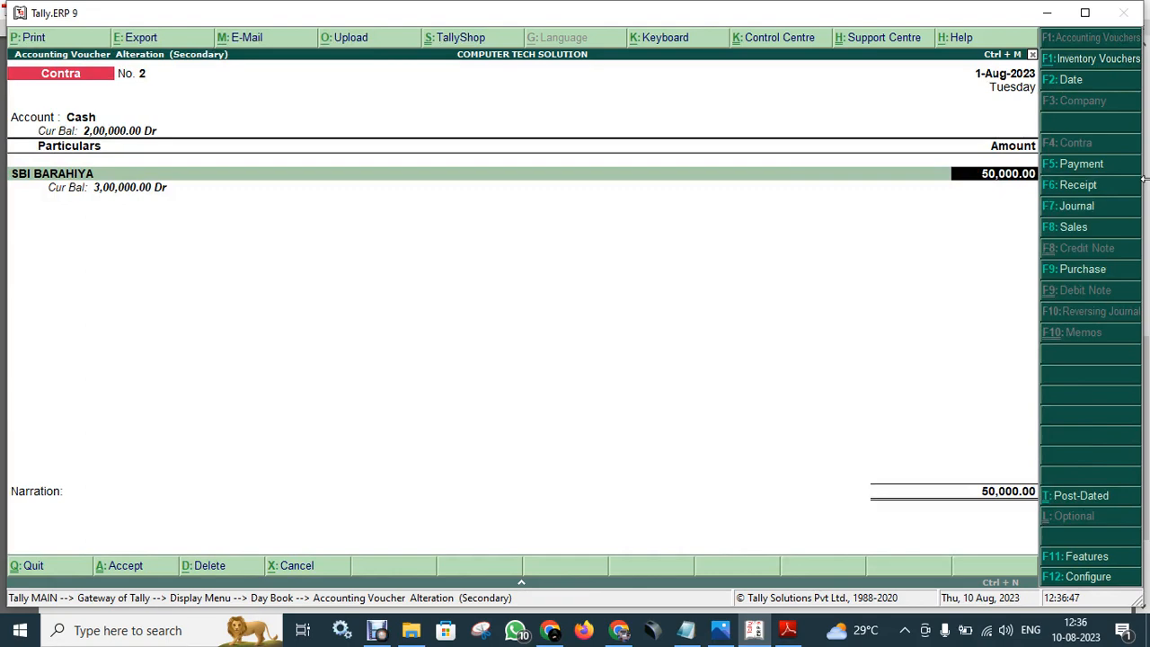
{"action": "key", "text": "Return"}
{"action": "key", "text": "Return"}
{"action": "key", "text": "Return"}
{"action": "key", "text": "Return"}
{"action": "key", "text": "Return"}
{"action": "key", "text": "Return"}
{"action": "key", "text": "Return"}
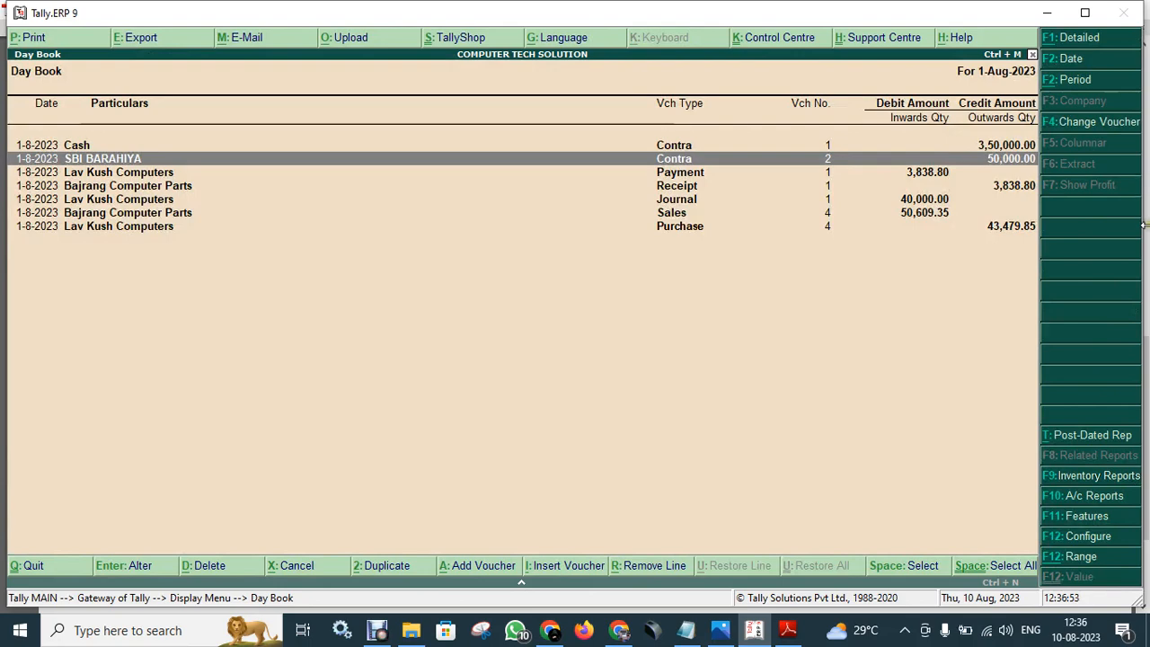
{"action": "key", "text": "Up"}
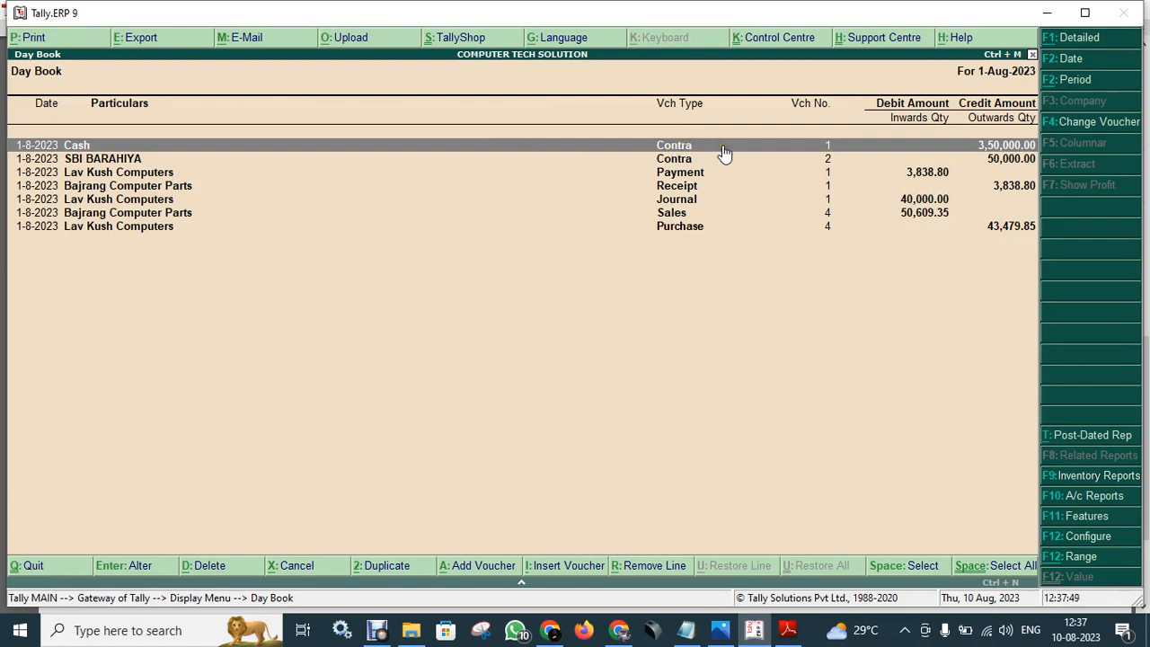
- Delete the Cash contra and the SBI BARAHIYA contra vouchers, confirming each deletion
{"action": "key", "text": "alt+d"}
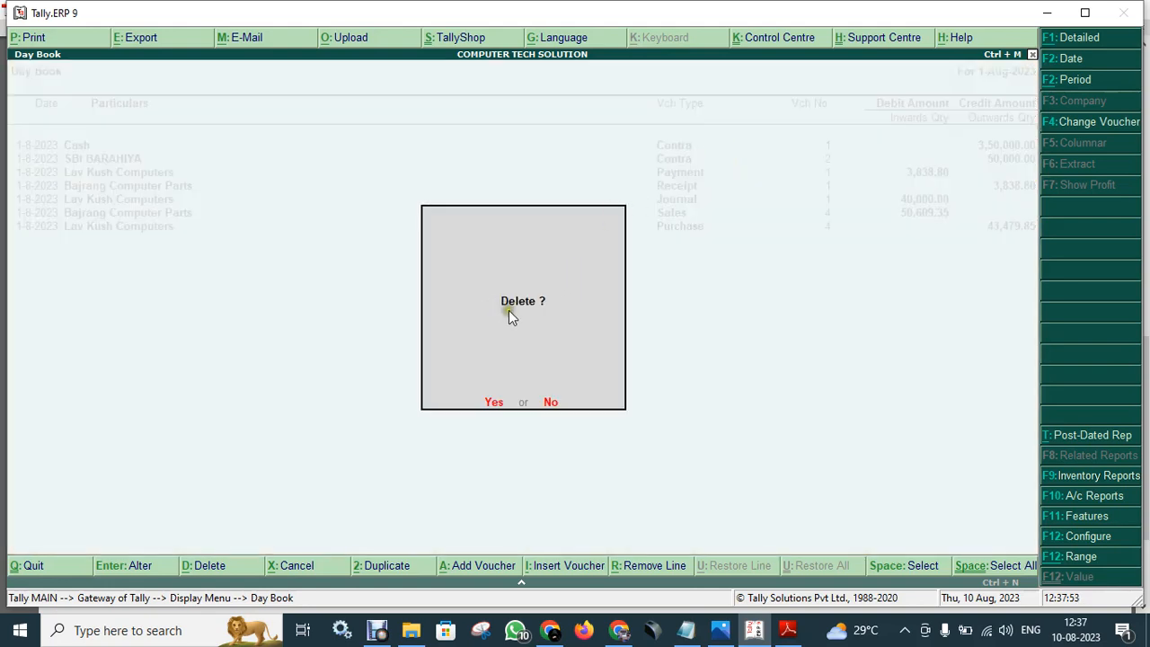
{"action": "left_click", "coordinate": [495, 405]}
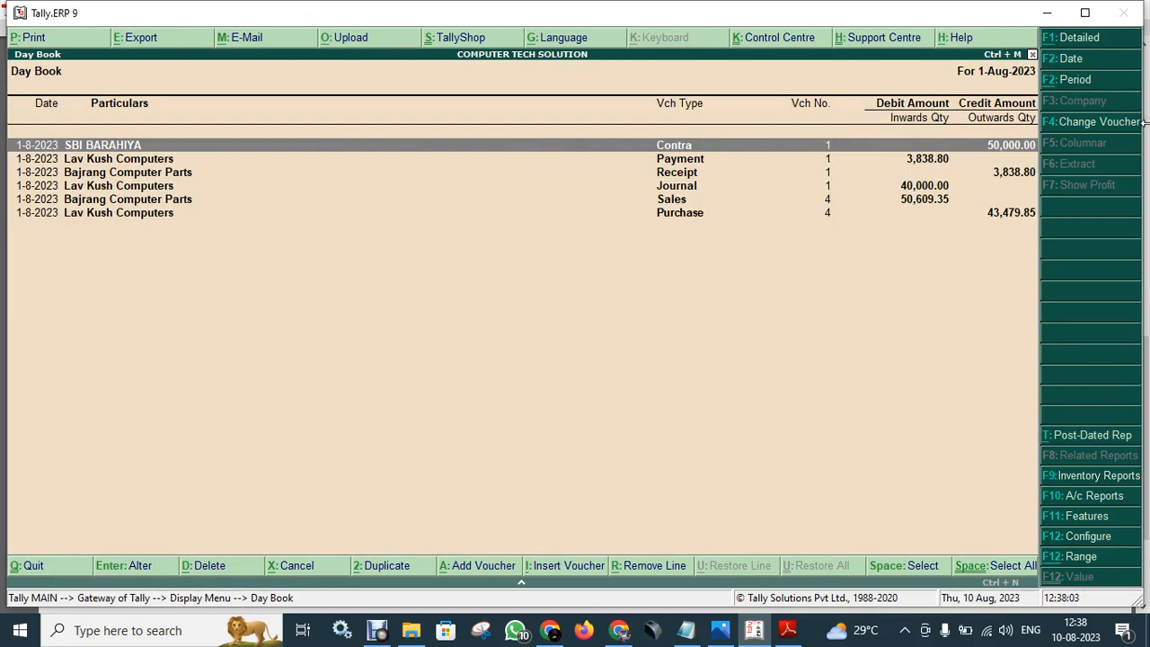
{"action": "key", "text": "alt+d"}
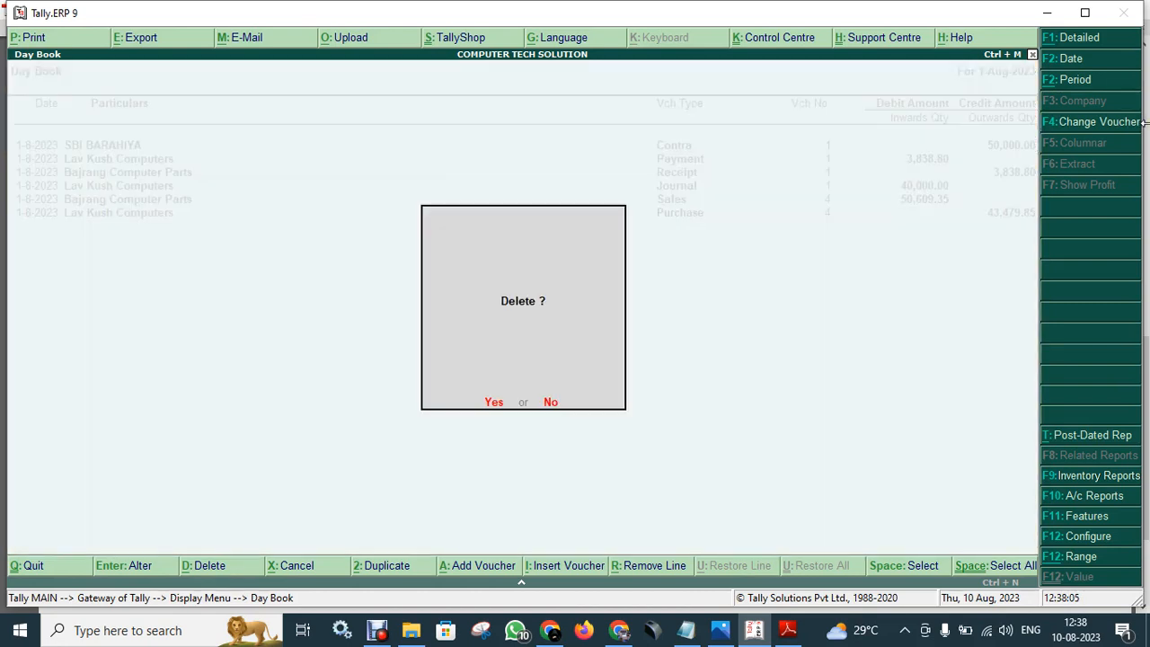
{"action": "left_click", "coordinate": [493, 401]}
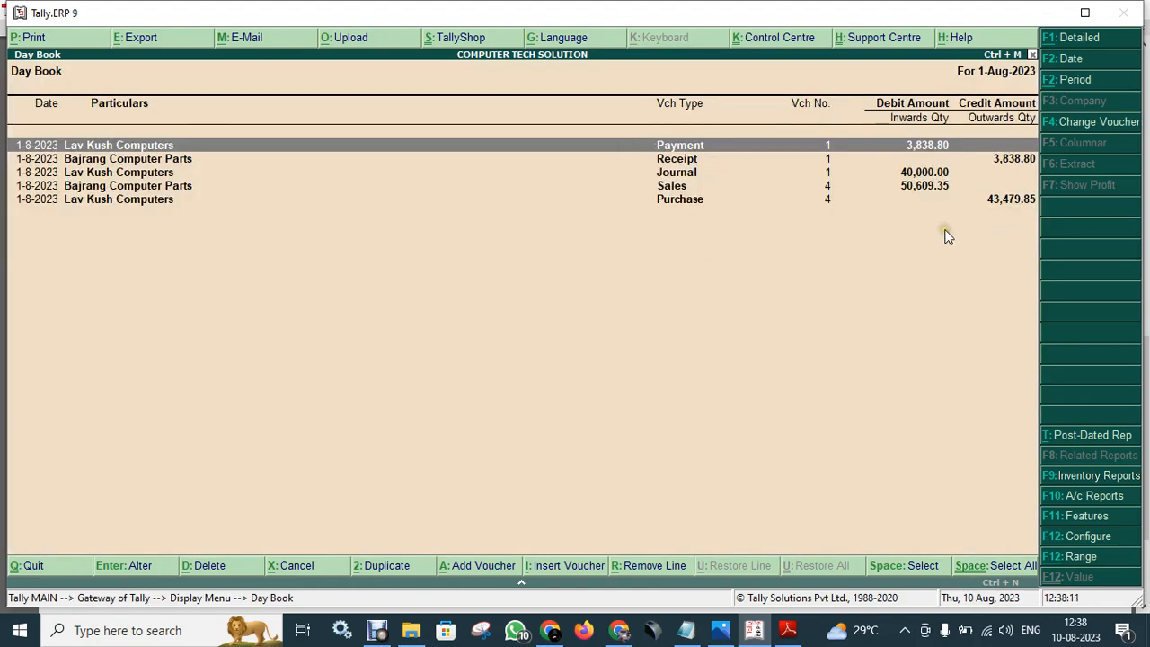
- Start deleting the Lav Kush Computers payment voucher but cancel, keeping it
{"action": "key", "text": "alt+d"}
{"action": "key", "text": "Escape"}
{"action": "key", "text": "alt+d"}
{"action": "key", "text": "Escape"}
- View the detailed Balance Sheet (7,70,282.55) and inspect Cash-in-Hand under Current Assets before closing it
{"action": "key", "text": "Escape"}
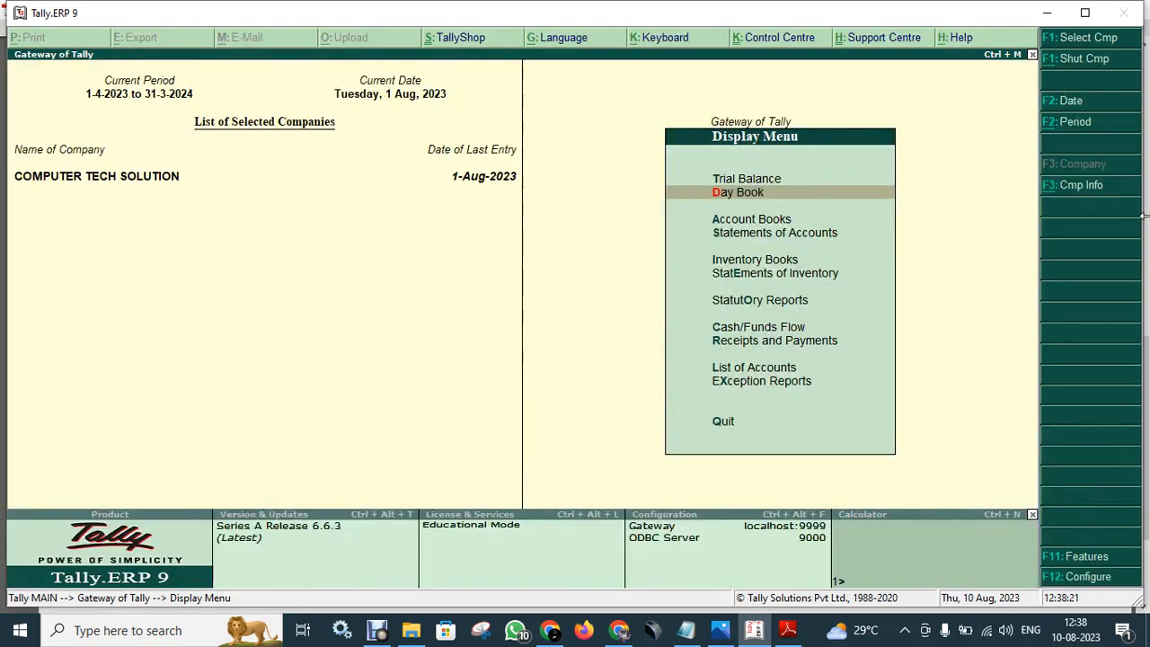
{"action": "key", "text": "Escape"}
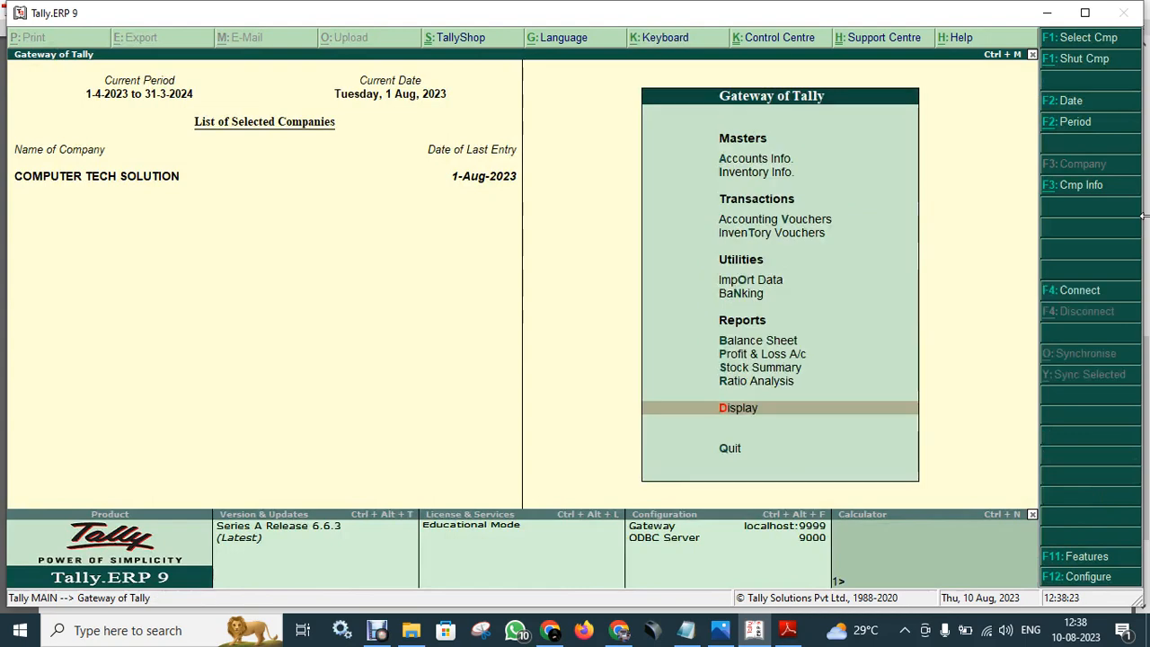
{"action": "key", "text": "Up"}
{"action": "key", "text": "Up"}
{"action": "key", "text": "Up"}
{"action": "key", "text": "Up"}
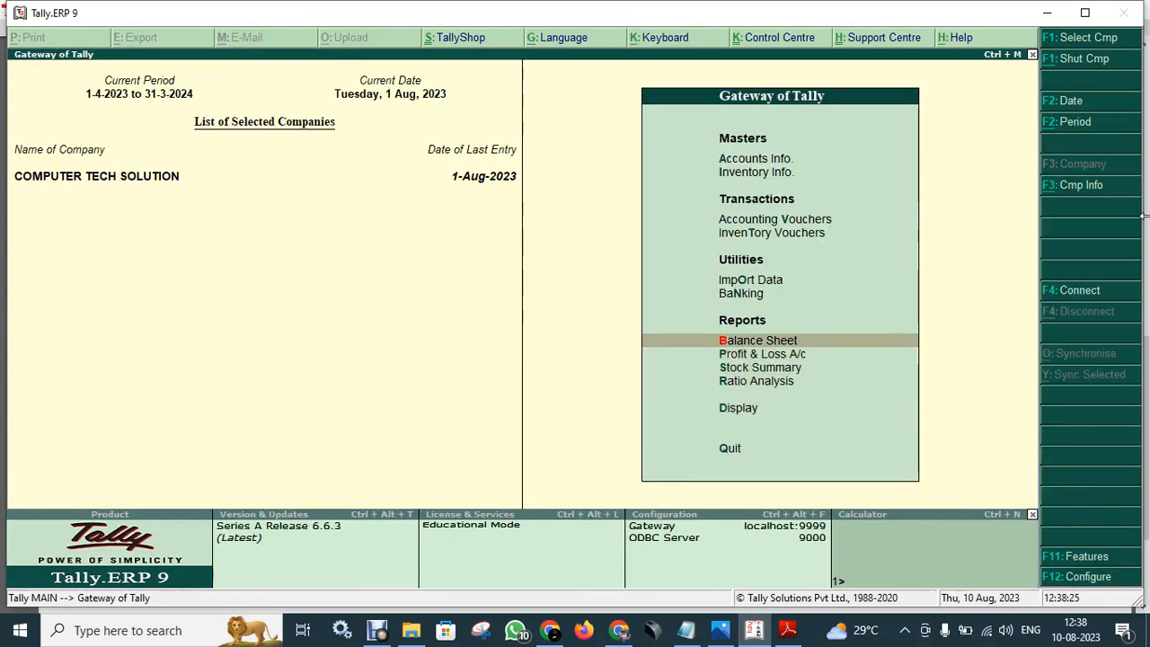
{"action": "key", "text": "Return"}
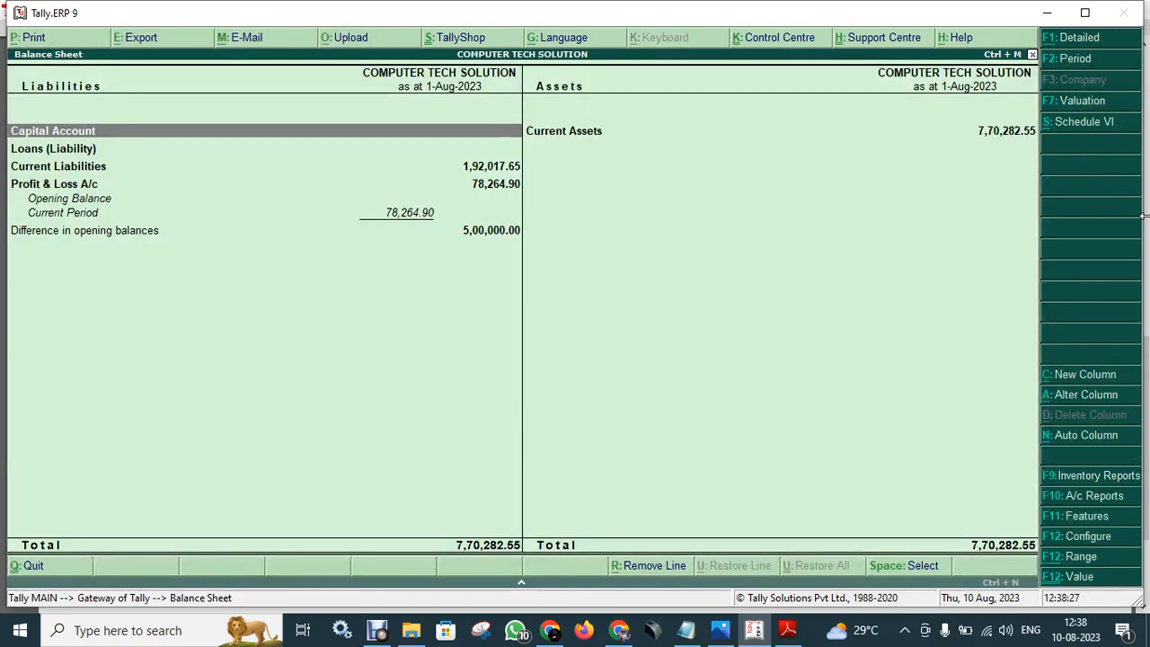
{"action": "key", "text": "alt+f1"}
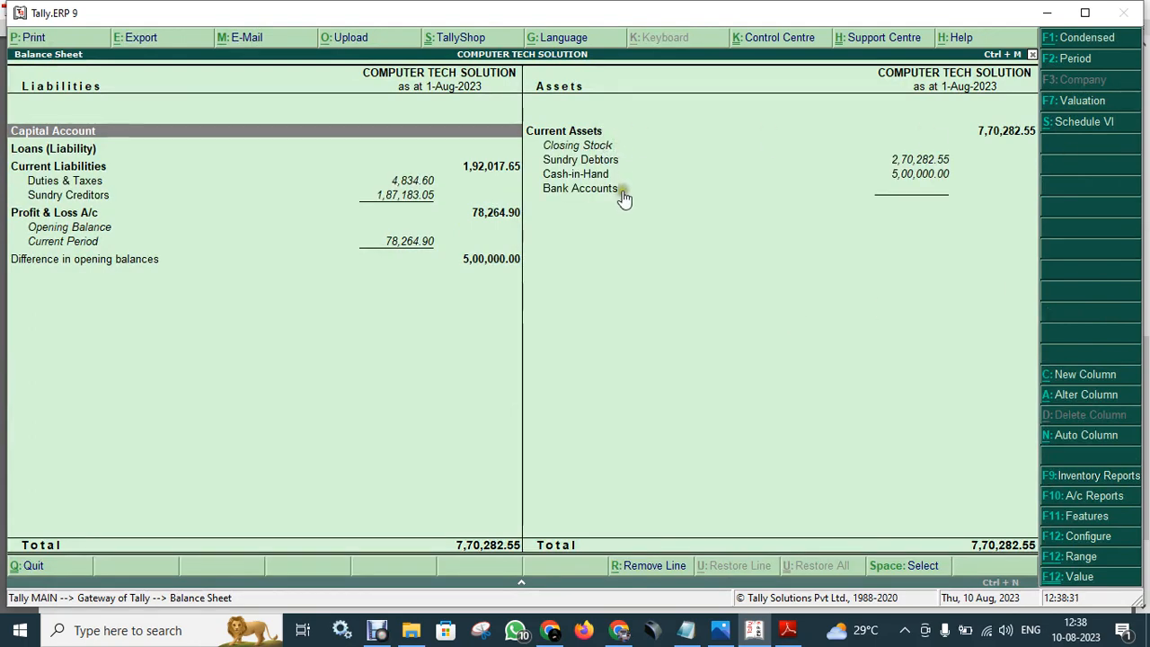
{"action": "left_click_drag", "start_coordinate": [868, 186], "coordinate": [966, 201]}
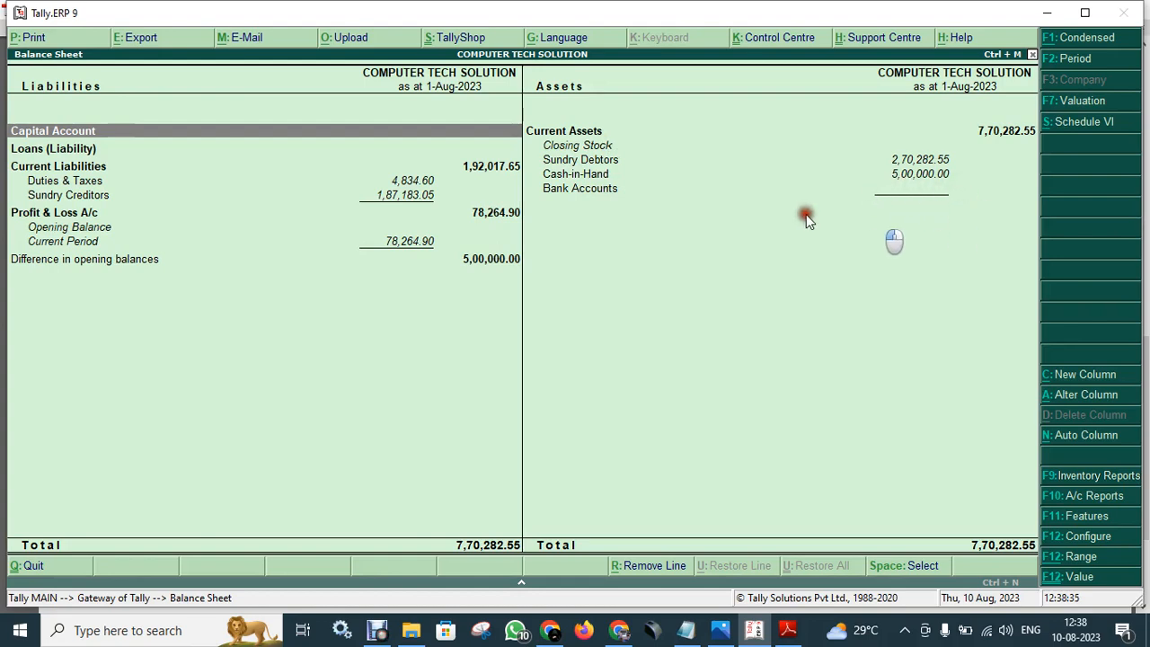
{"action": "key", "text": "Right"}
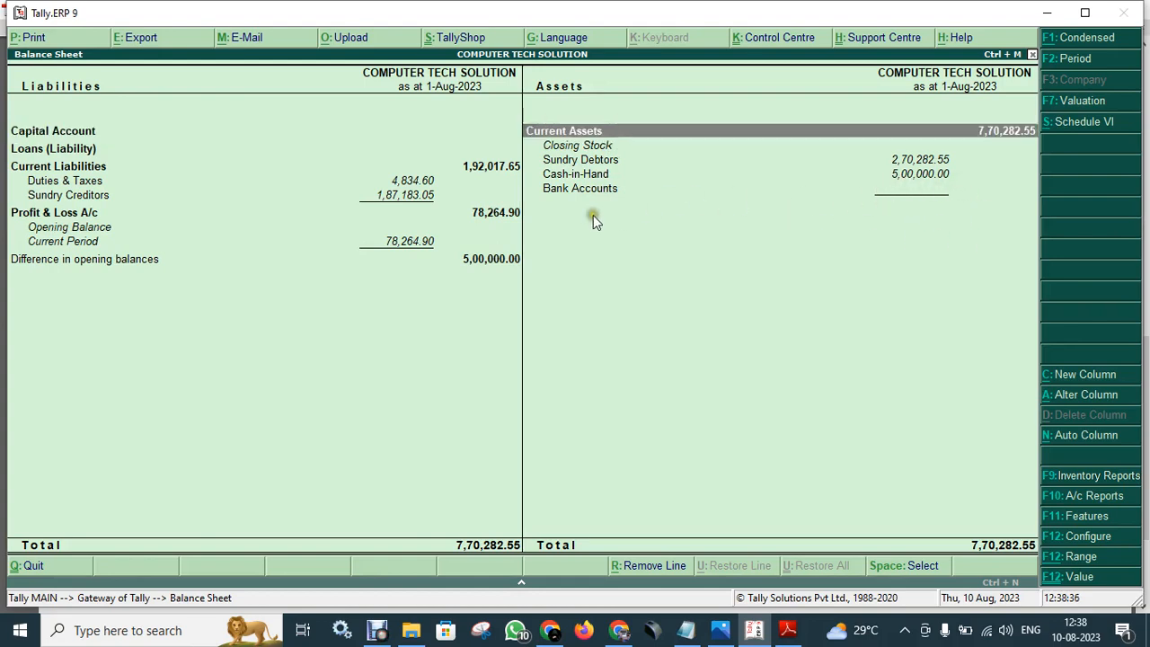
{"action": "left_click", "coordinate": [902, 177]}
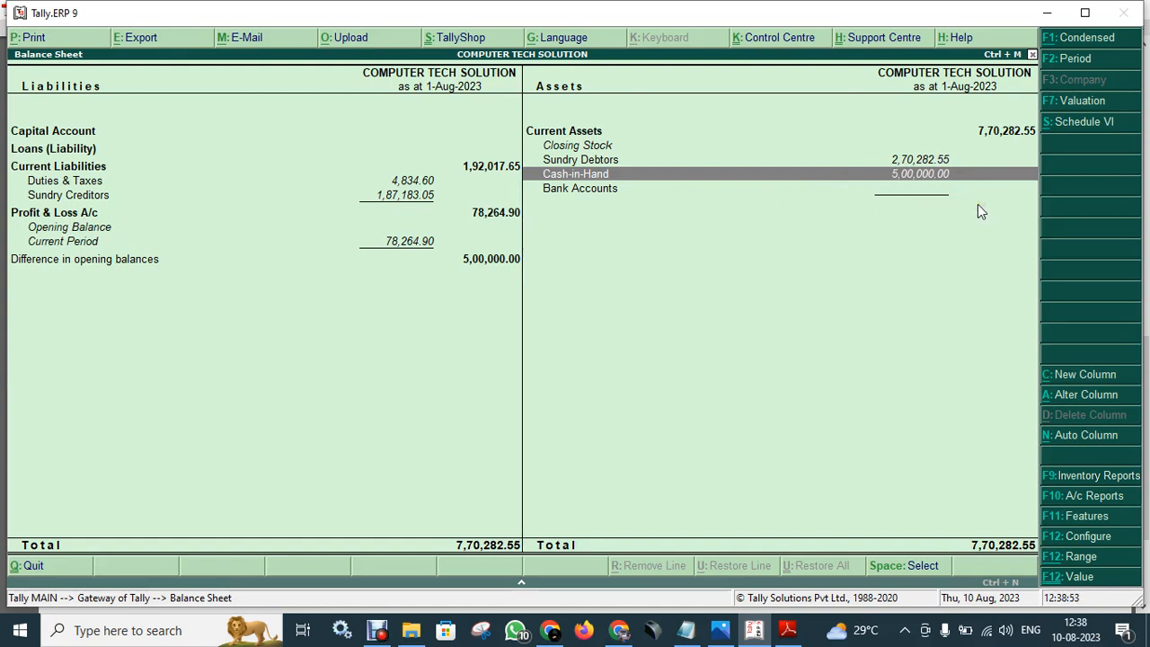
{"action": "key", "text": "Escape"}
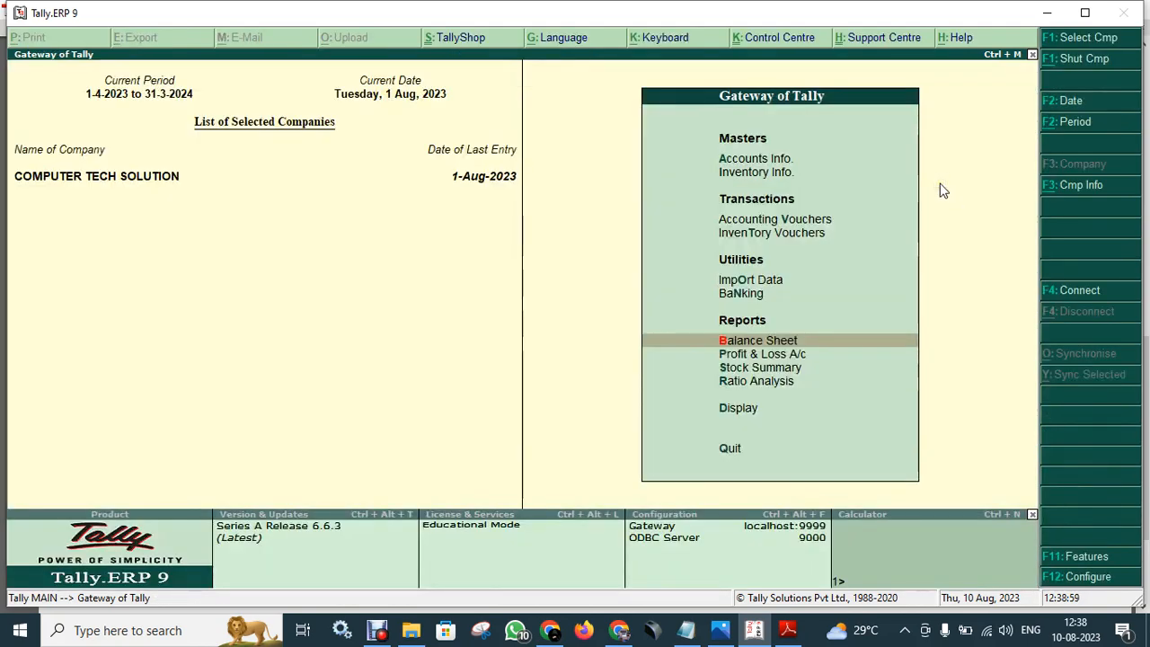
- Start a new Contra voucher and create a bank ledger named P N B Lakhisarai
{"action": "key", "text": "Up"}
{"action": "key", "text": "Up"}
{"action": "key", "text": "Up"}
{"action": "key", "text": "Up"}
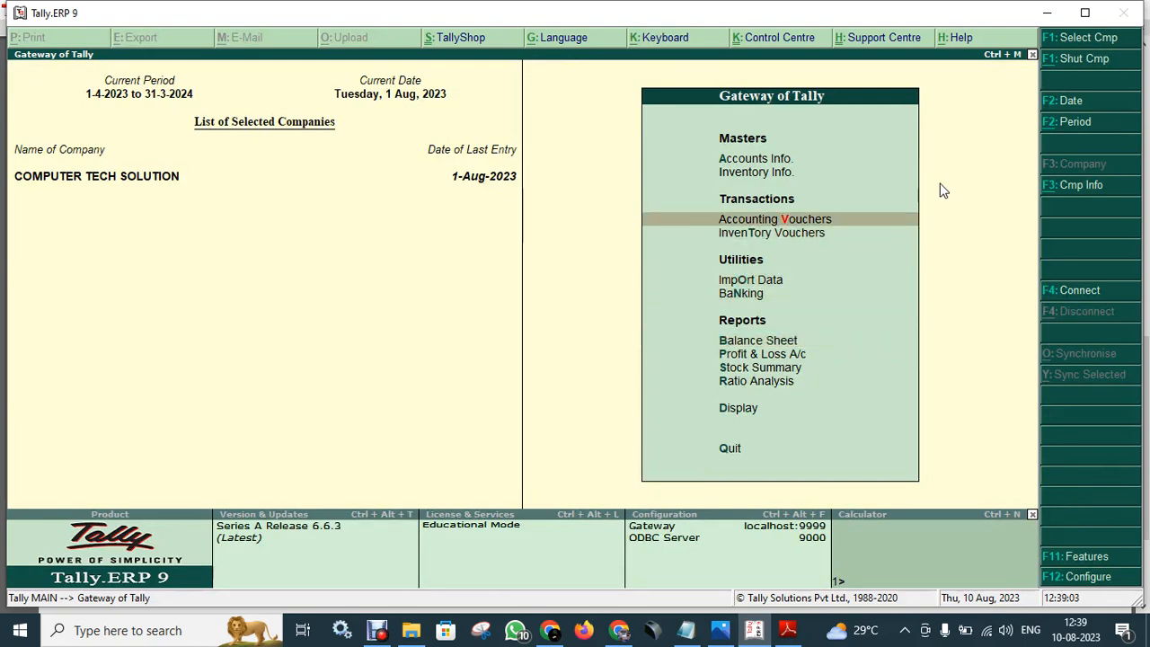
{"action": "key", "text": "Return"}
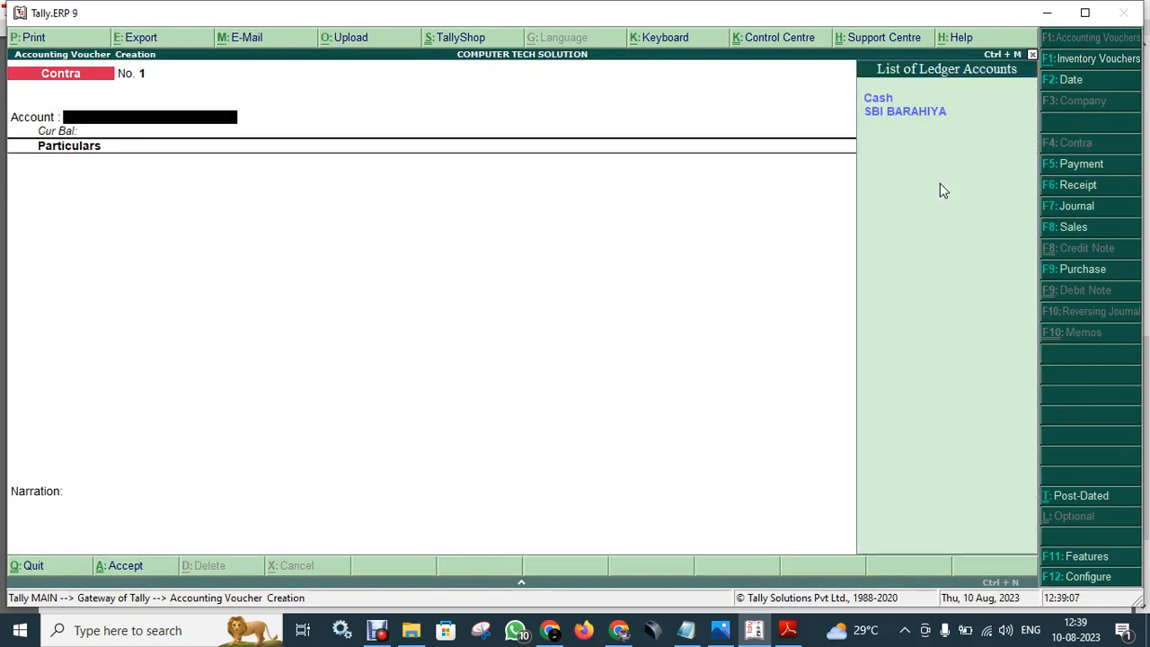
{"action": "key", "text": "Down"}
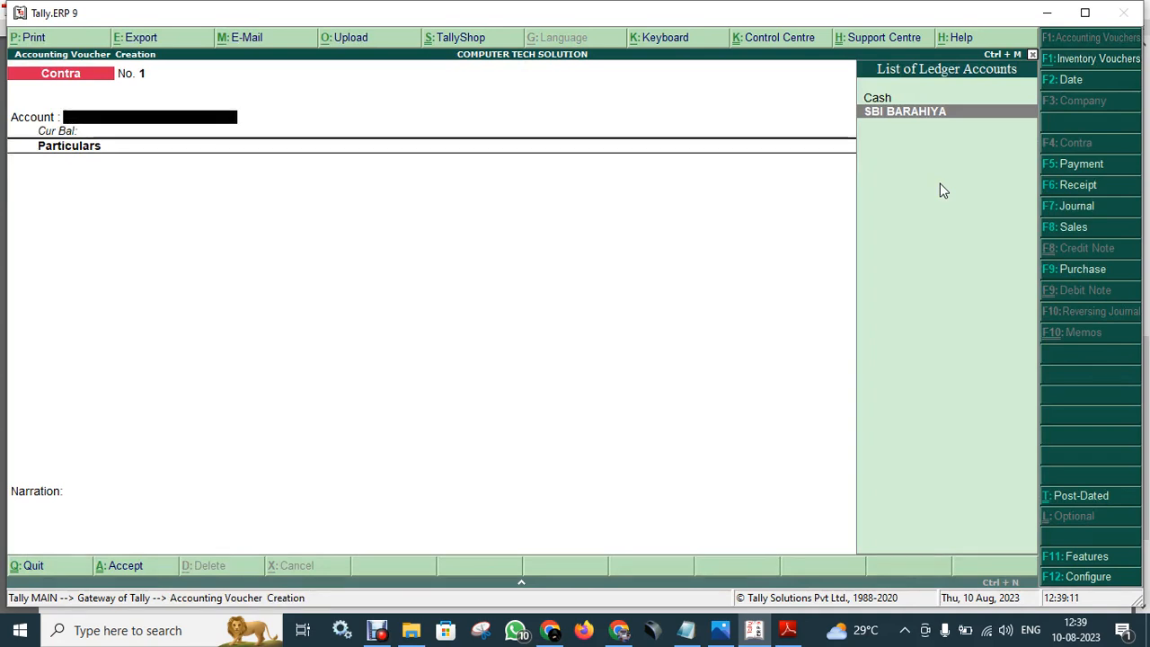
{"action": "key", "text": "alt+c"}
{"action": "type", "text": "Pan"}
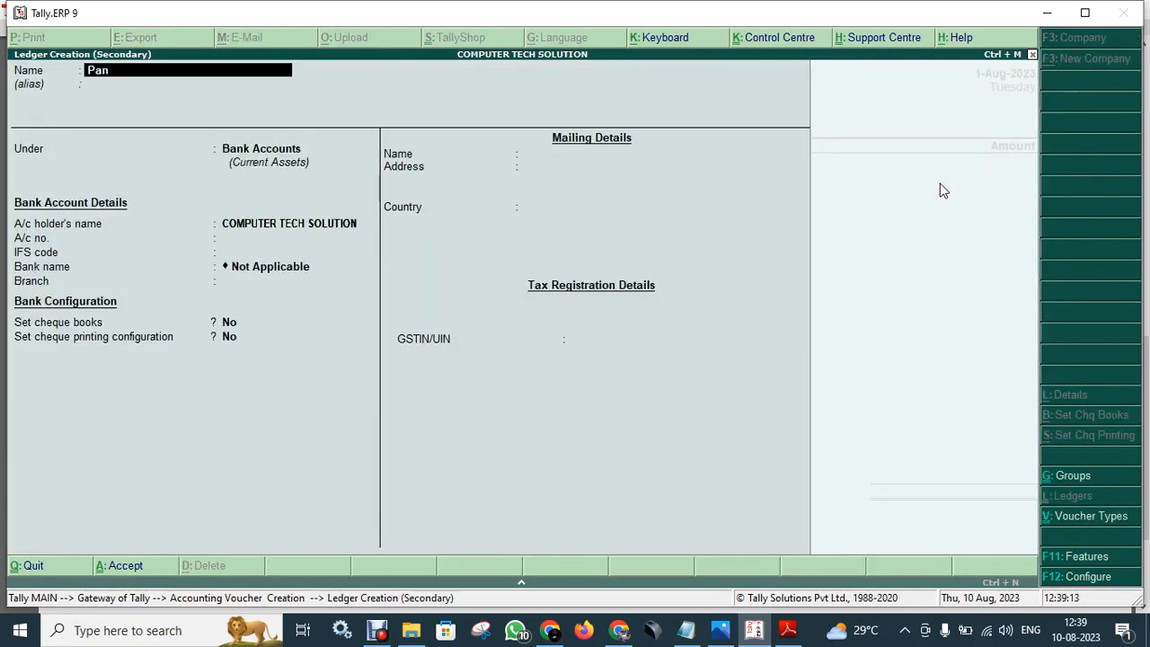
{"action": "type", "text": "jab"}
{"action": "key", "text": "BackSpace"}
{"action": "key", "text": "BackSpace"}
{"action": "key", "text": "BackSpace"}
{"action": "key", "text": "BackSpace"}
{"action": "type", "text": "B Lakhisarai"}
{"action": "key", "text": "Return"}
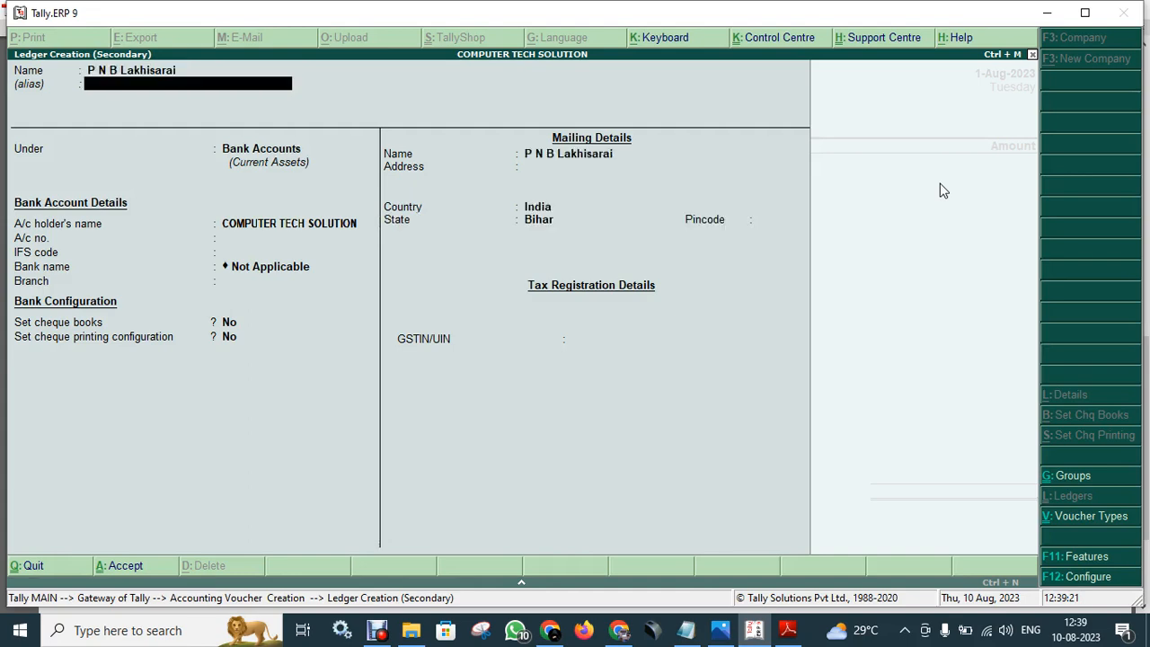
{"action": "key", "text": "Return"}
{"action": "key", "text": "Return"}
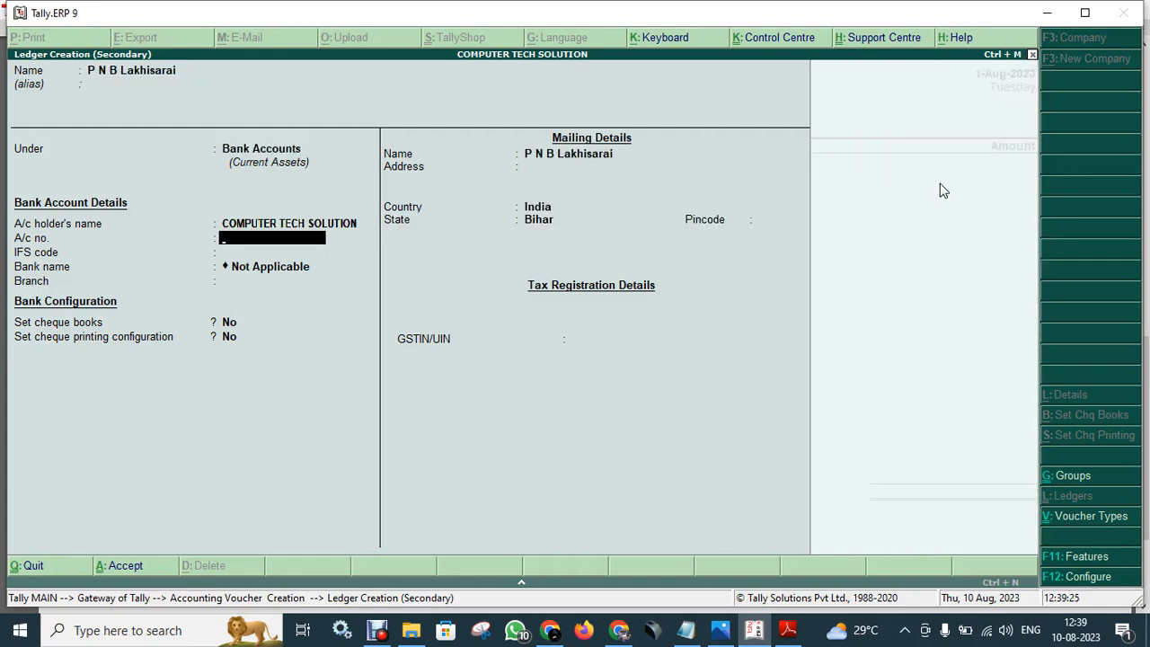
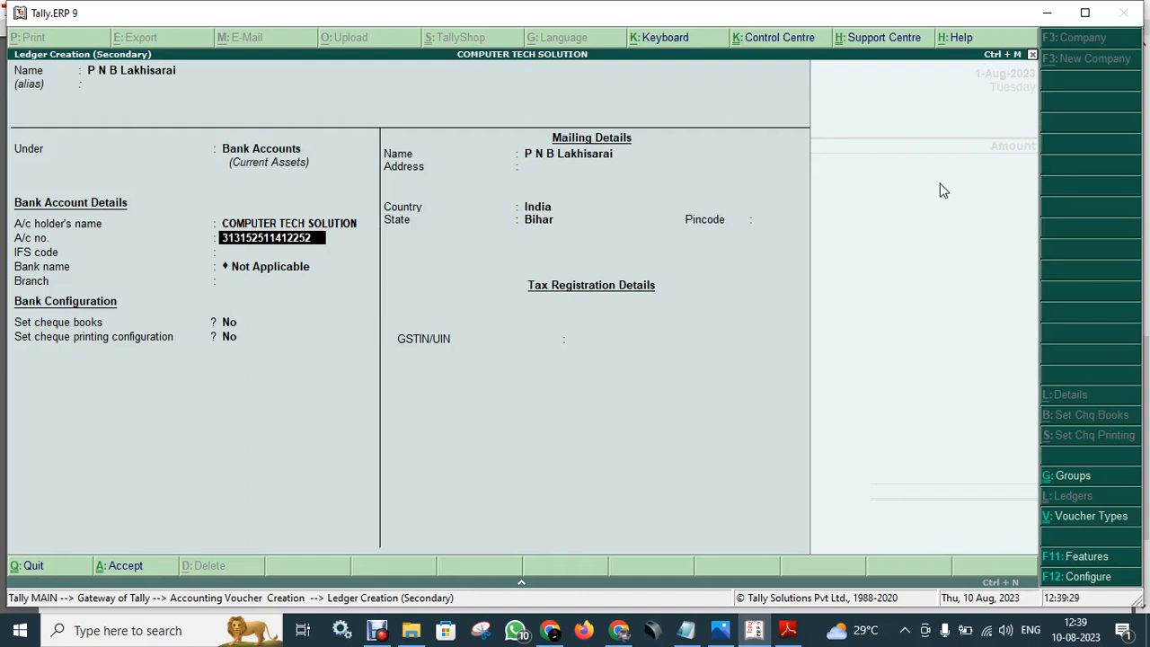
- Enter the ledger's bank account number, IFS code PUNBOMBGB06, city Lakhisarai and pincode
{"action": "key", "text": "Return"}
{"action": "type", "text": "PUNBOMBGB06"}
{"action": "key", "text": "Return"}
{"action": "key", "text": "Return"}
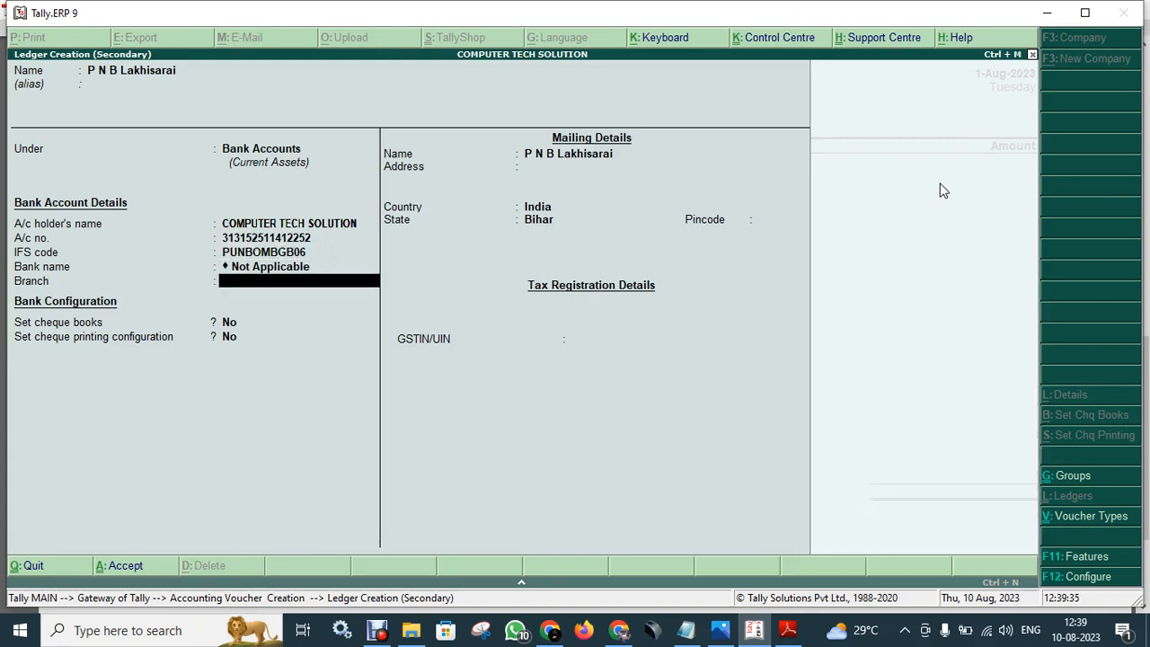
{"action": "type", "text": "Lakhisarai"}
{"action": "key", "text": "Return"}
{"action": "key", "text": "Return"}
{"action": "key", "text": "Return"}
{"action": "key", "text": "Return"}
{"action": "key", "text": "Return"}
{"action": "key", "text": "Return"}
{"action": "key", "text": "Return"}
{"action": "type", "text": "8113111"}
{"action": "key", "text": "BackSpace"}
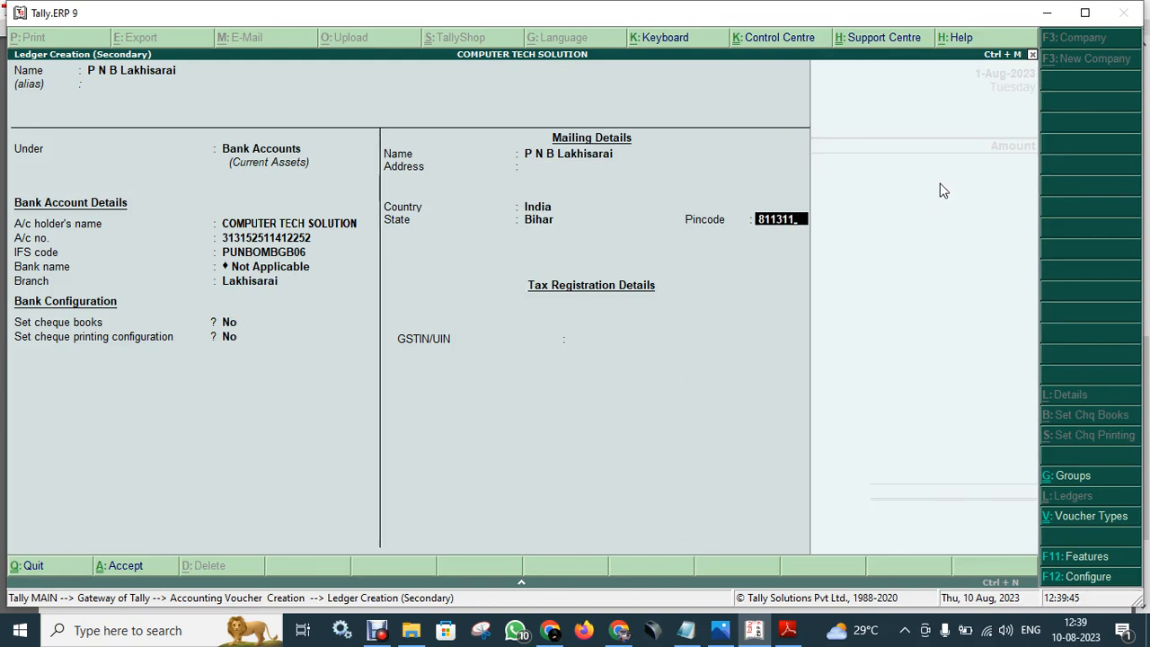
{"action": "key", "text": "Return"}
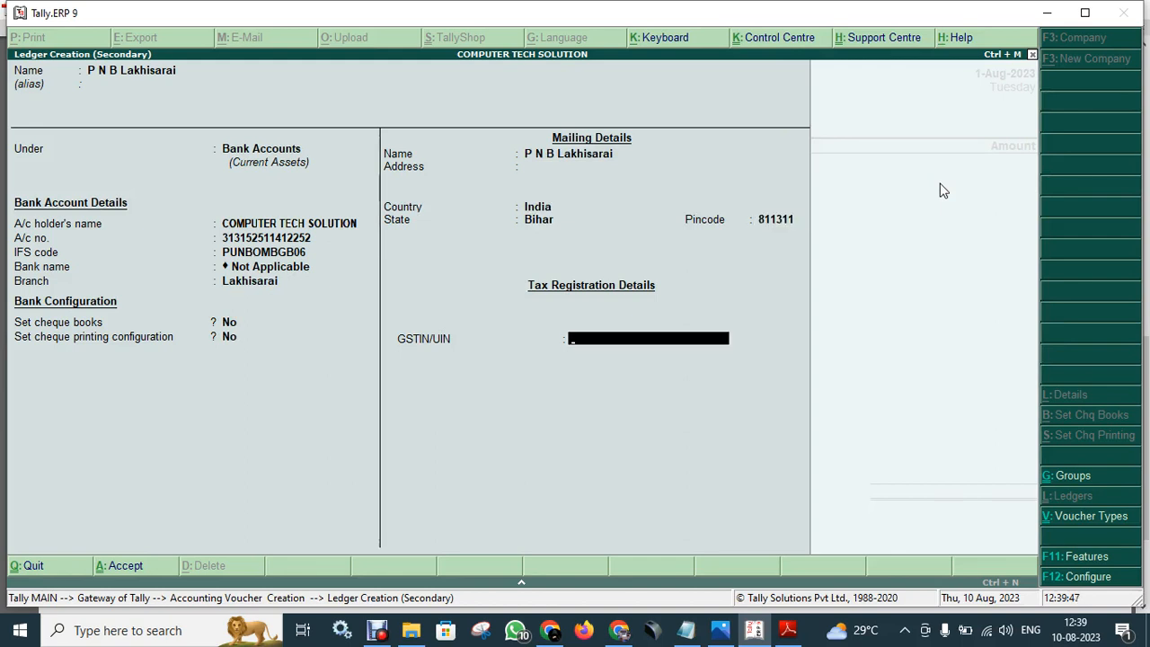
- Set the ledger address to Neat Court Campus and save it without a GSTIN
{"action": "key", "text": "BackSpace"}
{"action": "key", "text": "BackSpace"}
{"action": "key", "text": "BackSpace"}
{"action": "key", "text": "BackSpace"}
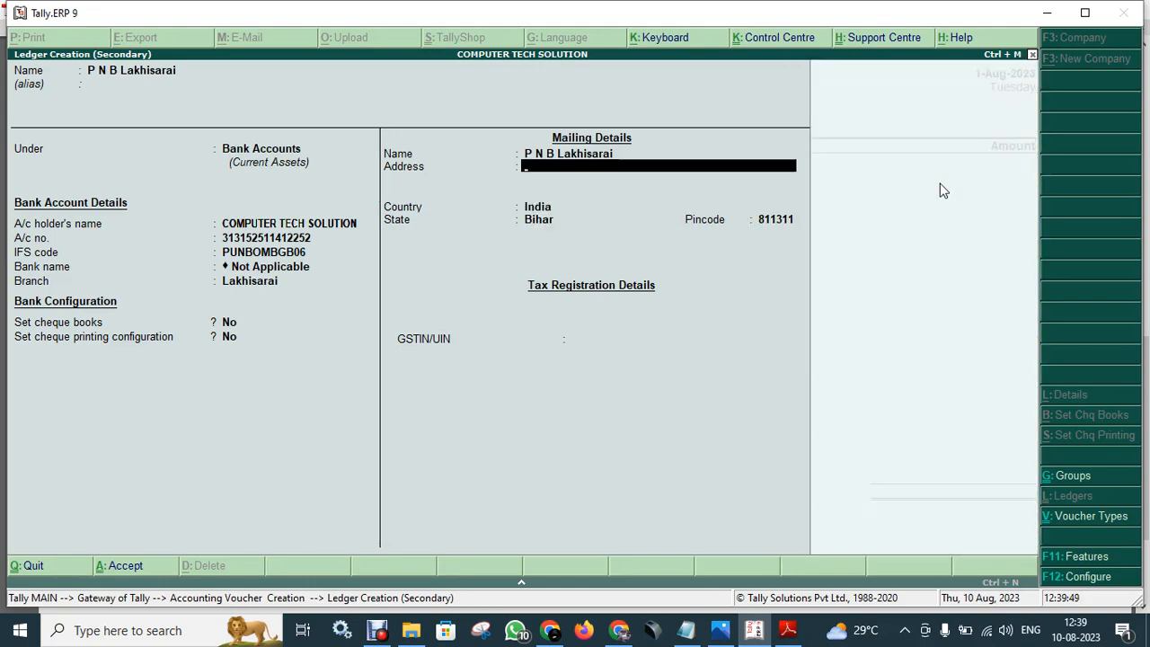
{"action": "type", "text": "Neat Cou"}
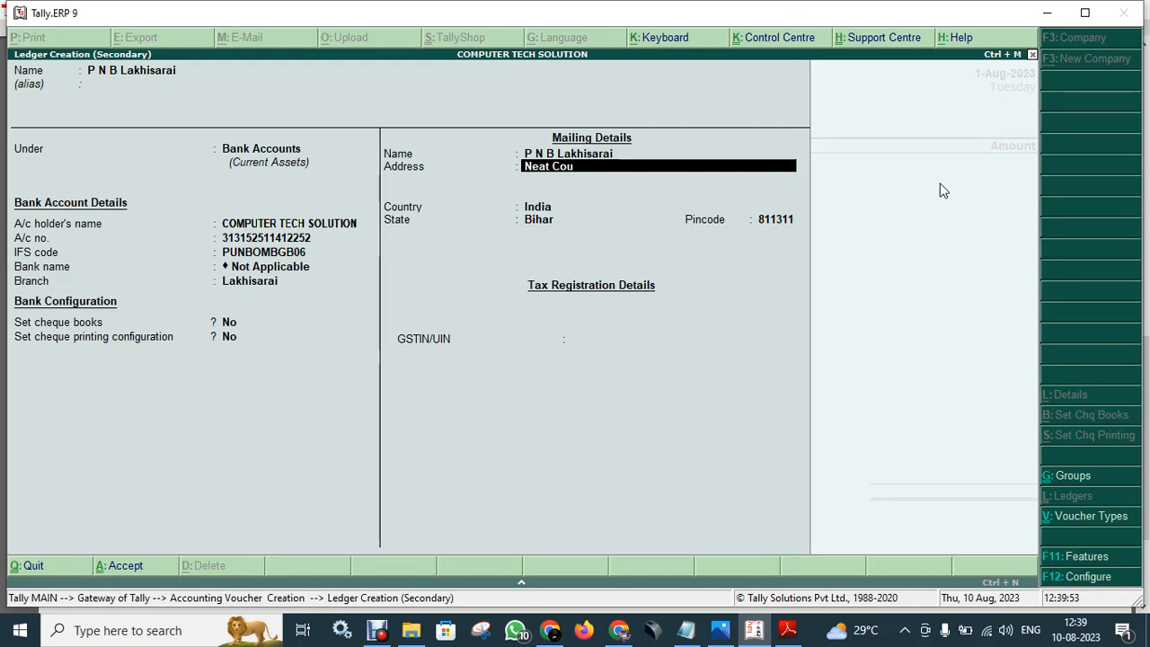
{"action": "type", "text": "rt campiu"}
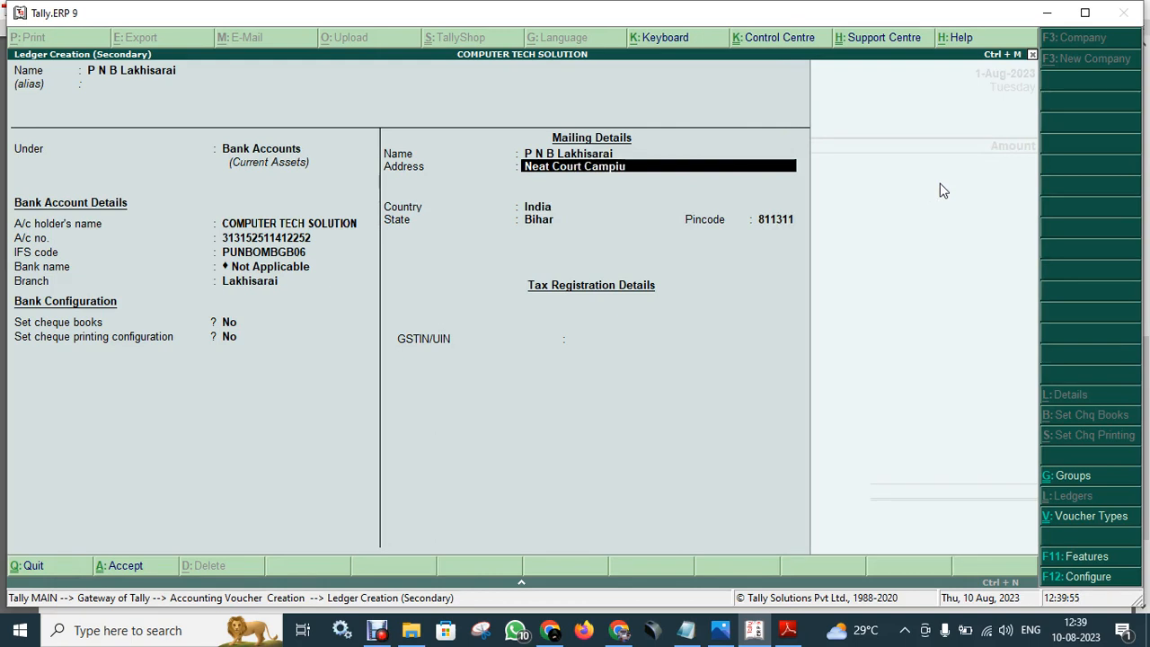
{"action": "type", "text": "us"}
{"action": "key", "text": "Return"}
{"action": "key", "text": "Return"}
{"action": "key", "text": "Return"}
{"action": "key", "text": "Return"}
{"action": "key", "text": "Return"}
{"action": "key", "text": "Return"}
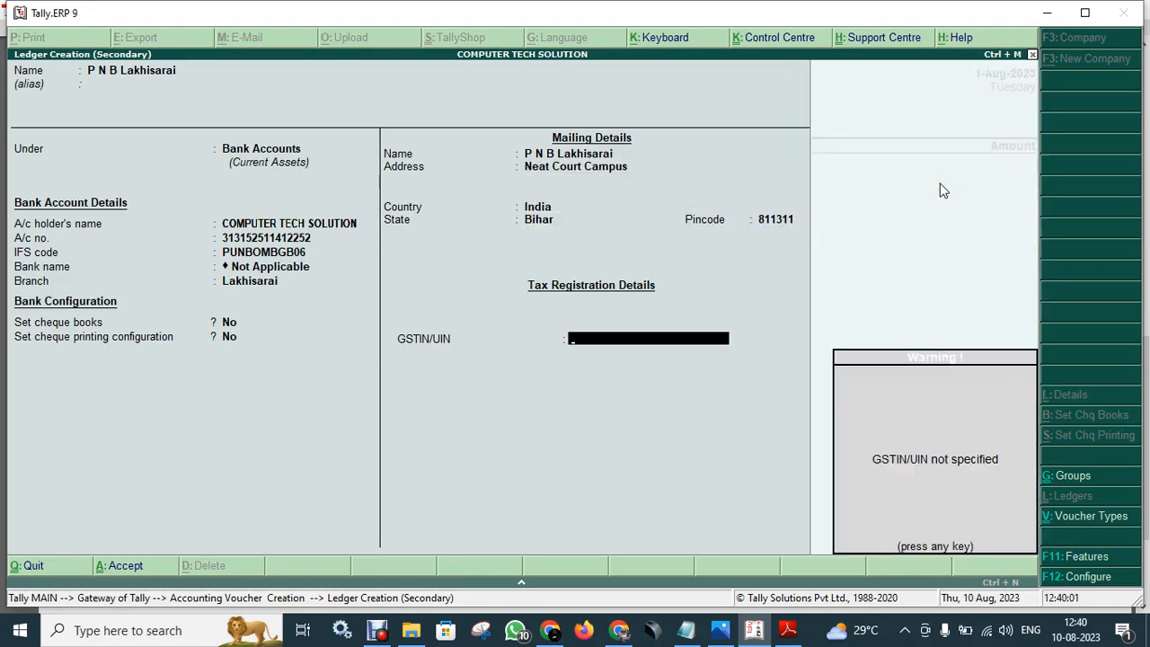
{"action": "key", "text": "Return"}
{"action": "key", "text": "Escape"}
{"action": "key", "text": "Return"}
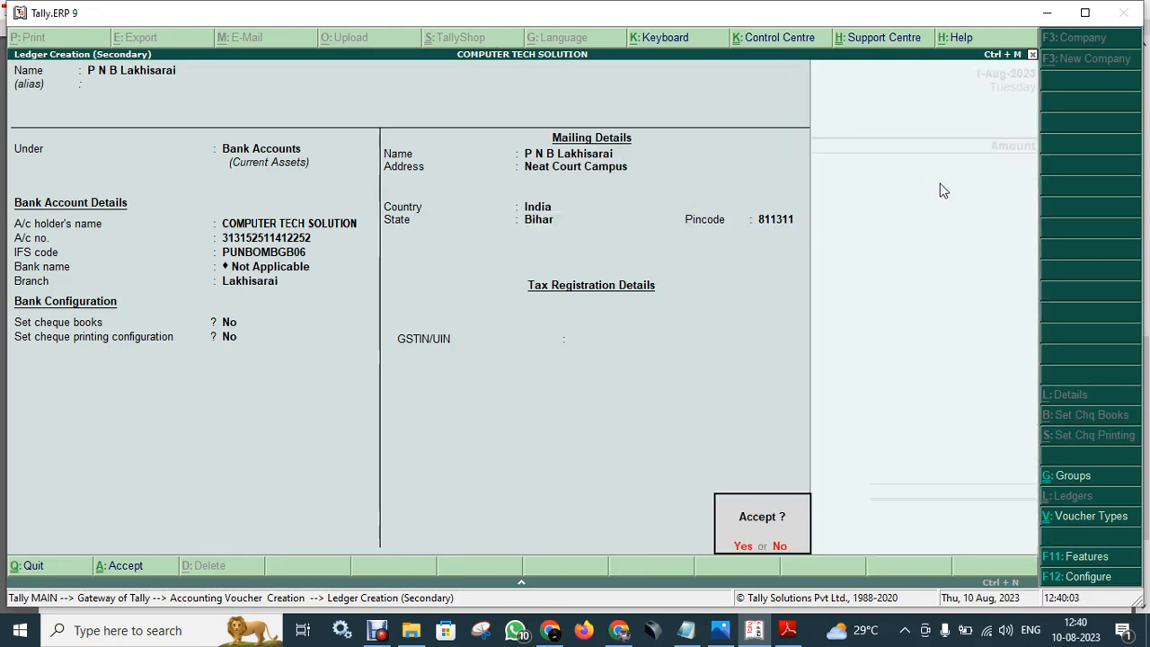
{"action": "key", "text": "Return"}
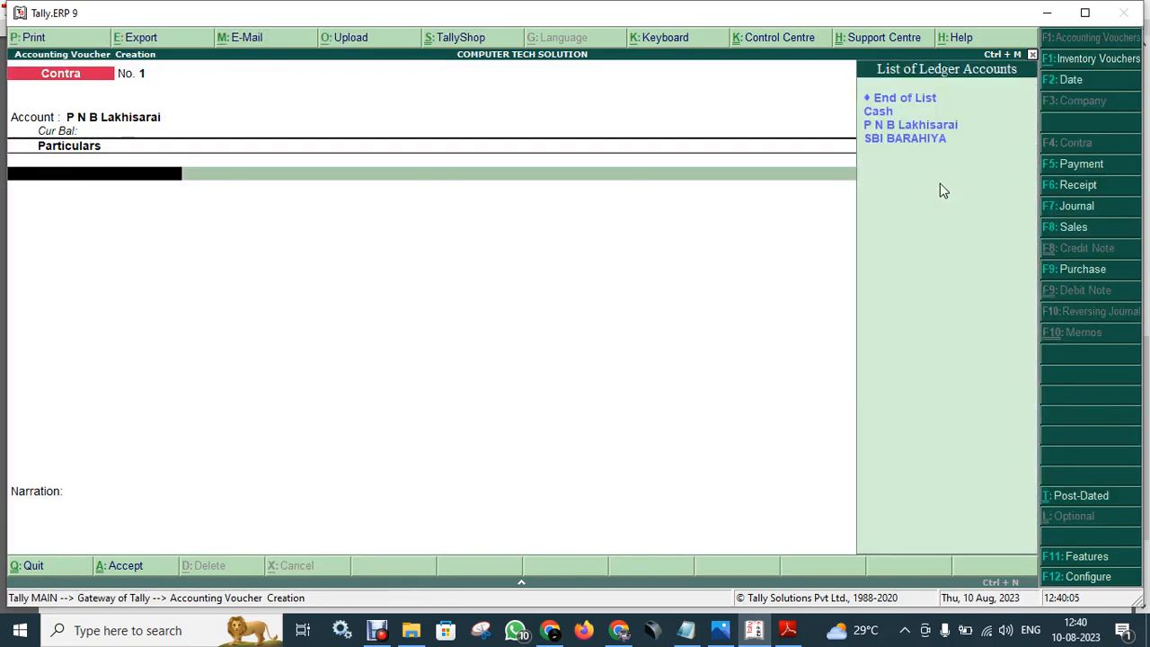
- Select Cash as the contra ledger with an amount of 2,50,000
{"action": "key", "text": "Down"}
{"action": "key", "text": "Down"}
{"action": "key", "text": "Up"}
{"action": "key", "text": "Return"}
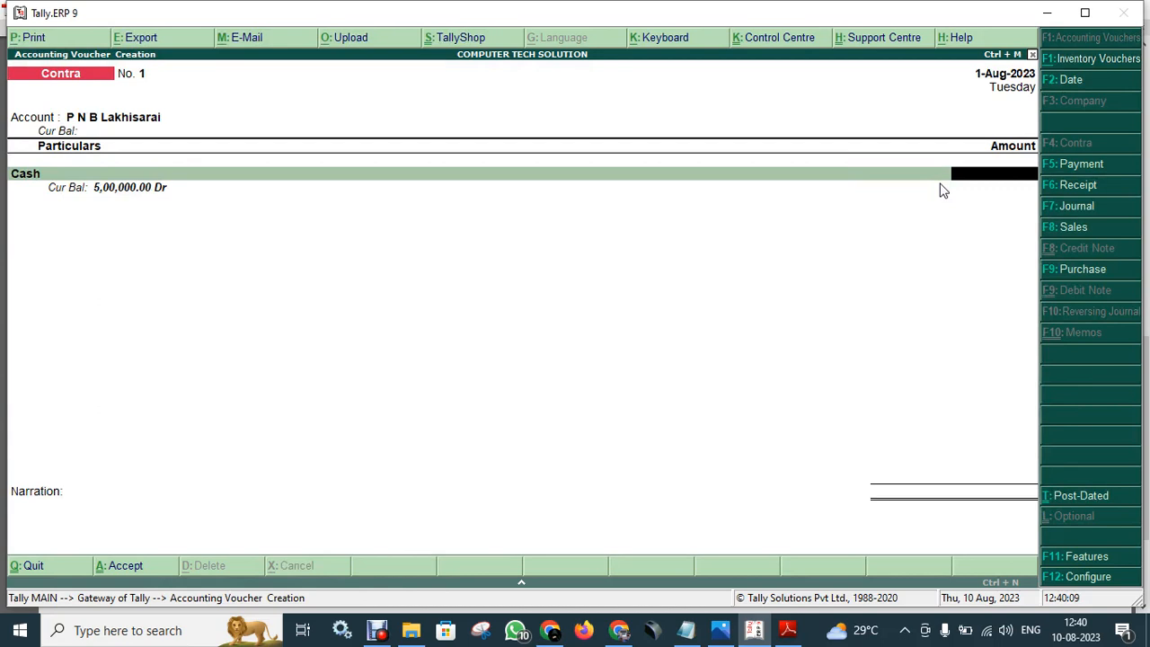
{"action": "type", "text": "250000"}
{"action": "key", "text": "Return"}
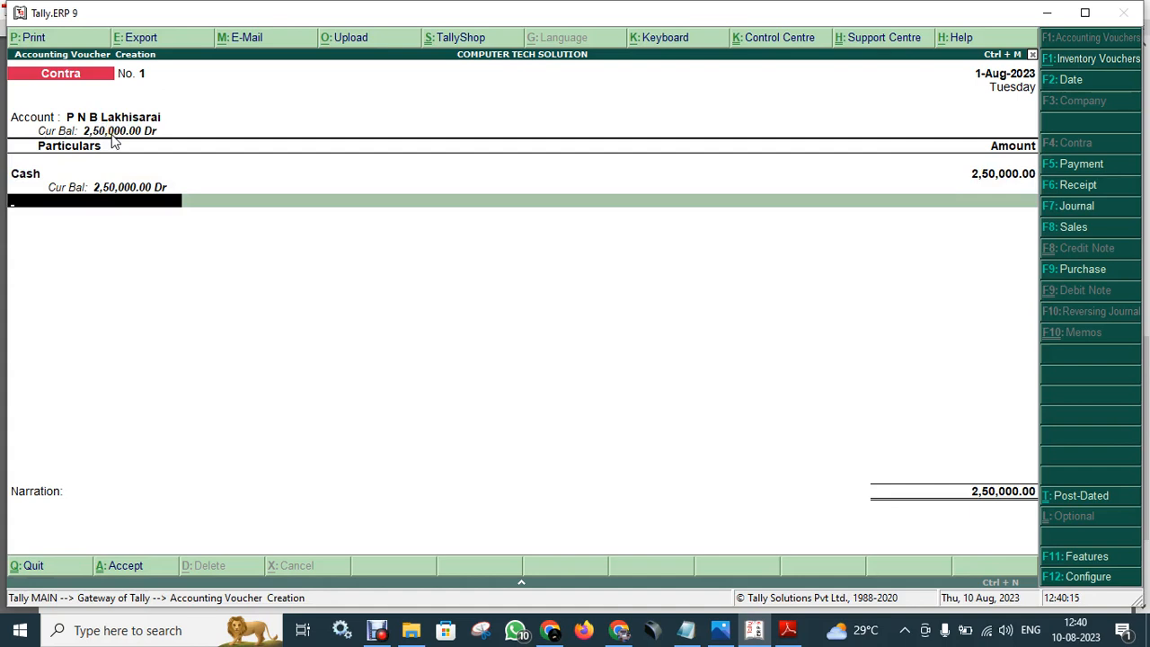
{"action": "key", "text": "Return"}
{"action": "key", "text": "Return"}
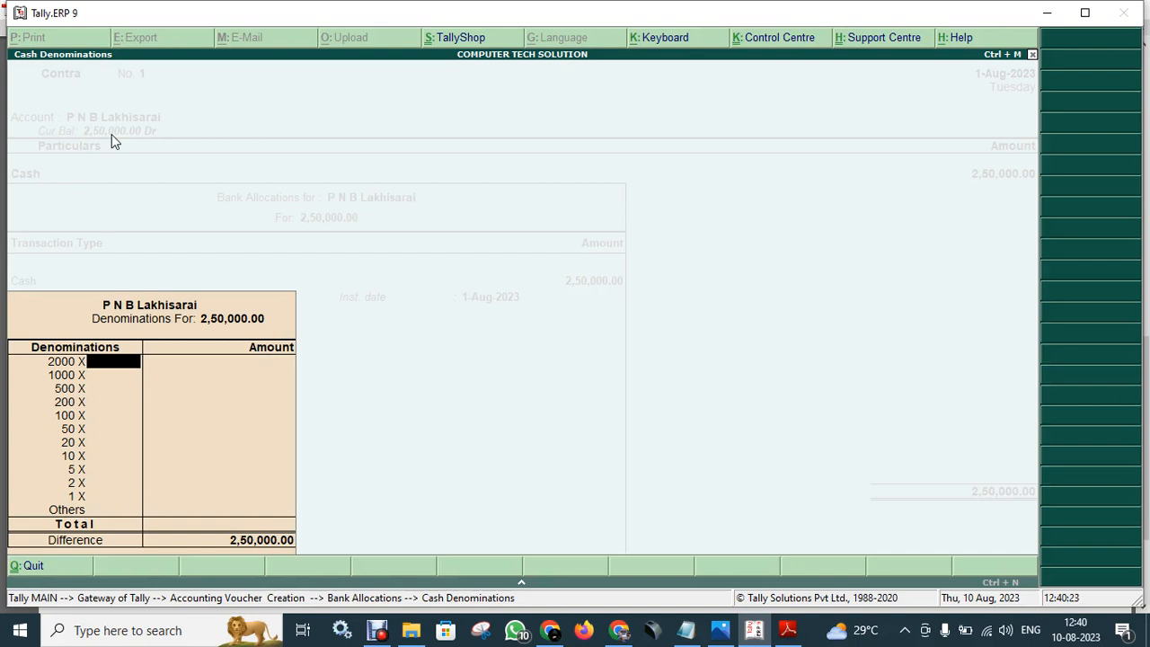
- Enter 100 notes of 2000 in the cash denominations breakdown
{"action": "type", "text": "5"}
{"action": "key", "text": "BackSpace"}
{"action": "type", "text": "100"}
{"action": "key", "text": "Return"}
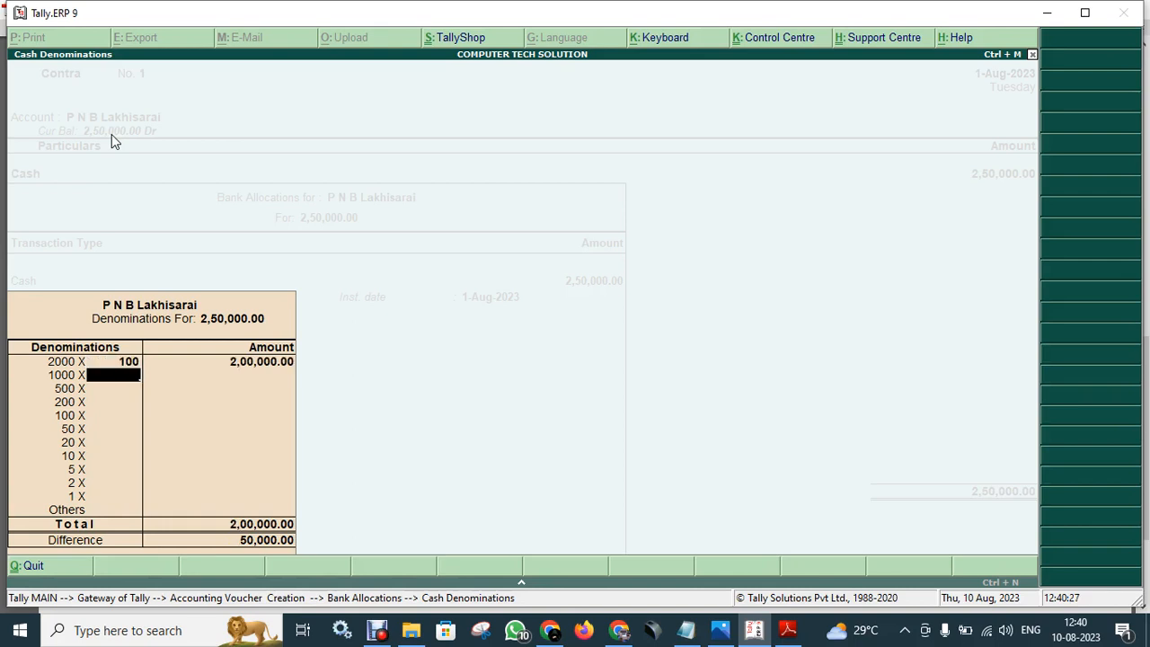
{"action": "type", "text": "500"}
{"action": "key", "text": "Return"}
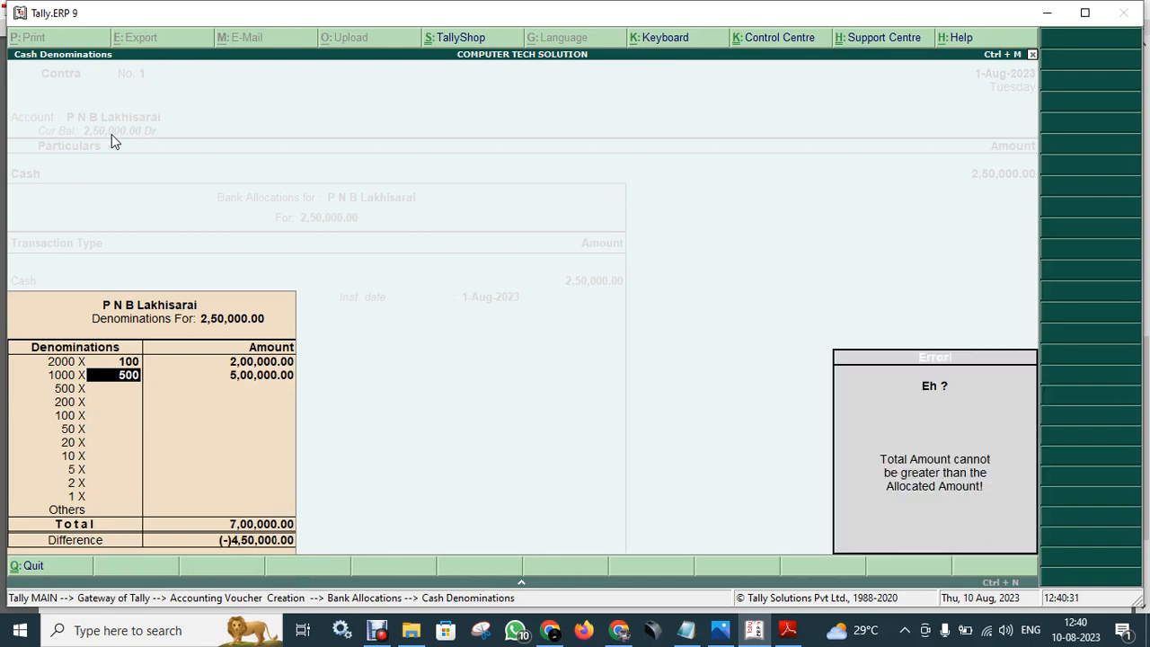
{"action": "key", "text": "BackSpace"}
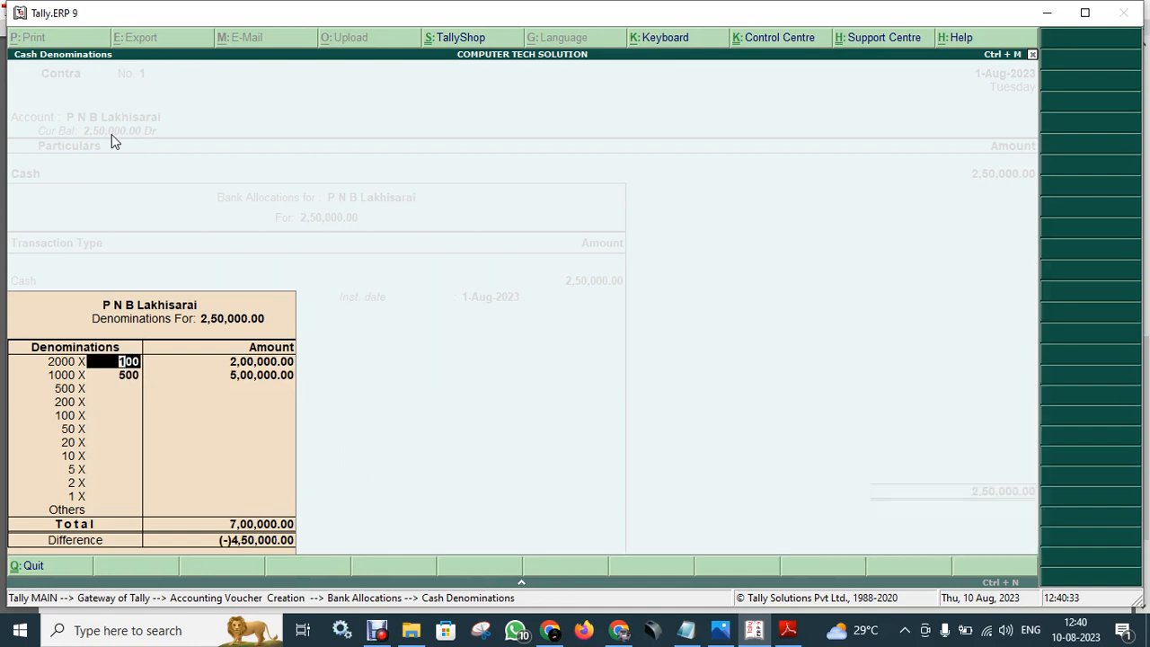
{"action": "key", "text": "Return"}
- Correct the remaining denomination to 100 notes of 500 and save the contra voucher
{"action": "key", "text": "BackSpace"}
{"action": "key", "text": "Return"}
{"action": "key", "text": "BackSpace"}
{"action": "key", "text": "BackSpace"}
{"action": "key", "text": "BackSpace"}
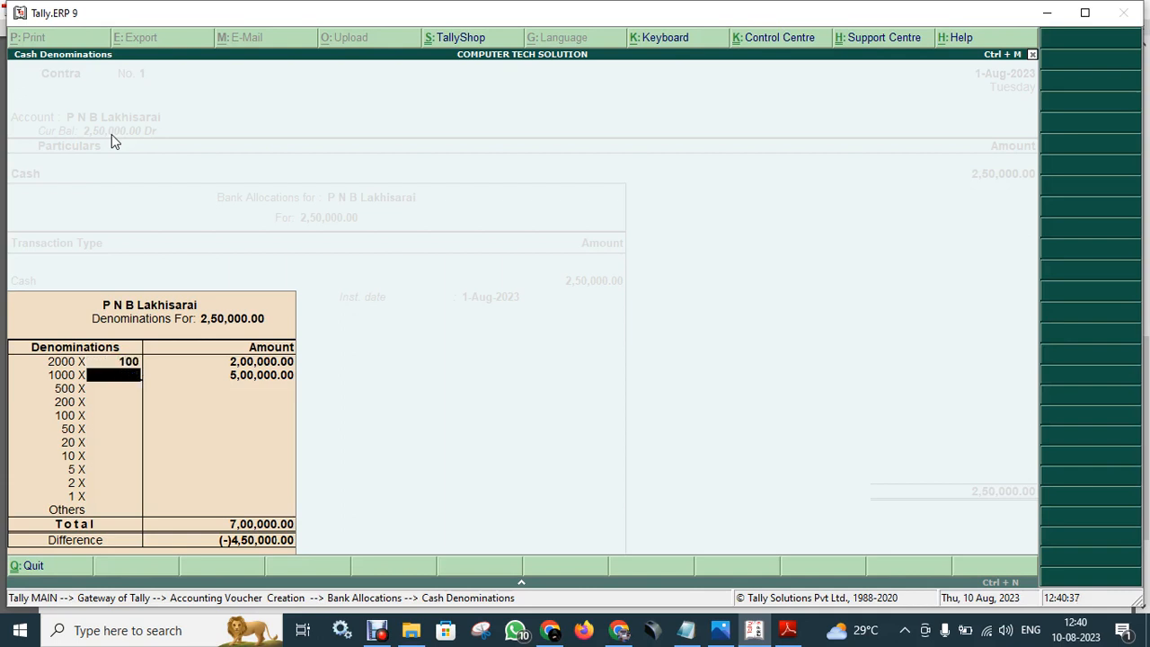
{"action": "key", "text": "Return"}
{"action": "type", "text": "1000"}
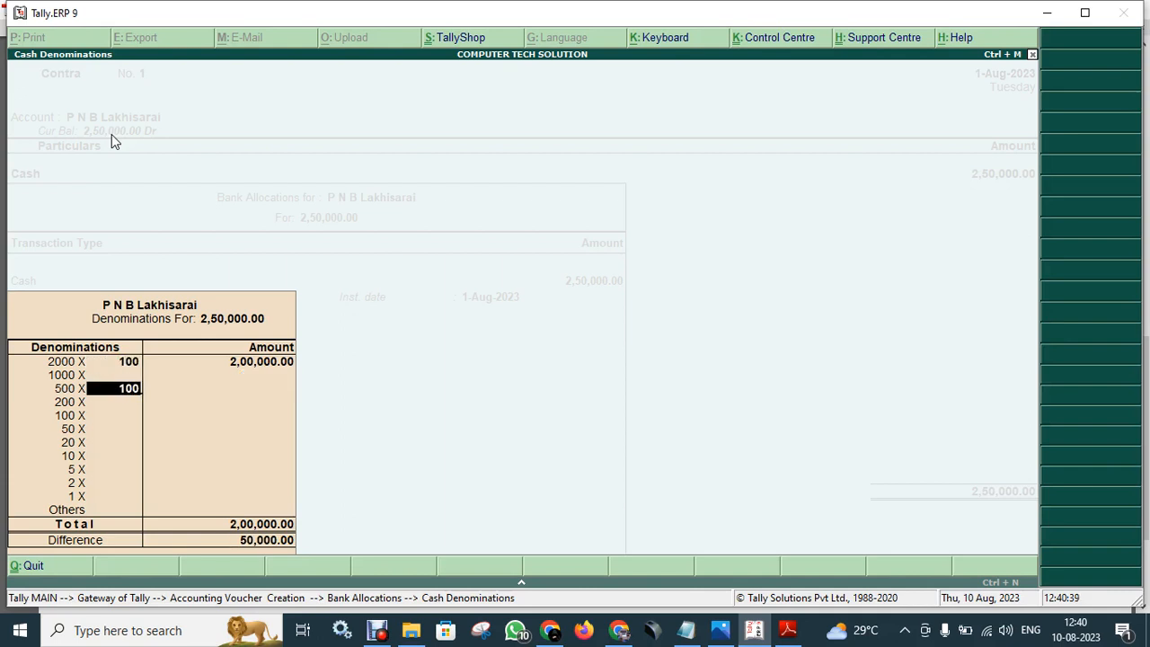
{"action": "key", "text": "BackSpace"}
{"action": "key", "text": "Return"}
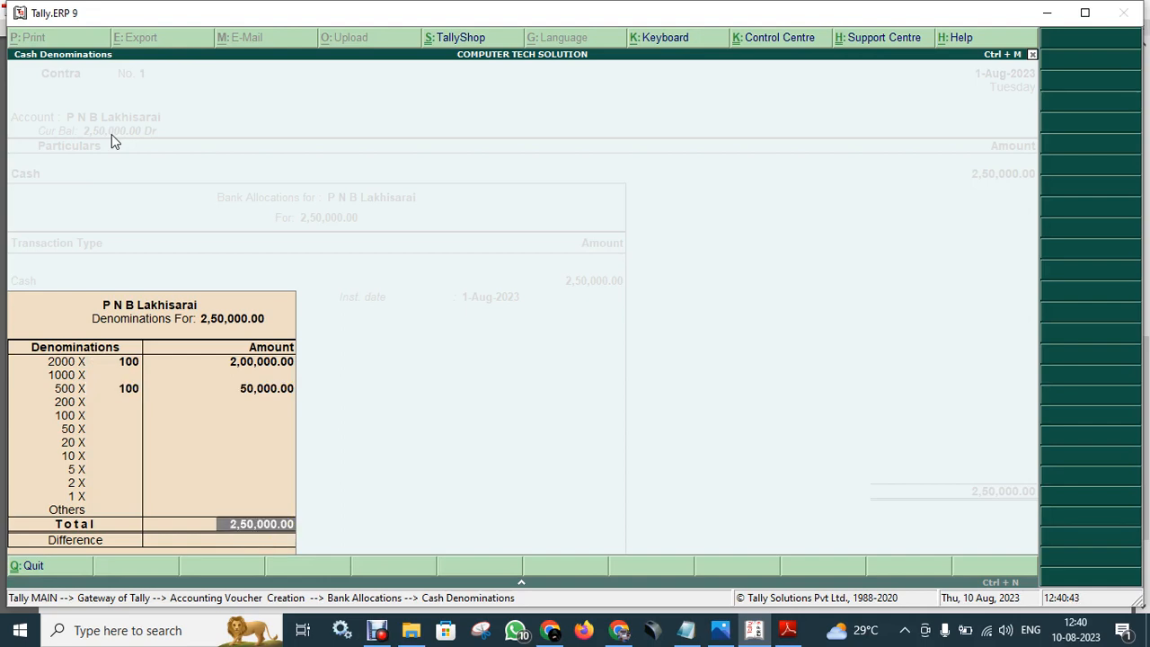
{"action": "key", "text": "Return"}
{"action": "key", "text": "Return"}
{"action": "key", "text": "Return"}
{"action": "key", "text": "Return"}
{"action": "key", "text": "Escape"}
{"action": "key", "text": "Return"}
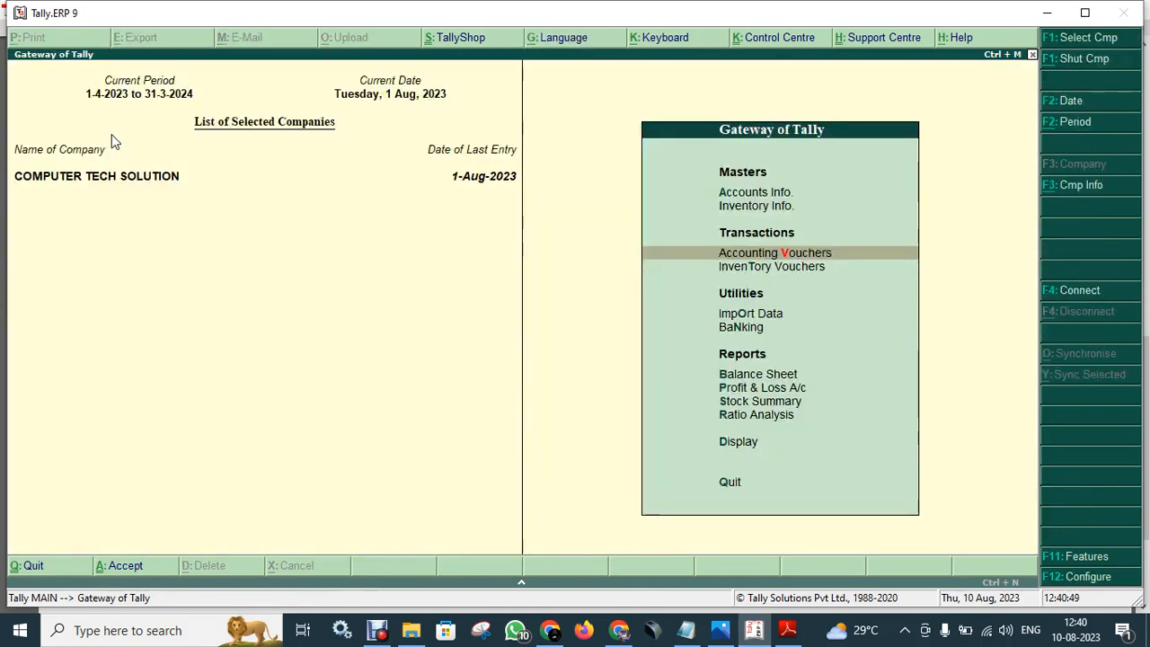
- Review the Balance Sheet, now with Bank Accounts at 2,50,000.00, then close it without quitting
{"action": "key", "text": "Down"}
{"action": "key", "text": "Down"}
{"action": "key", "text": "Down"}
{"action": "key", "text": "Down"}
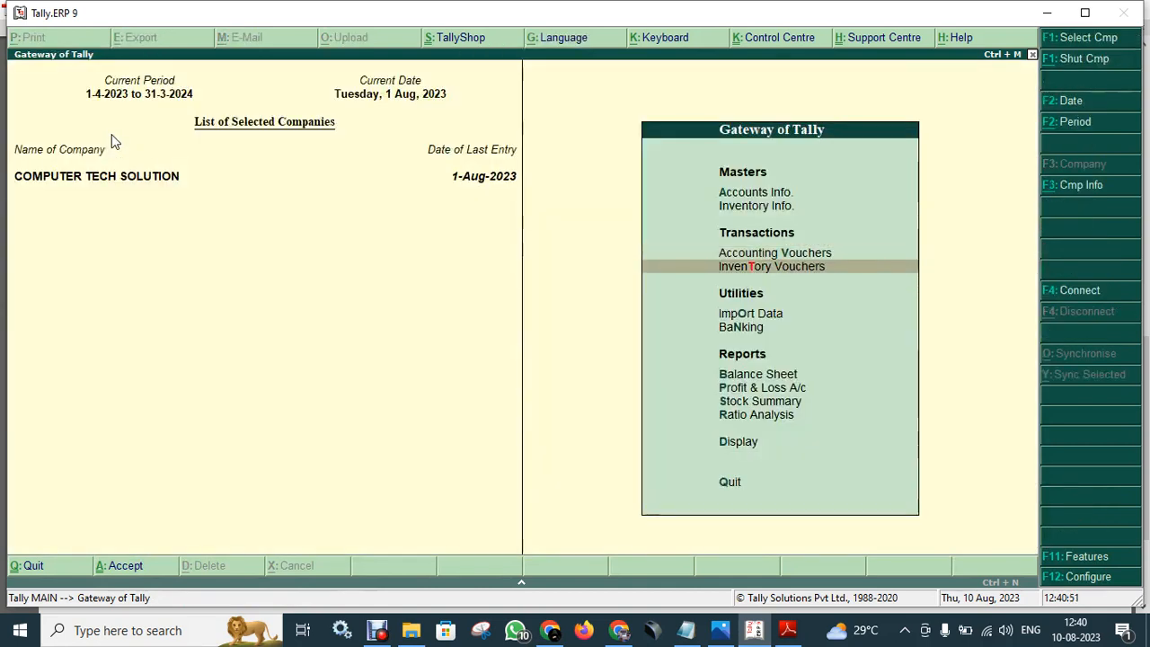
{"action": "key", "text": "Return"}
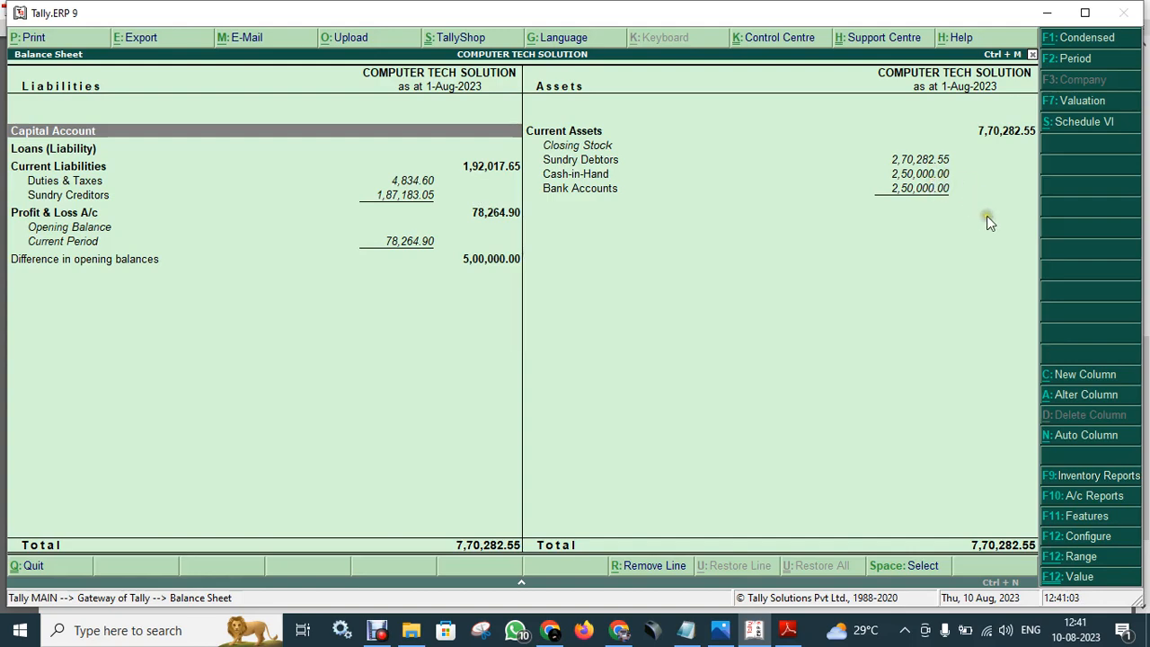
{"action": "key", "text": "Escape"}
{"action": "key", "text": "Escape"}
{"action": "key", "text": "n"}
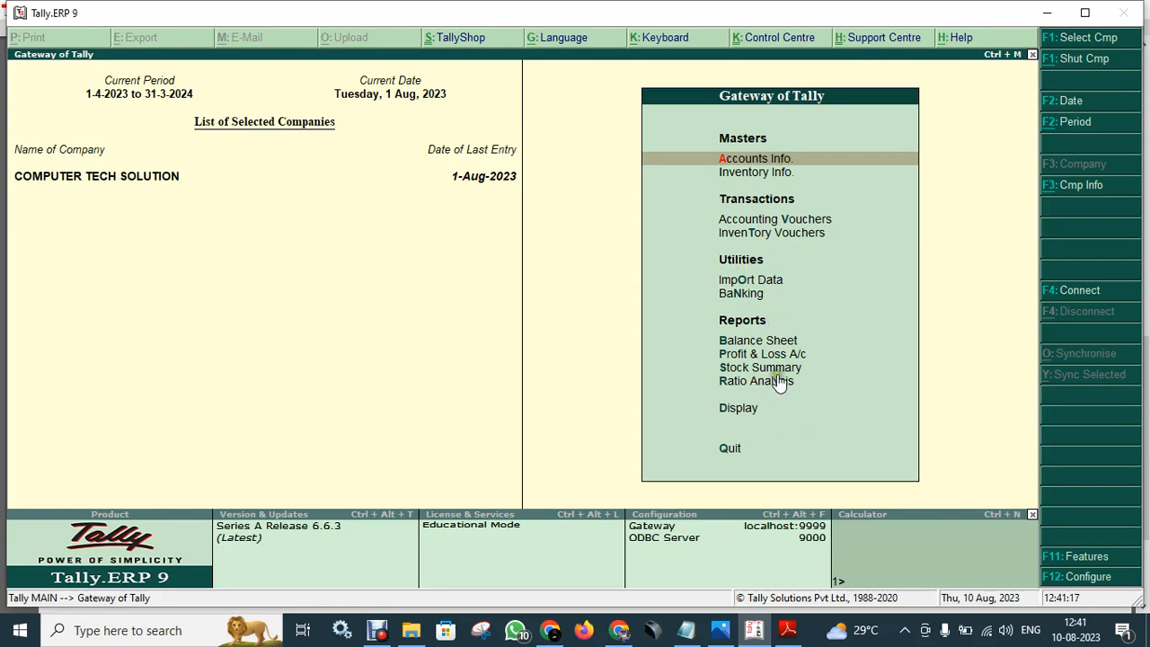
- Open Stock Query from the Display menu and select the CANON INK item
{"action": "left_click", "coordinate": [753, 410]}
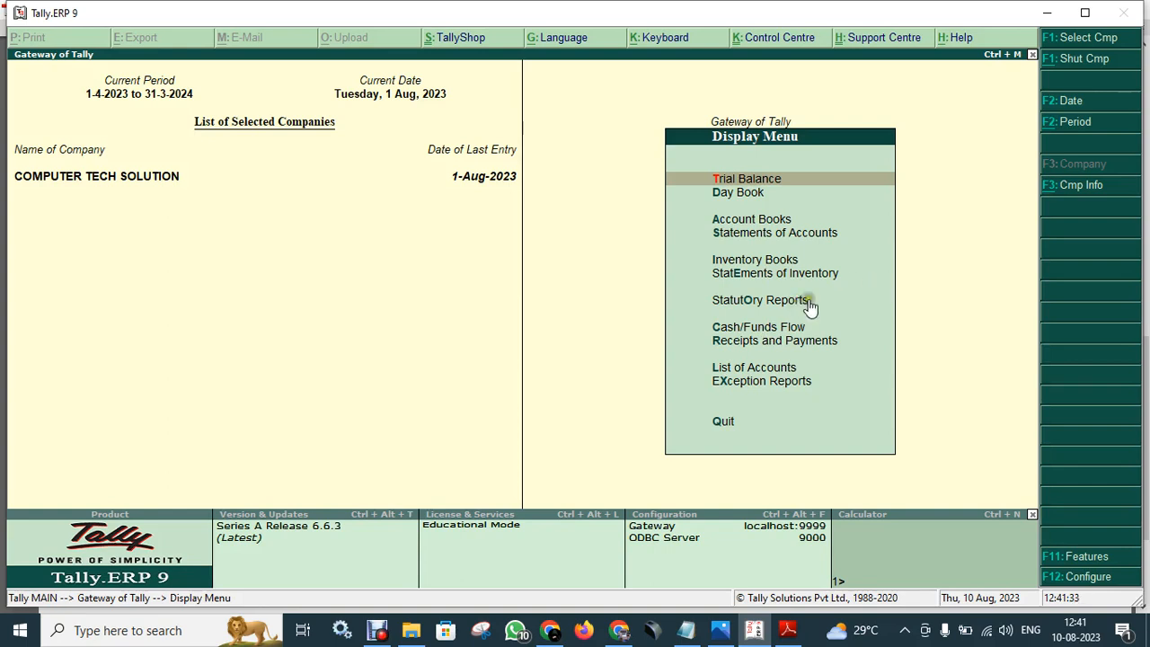
{"action": "left_click", "coordinate": [771, 260]}
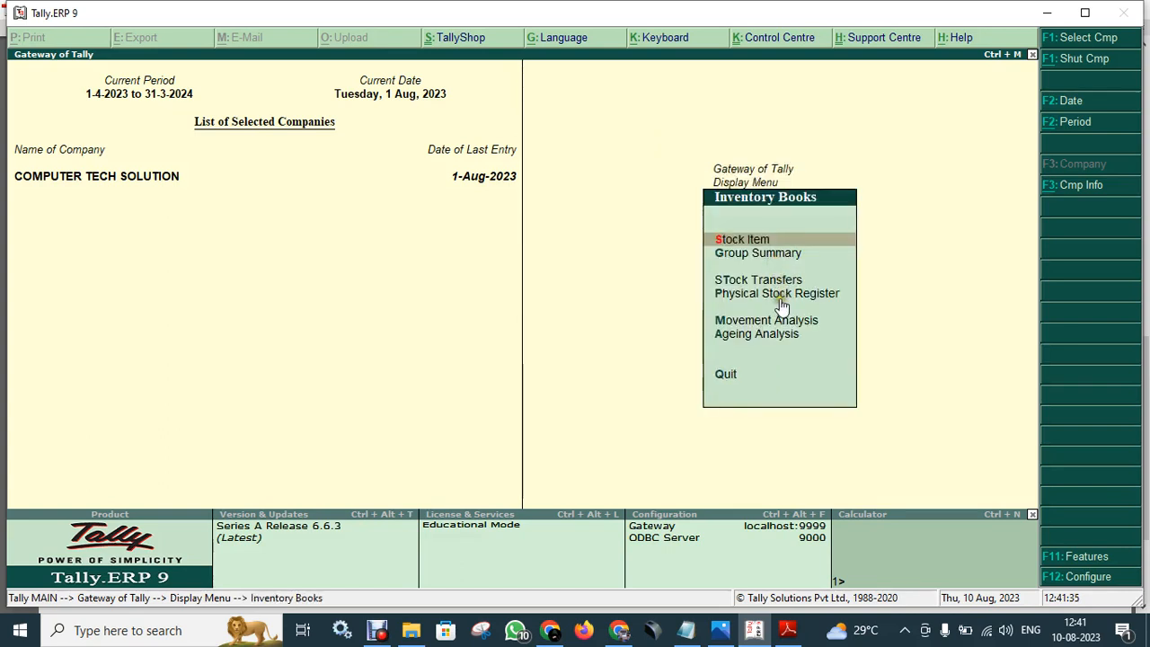
{"action": "key", "text": "Escape"}
{"action": "left_click", "coordinate": [789, 279]}
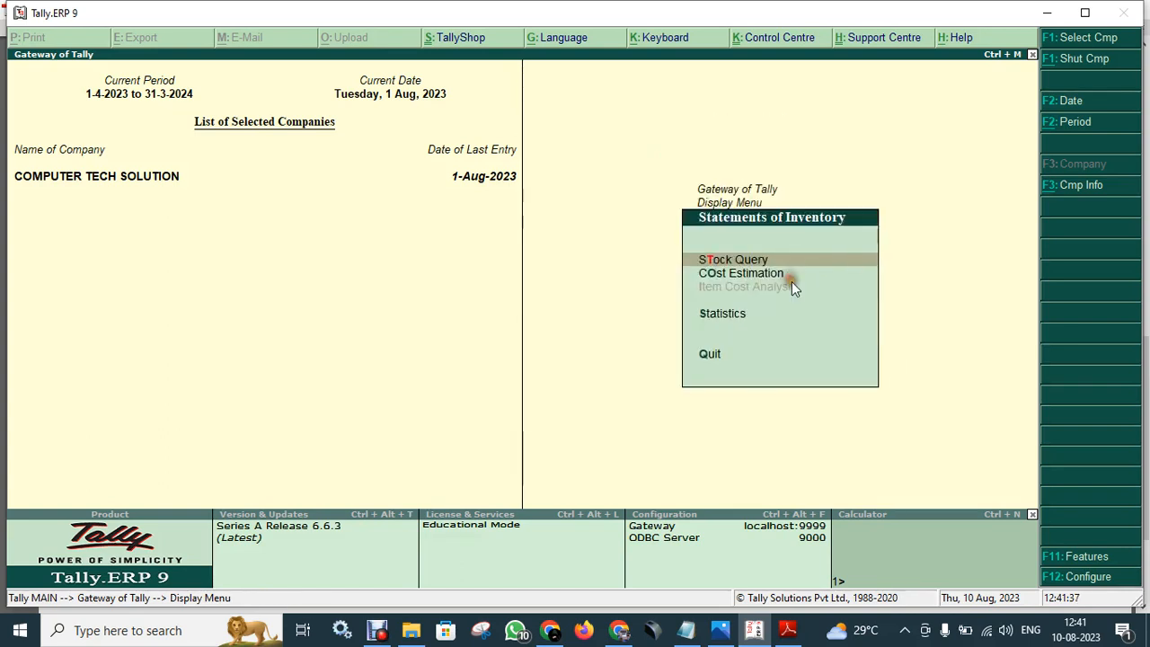
{"action": "left_click", "coordinate": [763, 266]}
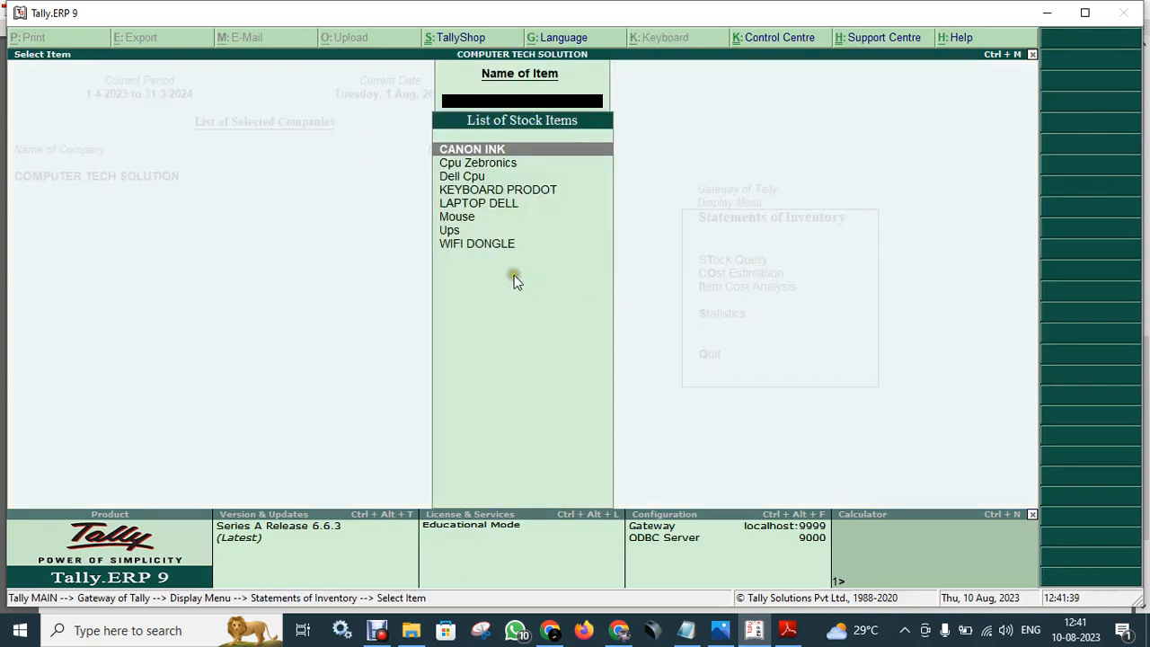
{"action": "left_click", "coordinate": [509, 153]}
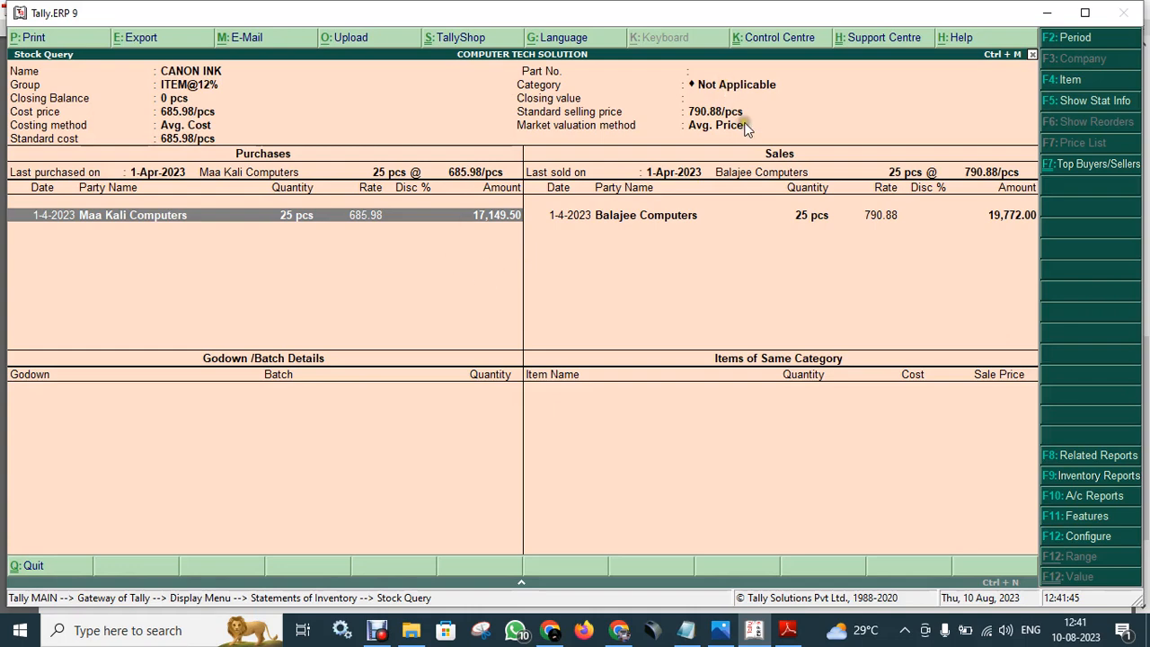
- Close the CANON INK stock query and the stock item list
{"action": "key", "text": "Escape"}
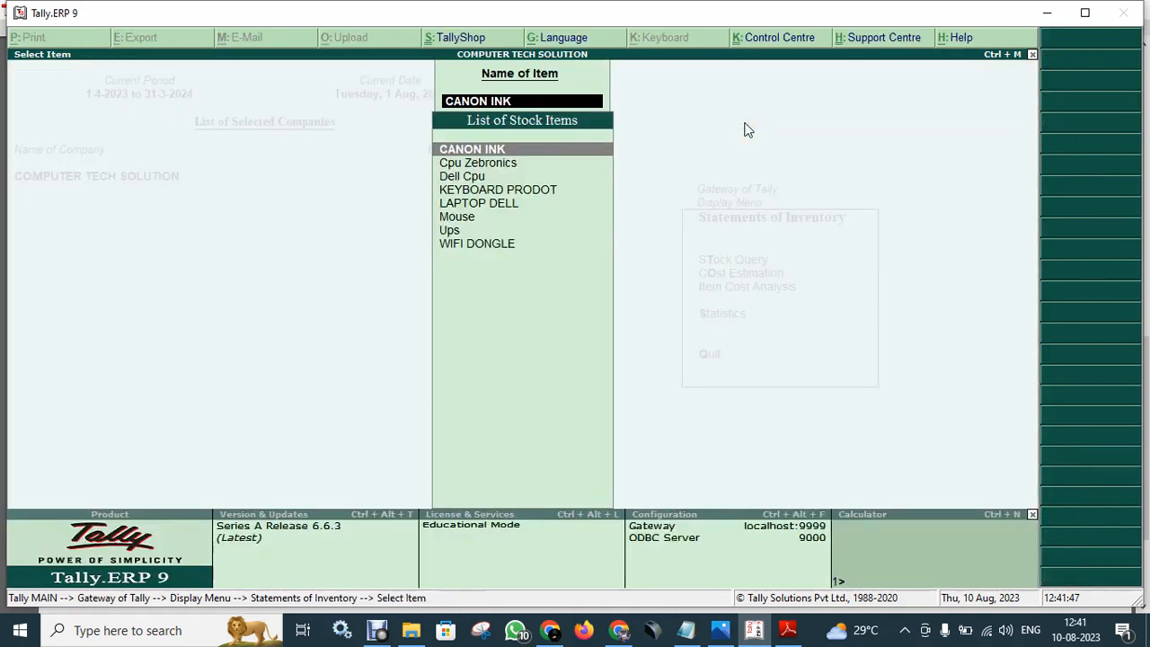
{"action": "key", "text": "Escape"}
{"action": "key", "text": "Escape"}
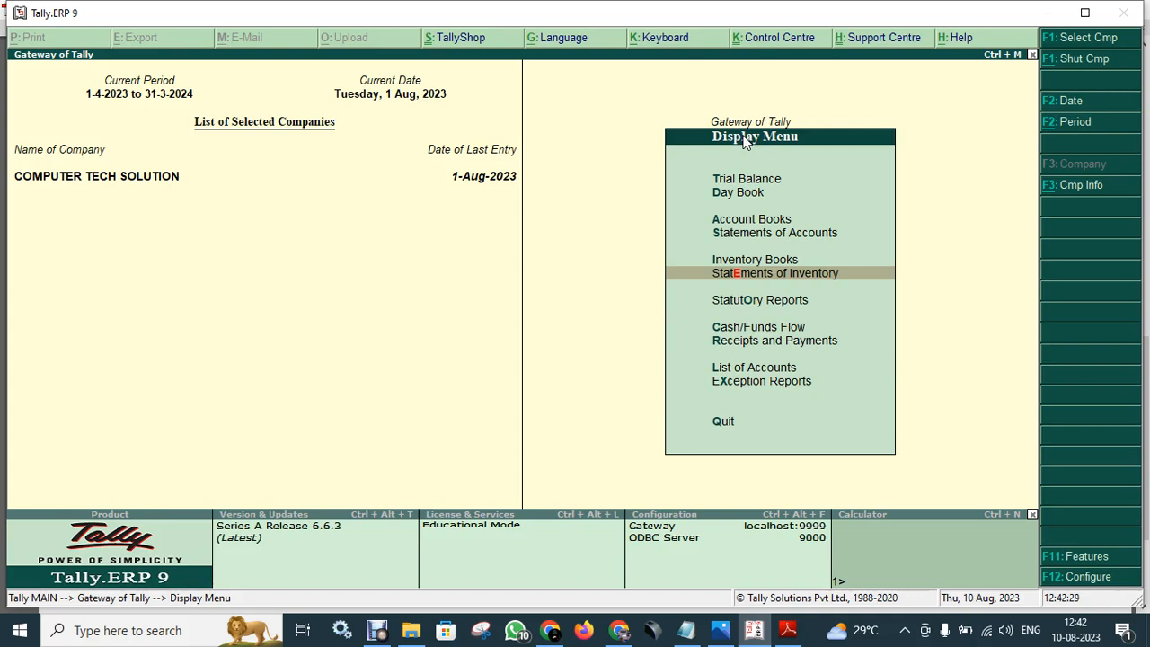
- View the Cost Estimation for stock group ITEM@04%, then return to the CANON INK Stock Query
{"action": "key", "text": "Return"}
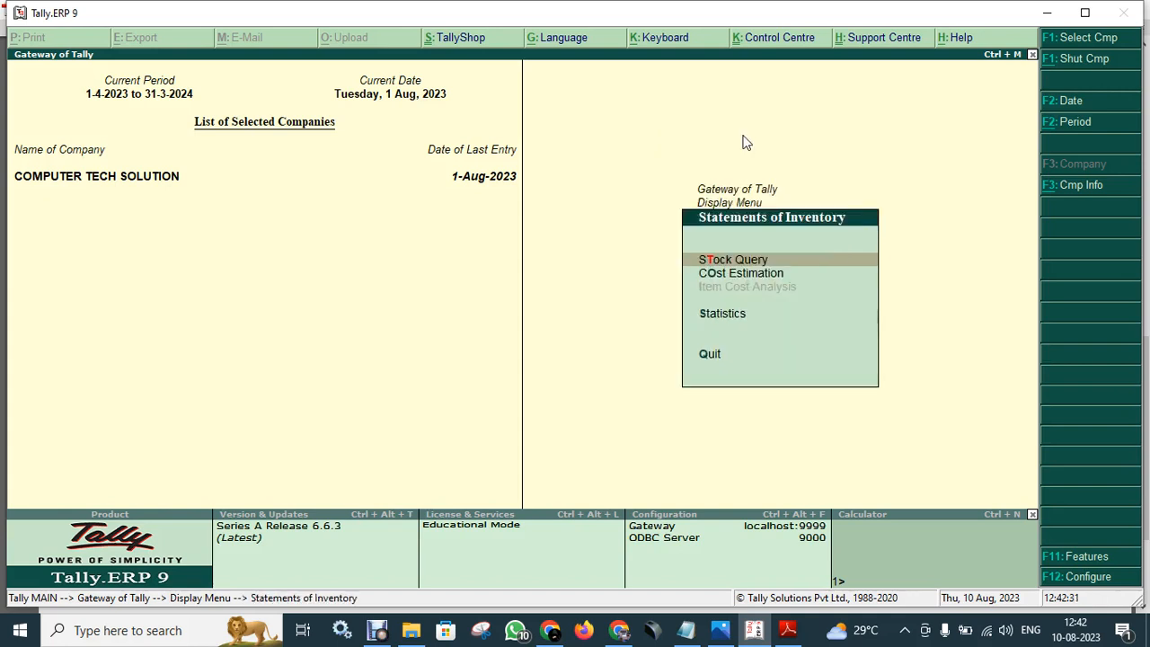
{"action": "key", "text": "Down"}
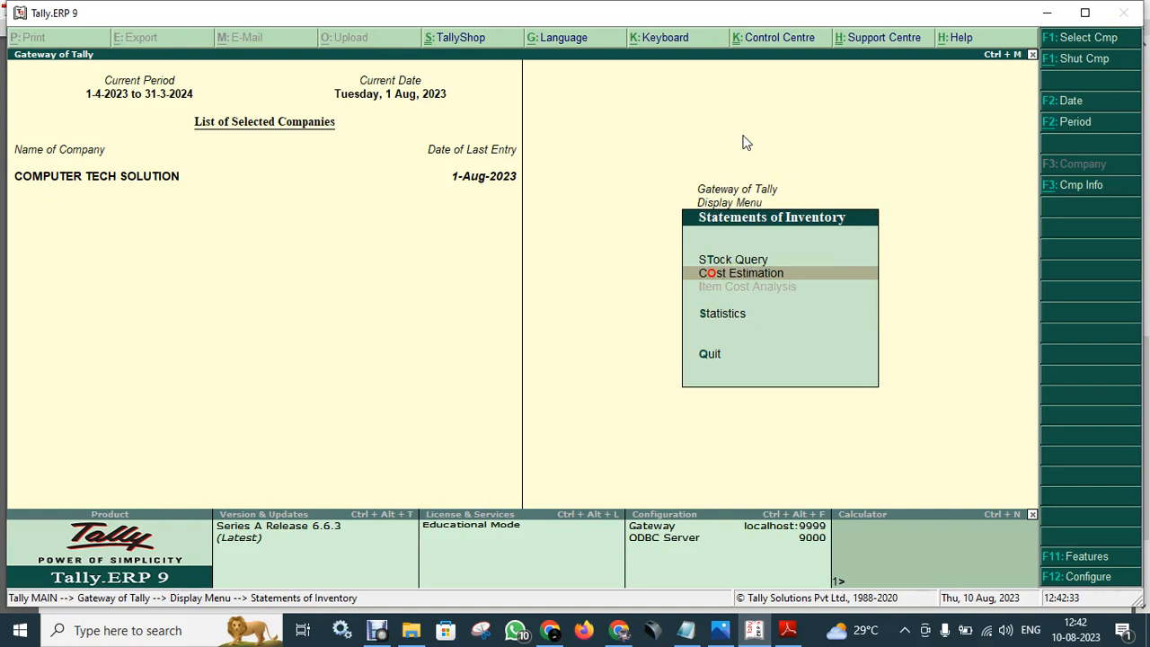
{"action": "key", "text": "Return"}
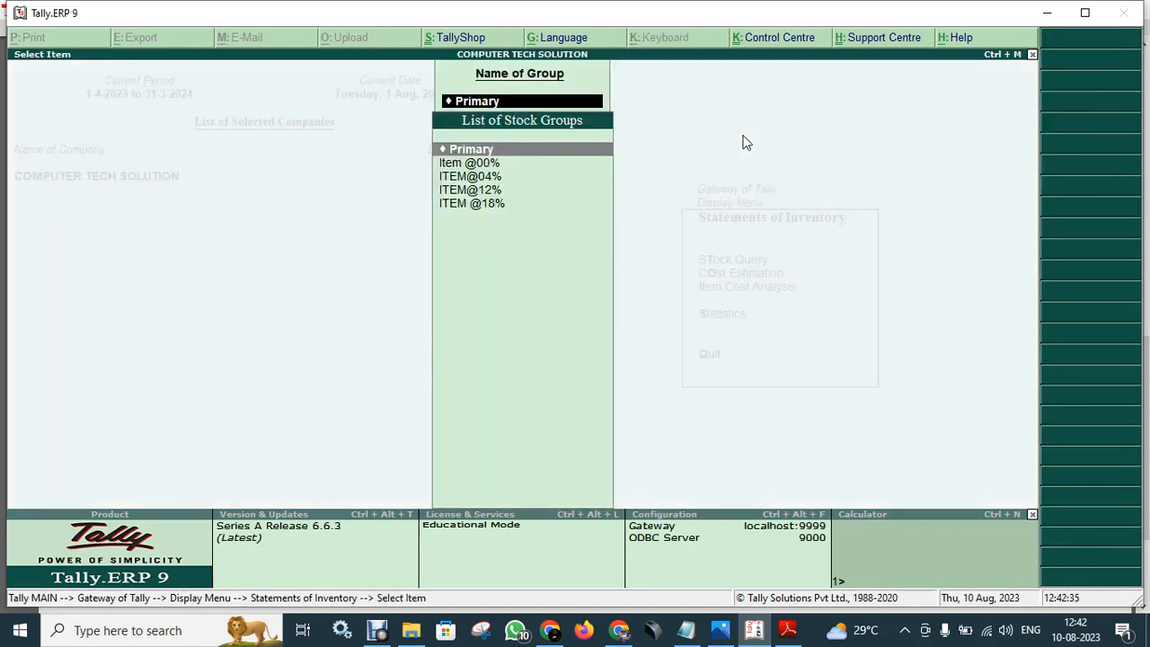
{"action": "key", "text": "Down"}
{"action": "key", "text": "Down"}
{"action": "key", "text": "Return"}
{"action": "key", "text": "Escape"}
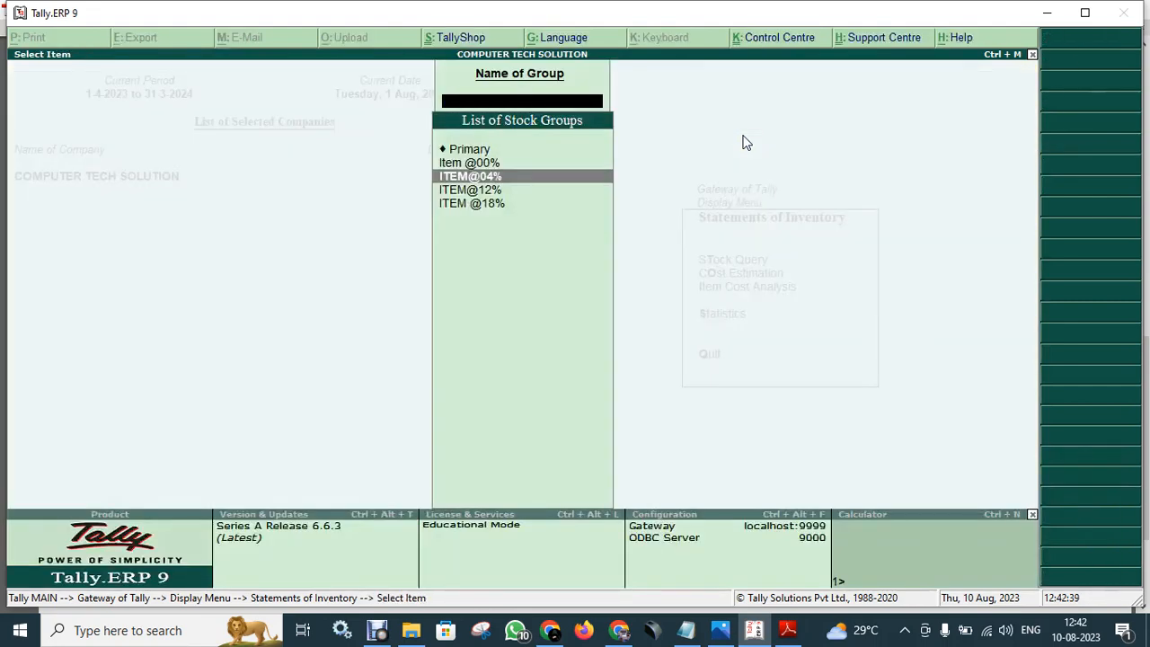
{"action": "key", "text": "Escape"}
{"action": "key", "text": "Up"}
{"action": "key", "text": "Return"}
{"action": "key", "text": "Return"}
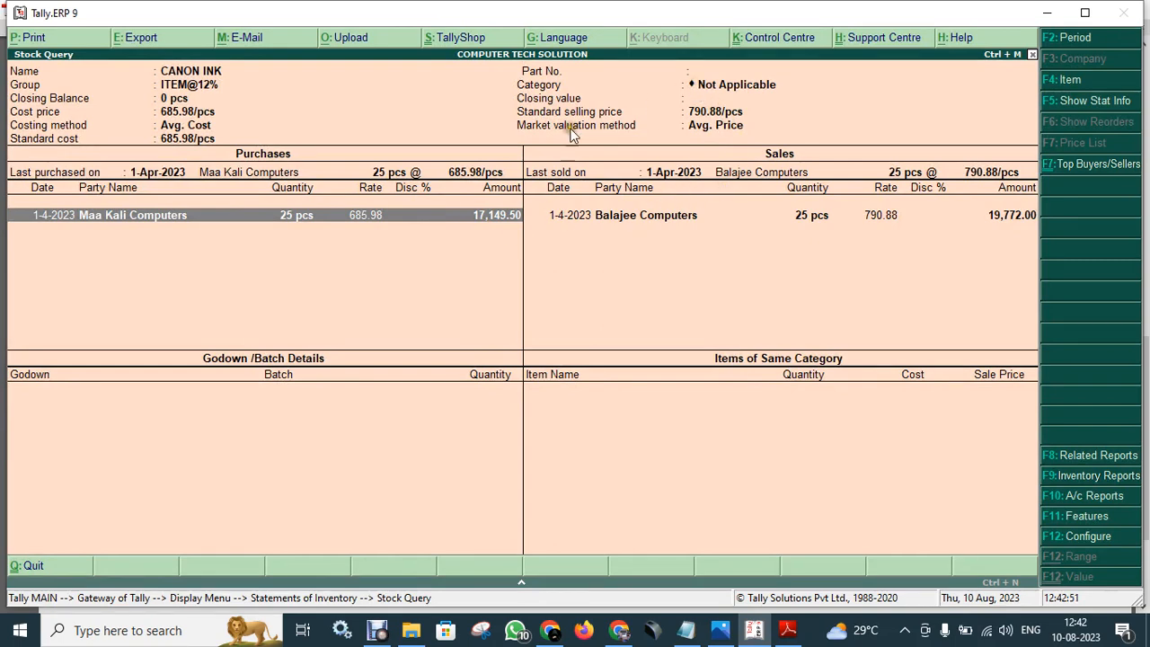
- Print the CANON INK stock query, confirming Yes at the Print? prompt
{"action": "left_click", "coordinate": [50, 37]}
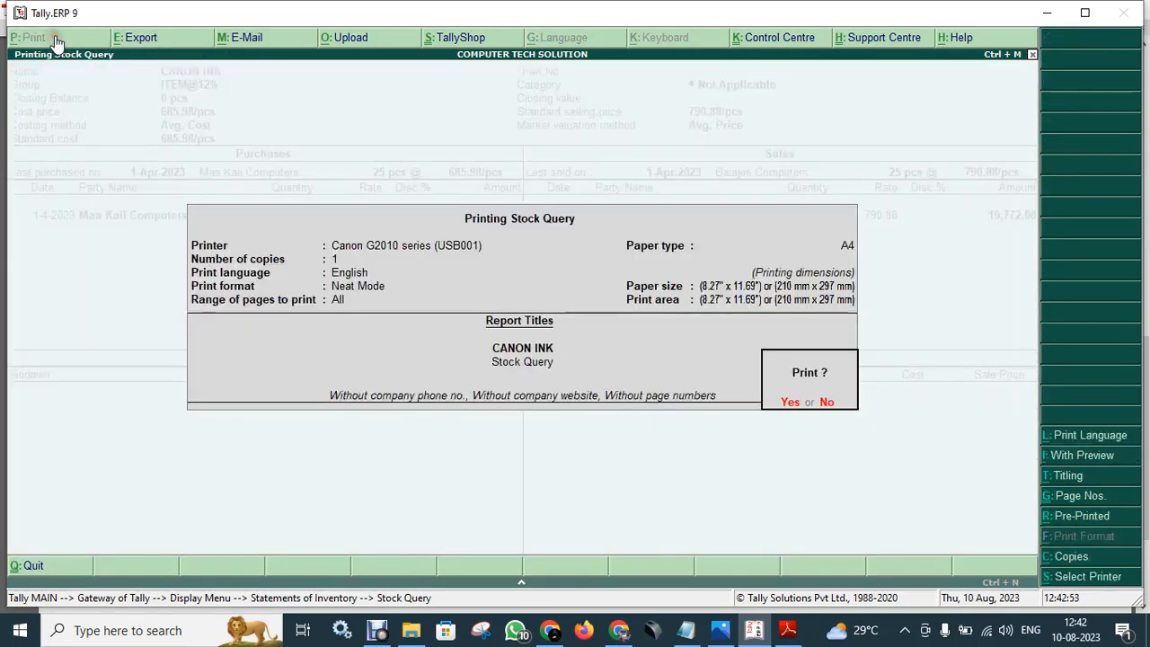
{"action": "left_click", "coordinate": [788, 404]}
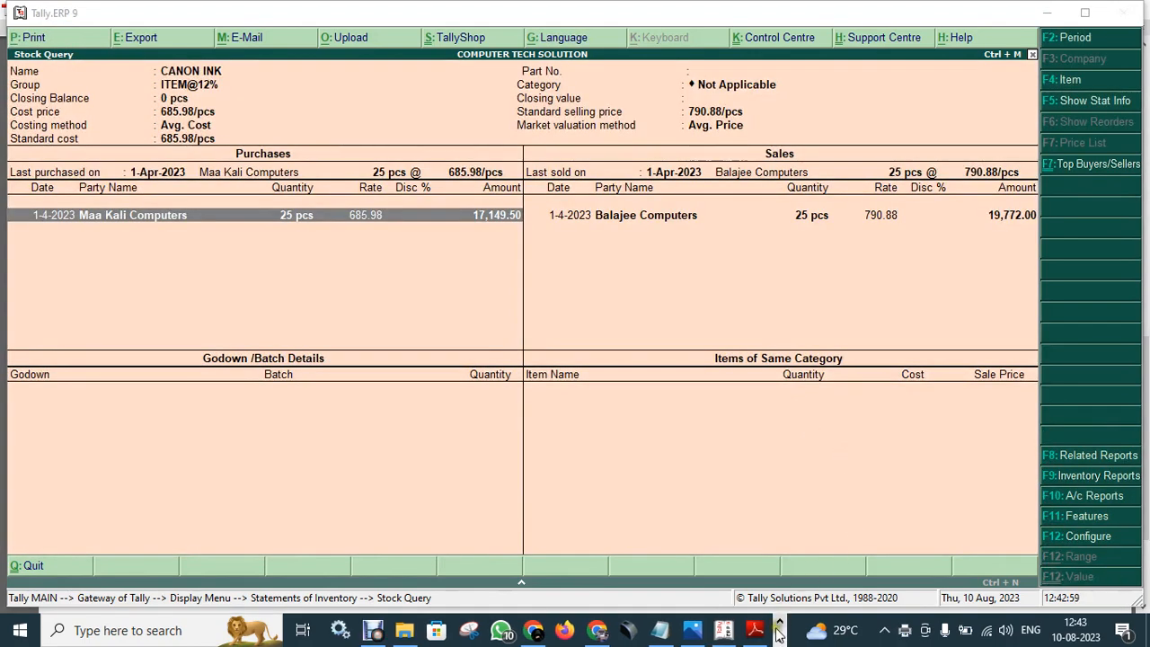
- Cancel the failed Stock Query job in the Canon G2010 series queue and exit the report
{"action": "right_click", "coordinate": [906, 632]}
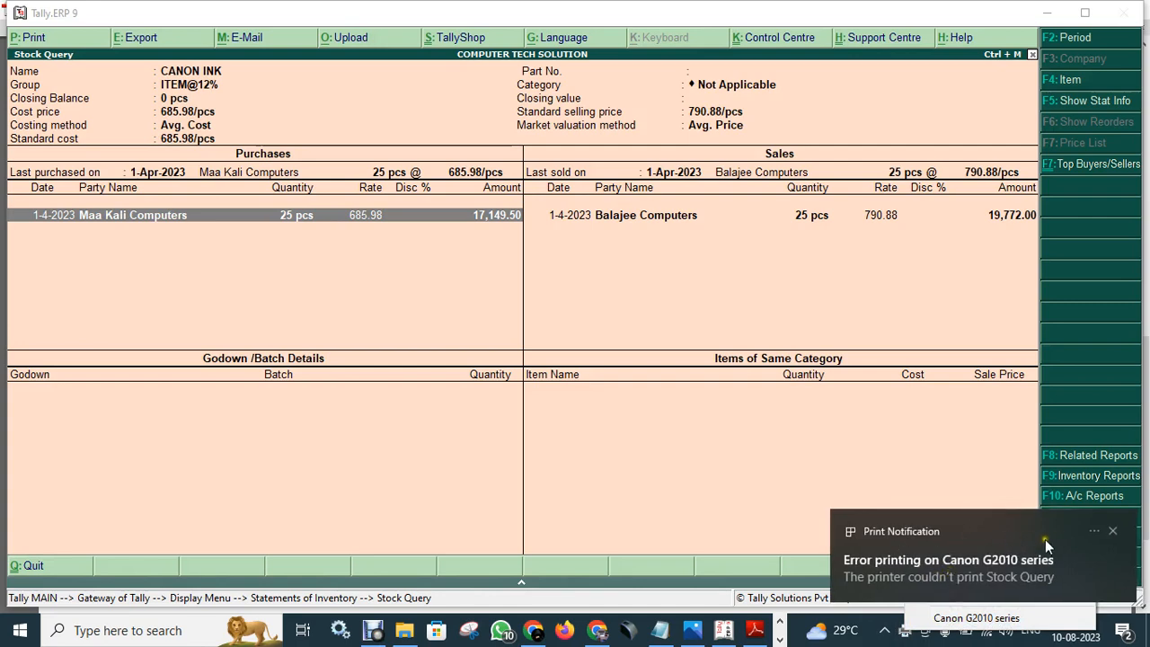
{"action": "left_click", "coordinate": [1112, 533]}
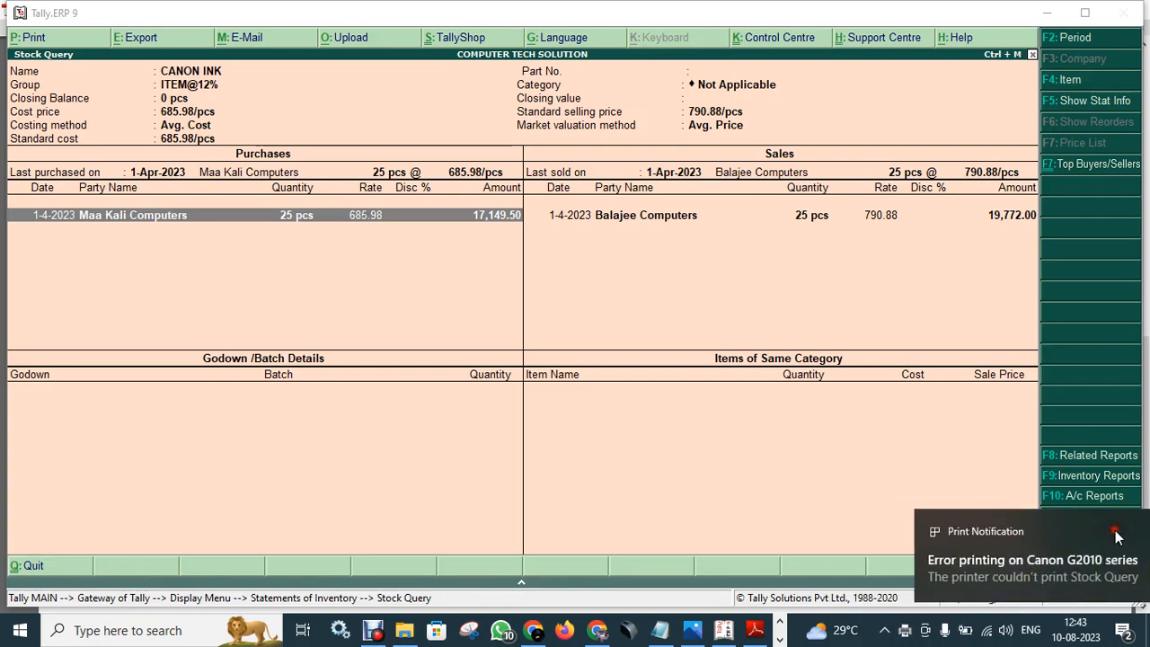
{"action": "right_click", "coordinate": [906, 632]}
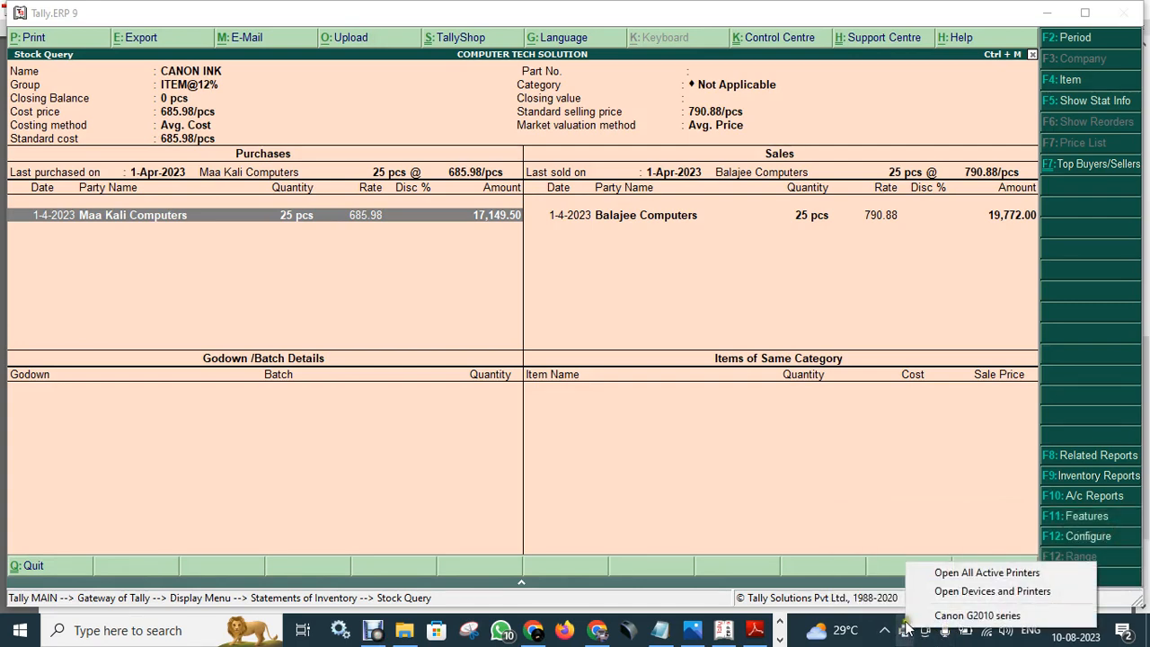
{"action": "left_click", "coordinate": [964, 577]}
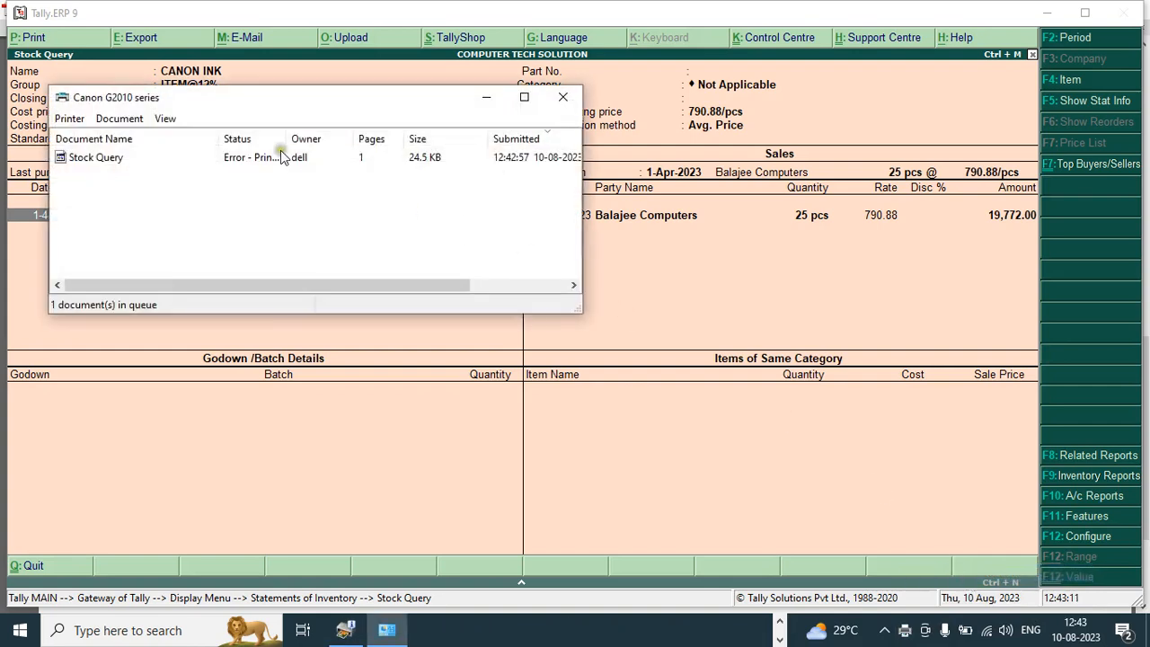
{"action": "right_click", "coordinate": [274, 161]}
{"action": "right_click", "coordinate": [124, 159]}
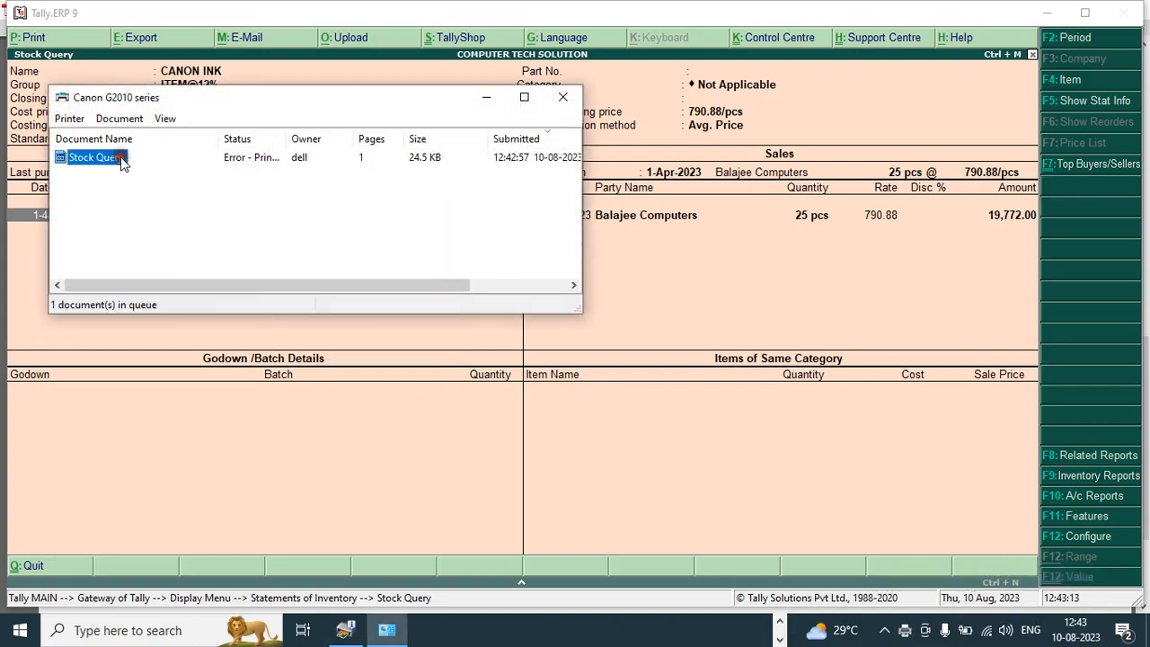
{"action": "left_click", "coordinate": [169, 213]}
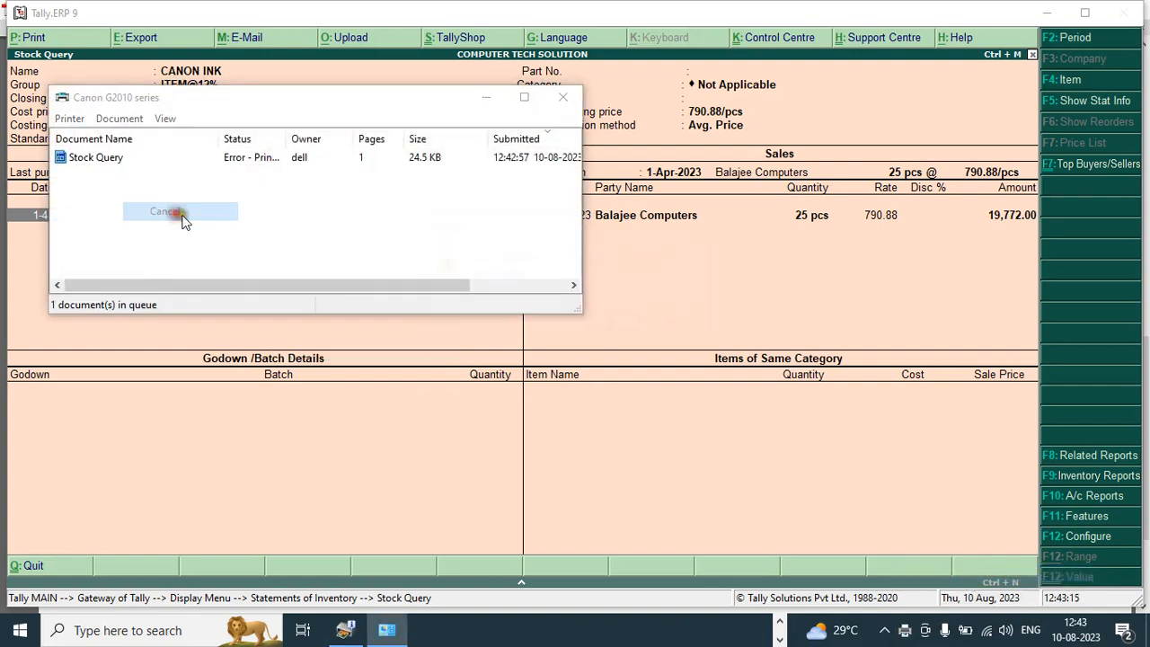
{"action": "left_click", "coordinate": [626, 324]}
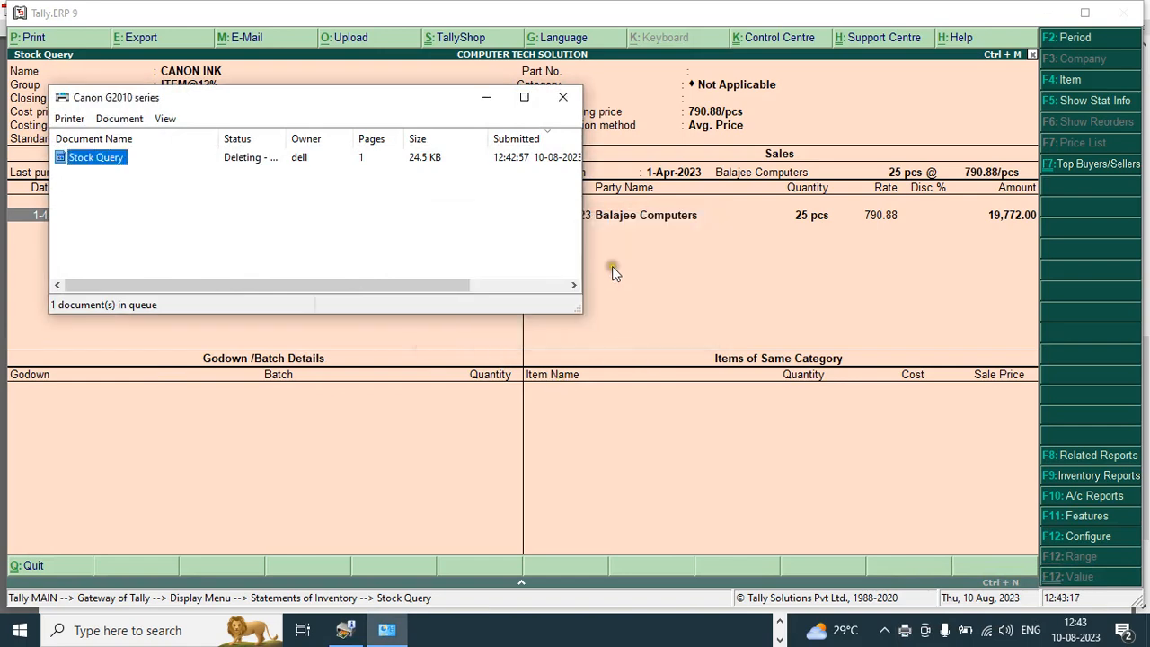
{"action": "left_click", "coordinate": [559, 94]}
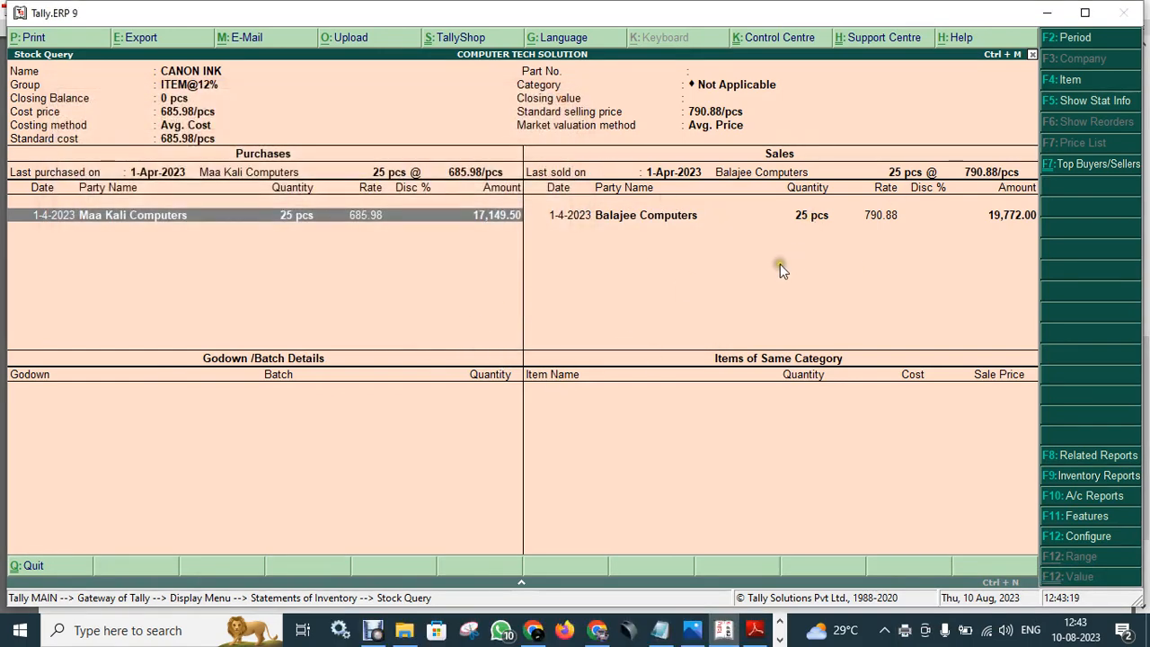
{"action": "key", "text": "Escape"}
{"action": "key", "text": "Escape"}
{"action": "key", "text": "Escape"}
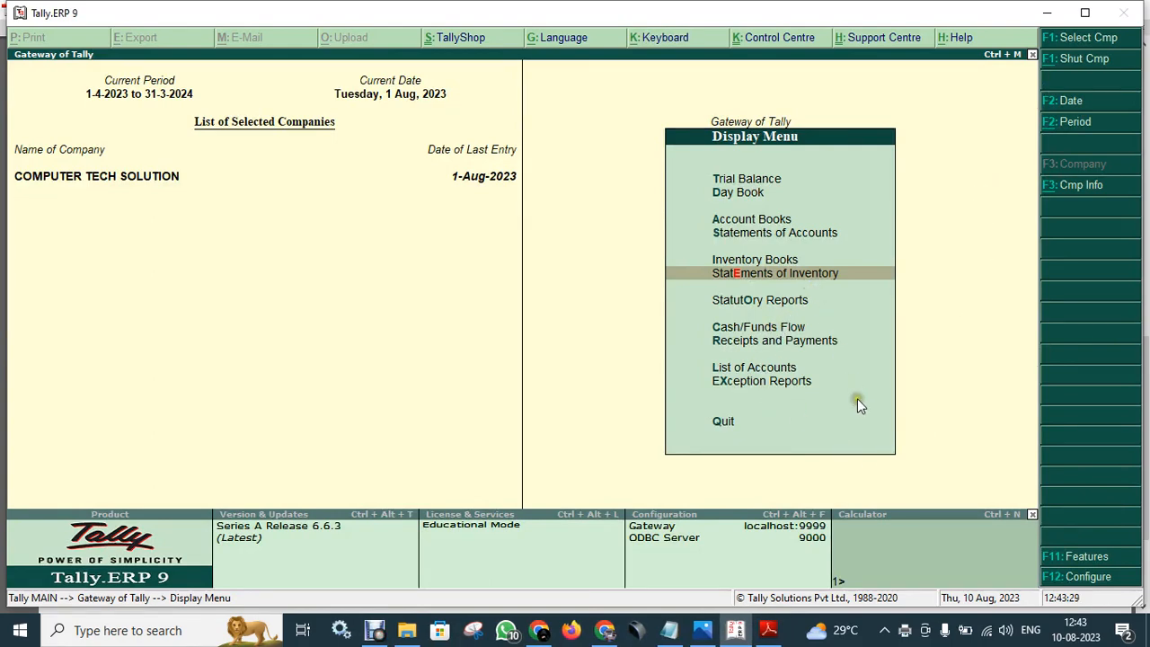
- Exit the Canon Ink stock query and the Display Menu back to Gateway of Tally
{"action": "key", "text": "Escape"}
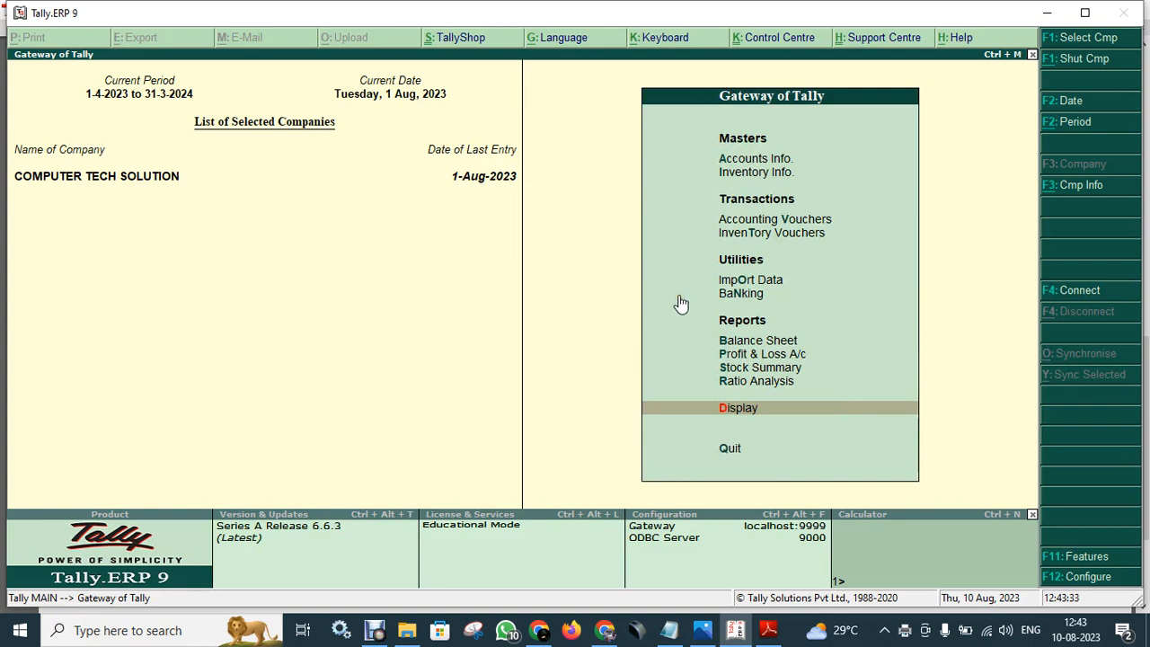
{"action": "left_click", "coordinate": [774, 133]}
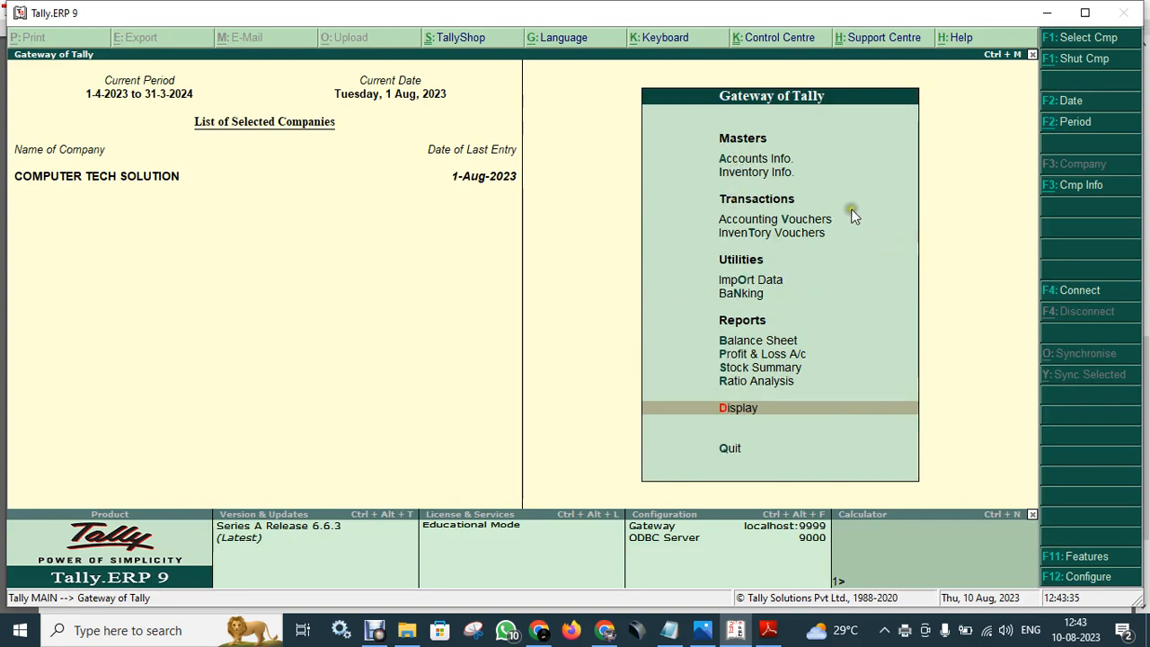